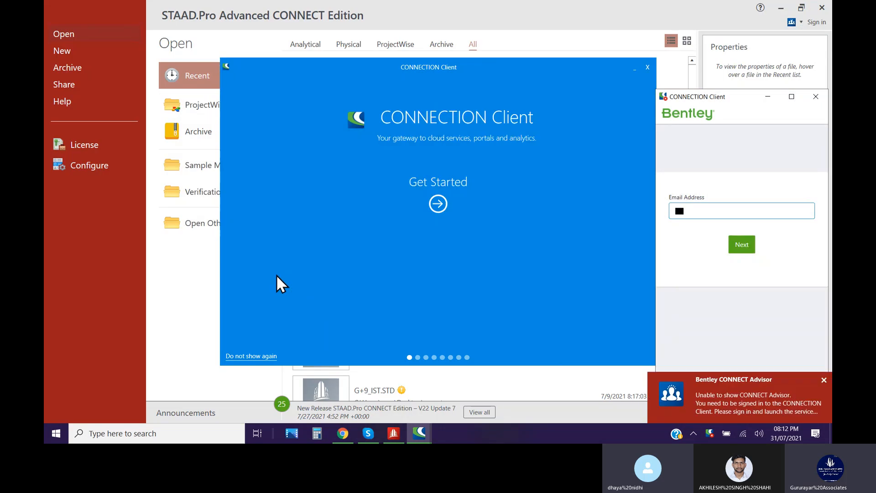
Close the CONNECTION Client welcome and sign-in windows and dismiss the Bentley CONNECT Advisor notification
left_click(647, 67)
left_click(648, 67)
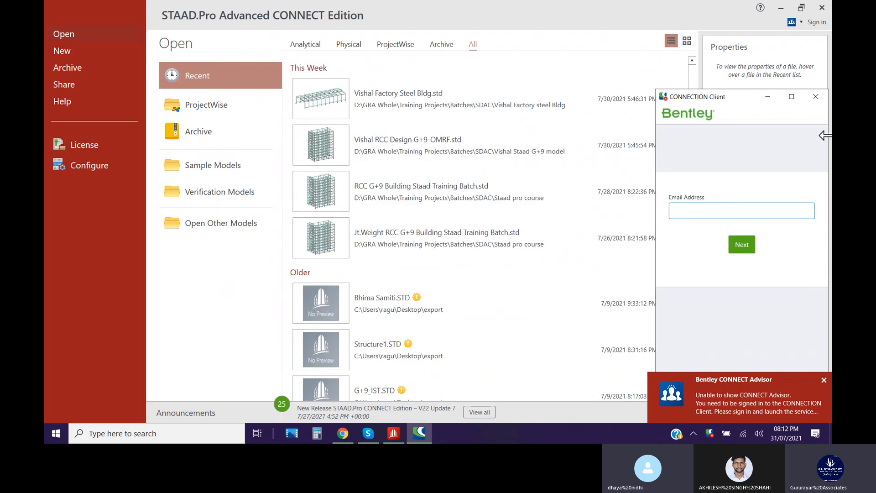
left_click(817, 96)
left_click(195, 323)
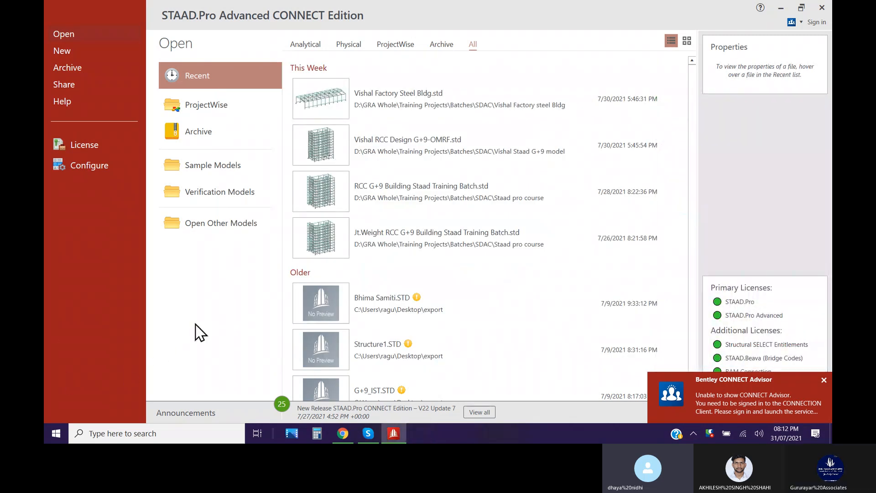
left_click(824, 379)
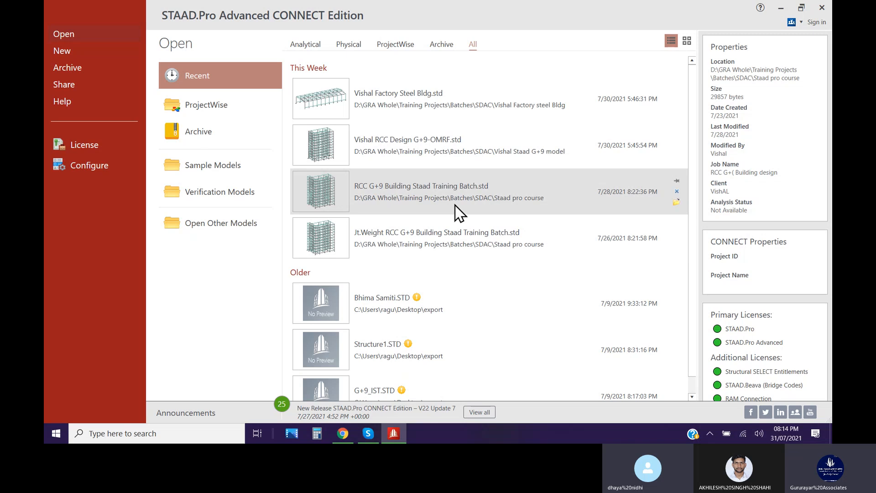
Open the recent model RCC G+9 Building Staad Training Batch.std and agree to display the Assign Dialog at the next opening
left_click(457, 211)
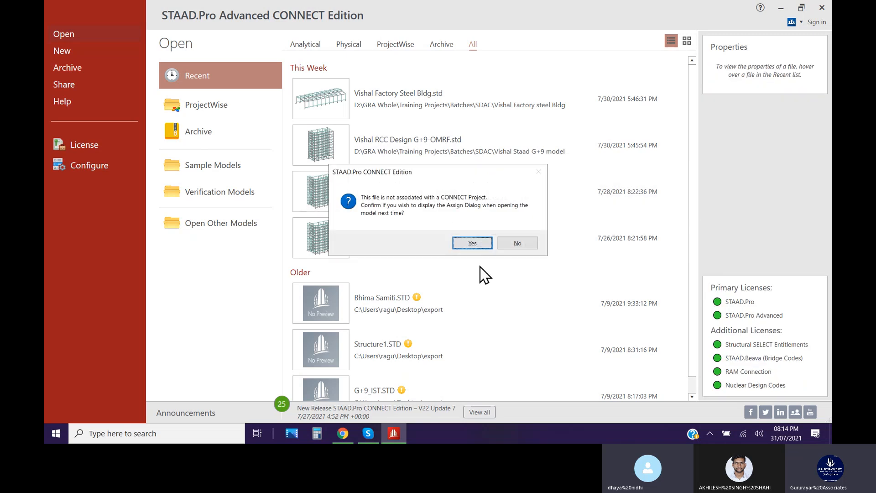
left_click(472, 244)
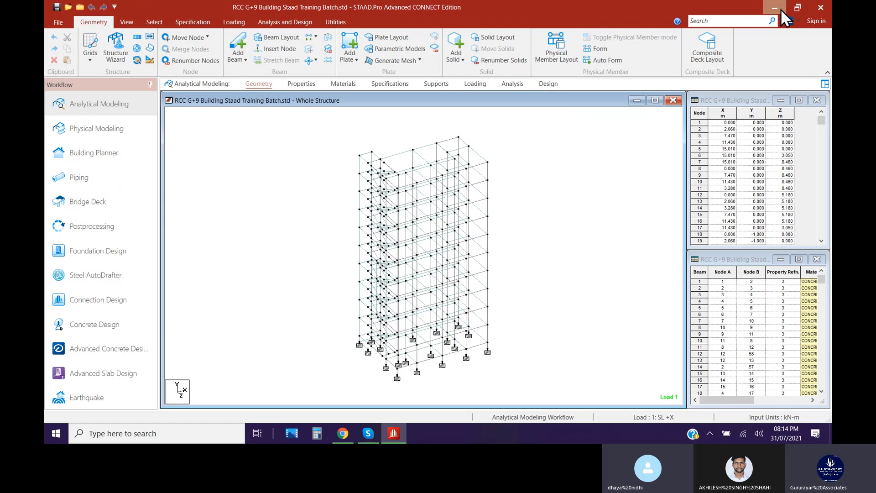
Minimize the model and open the All Notes folder from the desktop
left_click(775, 8)
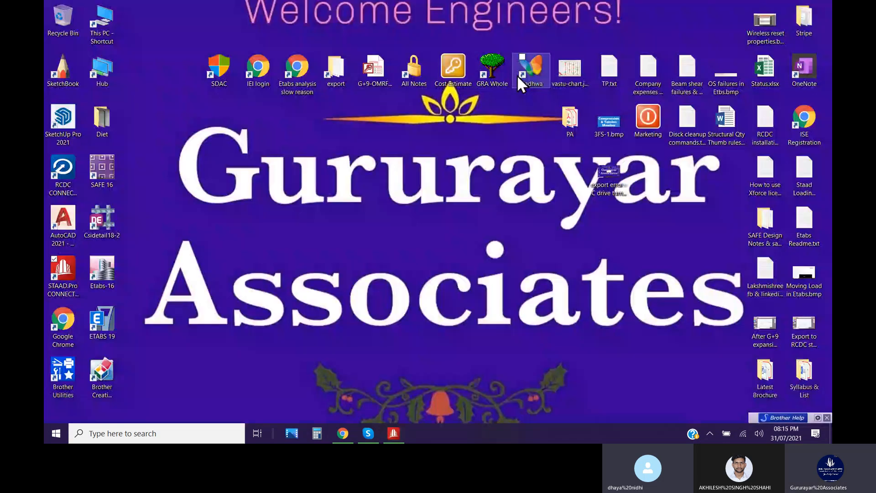
double_click(412, 70)
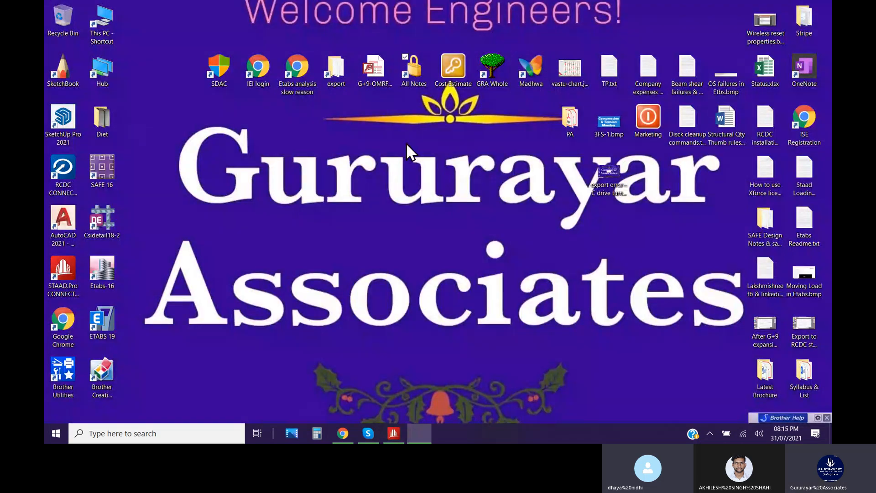
left_click(239, 159)
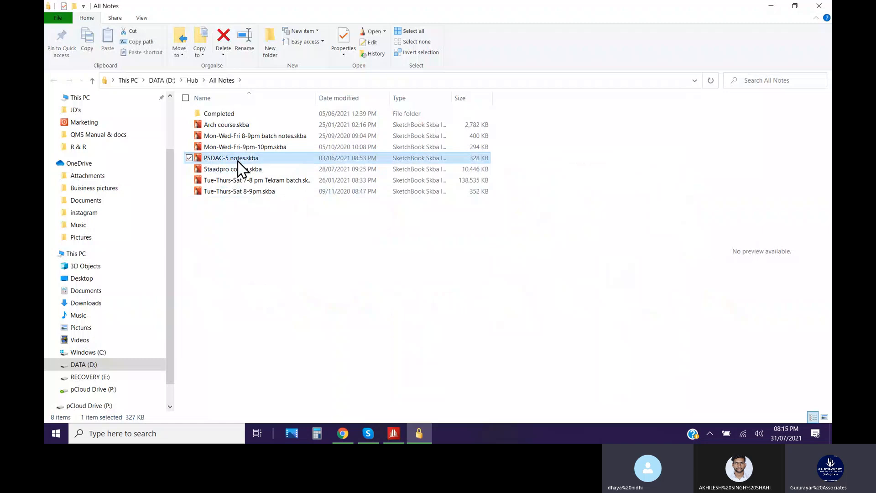
double_click(240, 160)
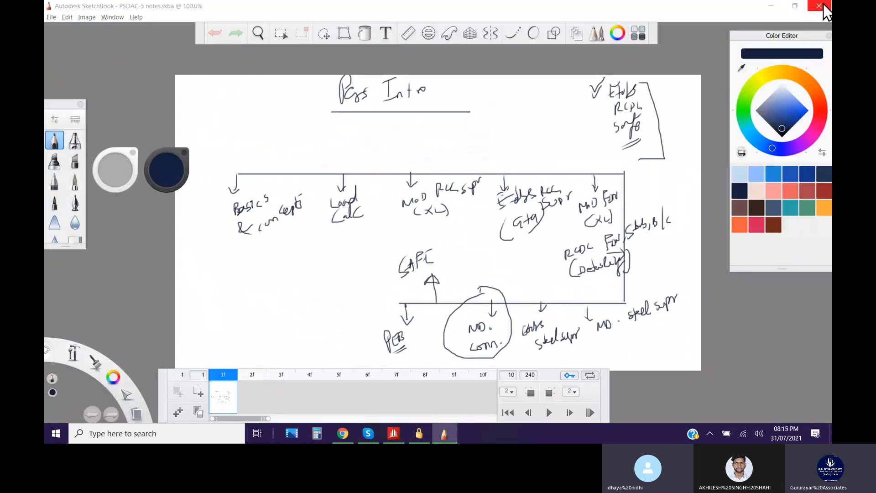
left_click(822, 6)
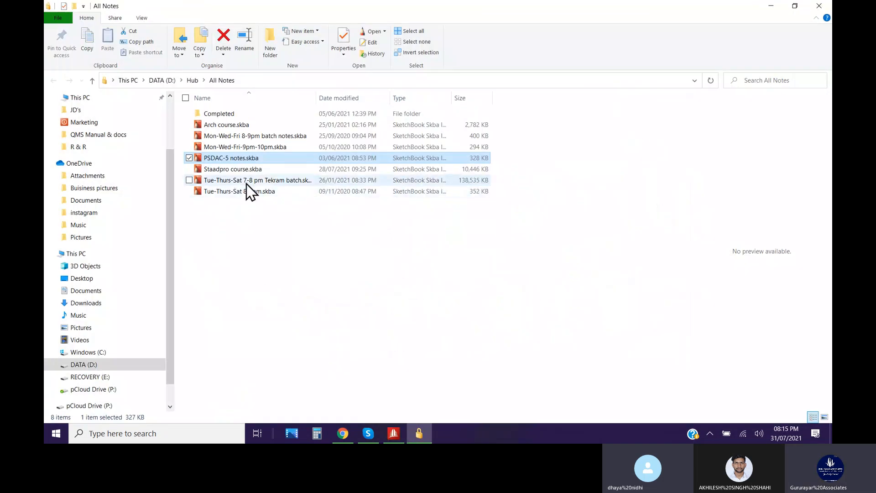
Open Staadpro course.skba in SketchBook and go to page 29f of the notes
left_click(239, 169)
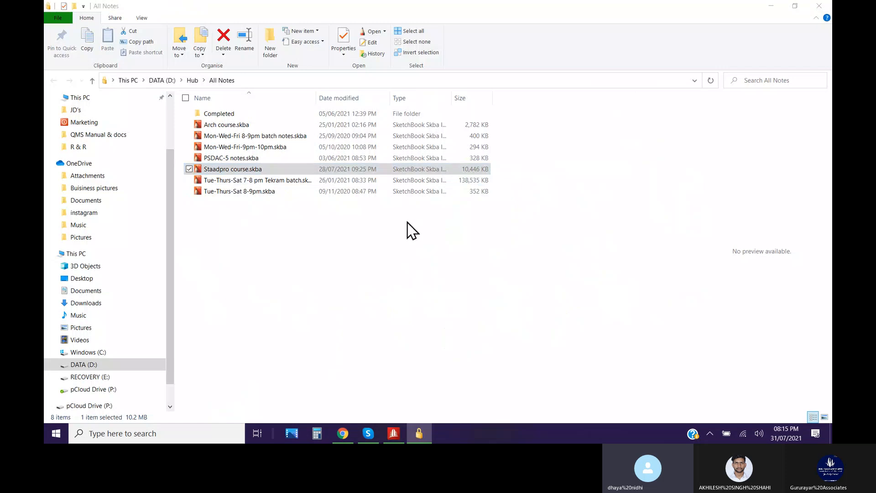
key("Return")
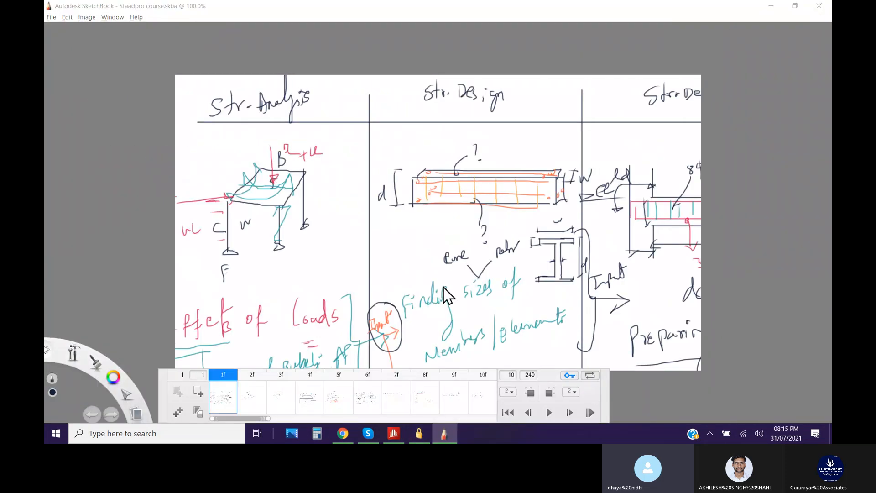
left_click(481, 400)
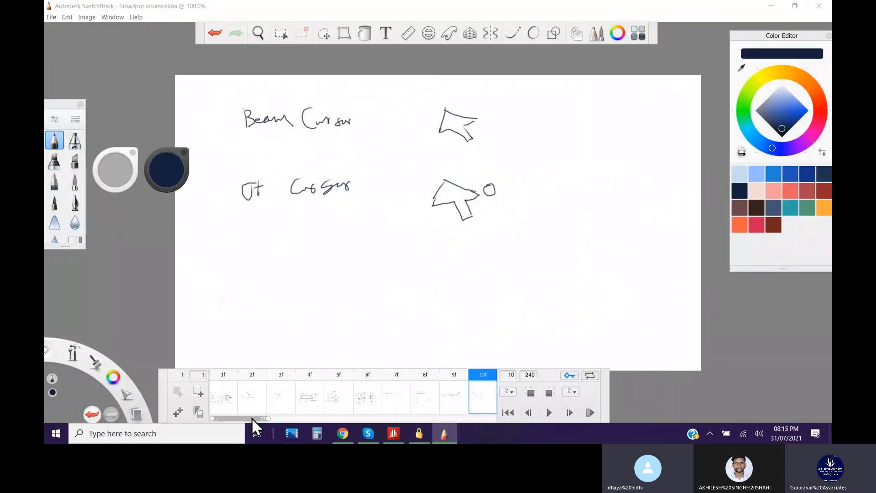
mouse_move(253, 418)
left_mouse_down()
mouse_move(284, 417)
mouse_move(276, 418)
left_mouse_up()
left_click(252, 397)
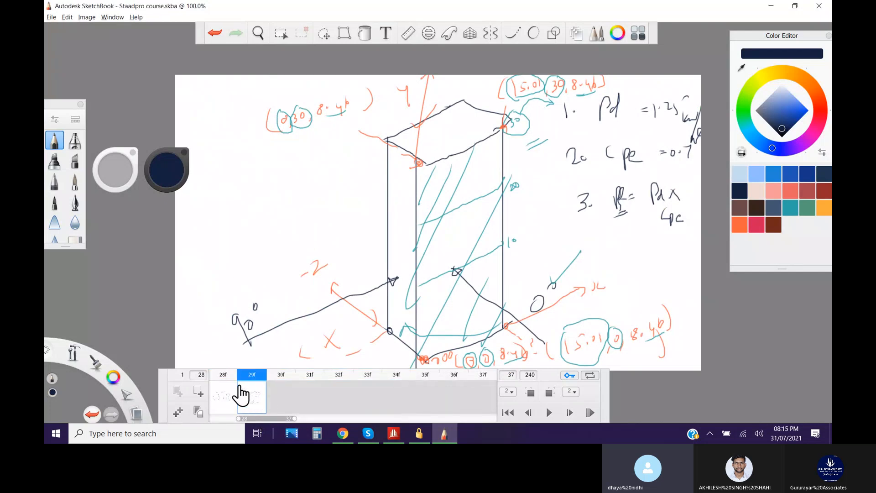
Switch to STAAD.Pro, display the model's load definitions and check the load item under case 13 ST DL
left_click(390, 433)
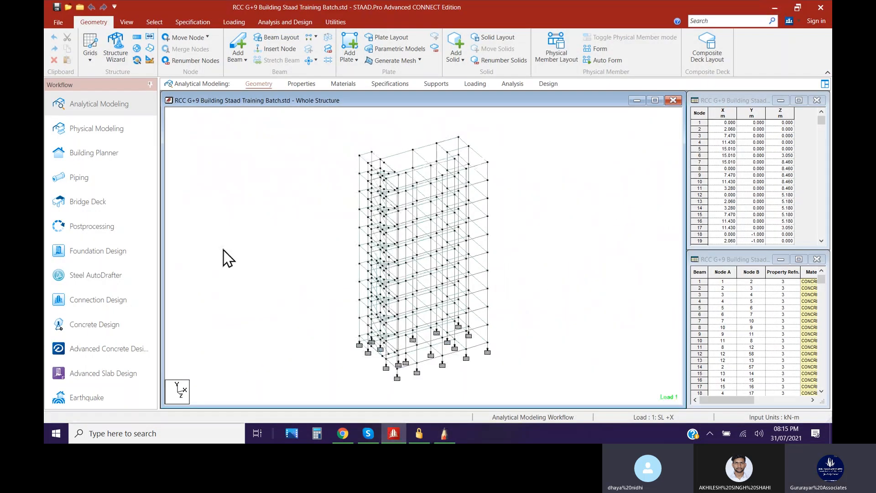
left_click(476, 85)
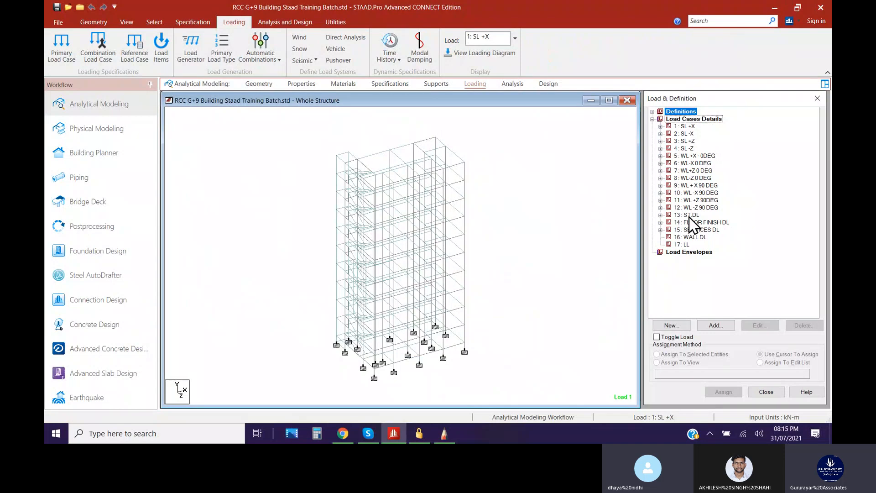
left_click(661, 215)
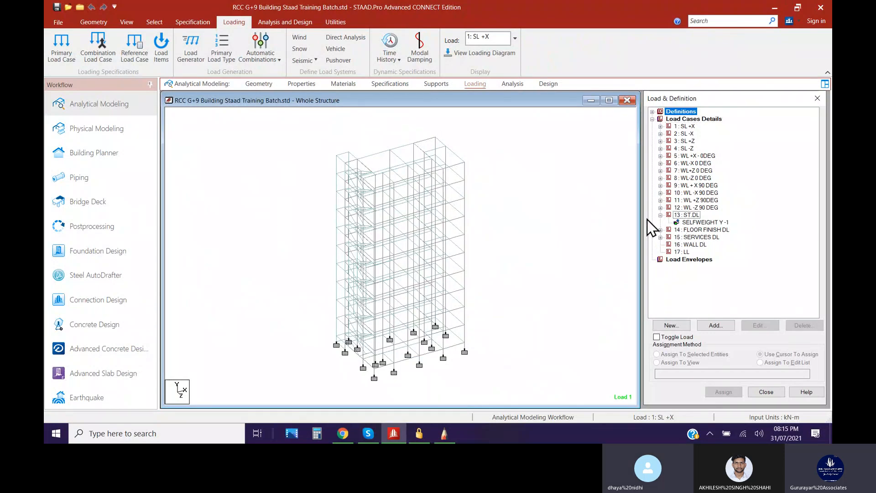
left_click(661, 215)
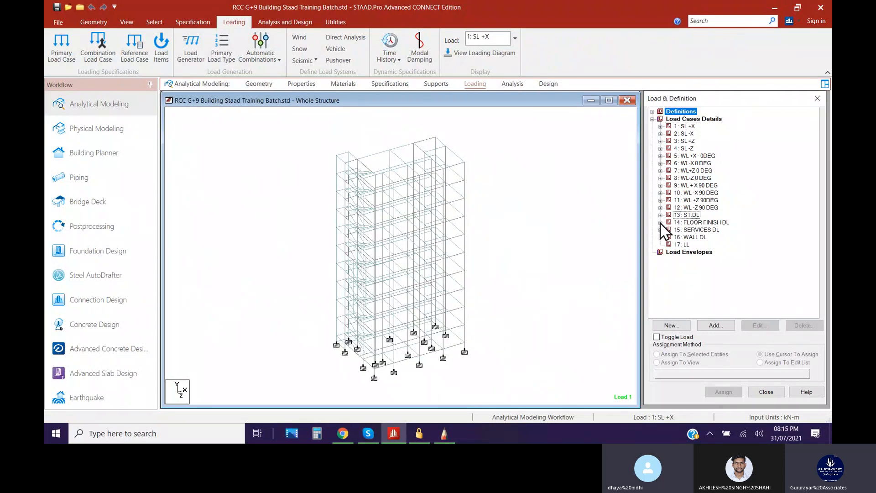
Examine the load item and the primary load settings of case 15 SERVICES DL without changing them
double_click(684, 230)
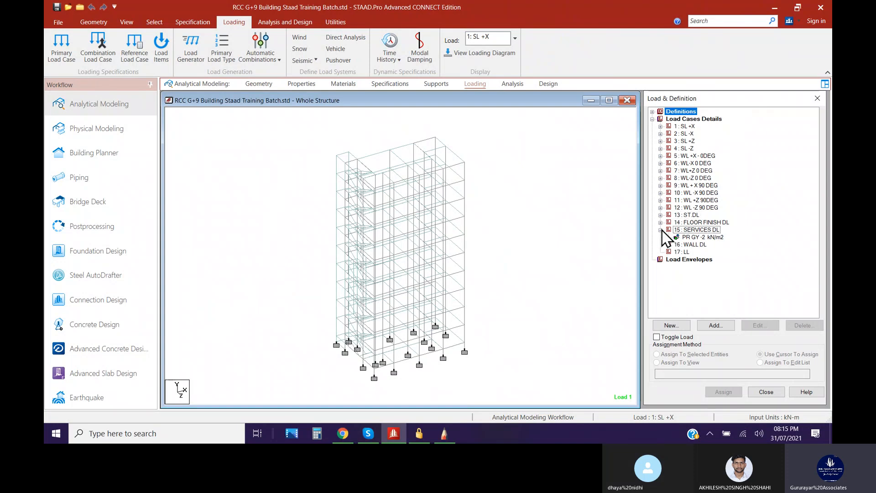
left_click(590, 324)
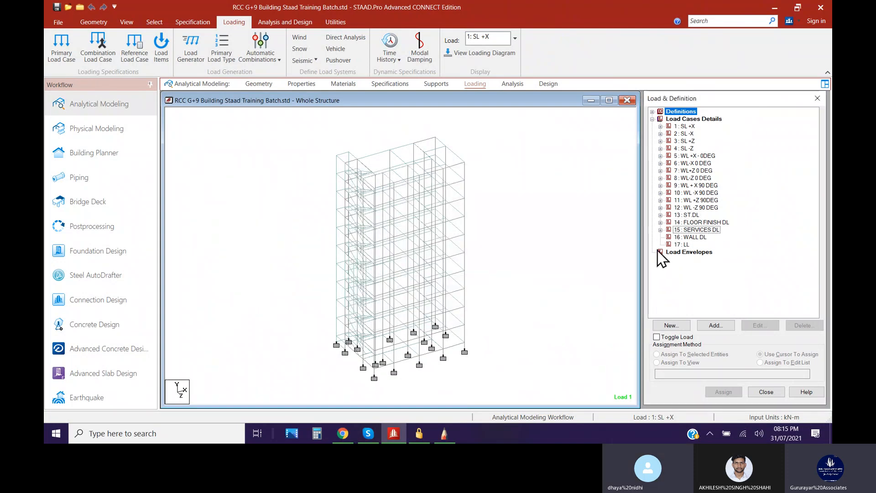
left_click(661, 230)
double_click(680, 230)
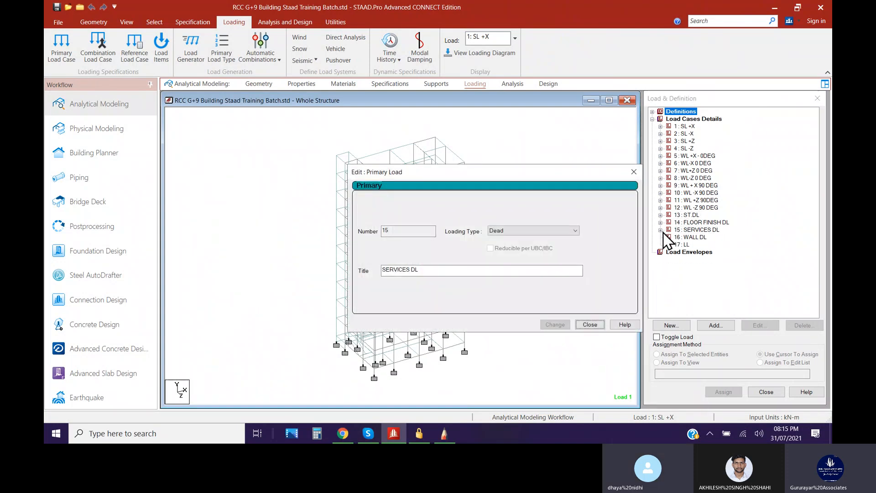
left_click(593, 324)
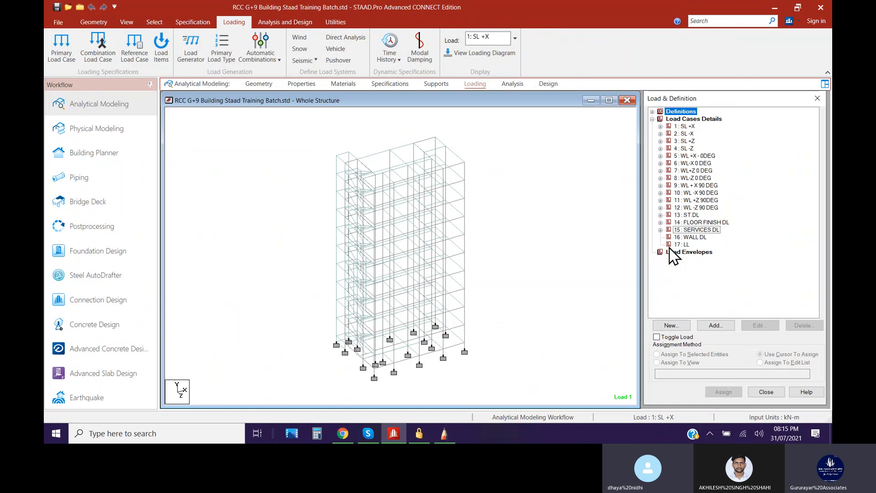
Select load case 16 WALL DL and calculate 0.23 × 3 × 1 in Calculator
left_click(691, 237)
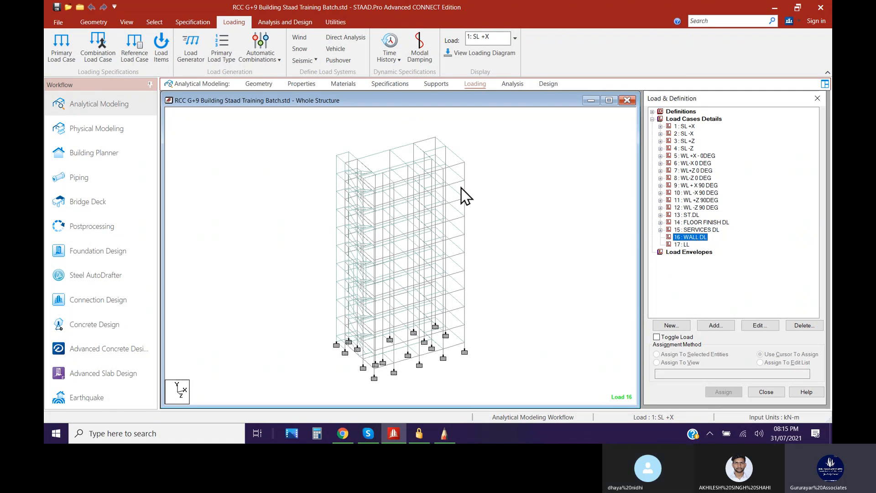
left_click(317, 433)
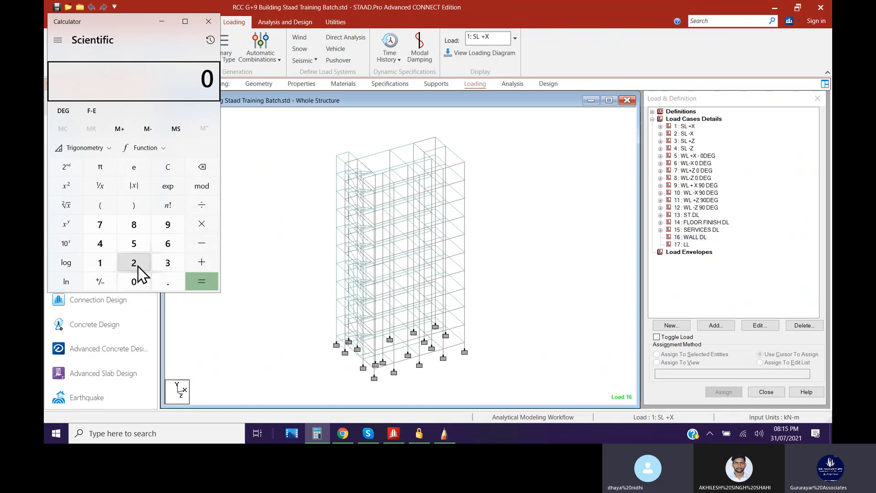
left_click(167, 282)
left_click(133, 263)
left_click(168, 263)
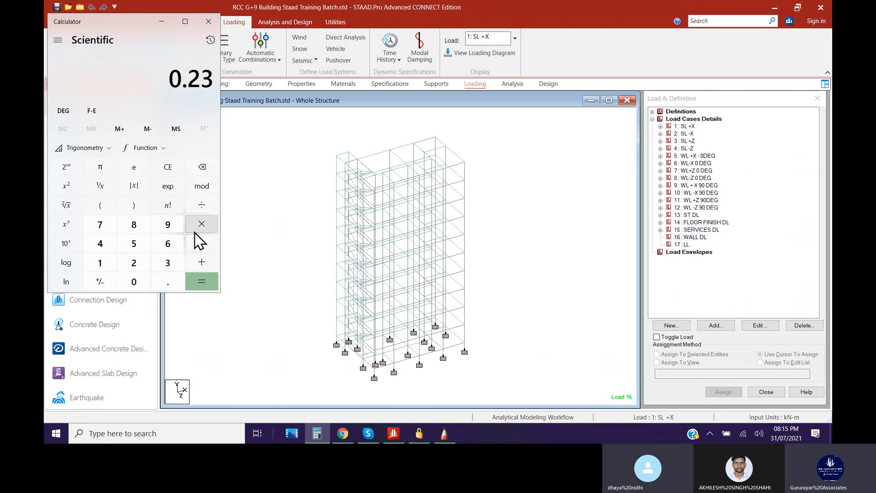
left_click(204, 226)
left_click(167, 263)
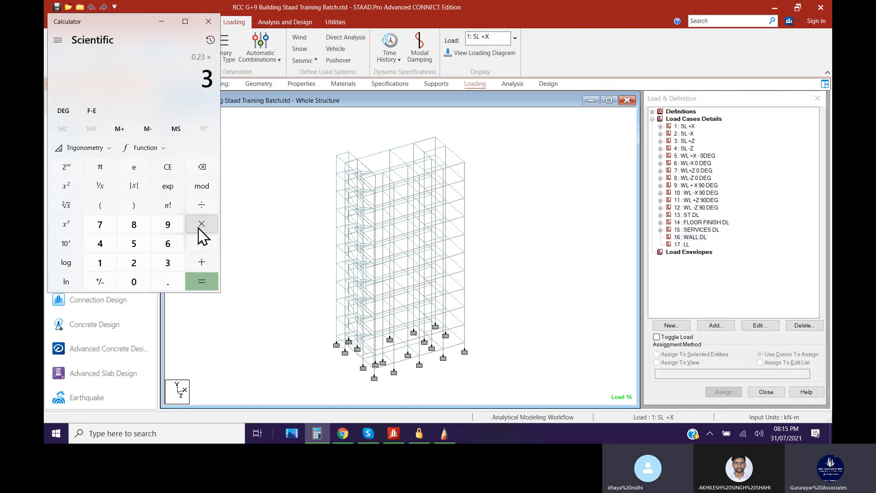
left_click(201, 223)
left_click(106, 268)
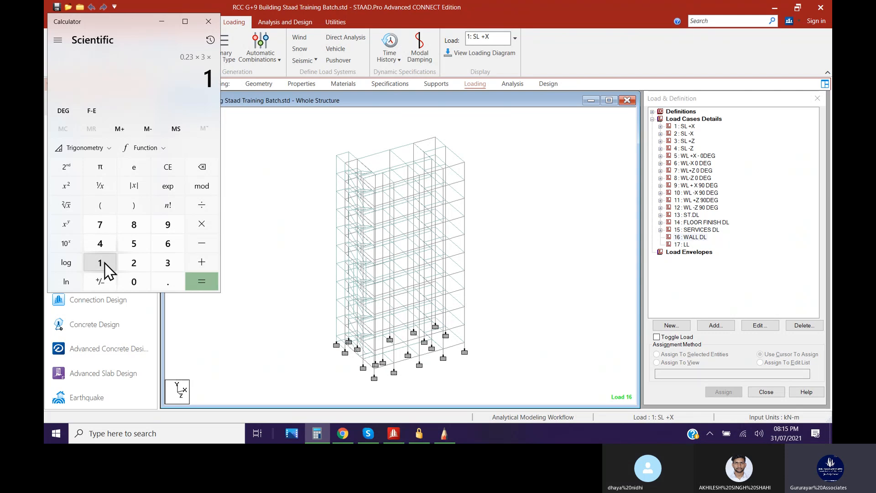
left_click(202, 283)
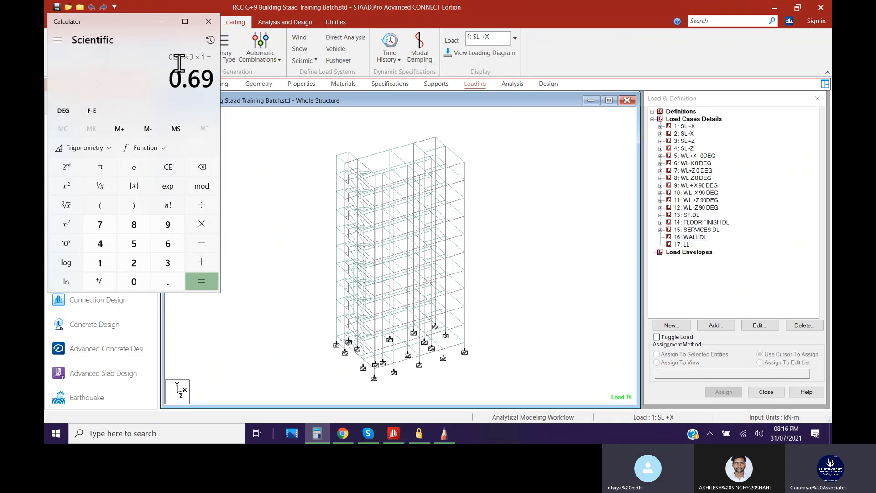
Clear Calculator, recalculate 0.23 × 3 × 1 and continue the product with a multiplication
left_click(203, 226)
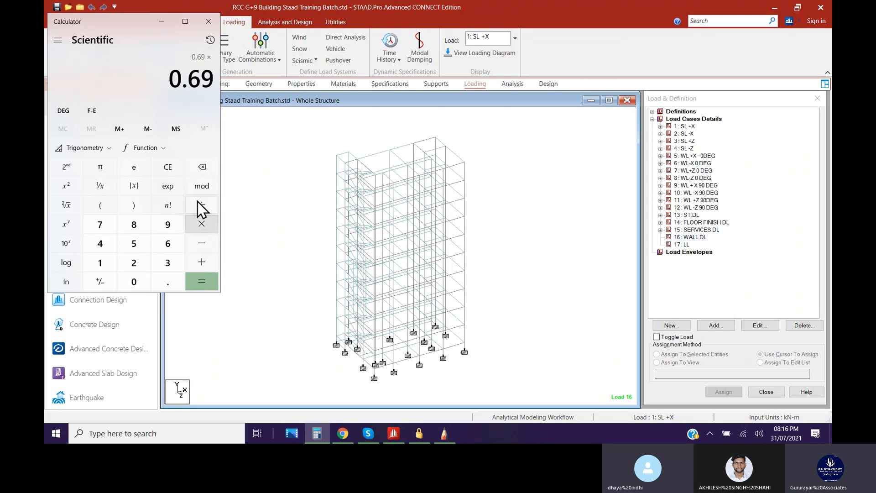
left_click(168, 167)
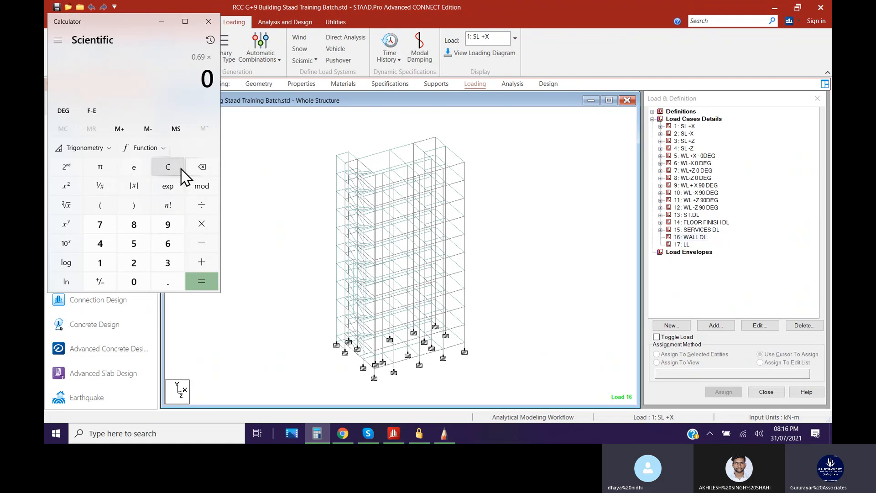
left_click(164, 169)
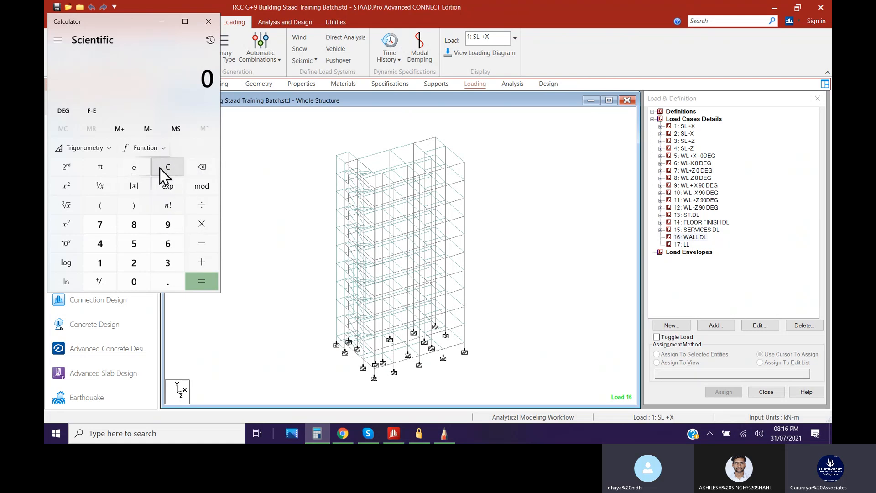
left_click(160, 284)
left_click(135, 265)
left_click(168, 263)
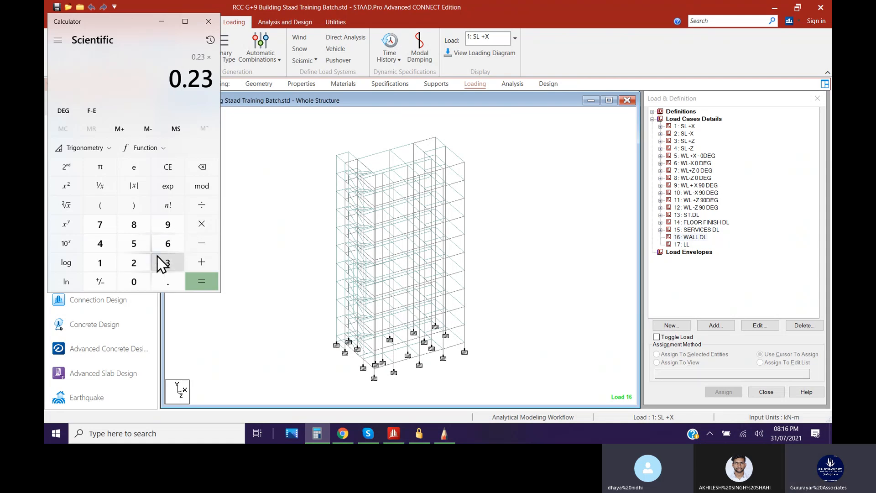
left_click(168, 263)
left_click(202, 224)
left_click(100, 263)
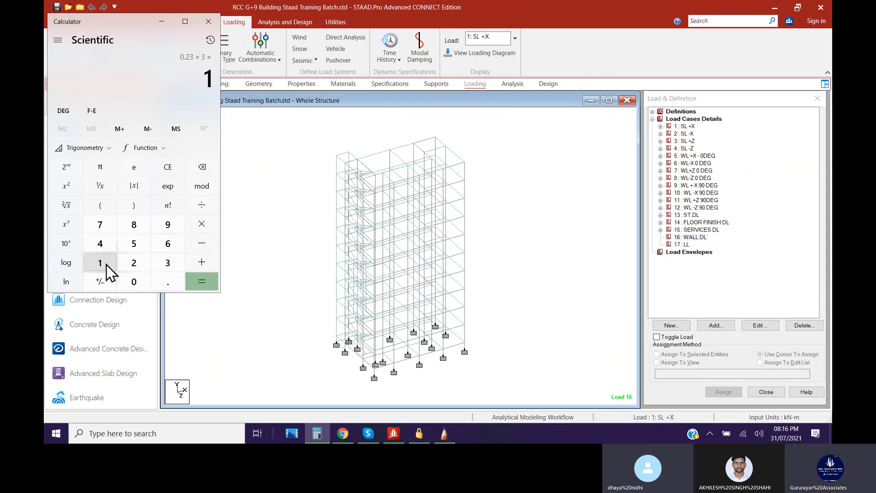
left_click(201, 283)
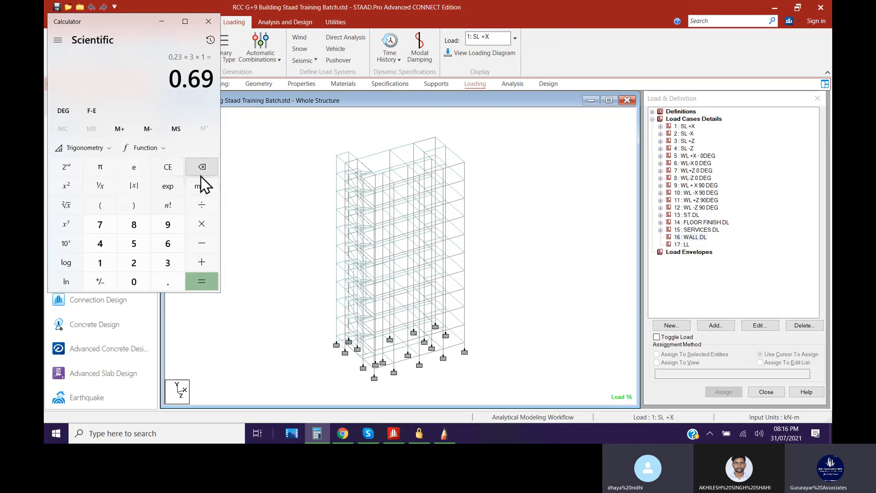
left_click(204, 227)
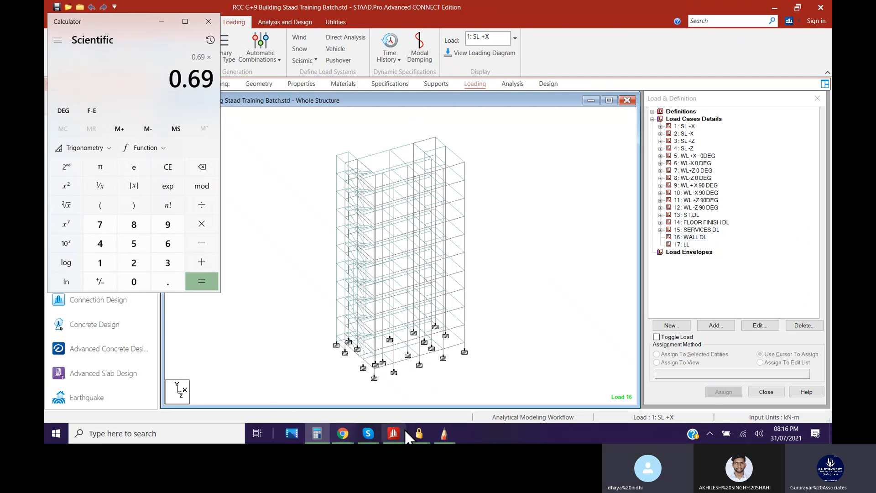
Minimise the open application windows and close the All Notes folder to reach the desktop
left_click(161, 21)
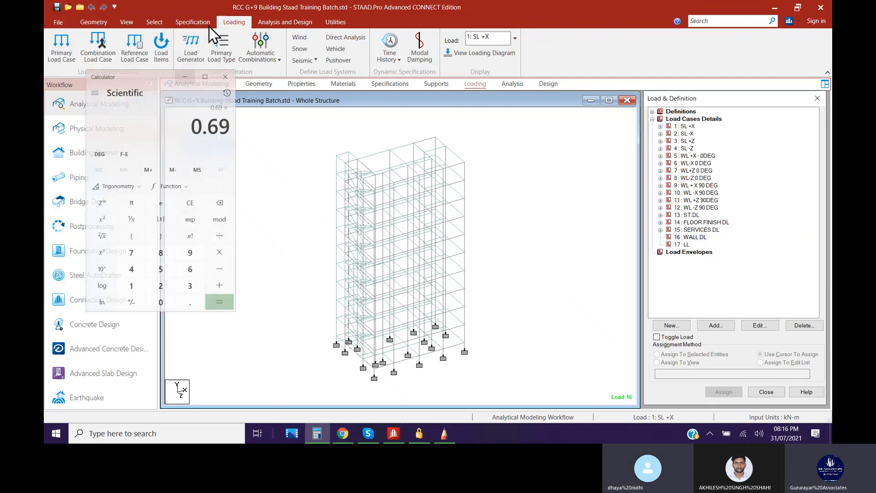
left_click(776, 10)
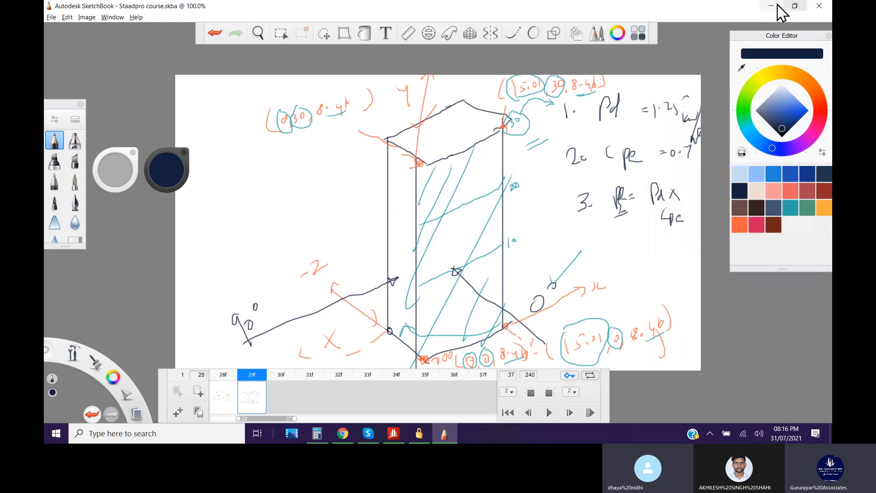
left_click(776, 8)
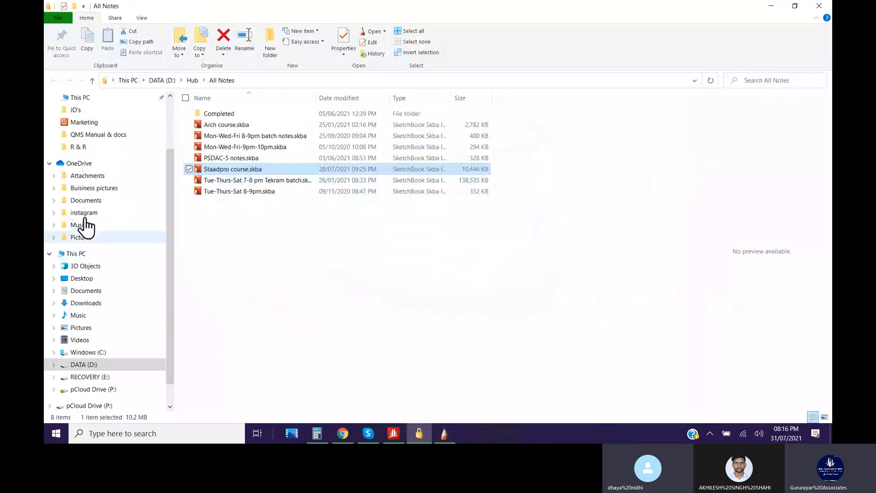
scroll(84, 146, "up", 2)
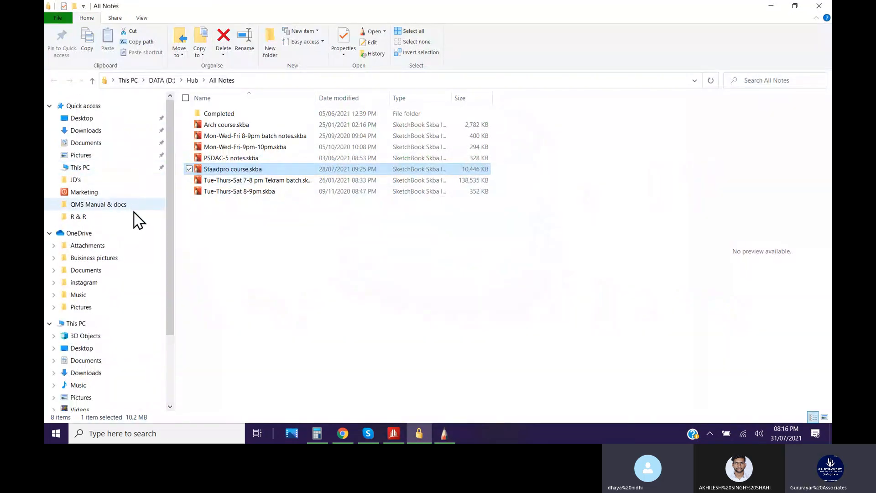
left_click(821, 5)
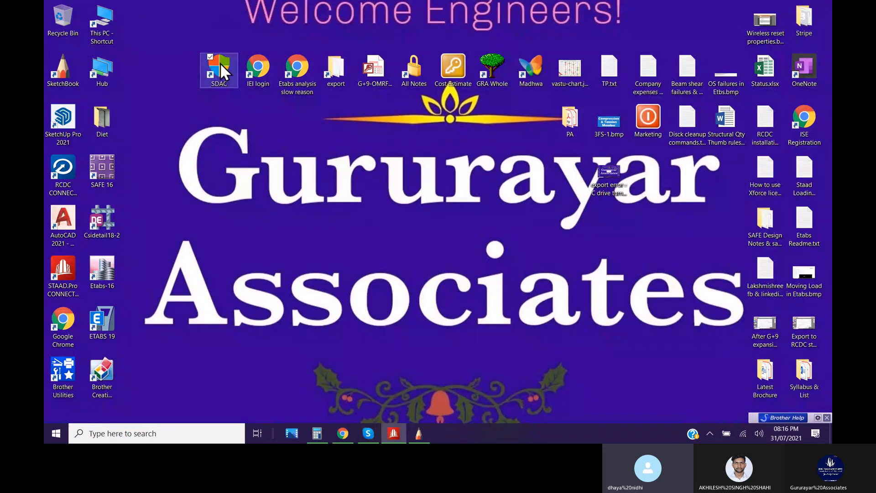
Open 875_1.pdf from the IS CODES folder, reached through the SDAC folder on the desktop
double_click(220, 64)
scroll(240, 363, "down", 3)
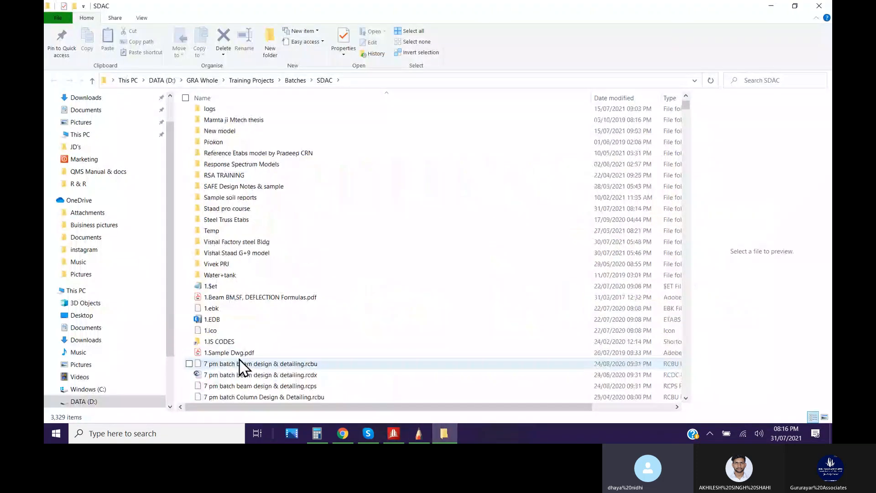
double_click(234, 345)
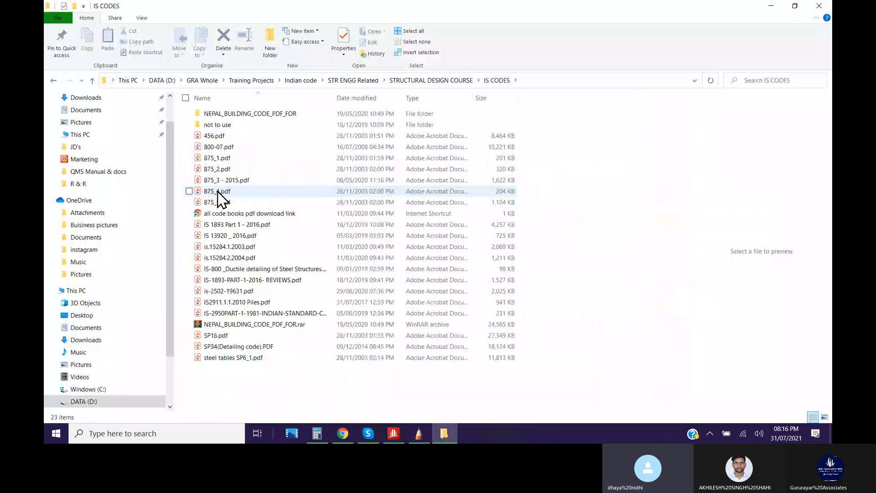
left_click(219, 159)
key("Return")
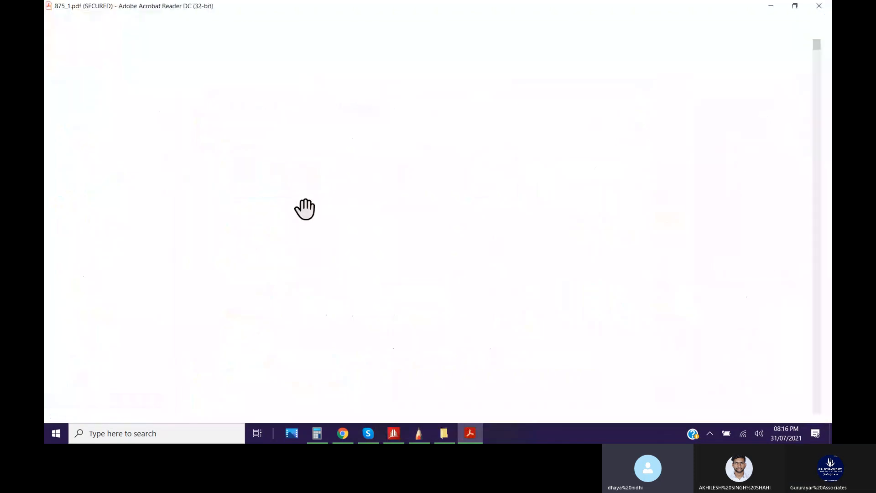
Search the PDF for "brick" and examine the unit weights under item 13 Bricks in Table 1
key("ctrl+f")
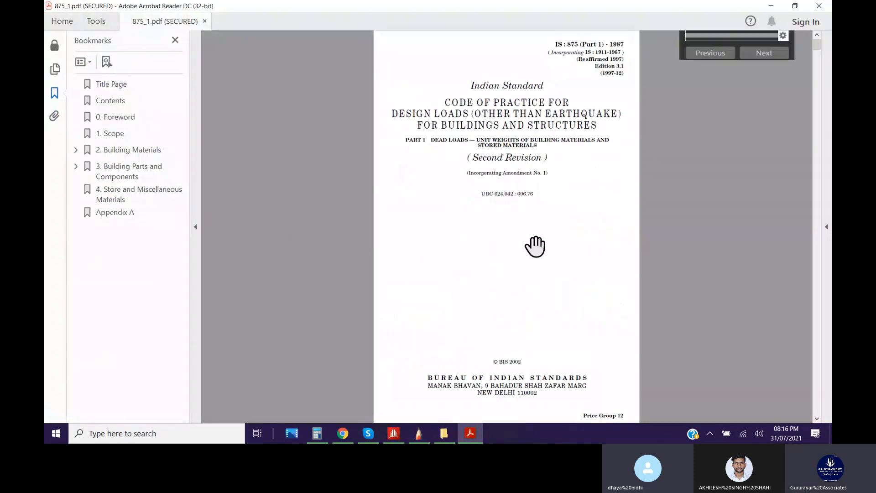
type("b")
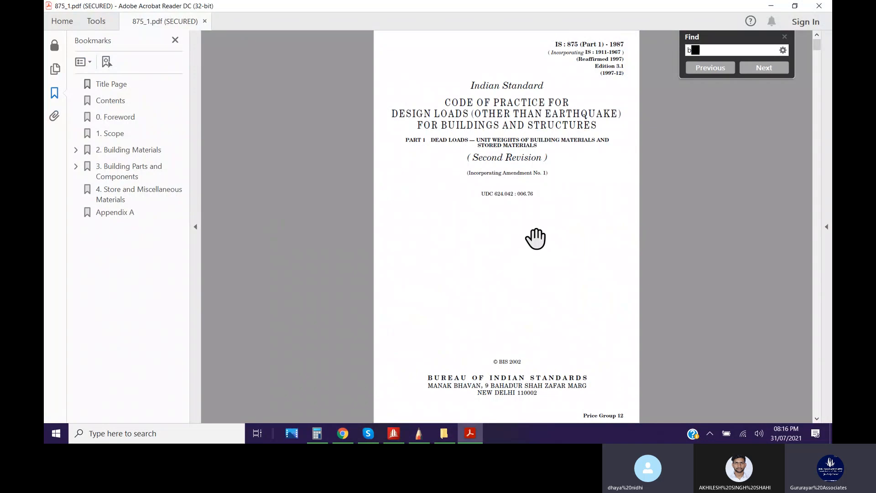
type("rick")
key("Return")
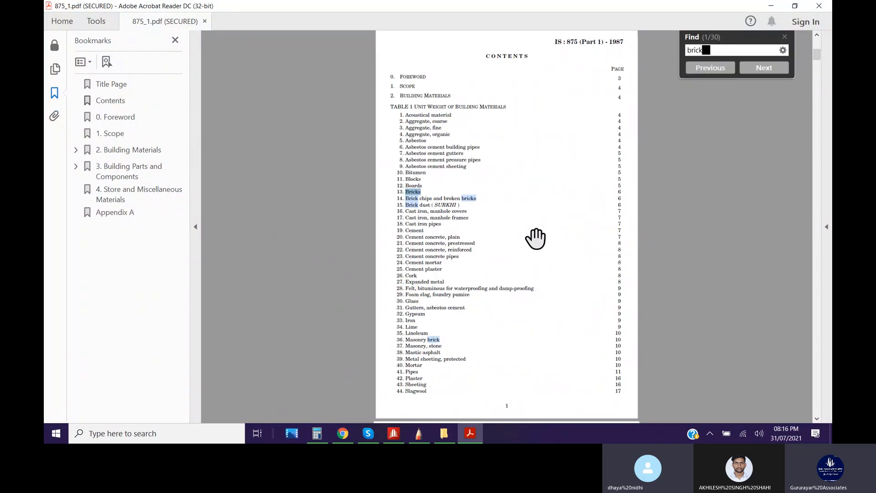
key("Return")
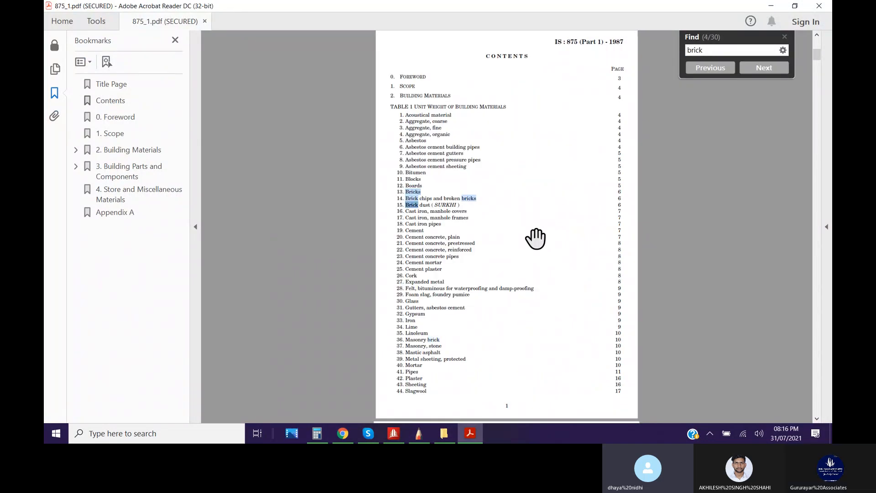
key("Return")
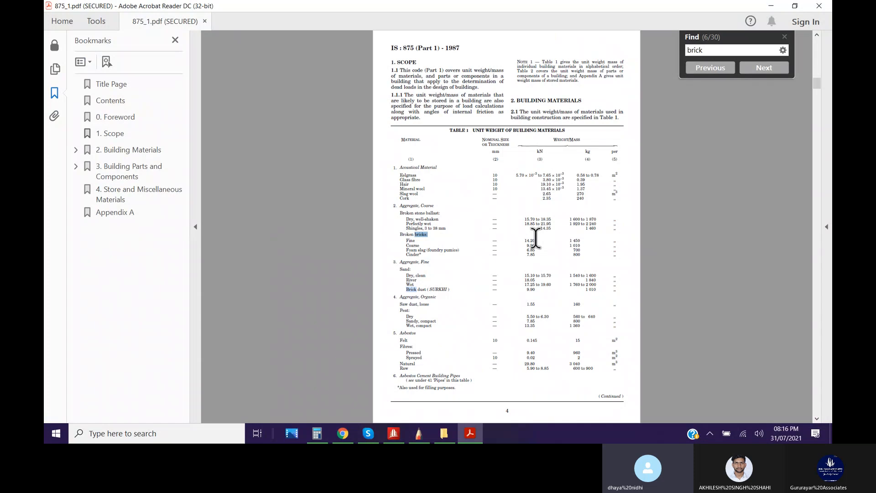
key("Return")
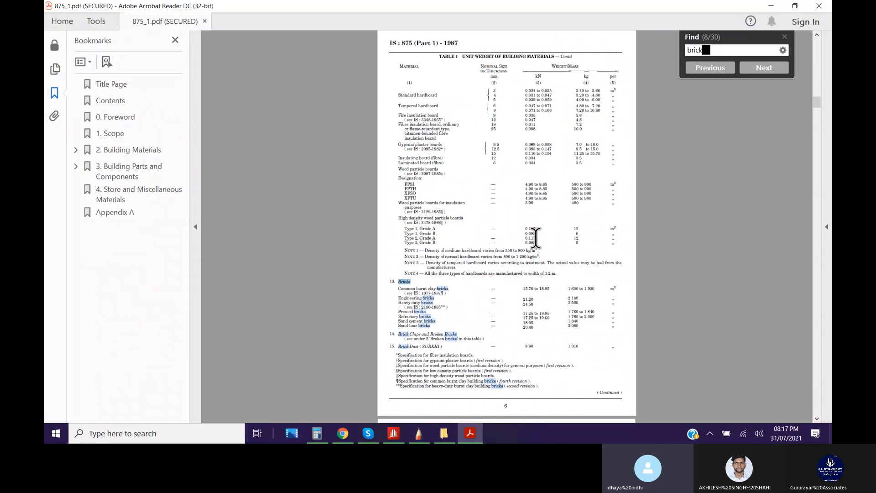
scroll(431, 301, "up", 3, "ctrl")
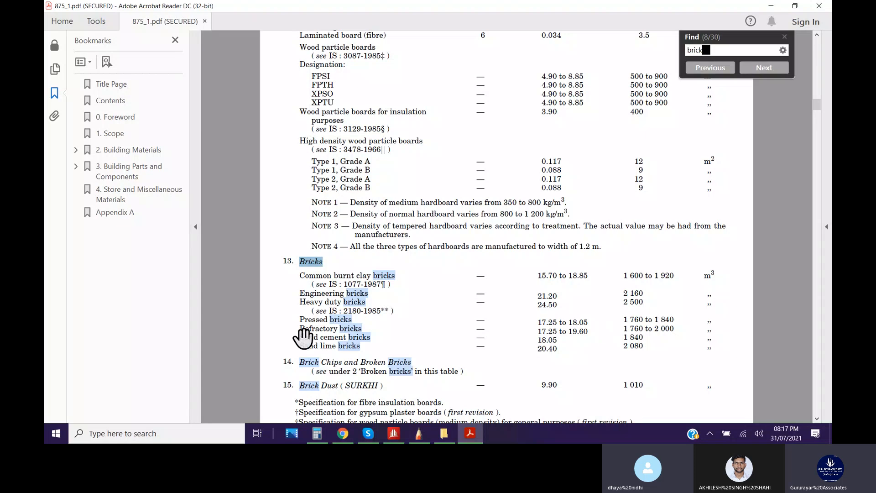
Switch to Chrome, search Google in a new tab for "areated cement bricks" and show the image results
left_click(343, 433)
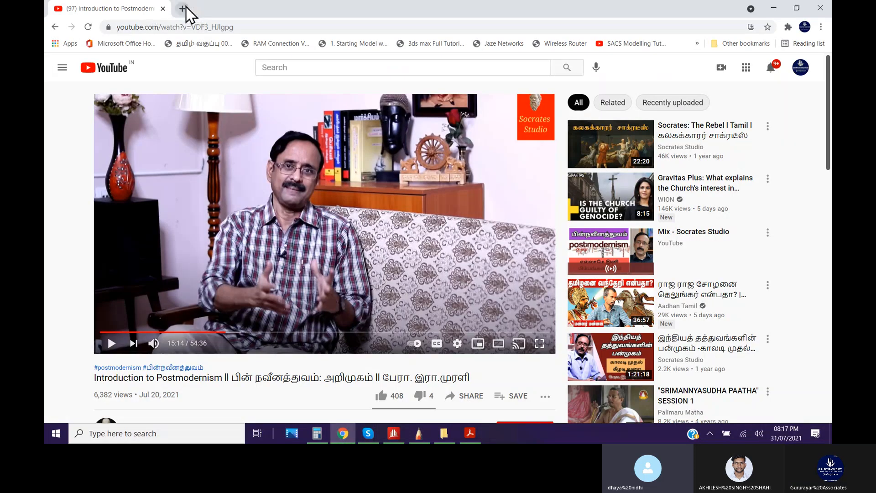
left_click(182, 9)
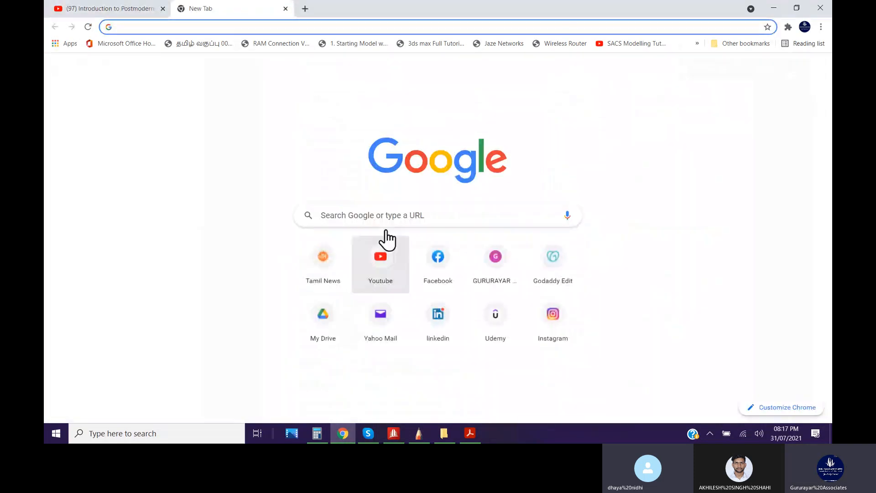
left_click(388, 218)
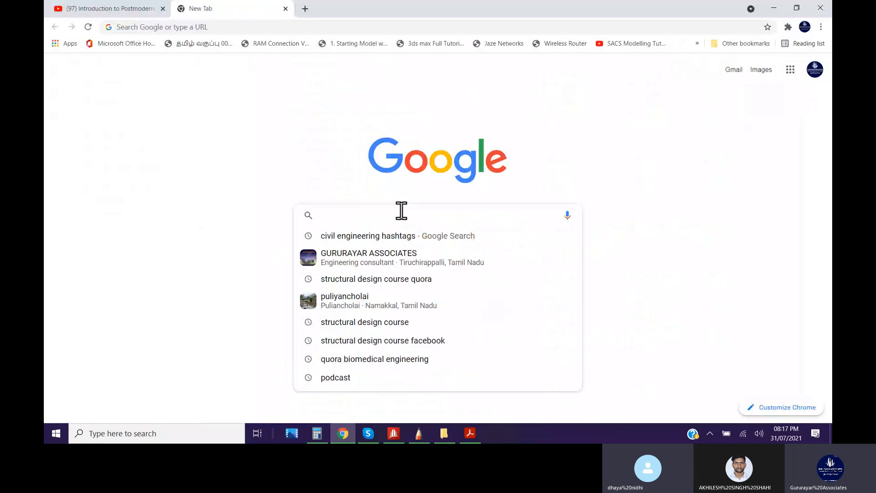
type("areated ")
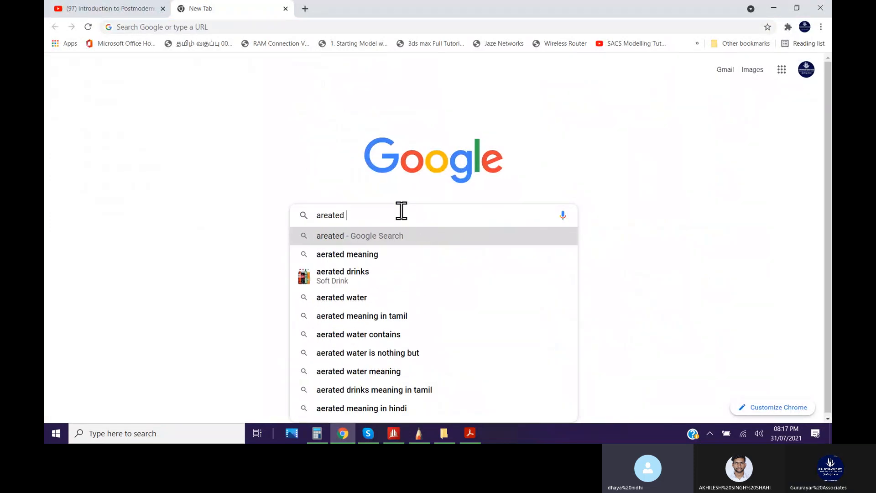
type("cement")
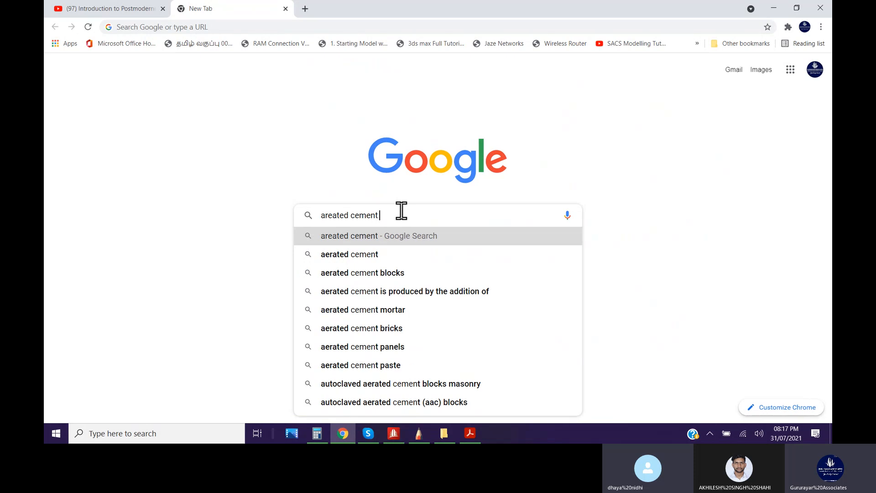
type(" bricks")
key("Return")
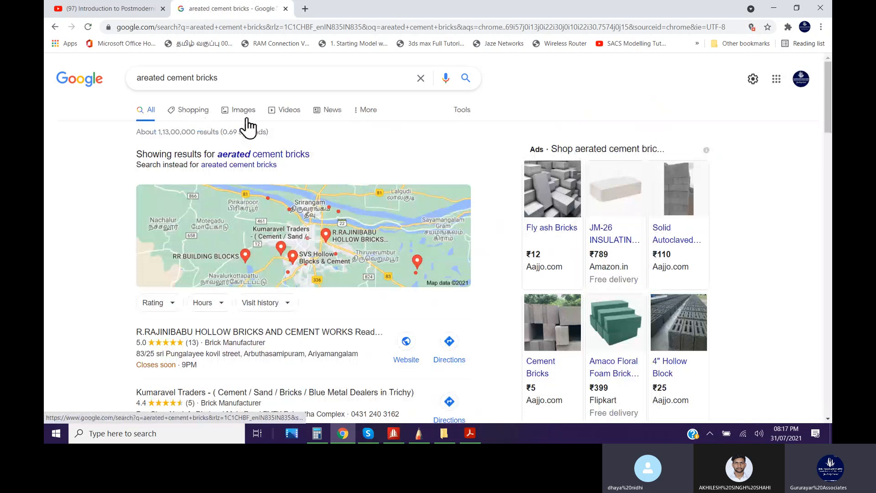
left_click(439, 258)
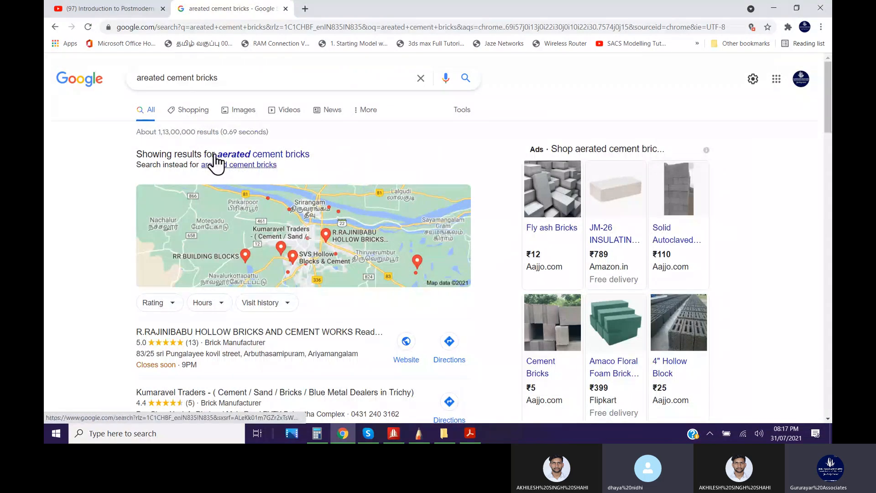
left_click(240, 110)
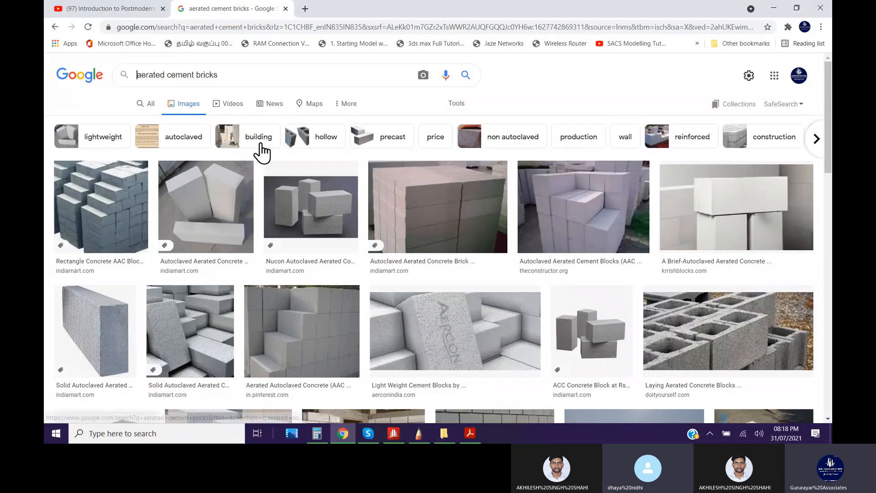
Search Google for "unit weight of aerated cement bricks", check the metric value in the web results and return to 875_1.pdf
type("unit ")
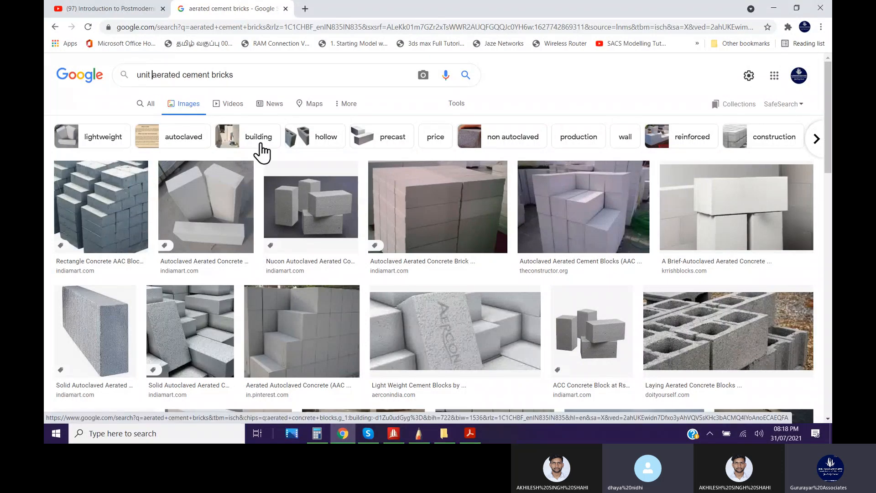
type("weight of")
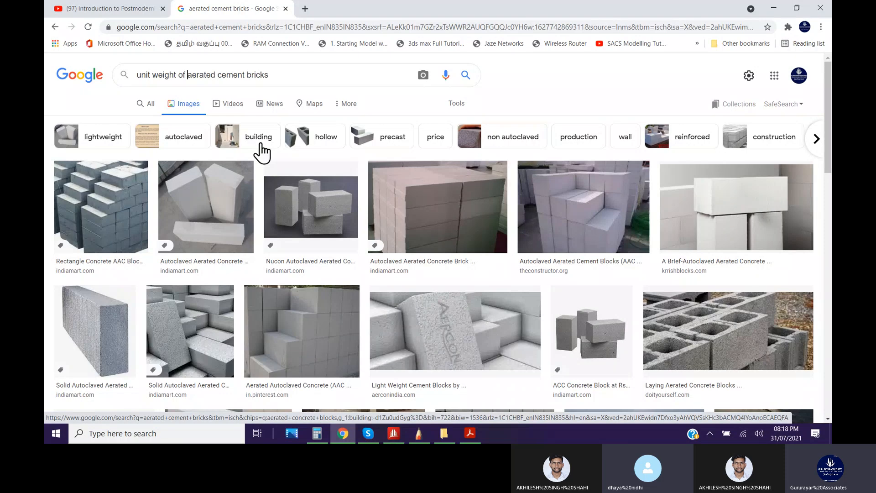
key("Return")
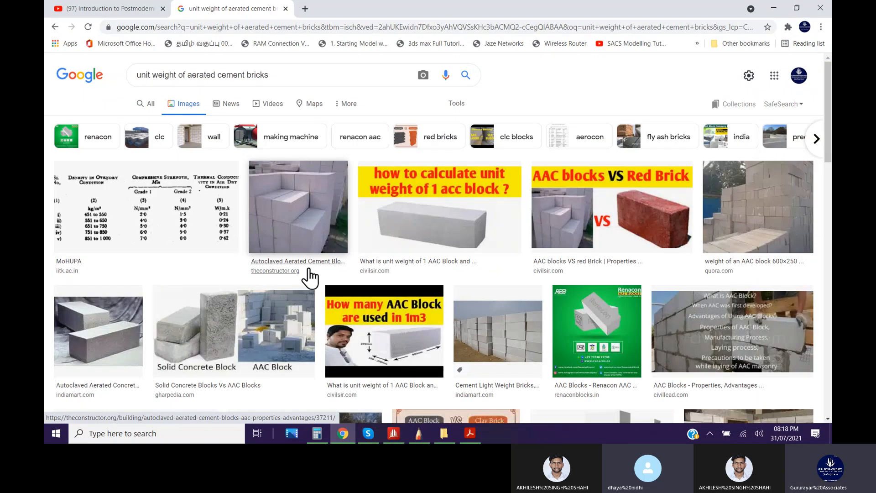
left_click(148, 104)
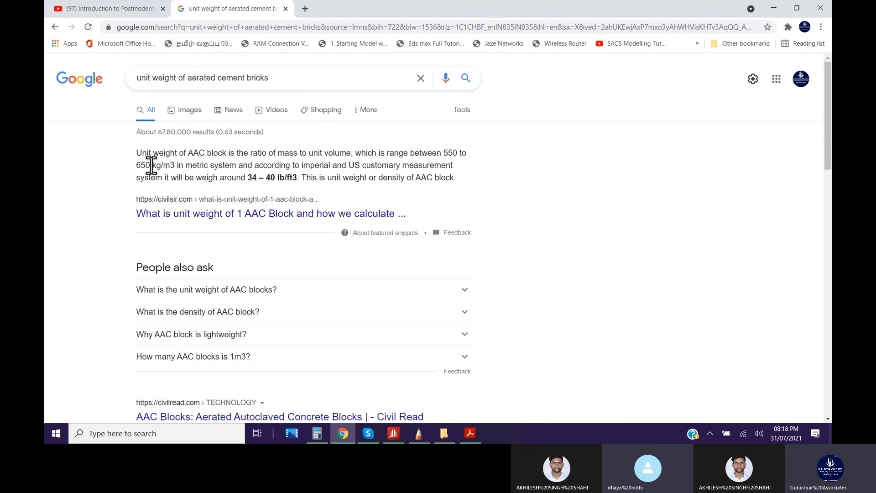
left_click_drag(151, 165, 137, 165)
left_click(470, 435)
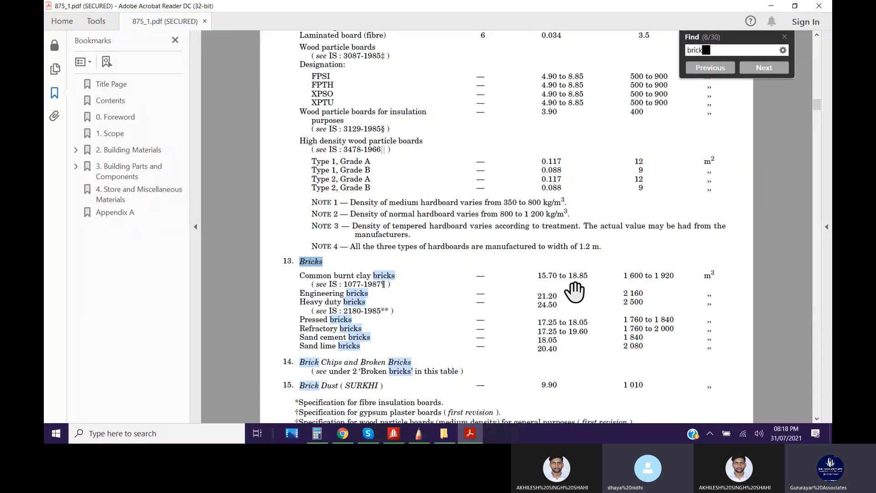
Check the unit weight of heavy duty bricks in 875_1.pdf and of AAC blocks in Chrome, and return to the STAAD.Pro model
left_click(554, 307)
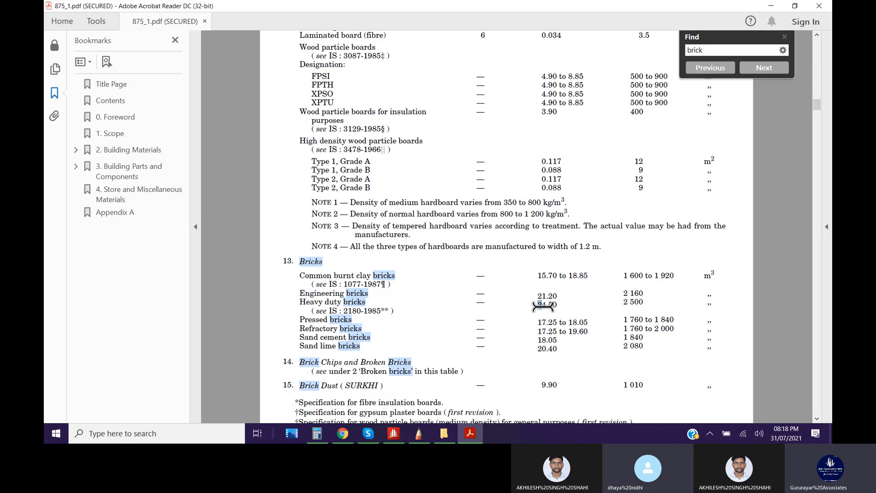
left_click_drag(539, 307, 554, 307)
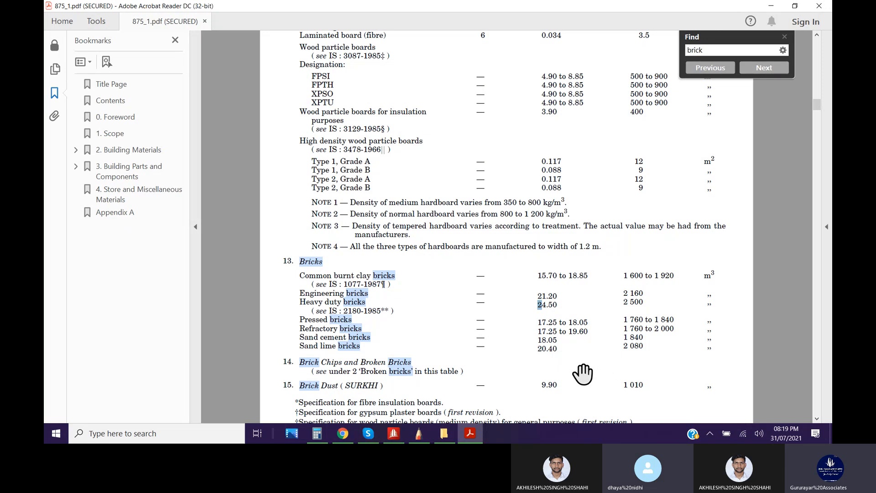
left_click(343, 434)
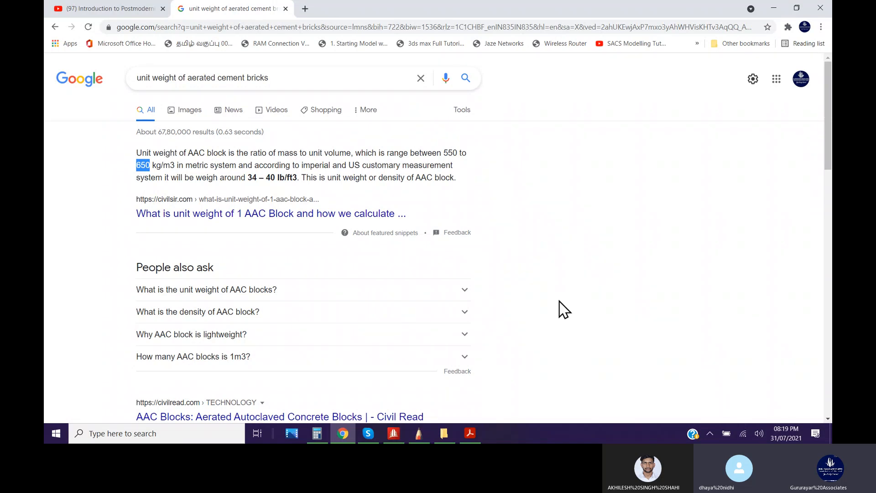
left_click(774, 8)
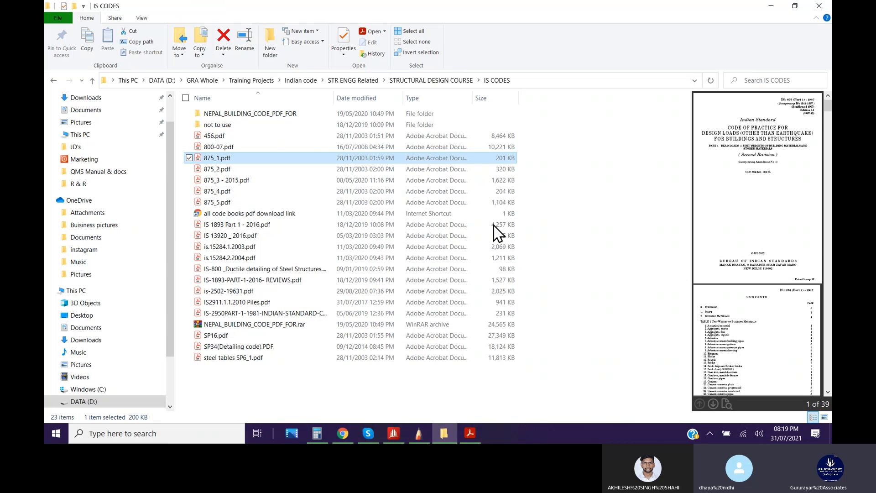
left_click(444, 433)
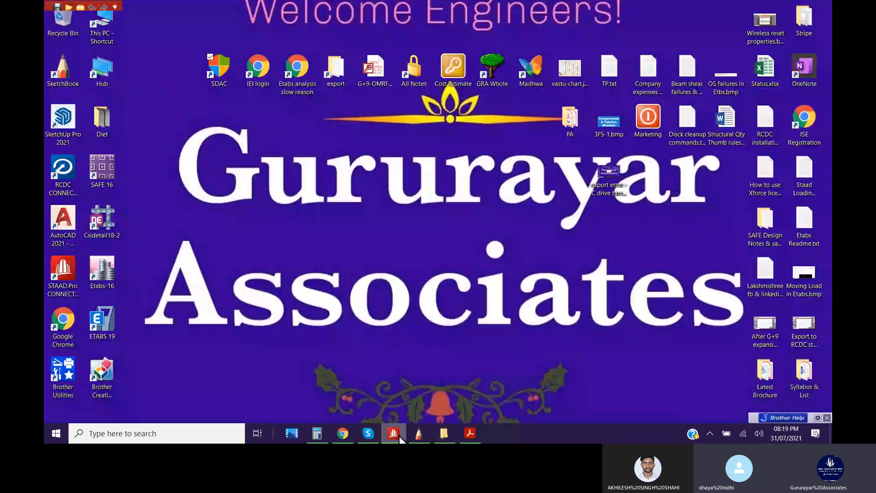
left_click(395, 433)
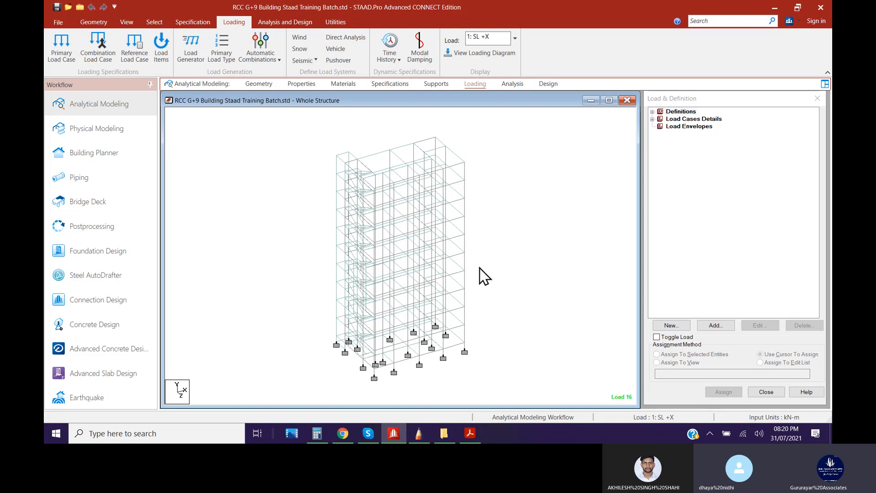
Switch to 875_1.pdf and check the upper unit weight of common burnt clay bricks under item 13
left_click(470, 435)
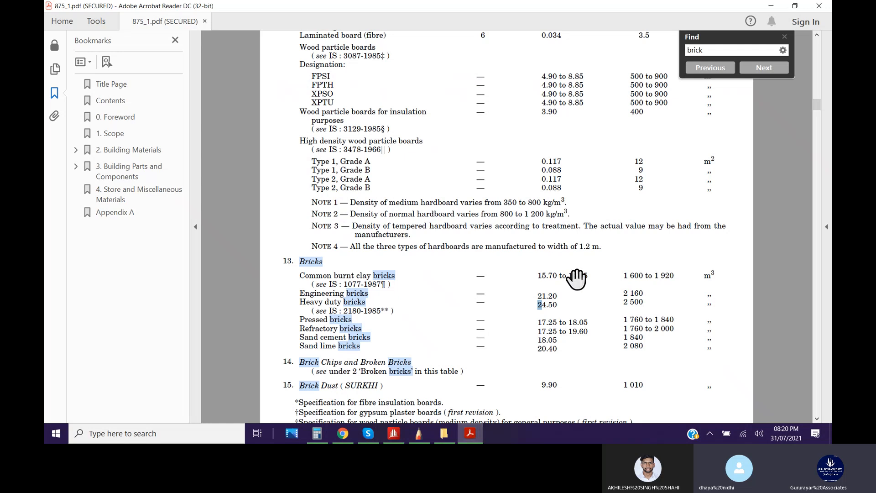
left_click_drag(574, 276, 590, 279)
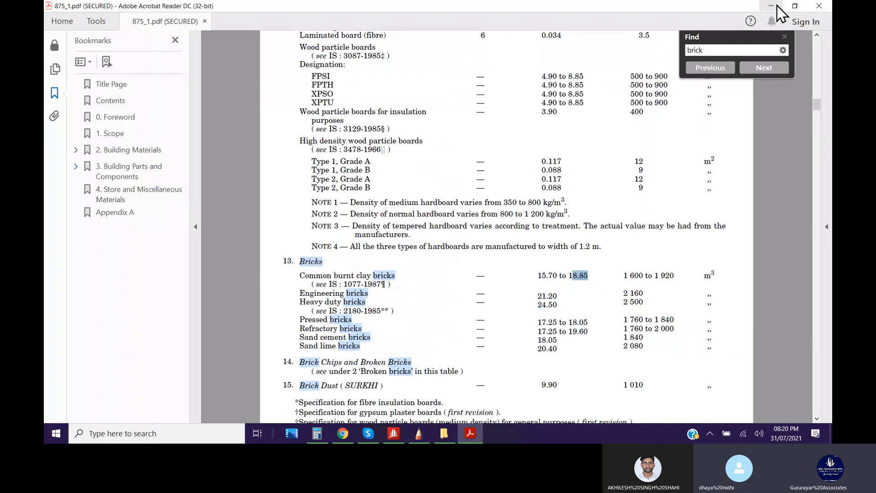
left_click(772, 7)
Switch to Calculator, multiply the wall area of 0.69 by the brick unit weight of 18.85, and return to the STAAD.Pro model
left_click(317, 434)
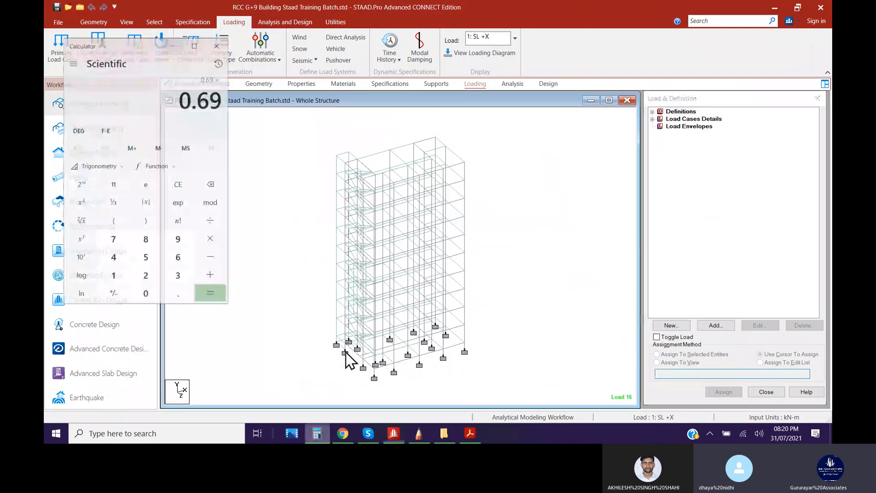
left_click_drag(122, 30, 260, 34)
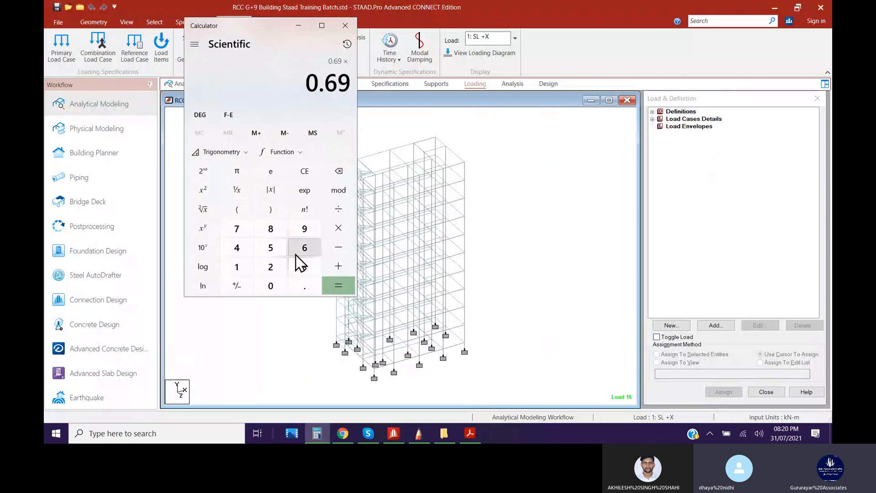
left_click(237, 269)
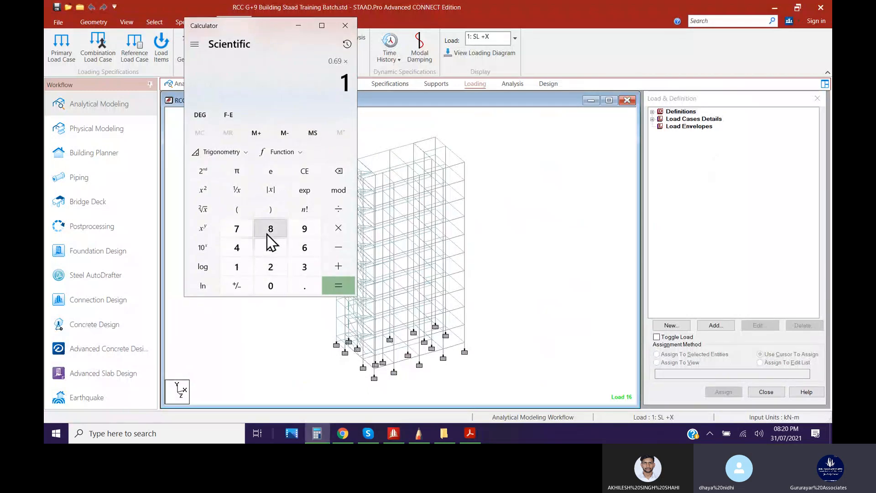
left_click(269, 231)
left_click(304, 287)
left_click(269, 230)
left_click(303, 248)
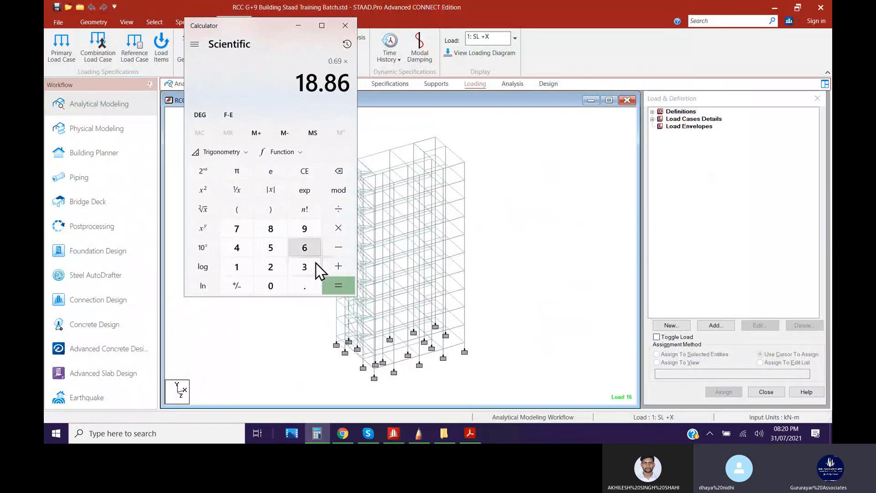
left_click(339, 173)
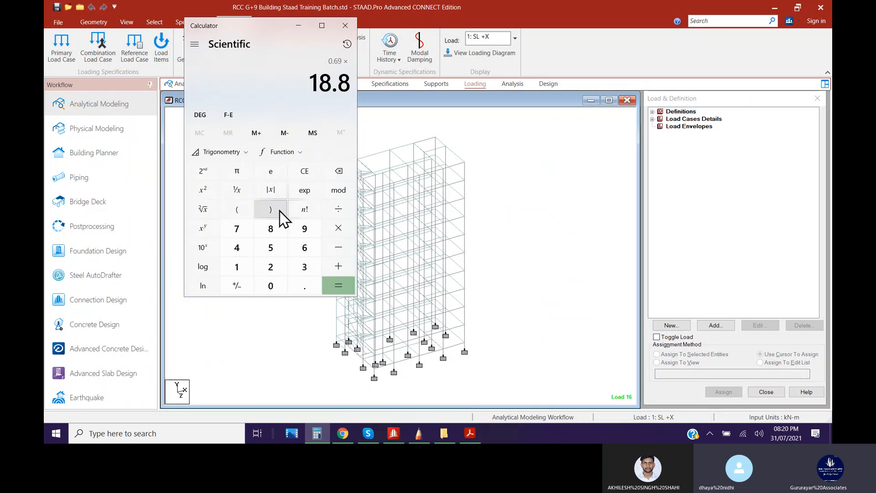
left_click(270, 248)
left_click(338, 286)
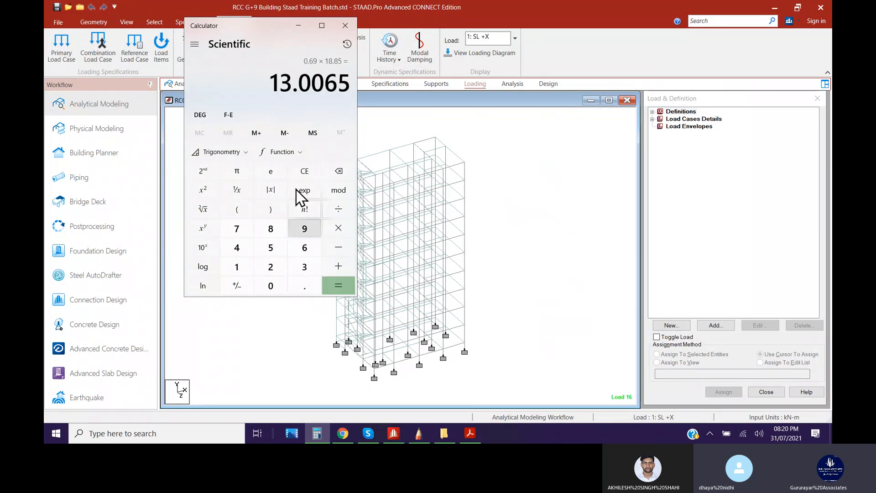
left_click(297, 26)
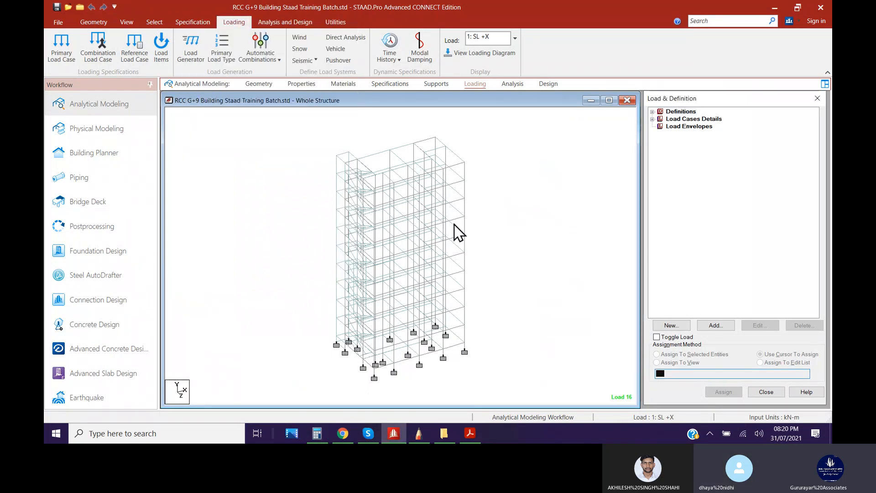
Start a new load item for load case 16 WALL DL and choose Uniform Force as the member load type
left_click(653, 119)
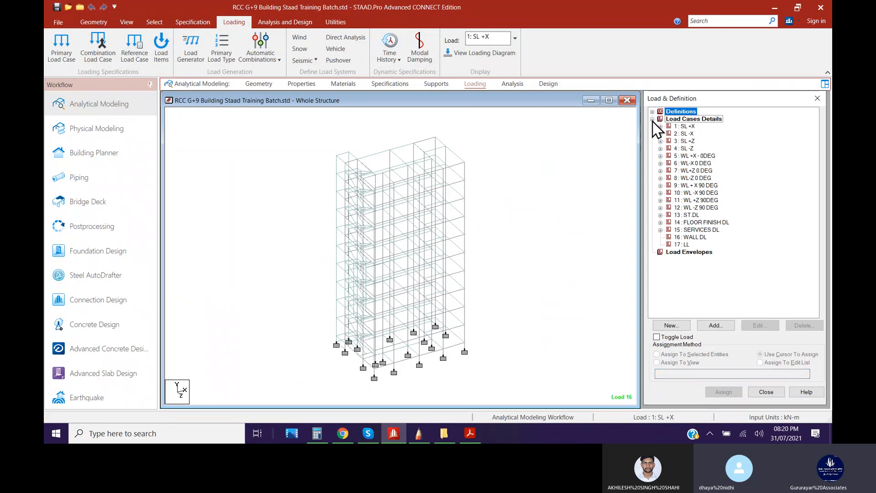
left_click(689, 240)
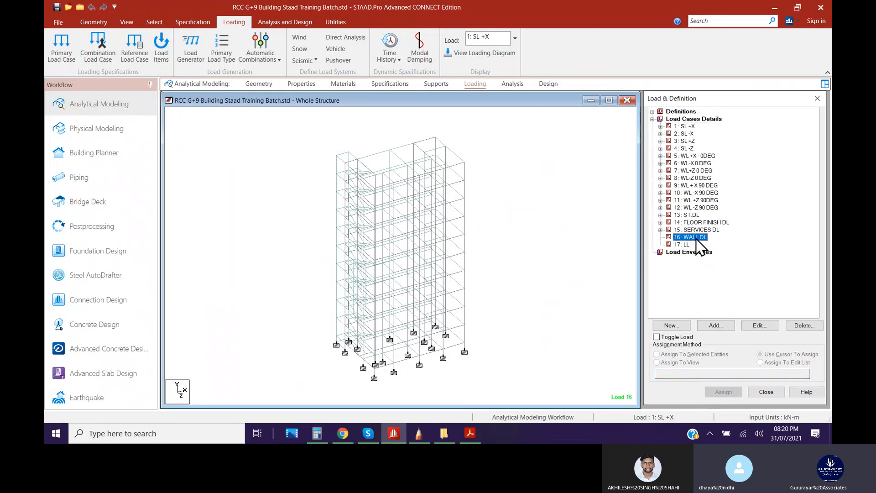
left_click(723, 325)
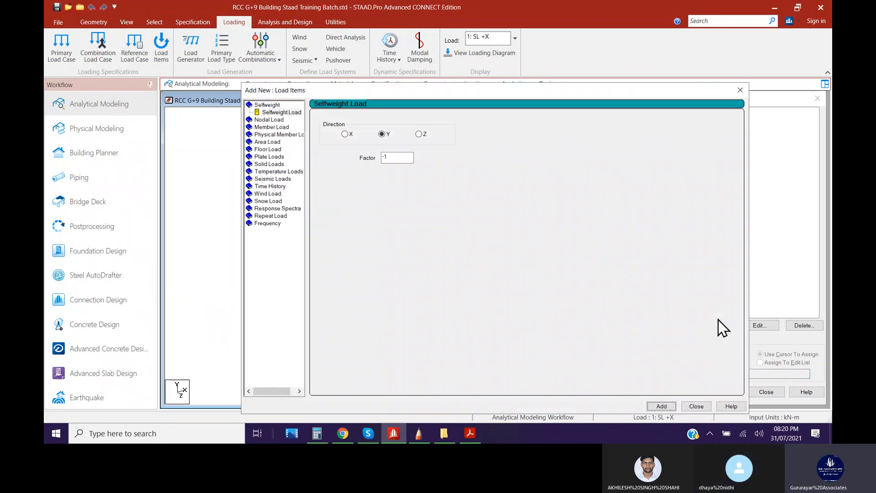
left_click(270, 127)
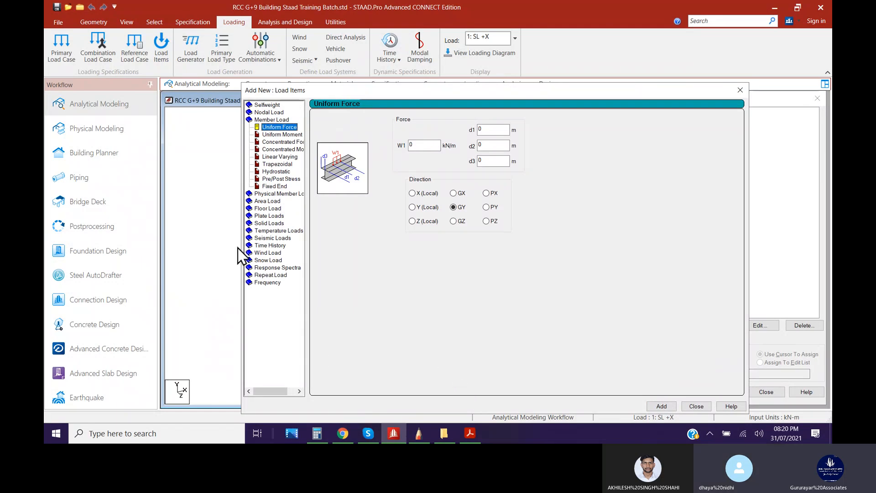
left_click(270, 216)
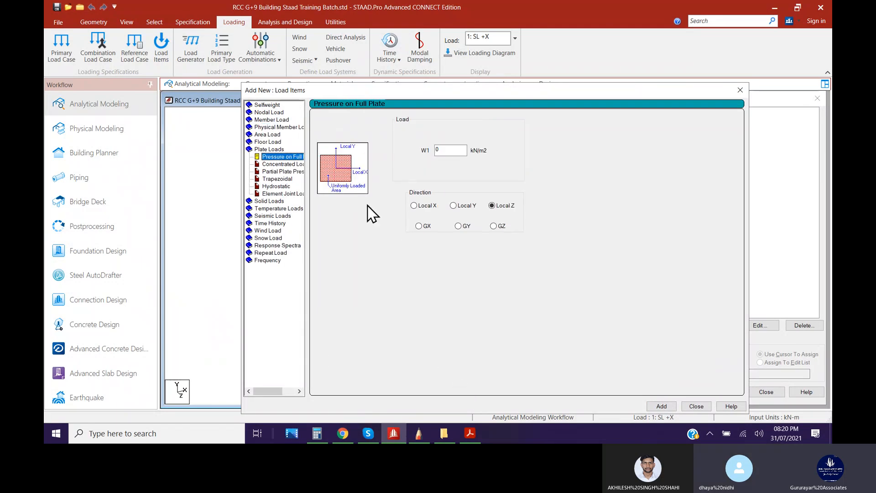
left_click(269, 120)
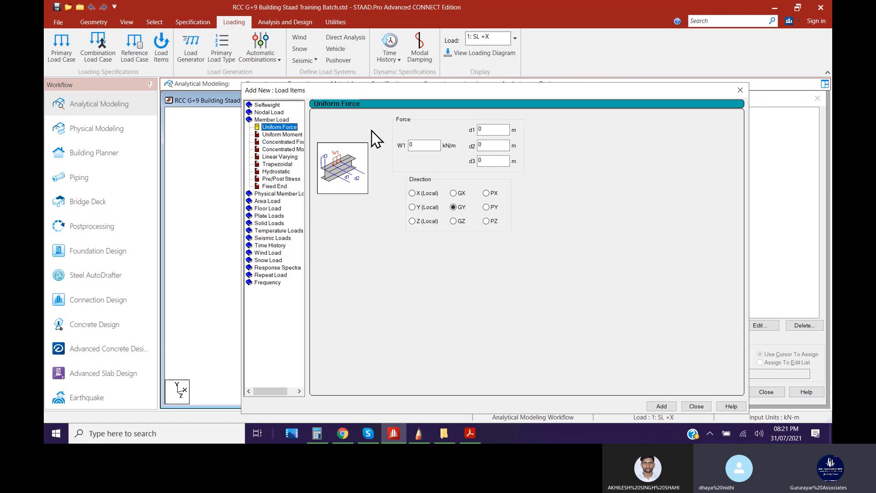
left_click(278, 134)
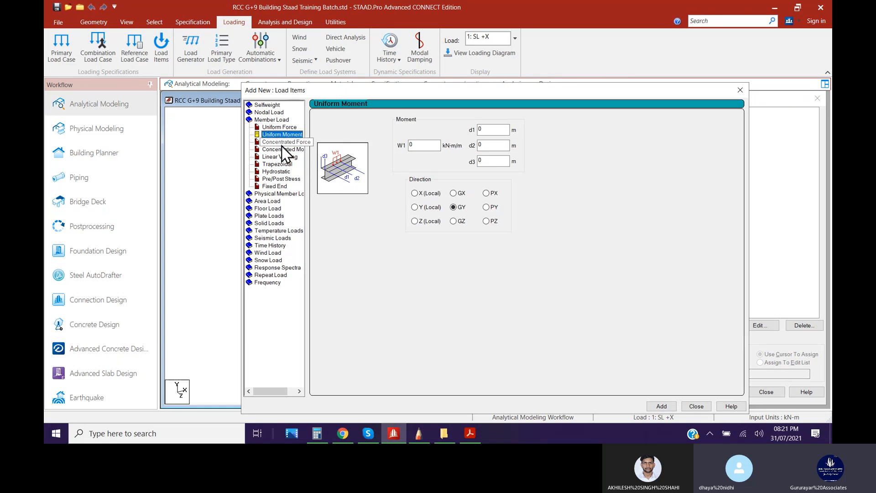
left_click(281, 144)
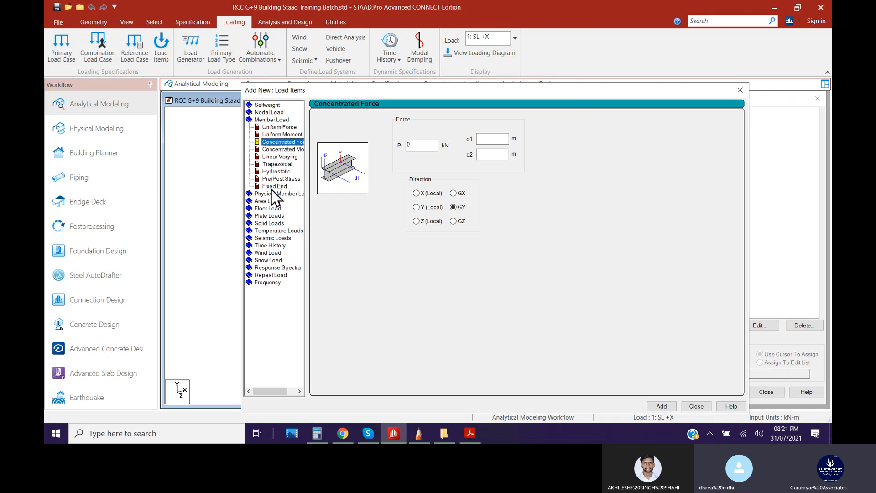
left_click(280, 128)
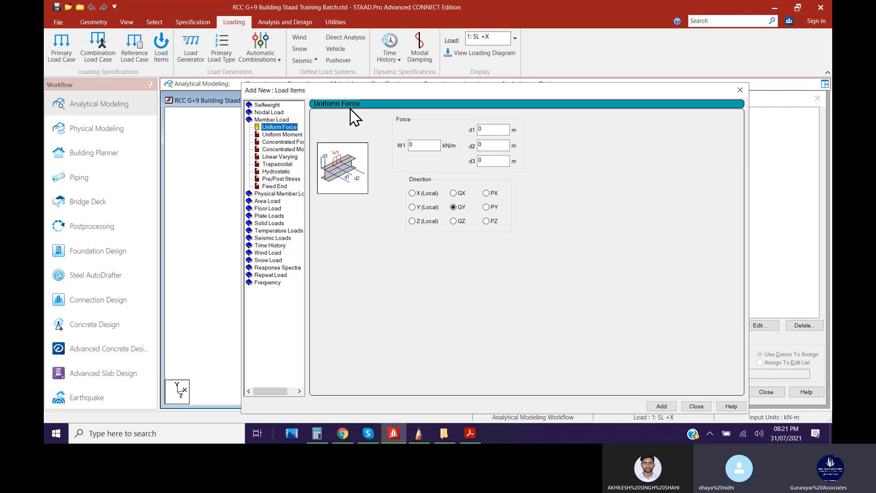
Add a uniform member force of -13 kN/m in the GY direction to load case 16 WALL DL
double_click(423, 145)
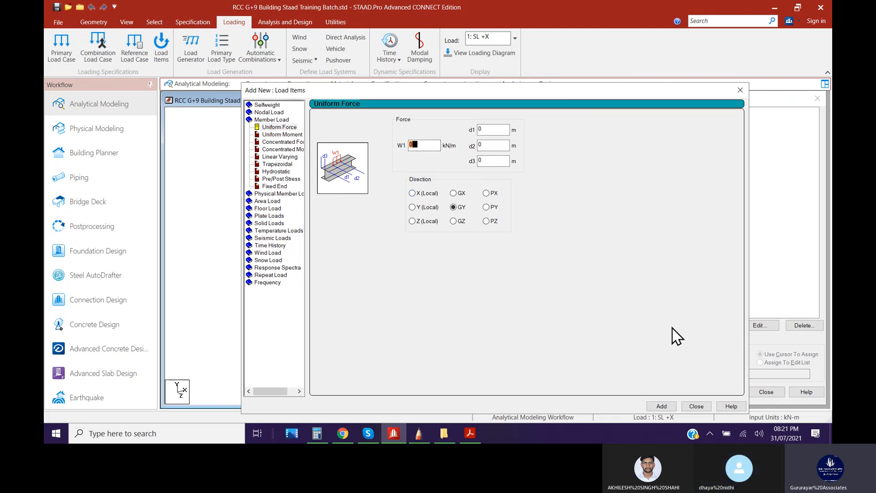
type("13")
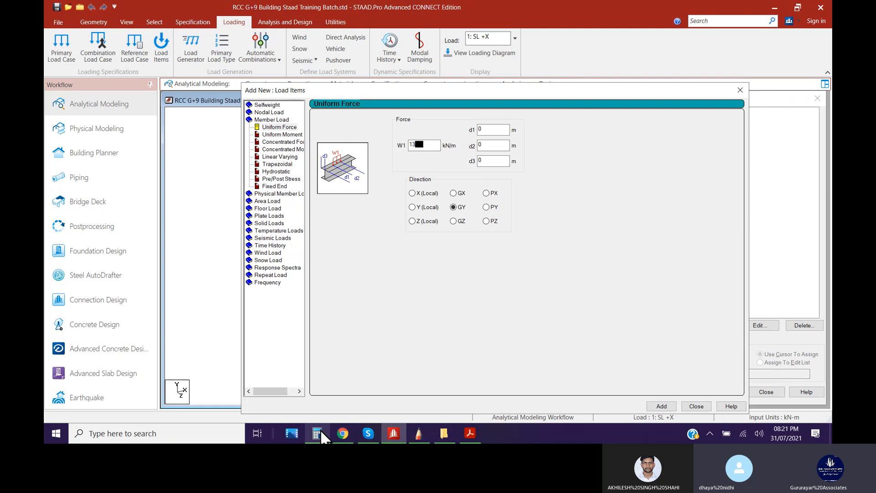
left_click(319, 431)
left_click(299, 26)
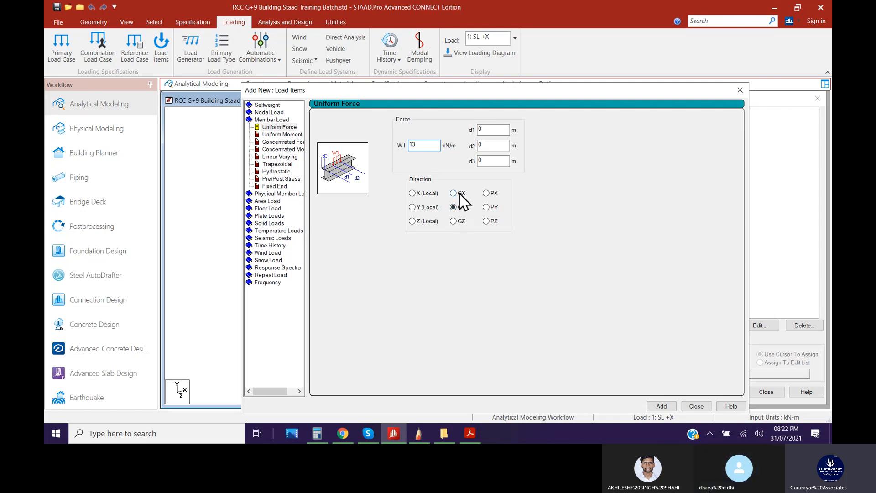
left_click(666, 406)
left_click(696, 406)
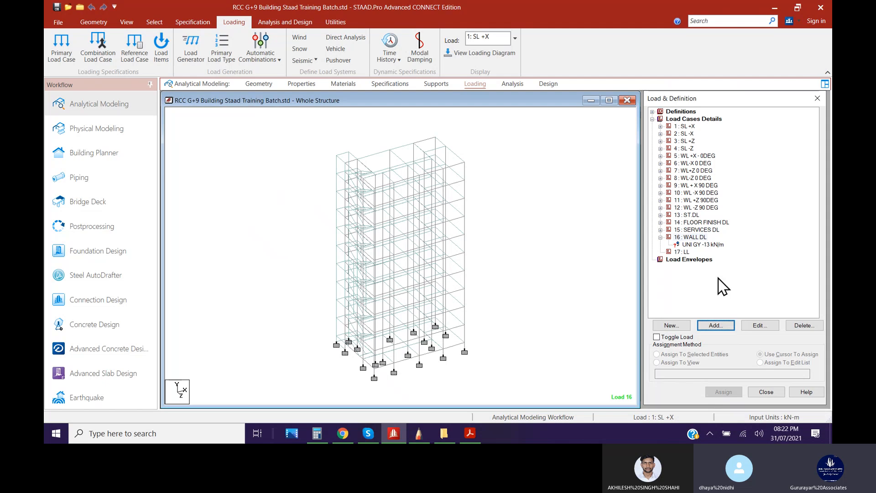
Window-select the beams and columns in the side elevation, excluding the outer bay beside the staircase, and show the selection in isometric view
left_click(702, 245)
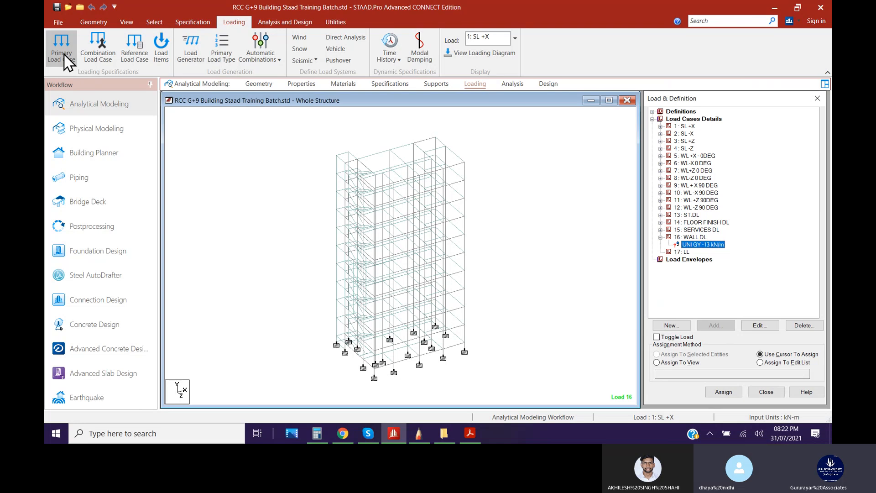
left_click(127, 22)
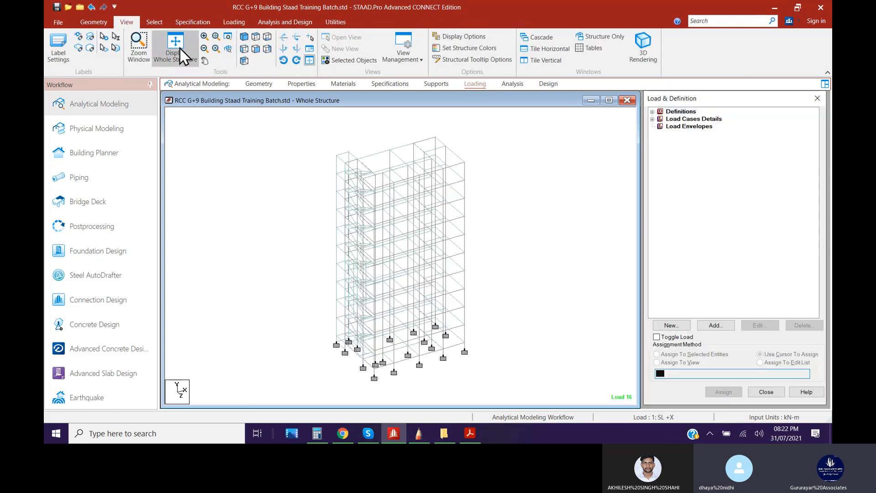
left_click(244, 49)
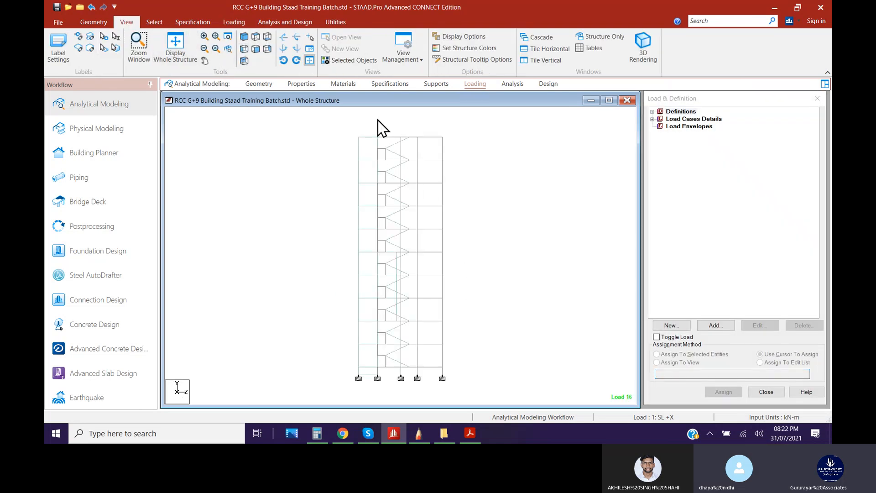
left_click_drag(377, 119, 461, 375)
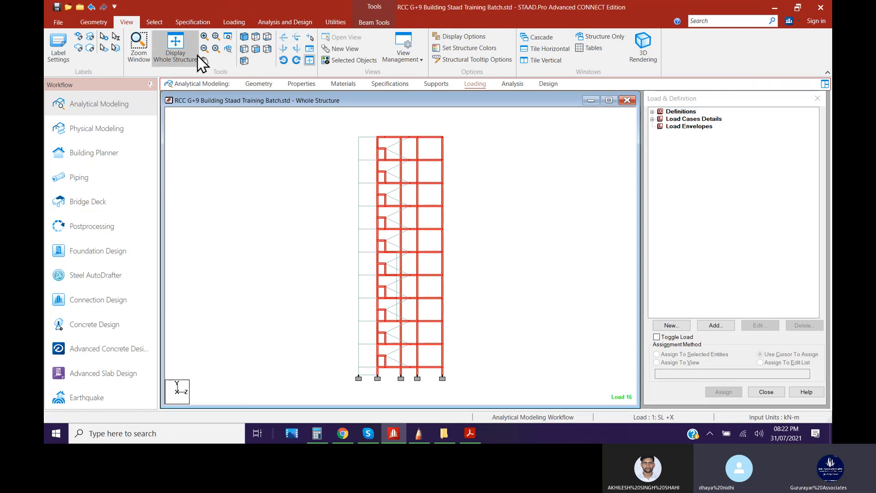
left_click(245, 61)
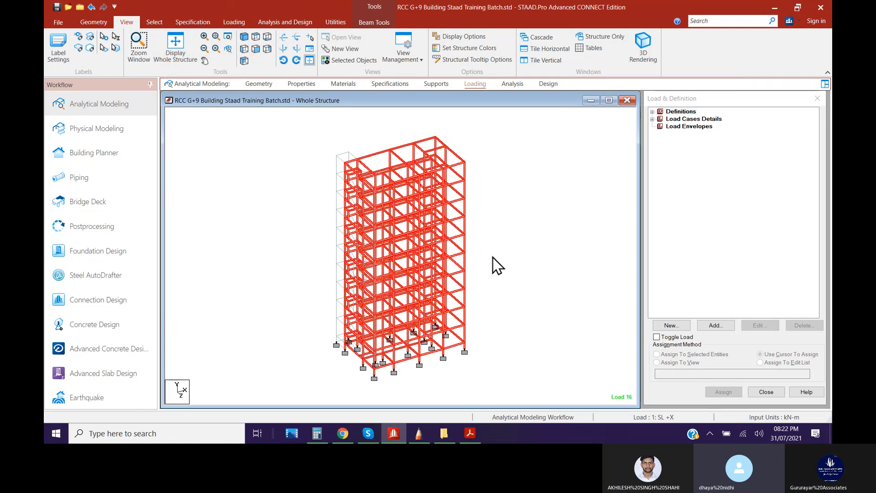
scroll(354, 178, "up", 2)
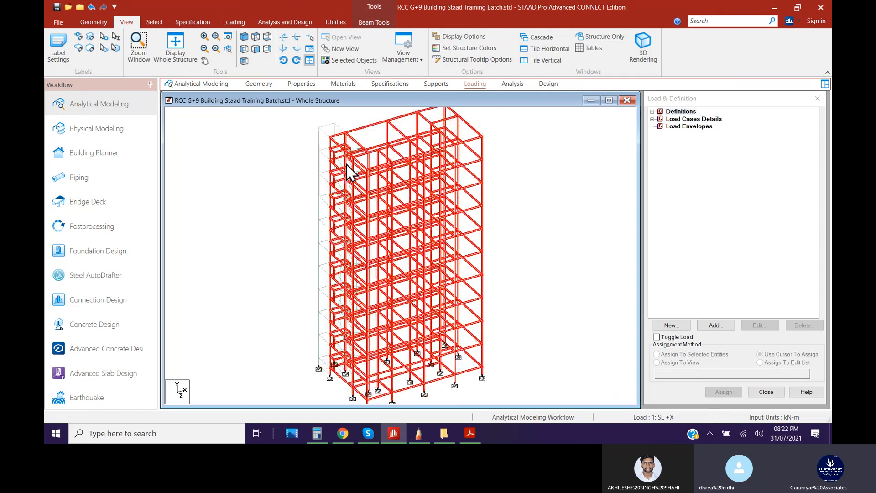
scroll(349, 171, "up", 1)
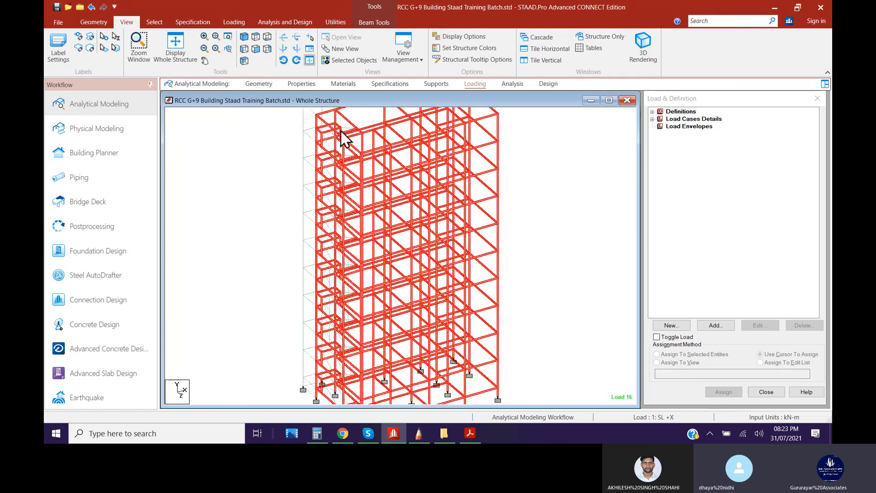
Clear the window selection of beams and columns in the whole structure view
middle_click_drag(329, 293, 425, 239)
scroll(410, 360, "up", 2)
scroll(409, 351, "up", 1)
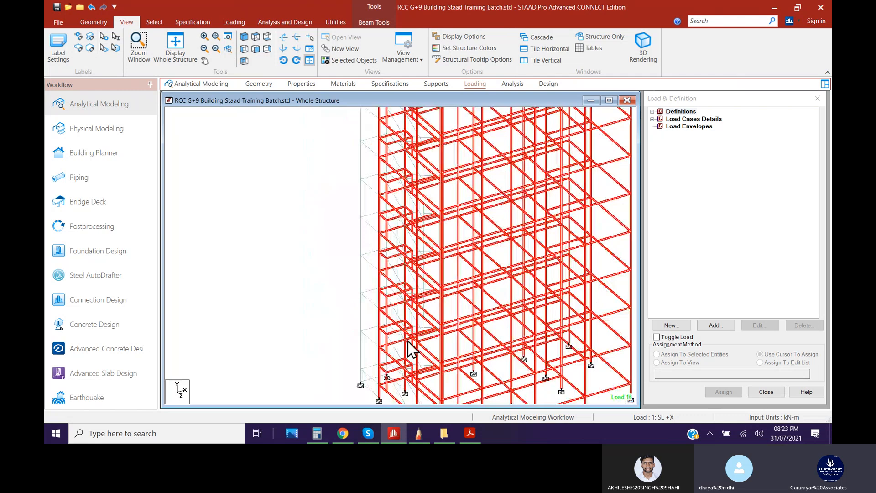
scroll(429, 354, "up", 1)
scroll(391, 261, "down", 3)
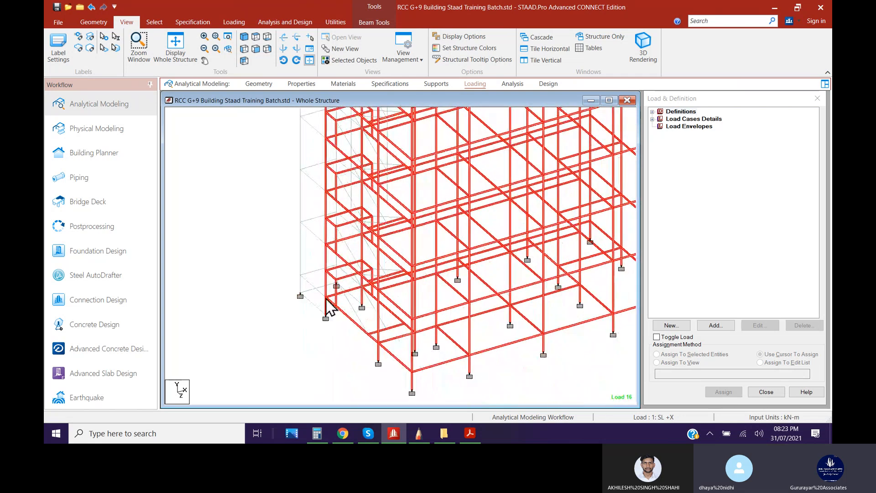
scroll(328, 307, "up", 3)
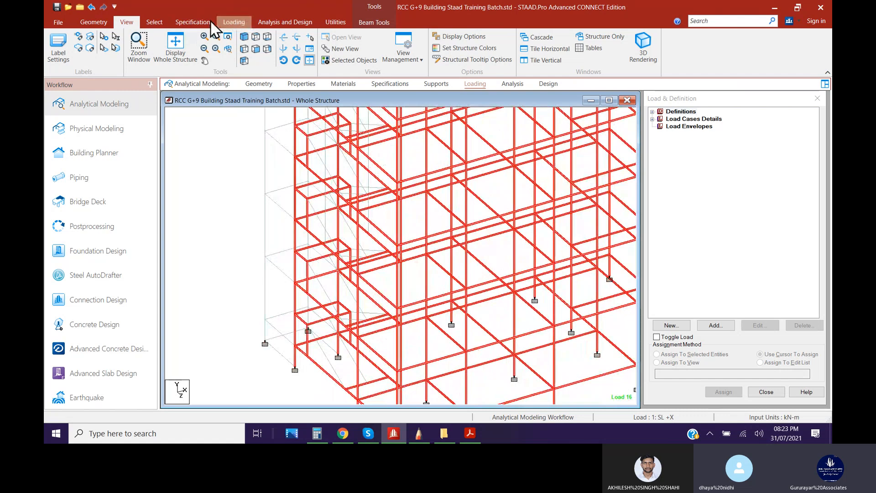
left_click(153, 22)
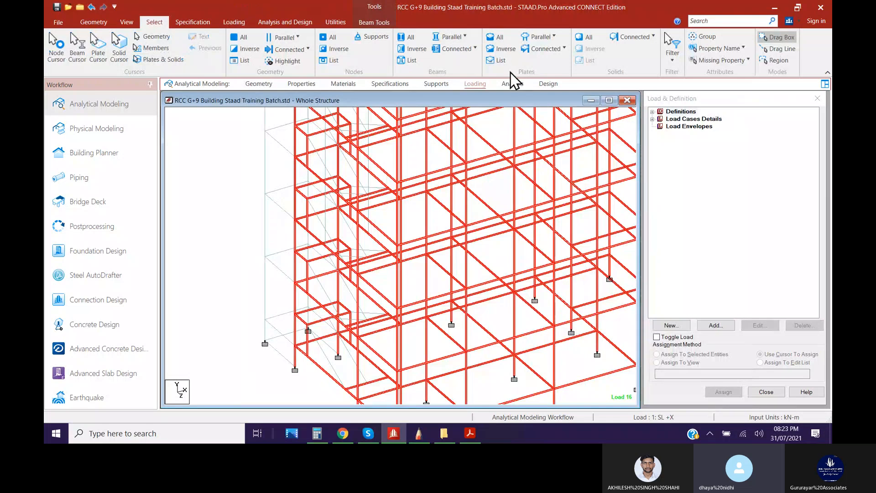
left_click(465, 37)
left_click(424, 66)
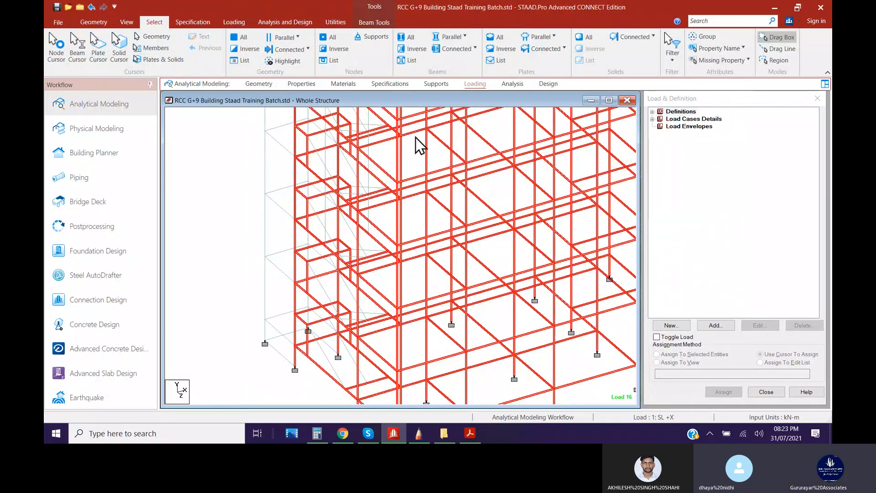
left_click(246, 228)
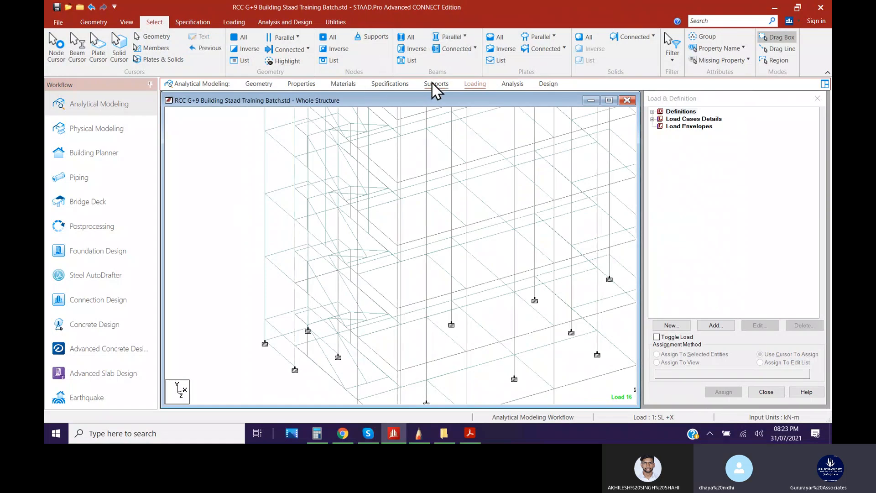
Select all beams parallel to the X axis and those parallel to the Z axis
left_click(465, 37)
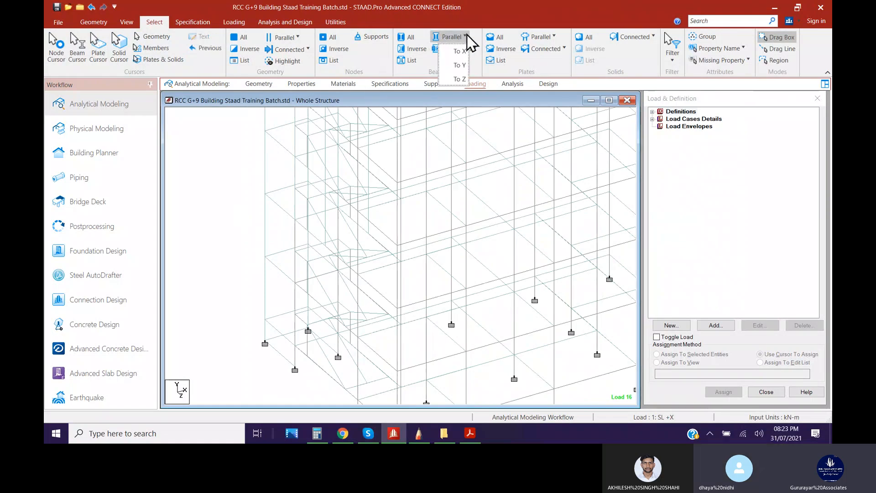
left_click(456, 54)
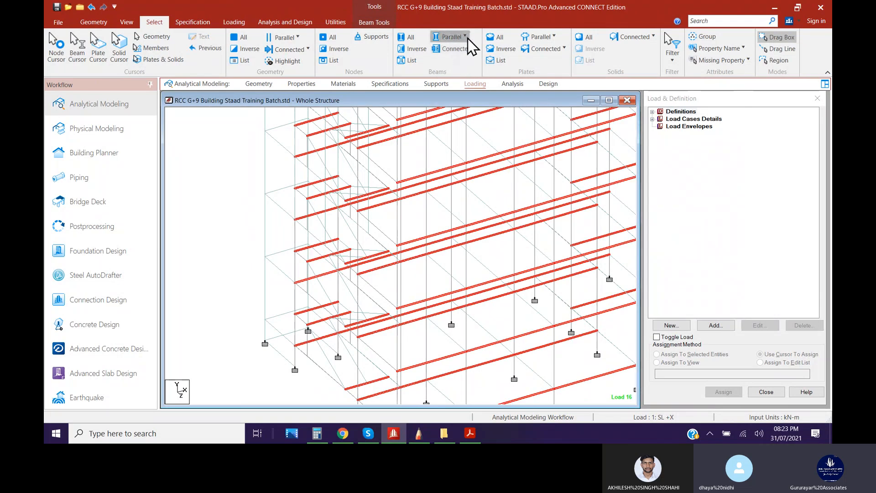
left_click(465, 36)
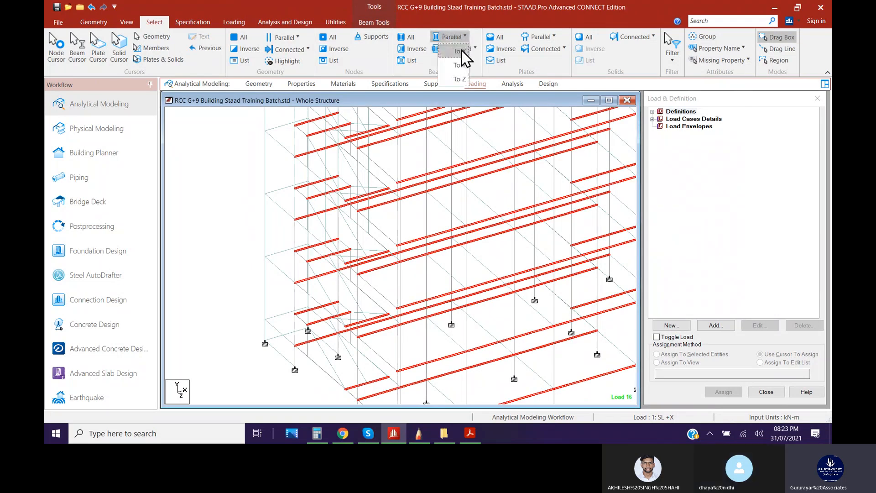
left_click(455, 78)
Remove the rectangular loop of staircase landing beams at the lowest storeys from the beam selection
scroll(278, 292, "down", 5)
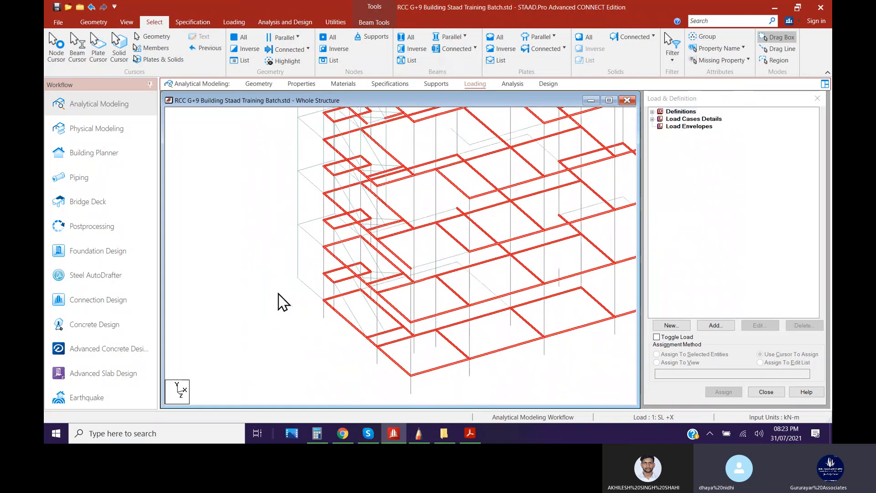
middle_click_drag(354, 187, 266, 265)
scroll(283, 240, "down", 3)
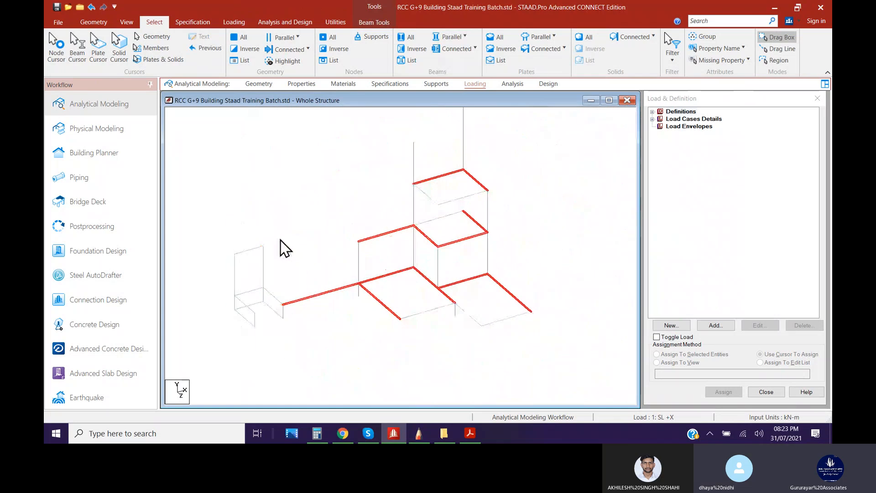
middle_click_drag(294, 237, 319, 284)
scroll(302, 283, "down", 2)
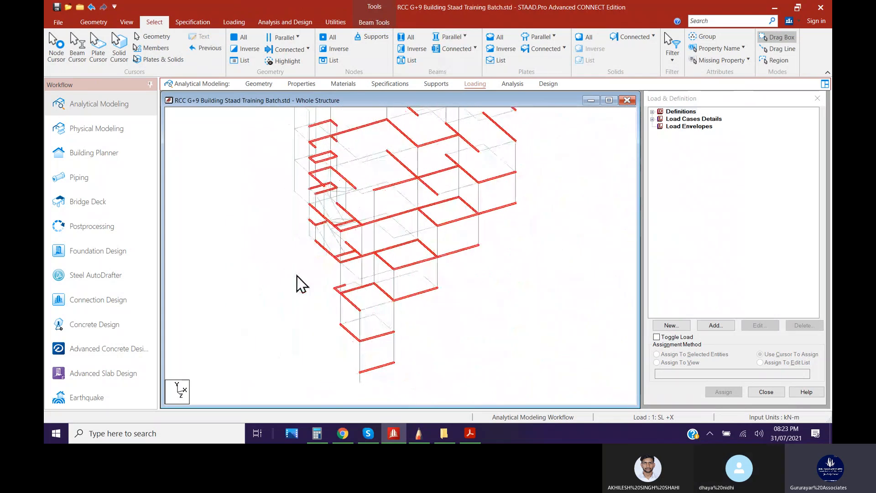
middle_click_drag(313, 174, 338, 223)
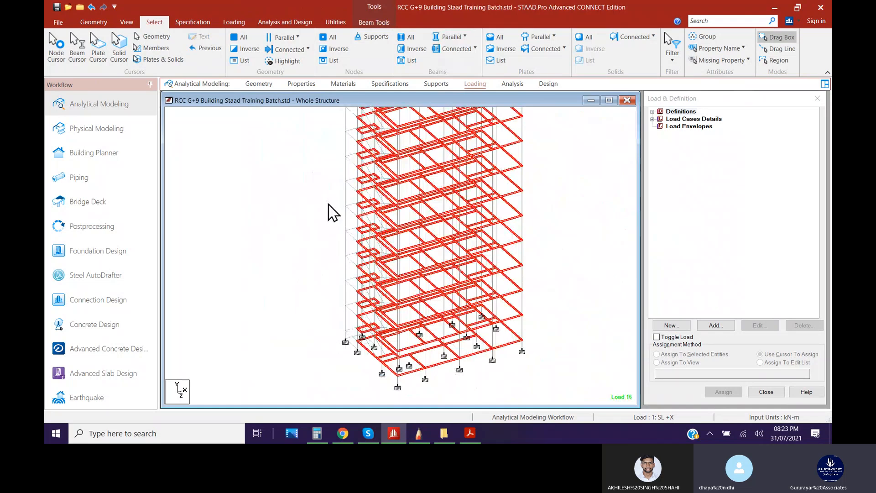
scroll(352, 372, "up", 3)
middle_click_drag(352, 371, 395, 306)
scroll(362, 342, "up", 4)
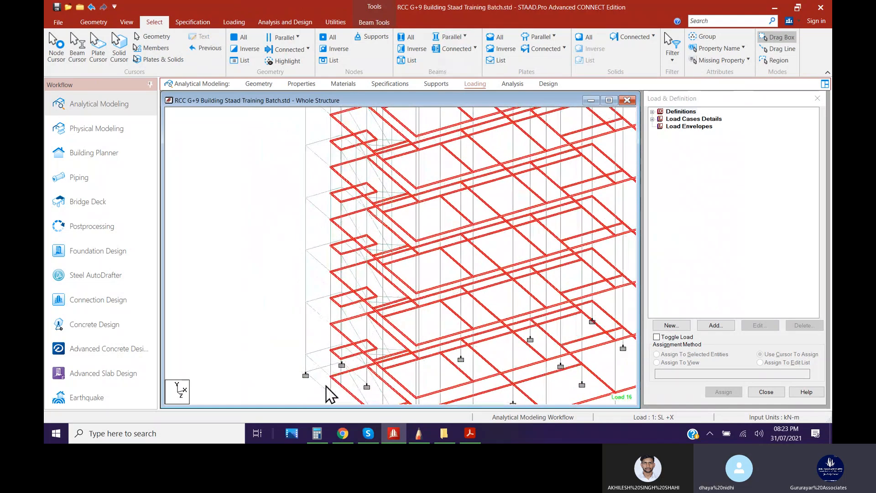
scroll(346, 370, "up", 5)
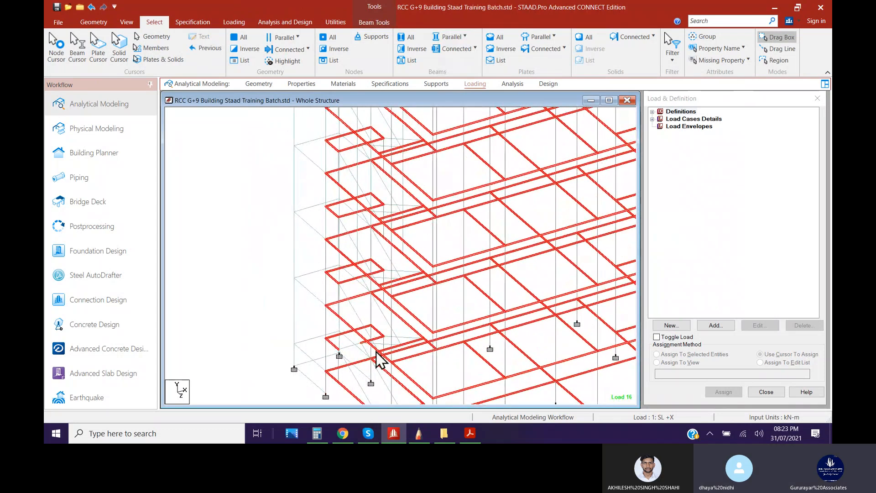
scroll(375, 343, "up", 1)
scroll(374, 341, "up", 1)
middle_click_drag(373, 356, 362, 374)
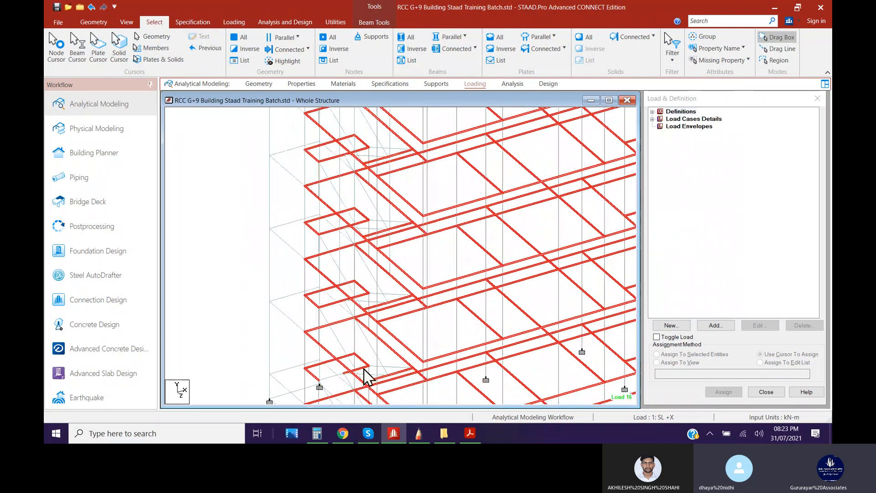
scroll(479, 258, "down", 2)
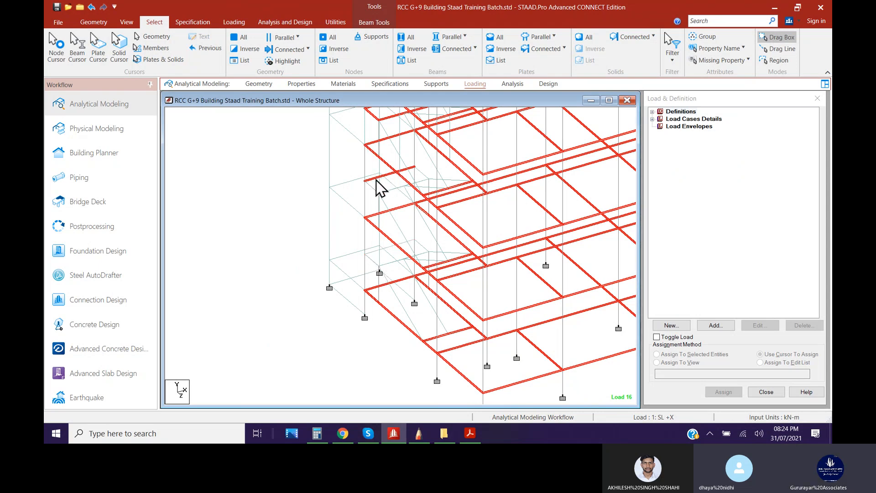
Deselect the remaining staircase landing beam loops storey by storey up to the top of the building
scroll(349, 285, "down", 2)
middle_click_drag(398, 207, 367, 318)
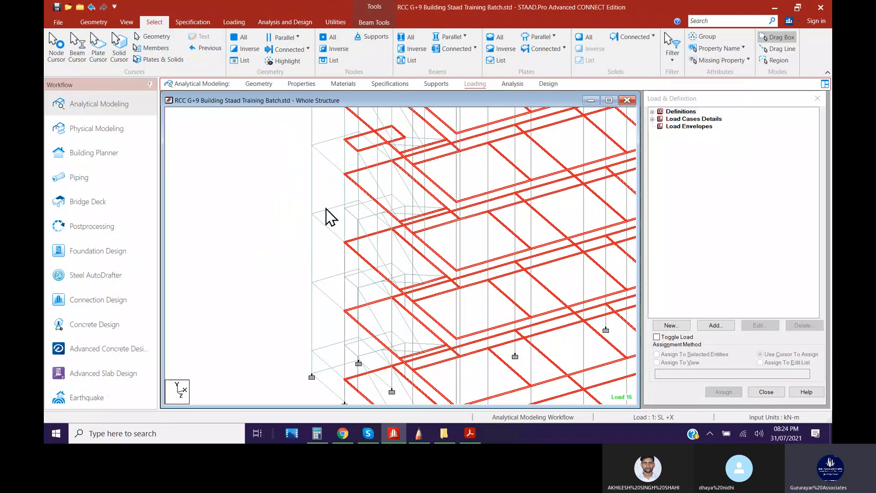
middle_click_drag(374, 155, 360, 274)
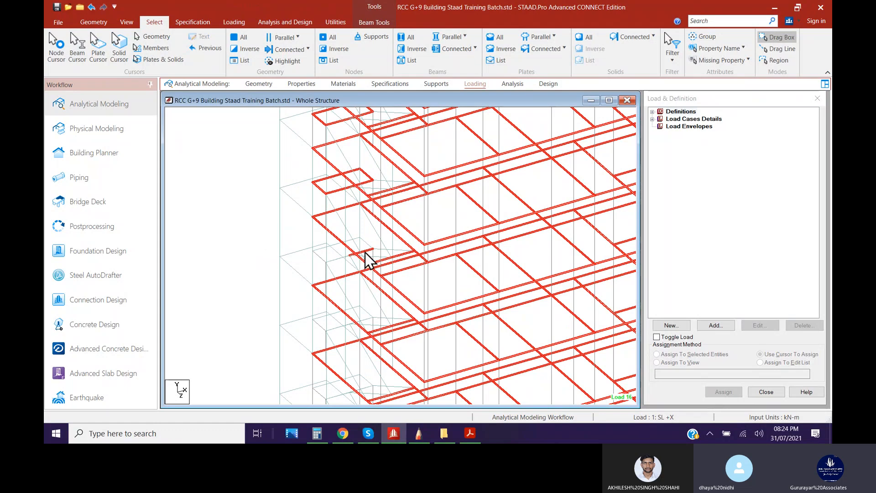
middle_click_drag(397, 218, 352, 310)
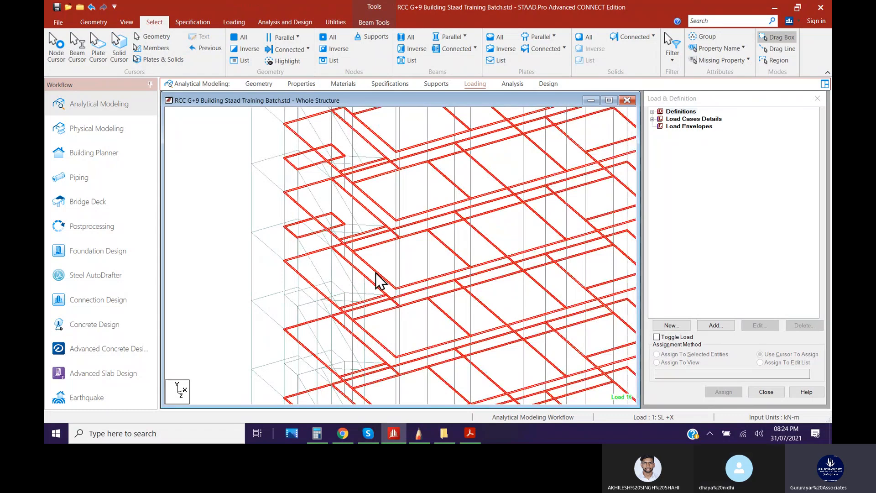
middle_click_drag(390, 259, 406, 252)
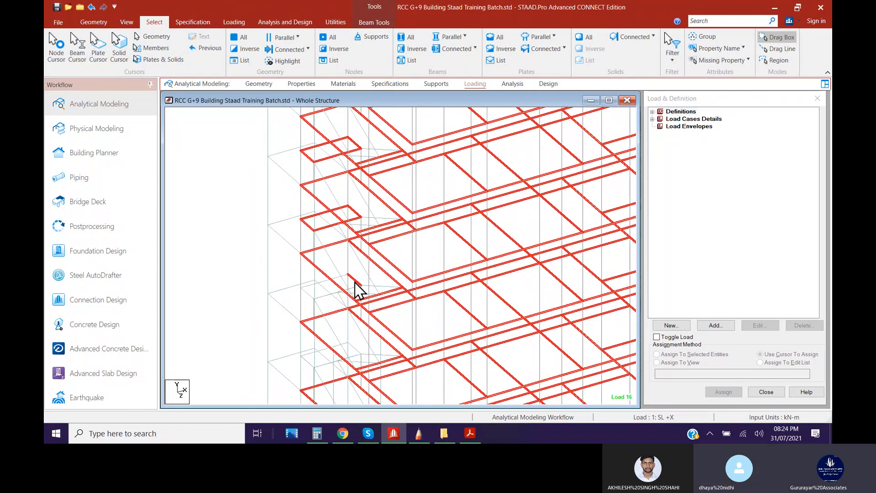
middle_click_drag(368, 242, 406, 328)
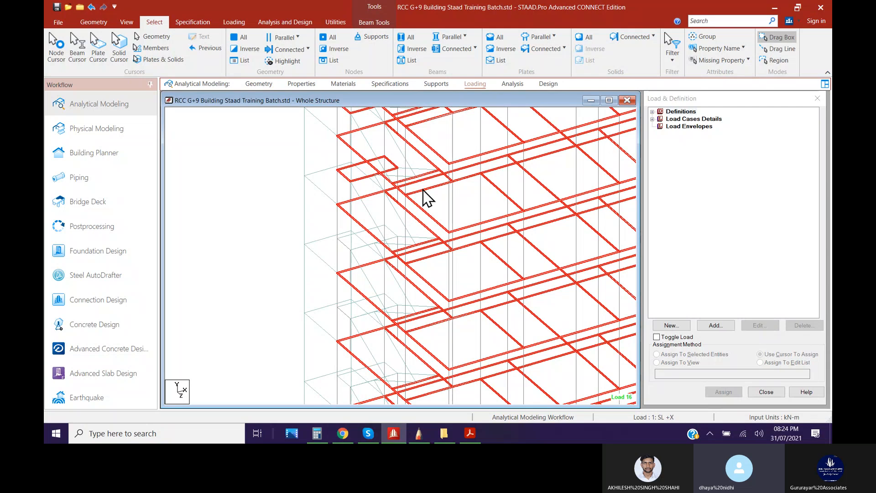
middle_click_drag(423, 189, 431, 328)
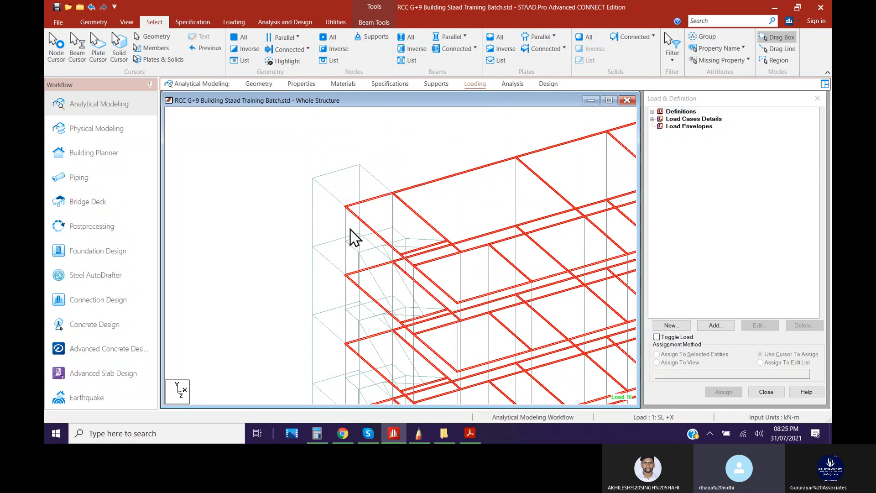
Deselect the short X-direction beams beside the staircase on each floor, from the top floor down to the base level
scroll(292, 211, "down", 1)
middle_click_drag(519, 366, 435, 278)
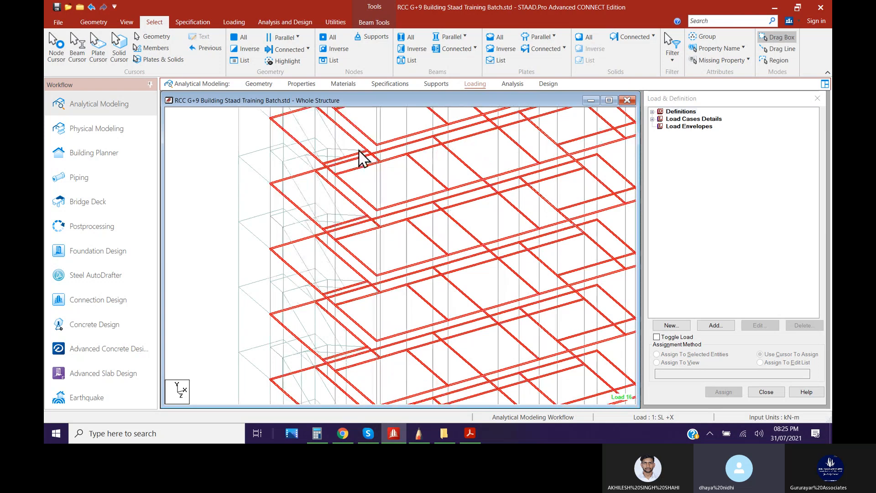
middle_click_drag(358, 165, 371, 283)
middle_click_drag(361, 167, 368, 214)
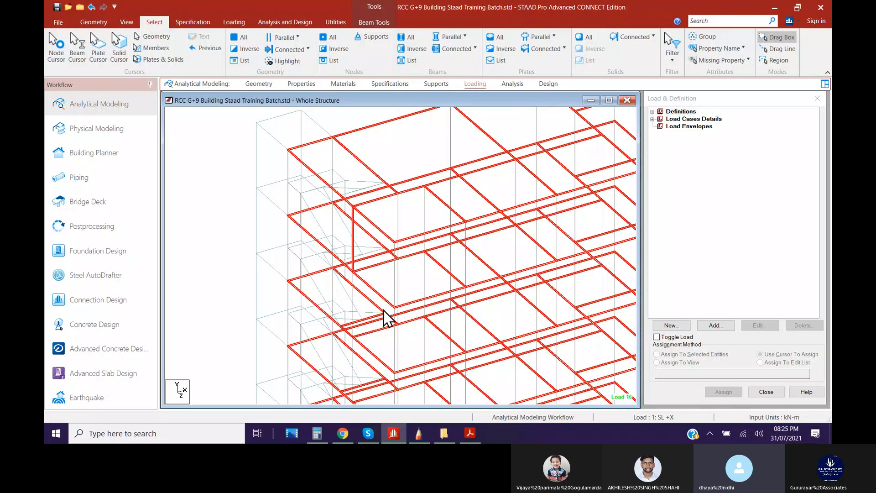
middle_click_drag(375, 334, 394, 204)
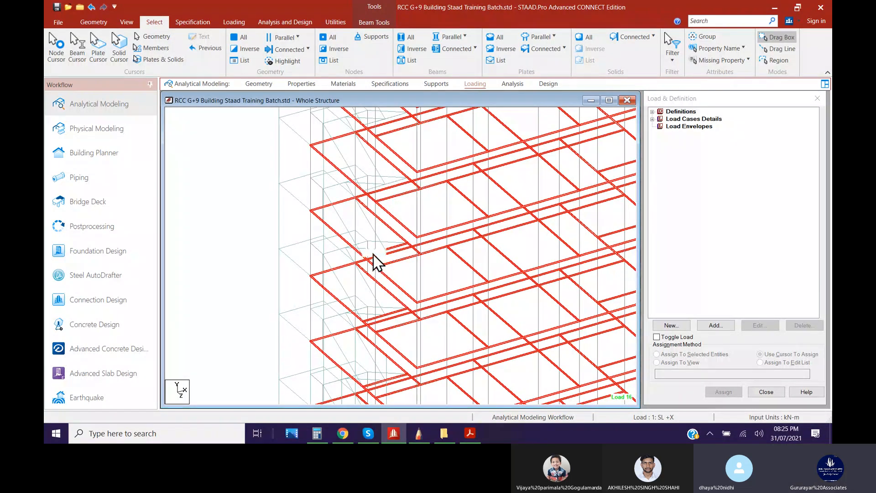
middle_click_drag(399, 327, 403, 227)
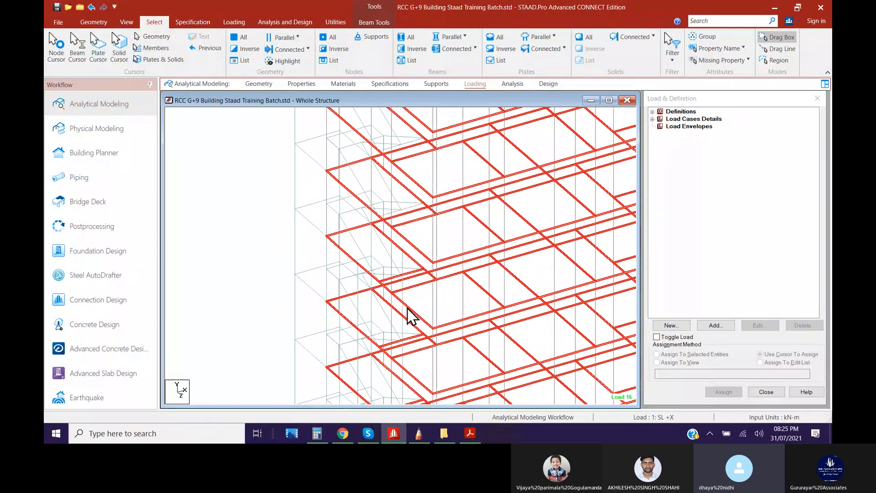
middle_click_drag(407, 308, 387, 225)
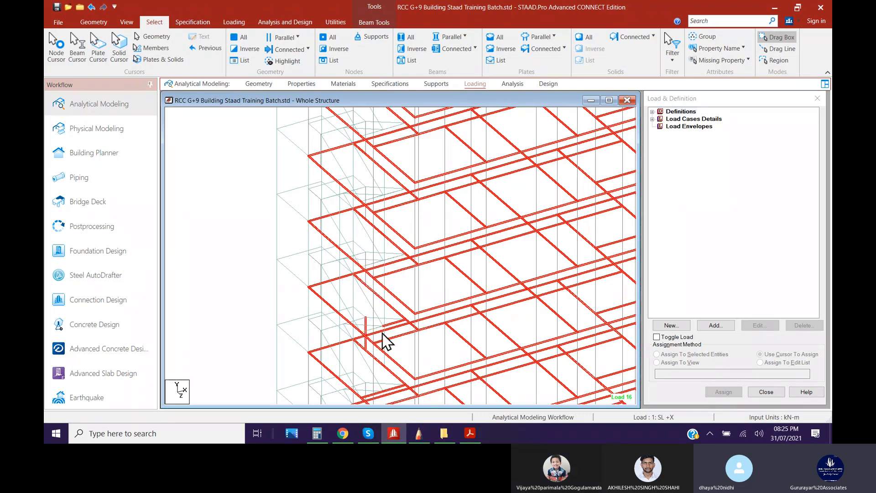
middle_click_drag(384, 370, 379, 271)
left_click(367, 296, "ctrl")
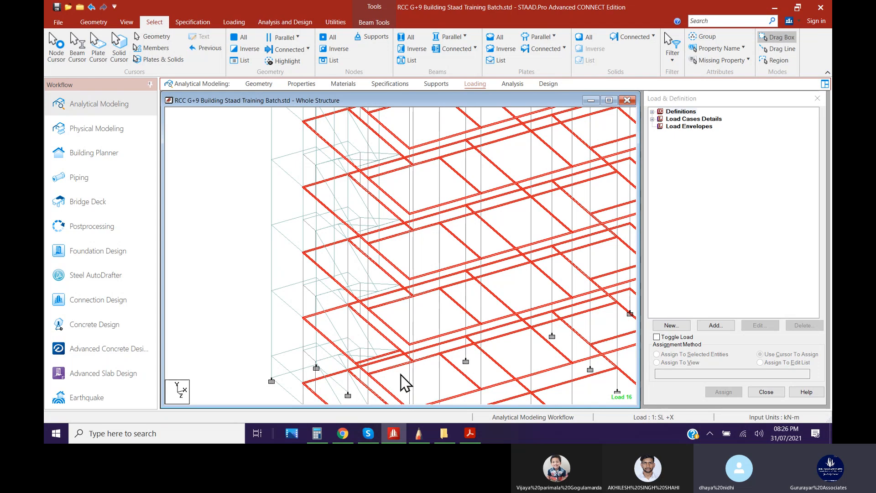
middle_click_drag(405, 382, 424, 268)
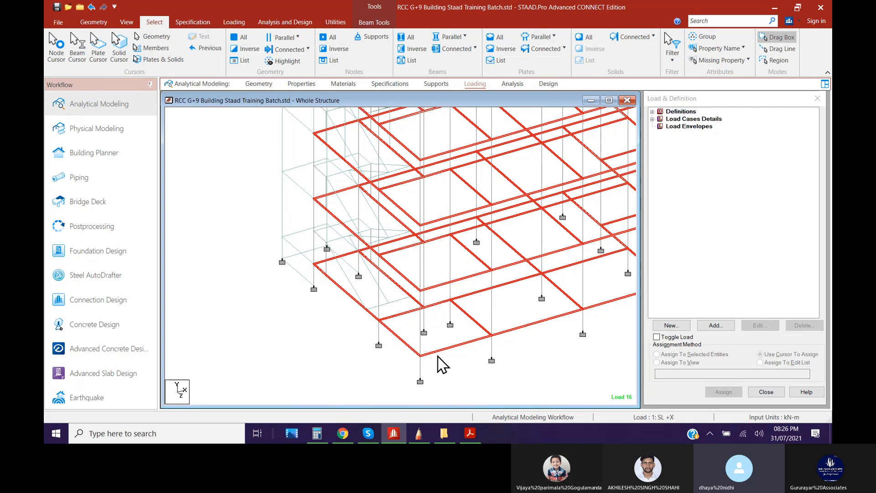
Review the remaining beam selection around the staircase and across the lower floors of the structure
scroll(393, 378, "down", 2)
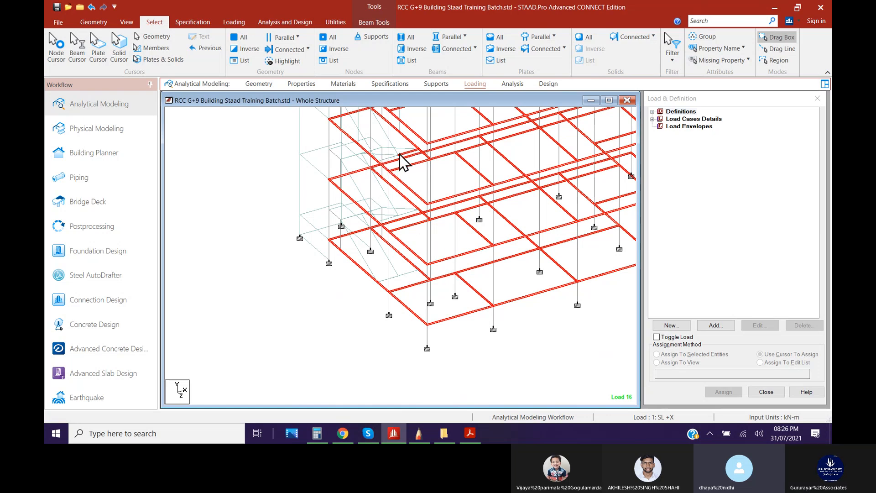
scroll(370, 334, "down", 2)
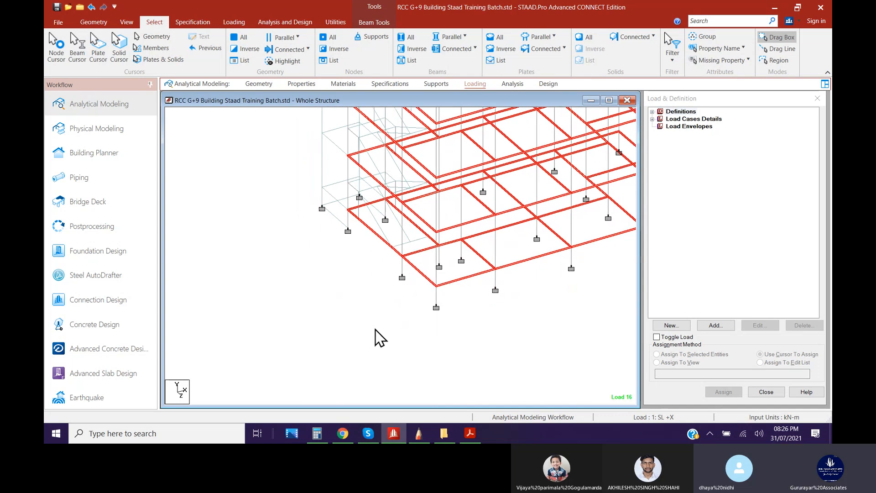
middle_click_drag(413, 203, 322, 330)
scroll(311, 293, "down", 2)
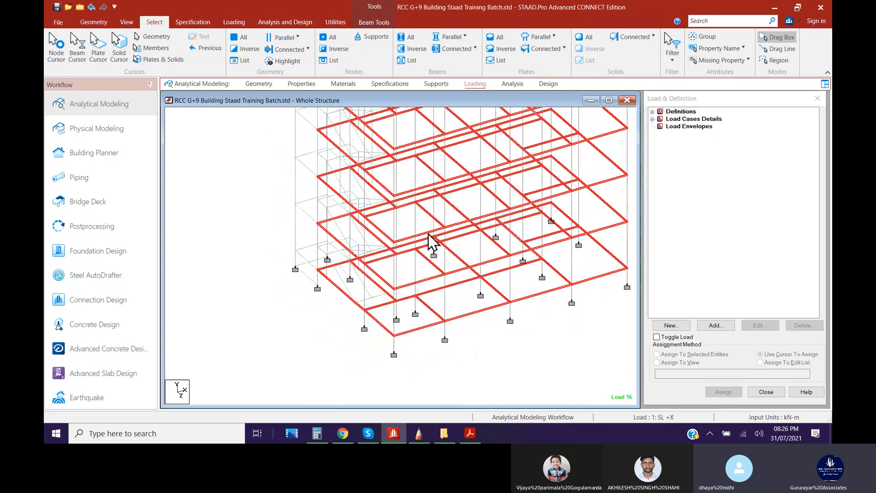
middle_click_drag(429, 235, 405, 307)
scroll(425, 203, "down", 2)
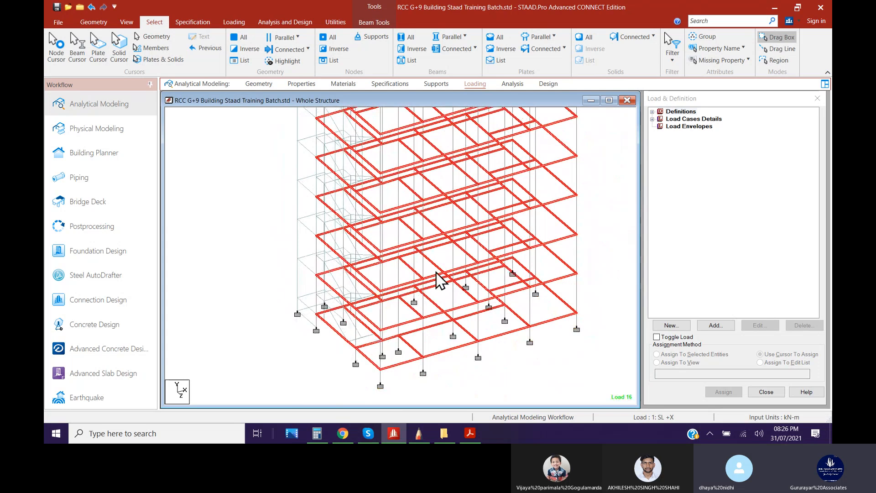
scroll(452, 208, "down", 2)
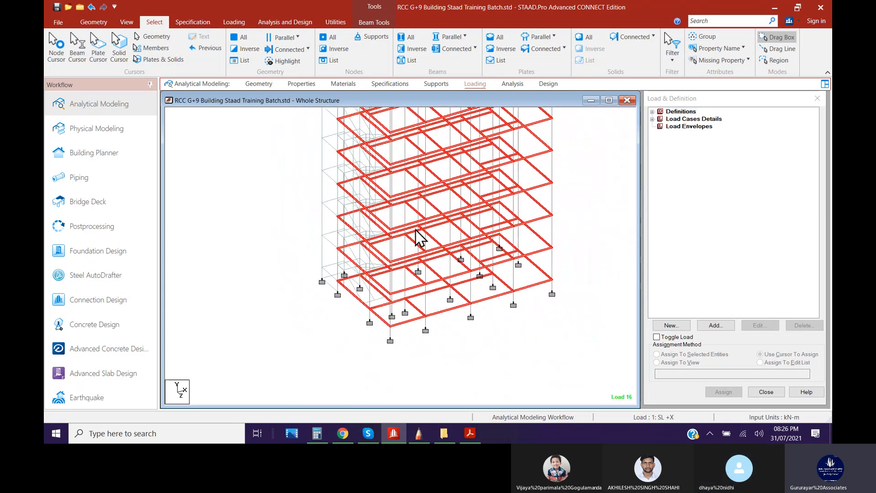
Assign the UNI GY -13 kN/m load of case 16 WALL DL to the selected floor beams
middle_click_drag(415, 240, 403, 293)
scroll(417, 250, "down", 2)
middle_click_drag(444, 207, 420, 269)
scroll(420, 268, "down", 2)
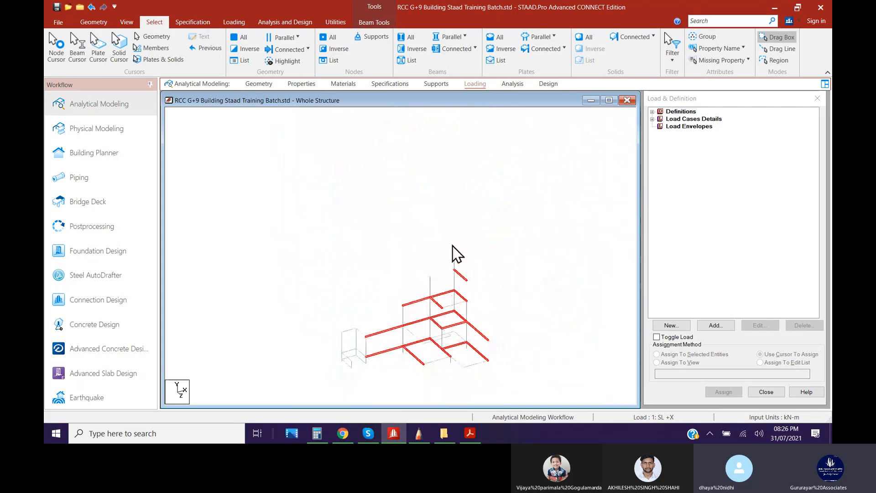
middle_click_drag(445, 324, 441, 306)
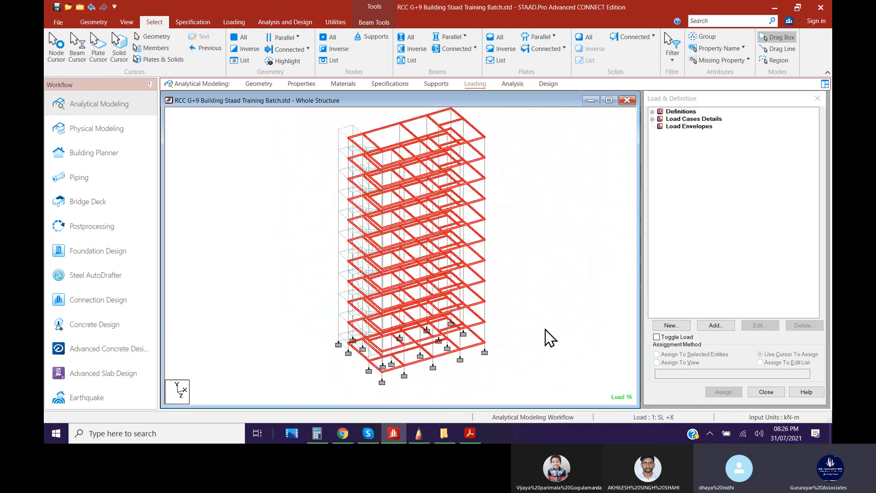
mouse_move(571, 234)
middle_mouse_down()
mouse_move(577, 251)
mouse_move(565, 248)
middle_mouse_up()
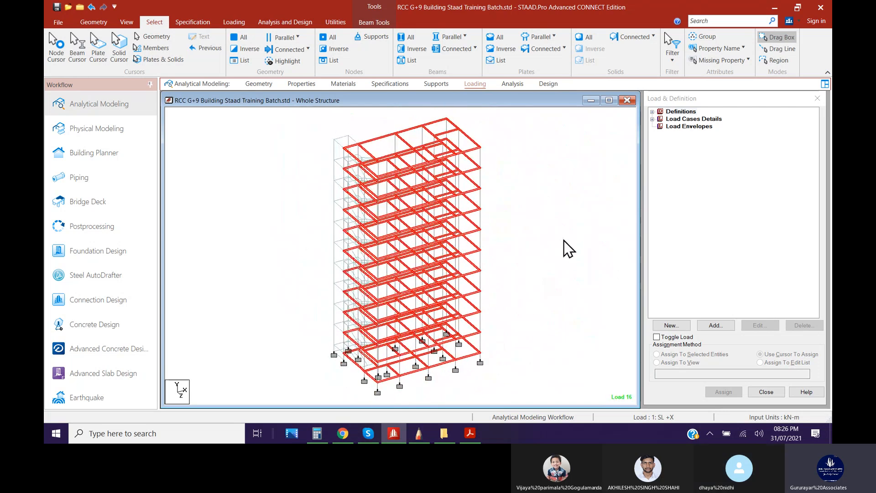
left_click(656, 113)
left_click(653, 119)
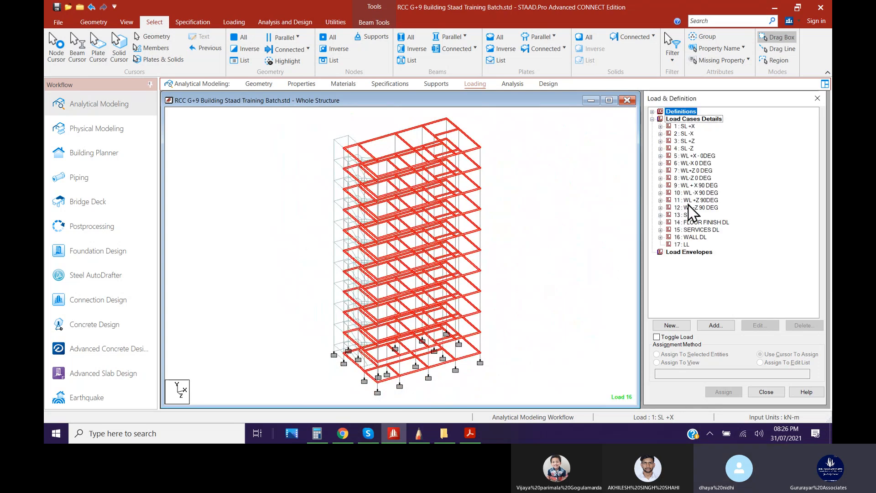
left_click(660, 237)
left_click(703, 245)
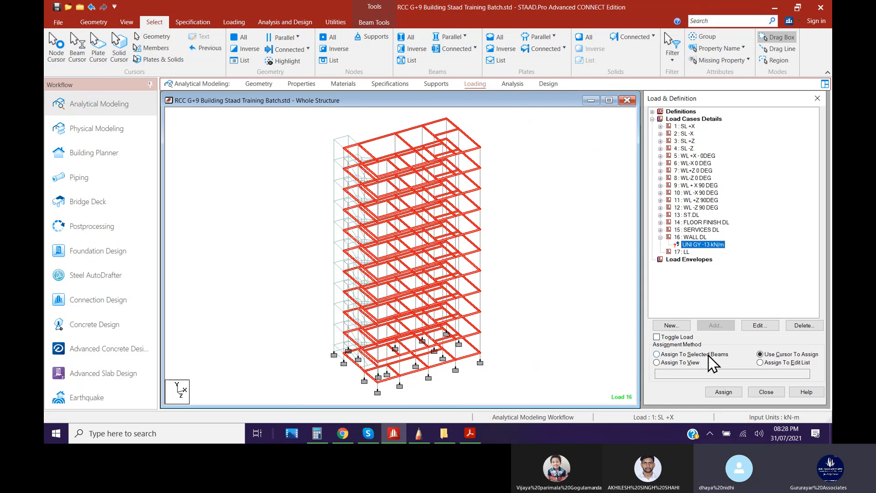
left_click(657, 354)
left_click(728, 391)
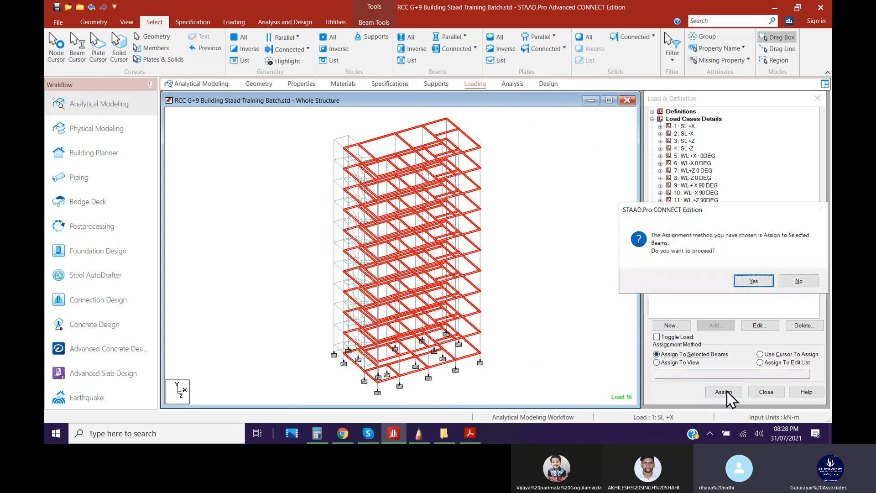
left_click(753, 280)
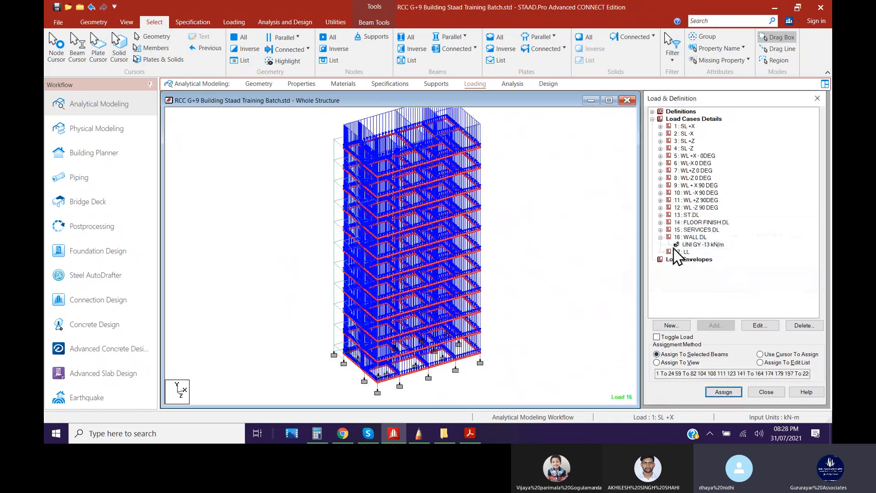
Inspect the wall load applied under case 16 WALL DL on the model with the beams deselected
left_click(689, 237)
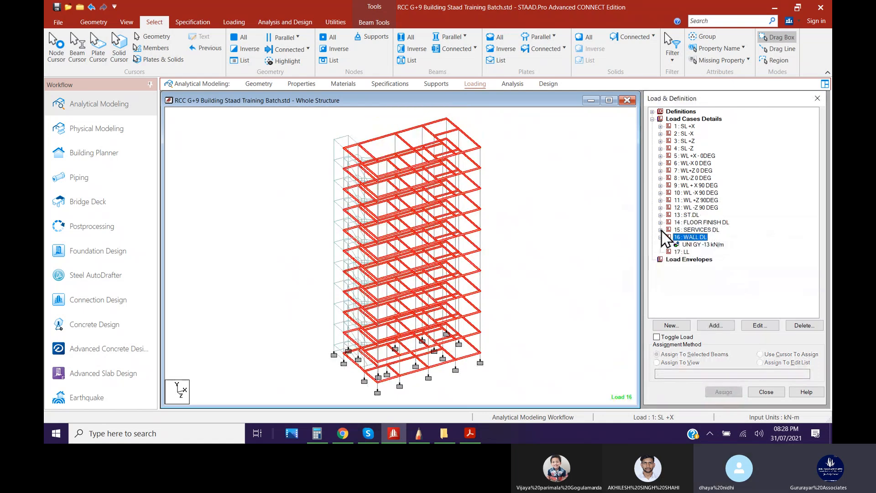
left_click(660, 230)
left_click(700, 237)
left_click(701, 252)
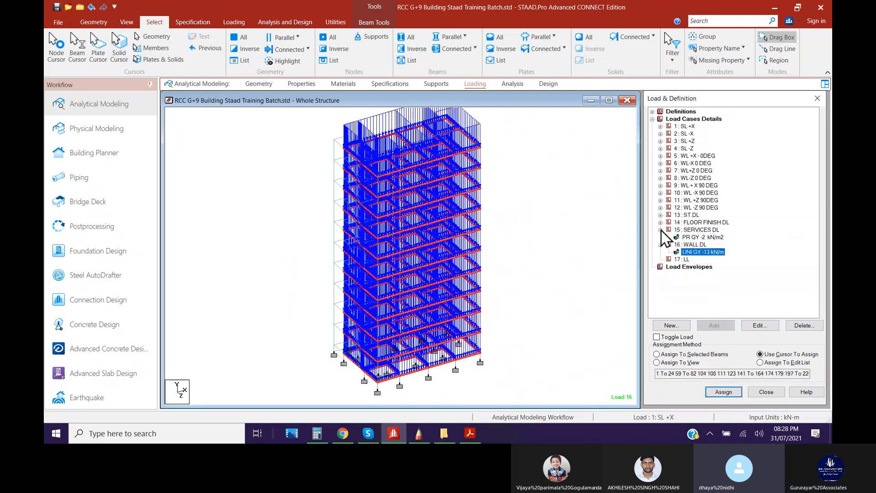
left_click(546, 212)
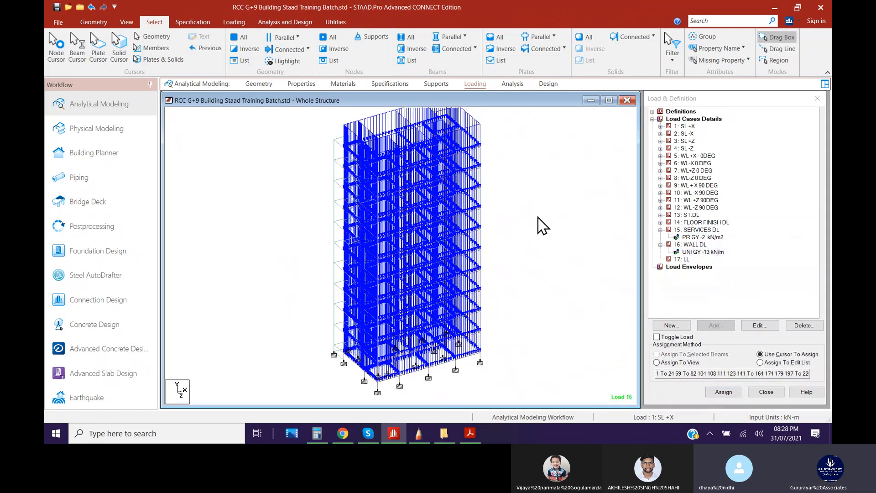
left_click(703, 252)
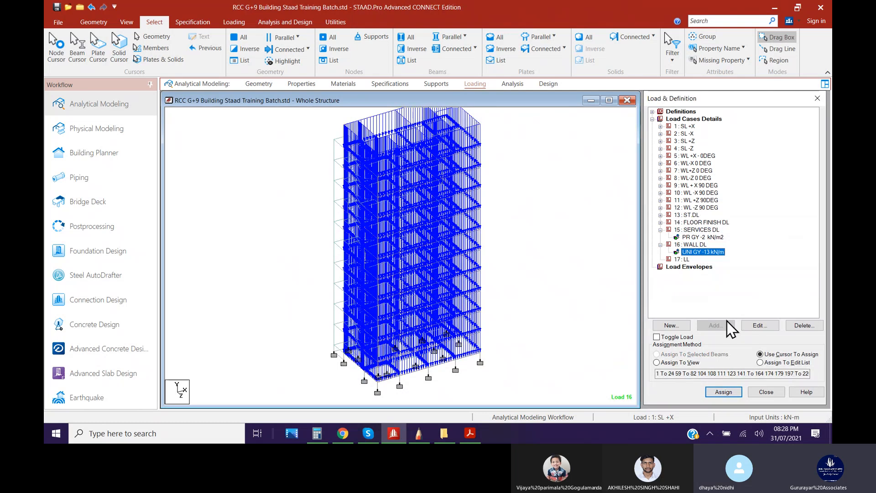
left_click(660, 244)
left_click(660, 230)
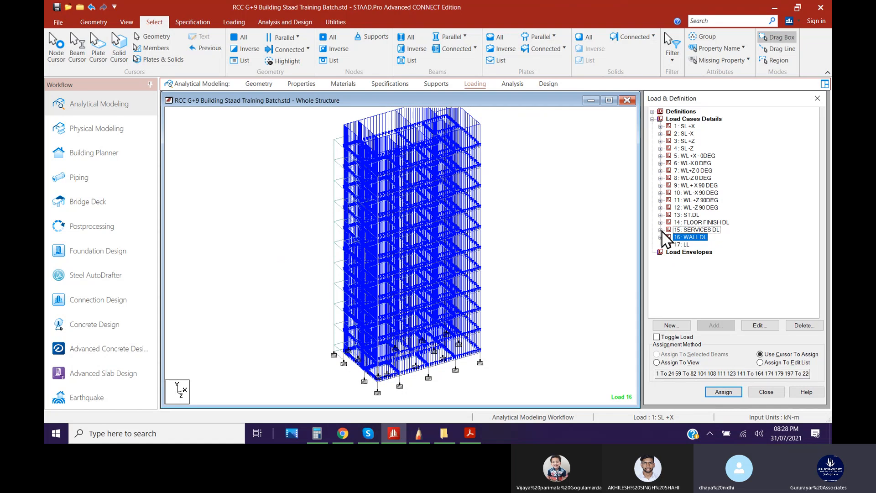
Clear the load diagram from the model and list the load items of case 16 WALL DL again
left_click(621, 236)
left_click(80, 52)
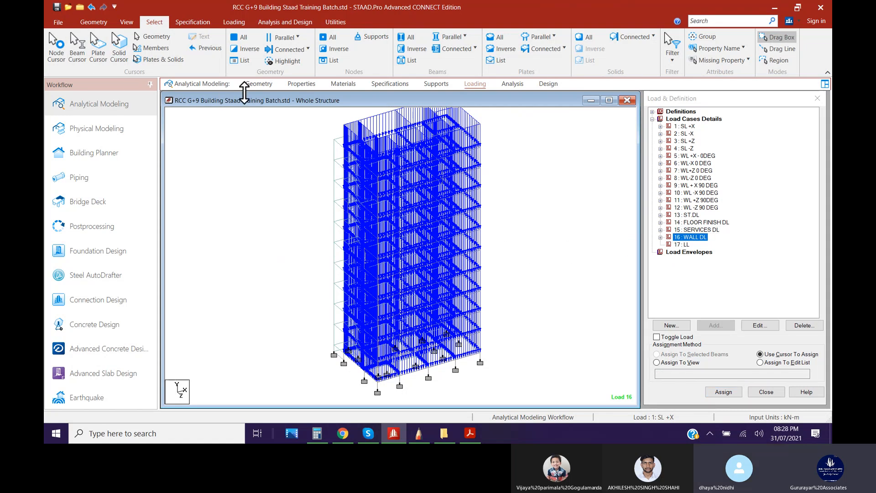
left_click(256, 85)
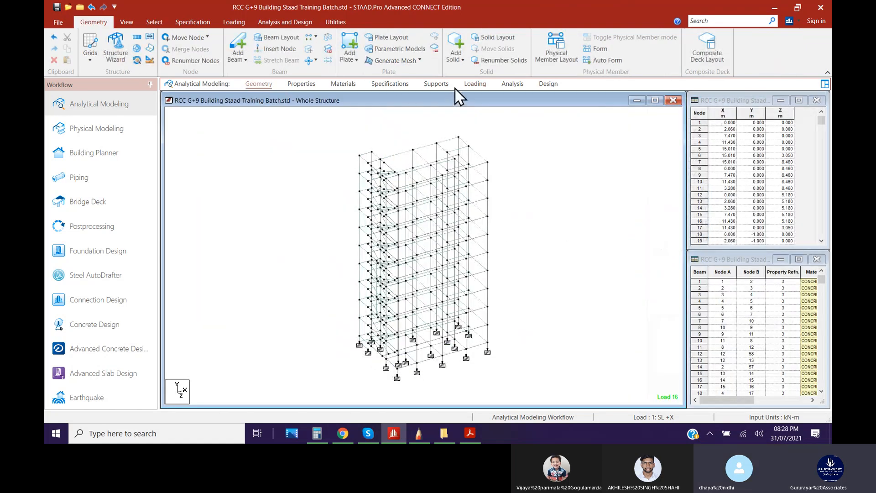
left_click(477, 86)
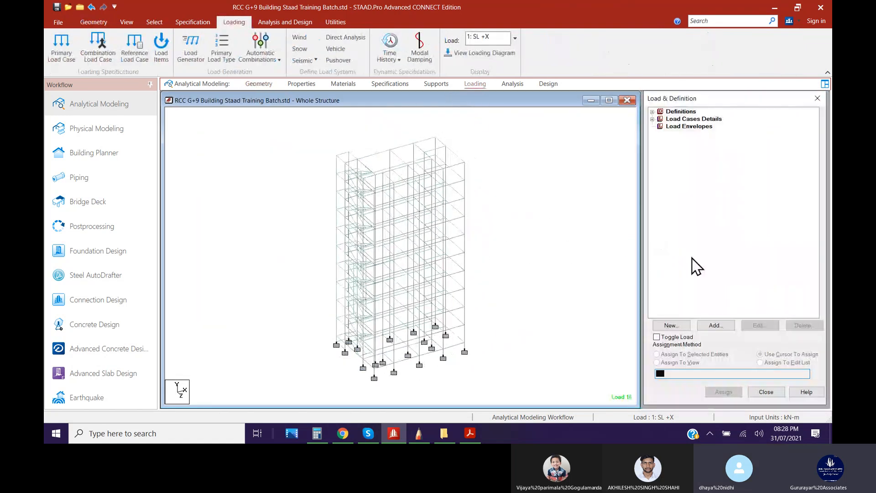
left_click(653, 119)
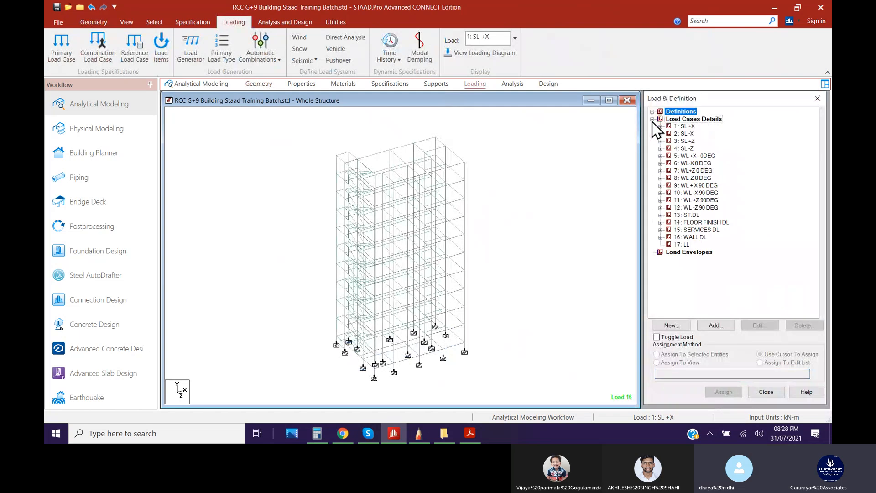
left_click(661, 238)
Examine the staircase bay and the surrounding floor framing from the upper storeys down to the supports
scroll(317, 200, "up", 4)
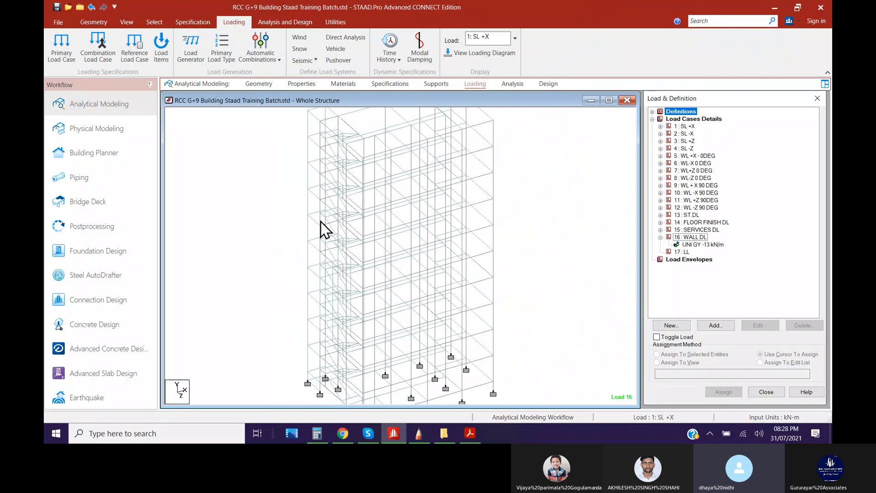
middle_click_drag(320, 223, 531, 371)
scroll(558, 338, "up", 3)
middle_click_drag(524, 309, 434, 227)
scroll(435, 228, "up", 2)
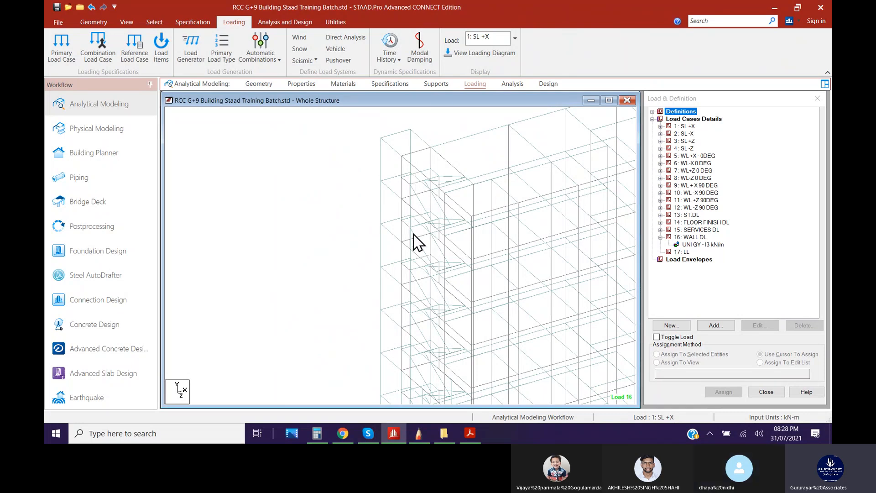
scroll(270, 217, "up", 1)
scroll(558, 339, "down", 2)
middle_click_drag(558, 338, 403, 245)
left_click(661, 237)
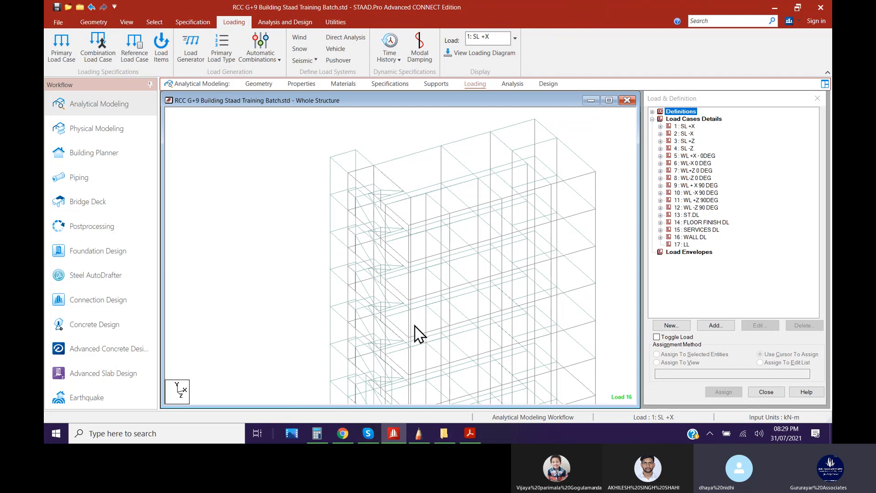
middle_click_drag(419, 280, 394, 155)
scroll(327, 284, "down", 3)
scroll(446, 311, "down", 1)
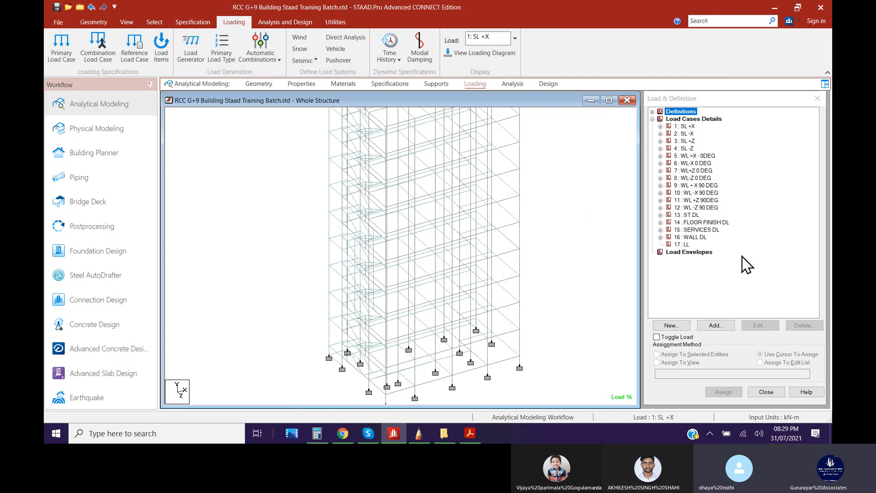
left_click(662, 239)
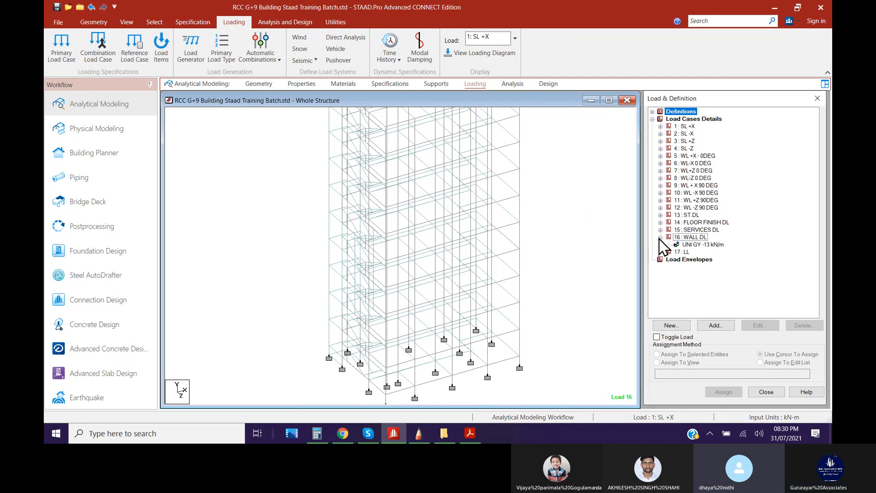
left_click(449, 220)
middle_click_drag(448, 211, 387, 207)
scroll(348, 211, "down", 1)
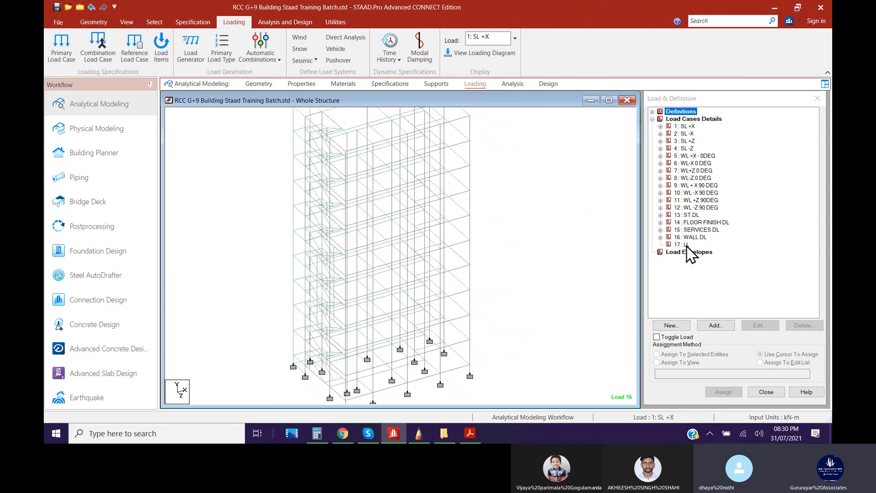
Copy the list of plates assigned to the PR GY -0.5 kN/m2 load in case 14 FLOOR FINISH DL
left_click(701, 223)
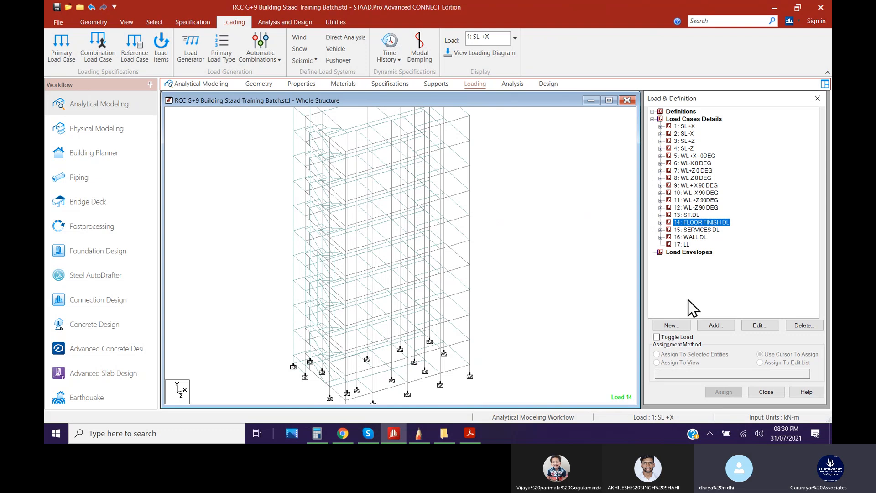
left_click(661, 223)
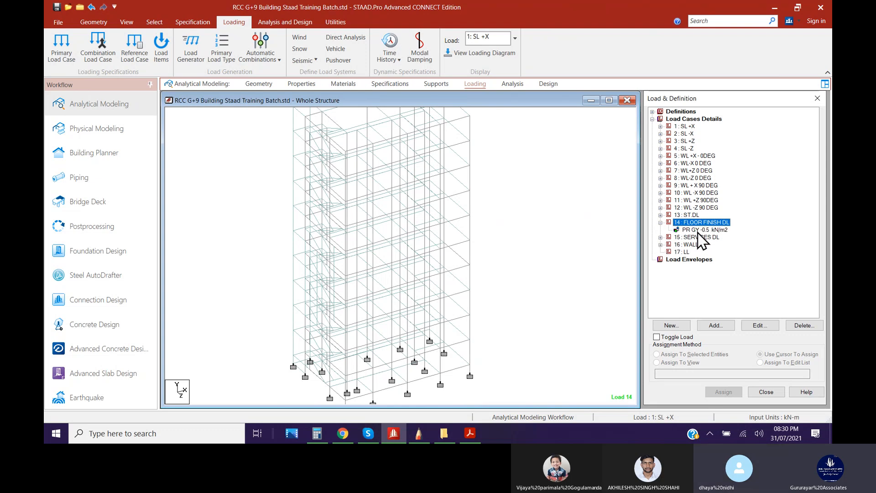
left_click(699, 230)
left_click_drag(657, 374, 829, 373)
right_click(739, 374)
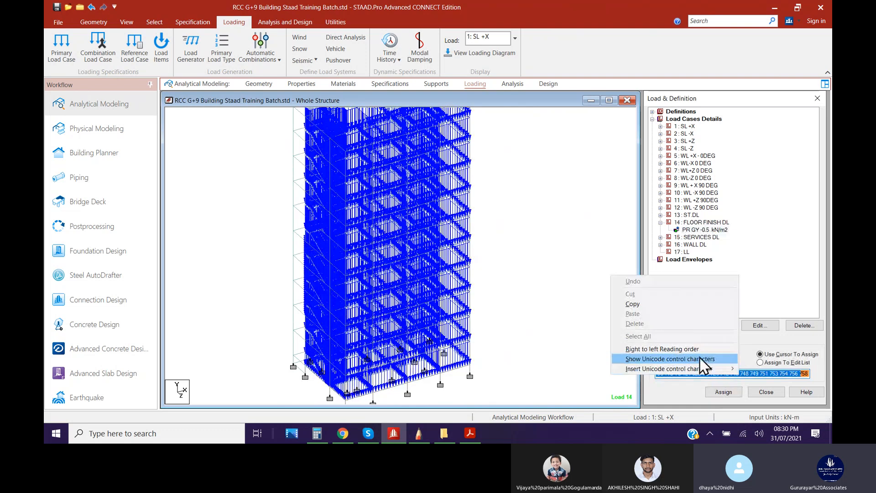
left_click(660, 304)
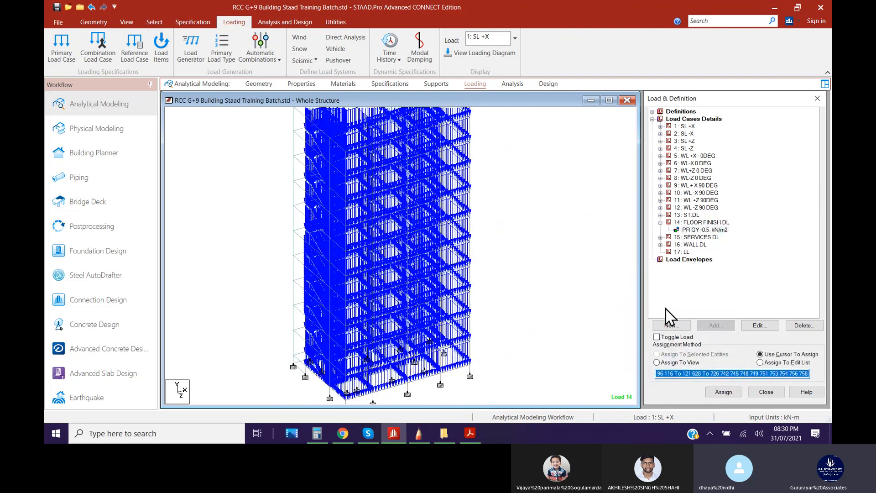
left_click(661, 223)
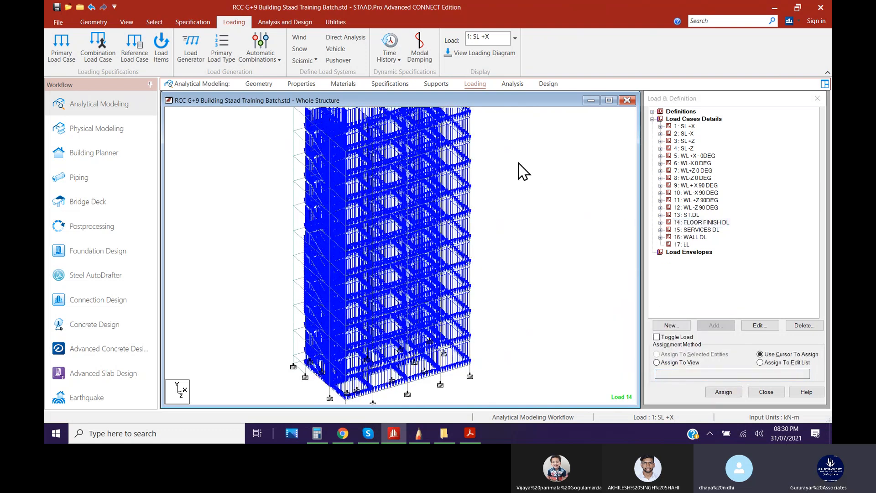
left_click(686, 216)
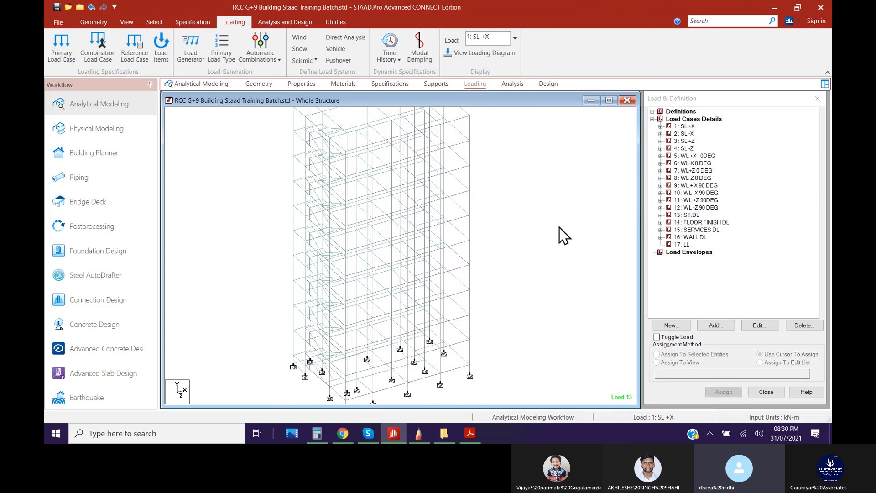
Add a full-plate pressure load of -1.5 kN/m2 in the GY direction to load case 17 LL
left_click(681, 246)
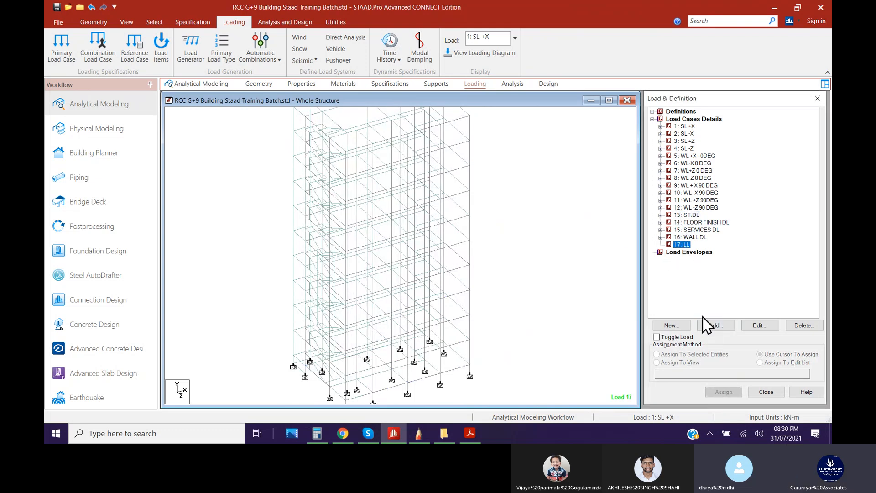
left_click(713, 327)
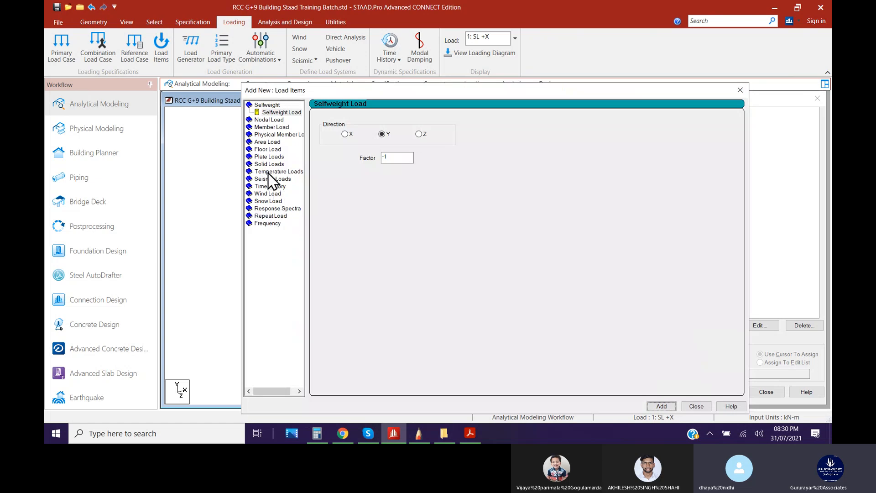
left_click(269, 158)
double_click(440, 150)
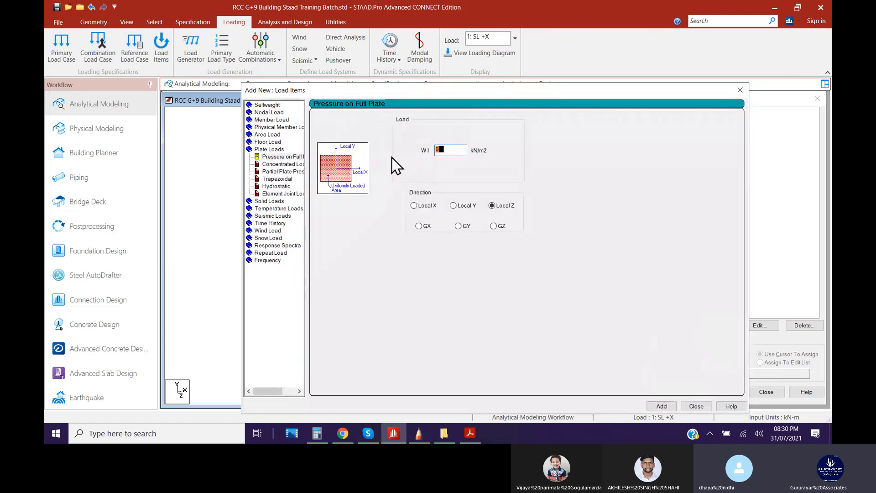
type("-1.5")
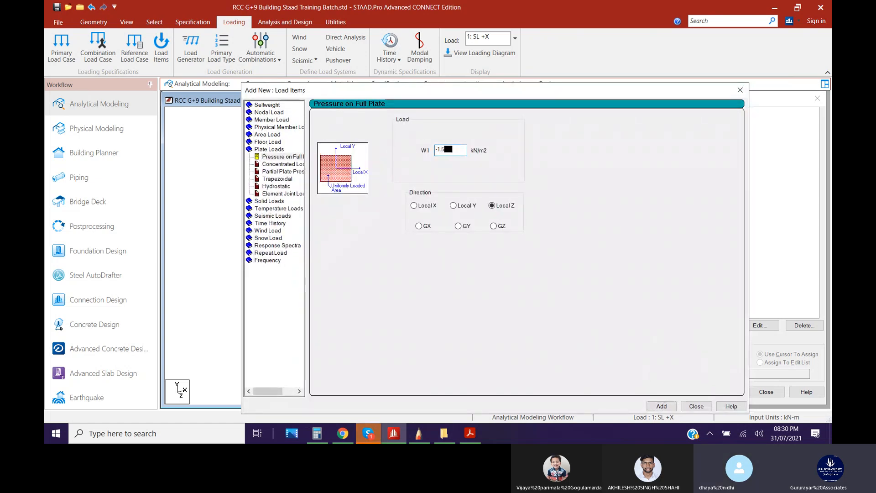
left_click(458, 226)
left_click(662, 406)
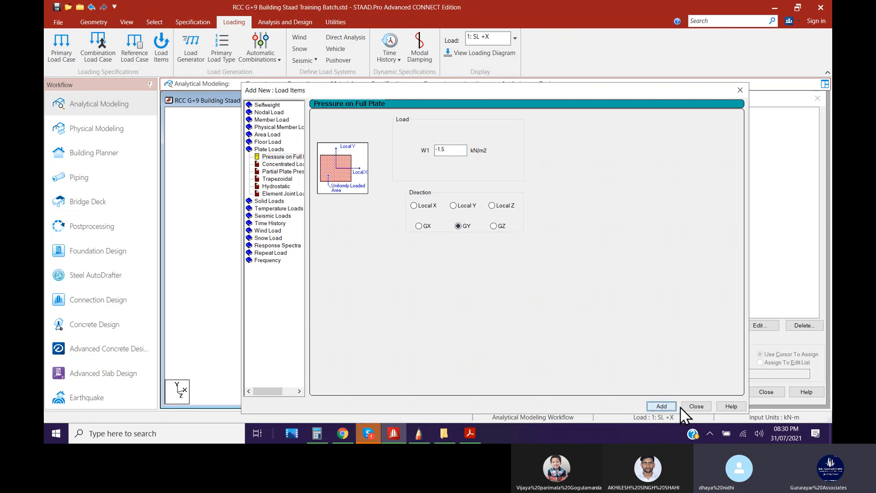
left_click(691, 406)
Assign the -1.5 kN/m2 GY plate pressure of case 17 LL to the copied plate list using Assign To Edit List
left_click(698, 252)
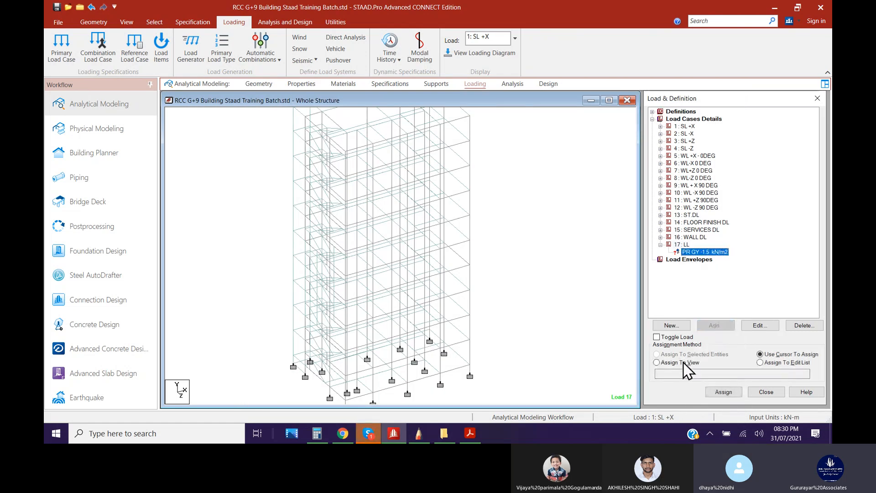
left_click(681, 363)
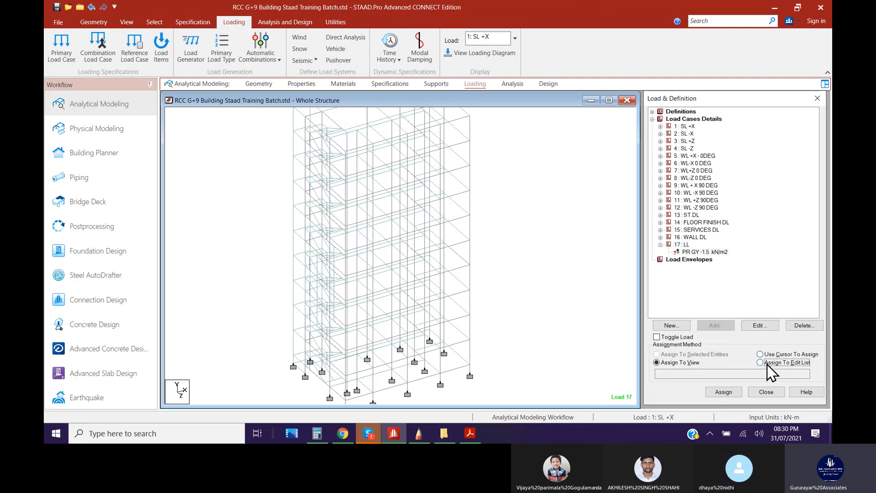
left_click(774, 363)
right_click(703, 373)
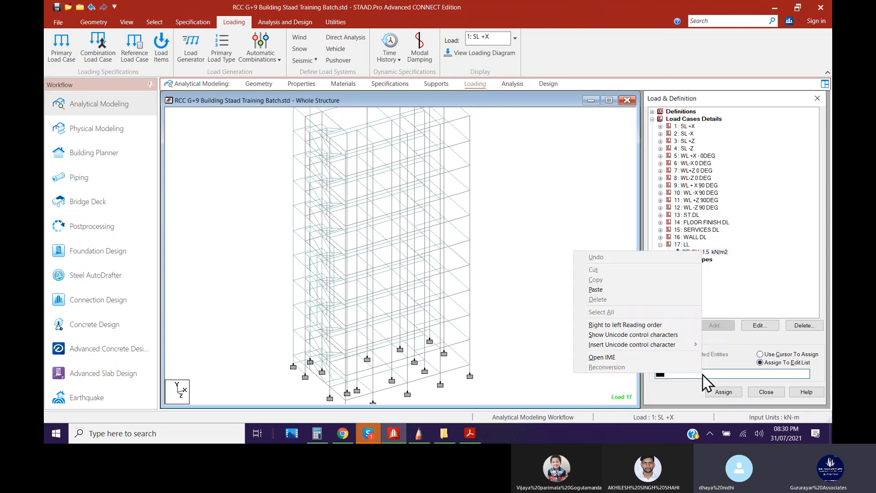
left_click(614, 290)
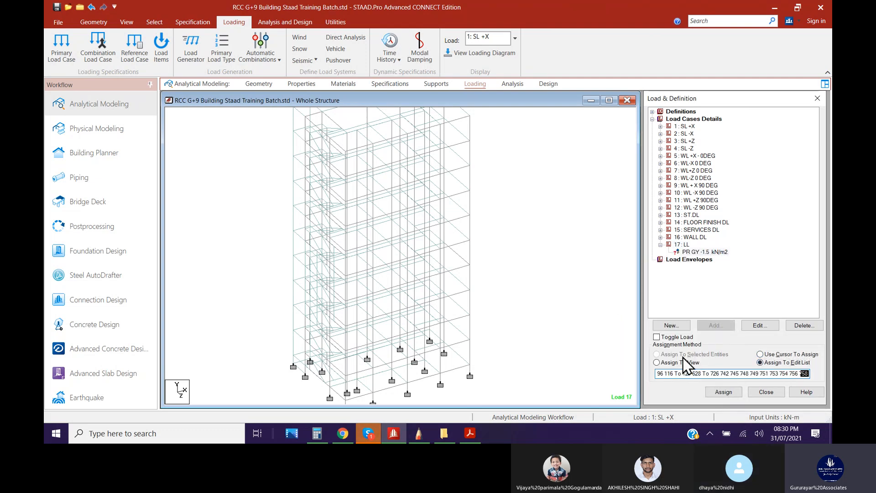
left_click(725, 393)
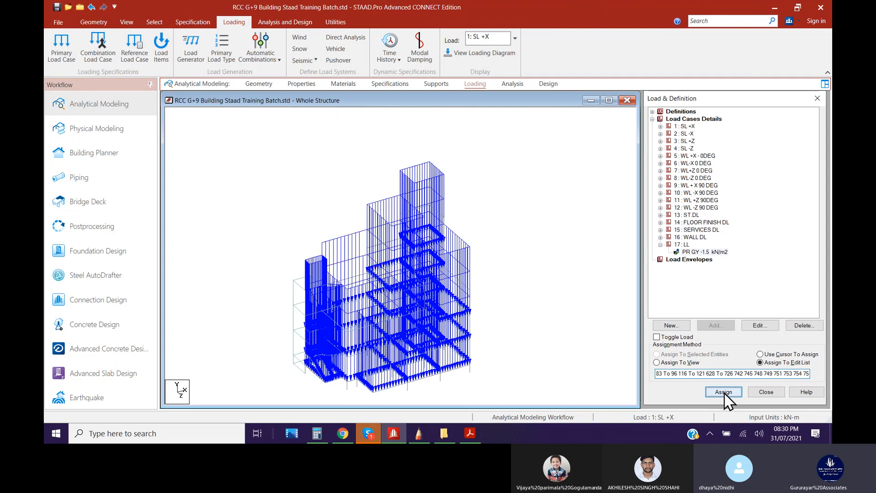
Review the load items of cases 15 SERVICES DL, 16 WALL DL and 17 LL, then clear the load diagram
left_click(661, 230)
left_click(702, 237)
left_click(699, 259)
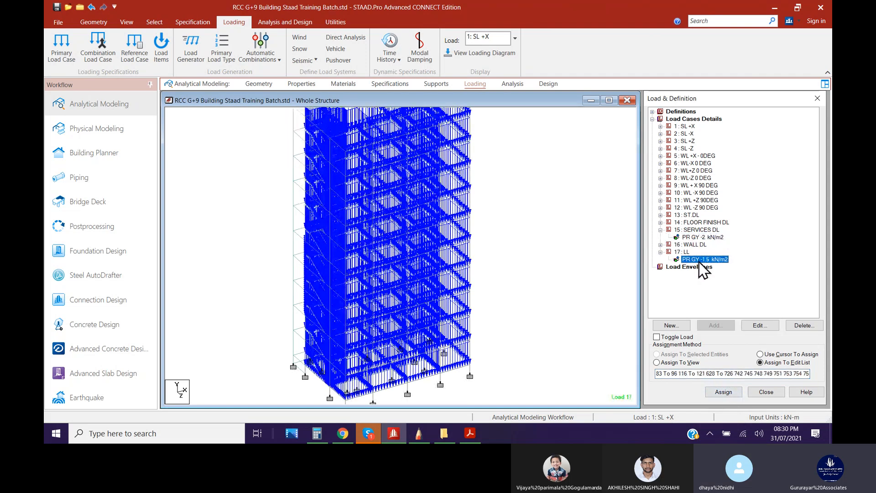
left_click(661, 230)
left_click(661, 237)
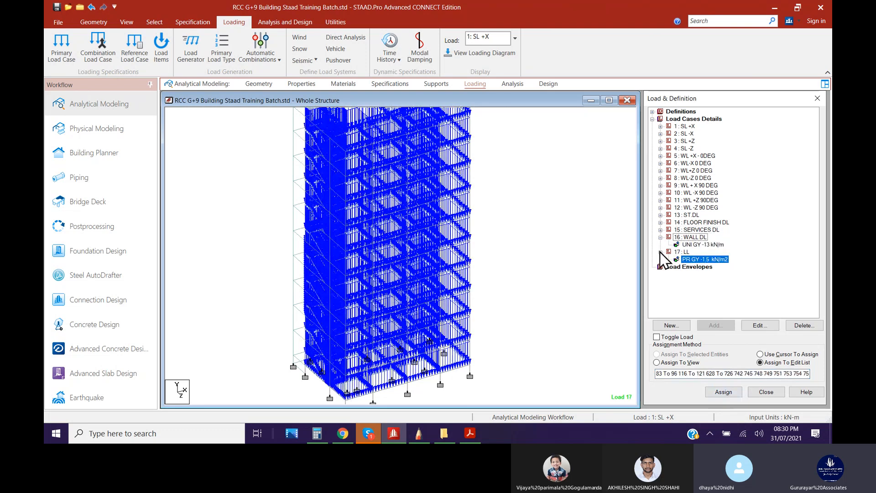
left_click(661, 252)
left_click(660, 237)
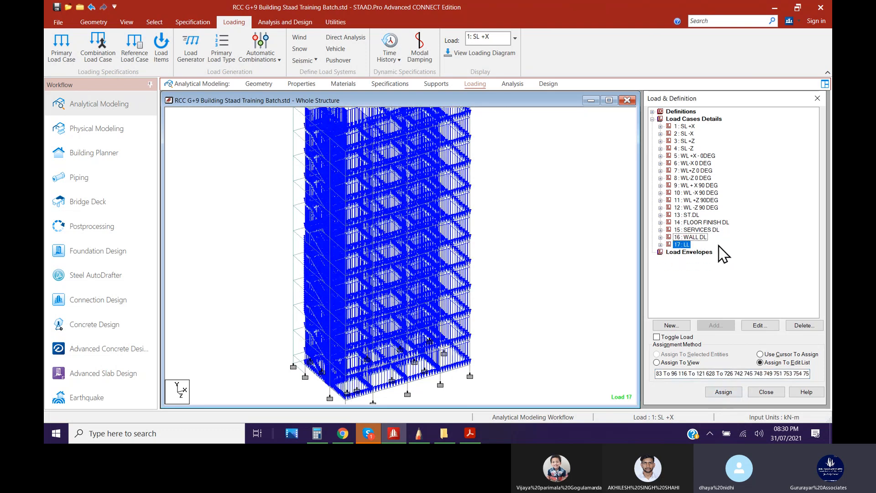
left_click(694, 171)
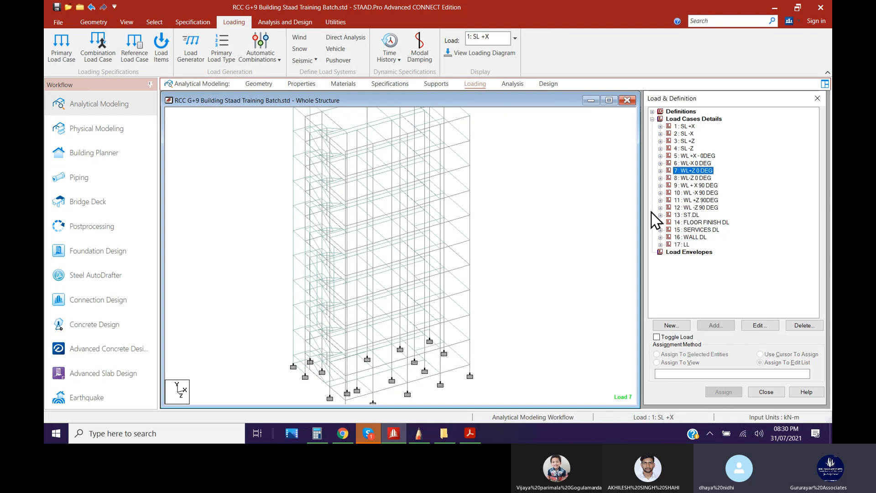
Inspect the -13 kN/m wall load of case 16 on the upper storeys and clear its diagram from the model
middle_click_drag(372, 221, 394, 289)
middle_click_drag(358, 246, 357, 233)
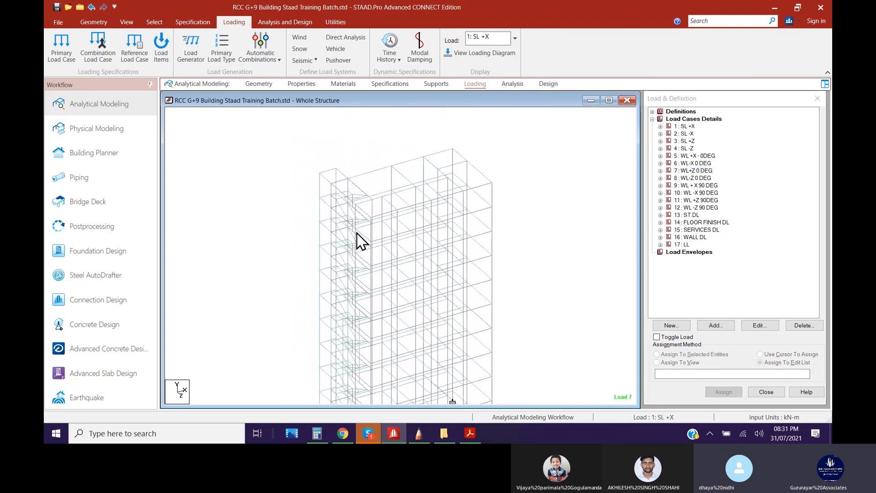
scroll(313, 189, "up", 3)
scroll(310, 178, "up", 2)
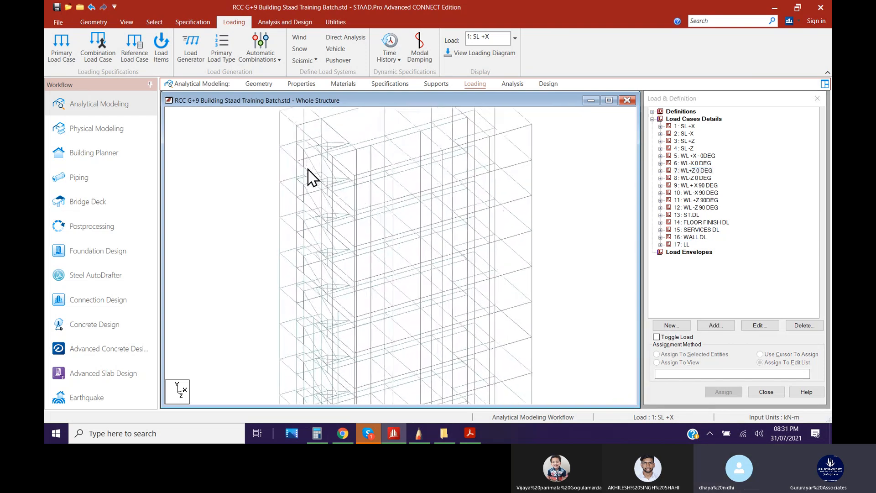
middle_click_drag(304, 146, 338, 233)
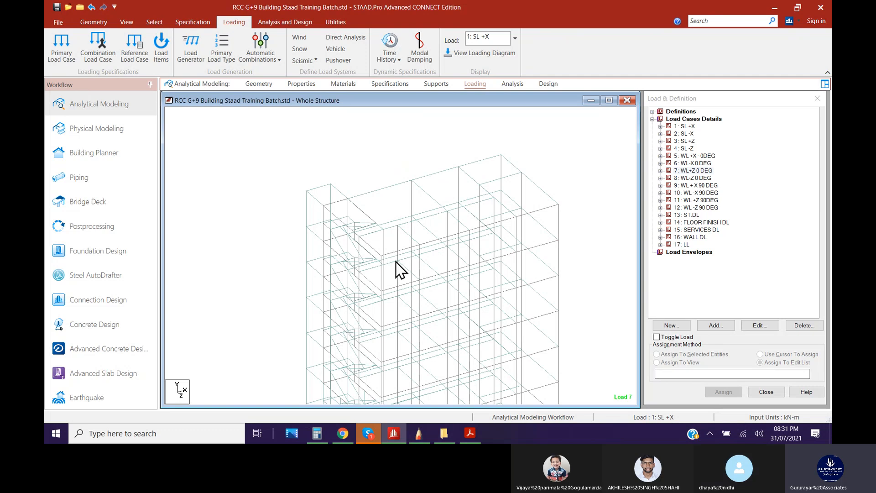
middle_click_drag(396, 264, 409, 250)
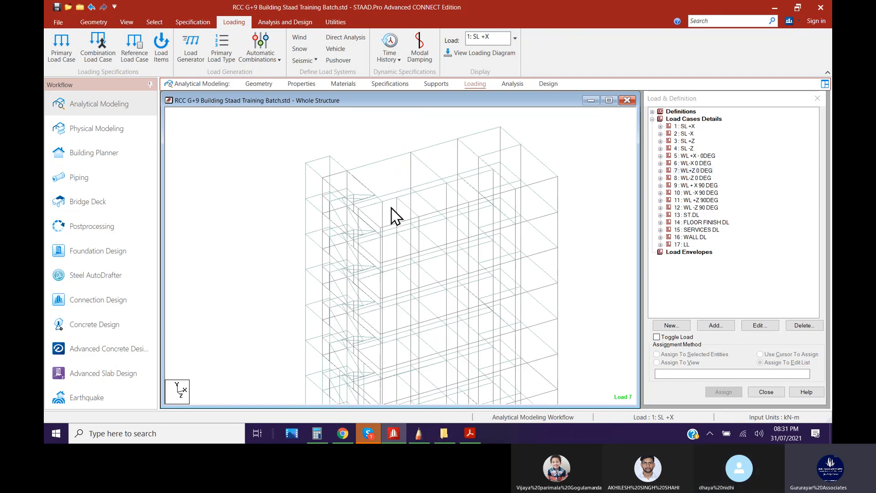
left_click(661, 237)
left_click(702, 244)
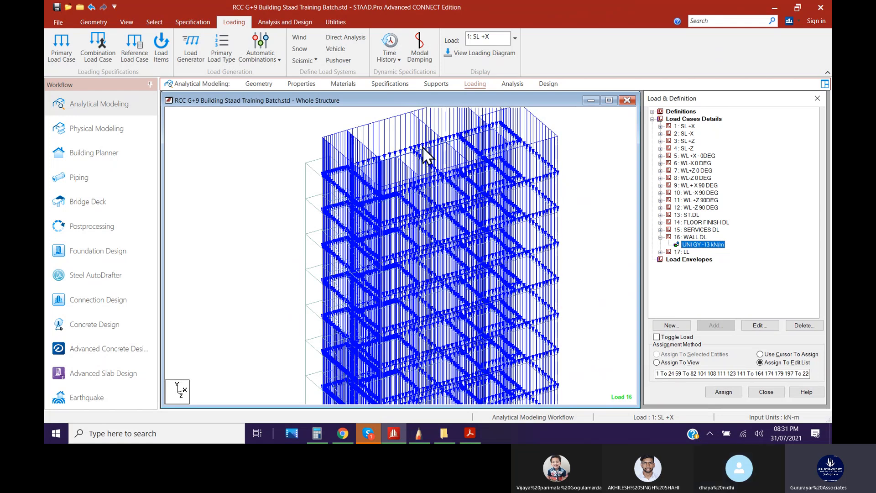
left_click(661, 236)
left_click(621, 217)
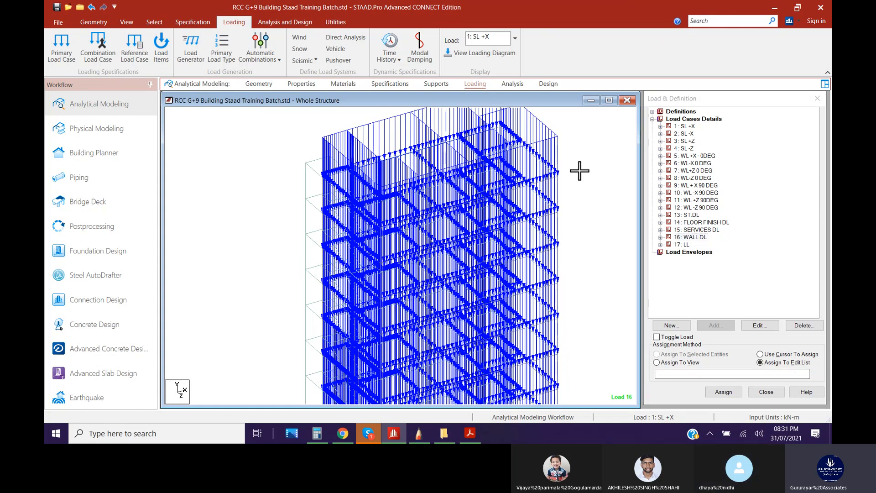
left_click(694, 230)
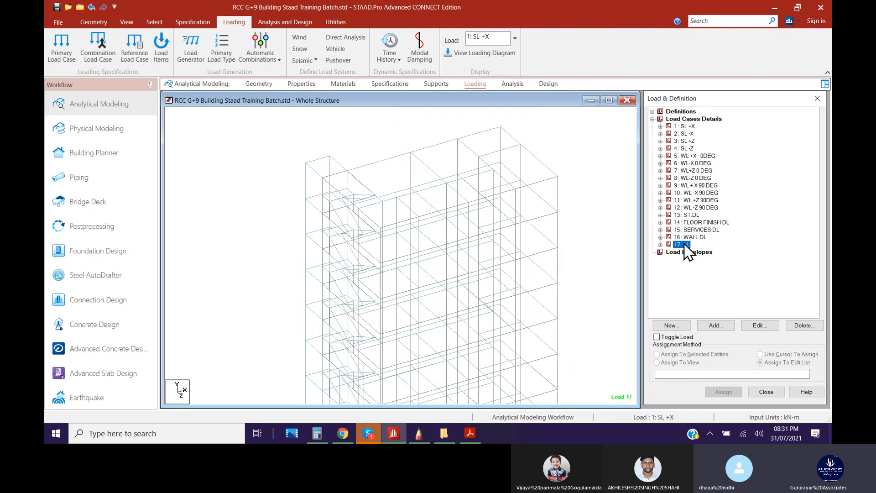
left_click(696, 222)
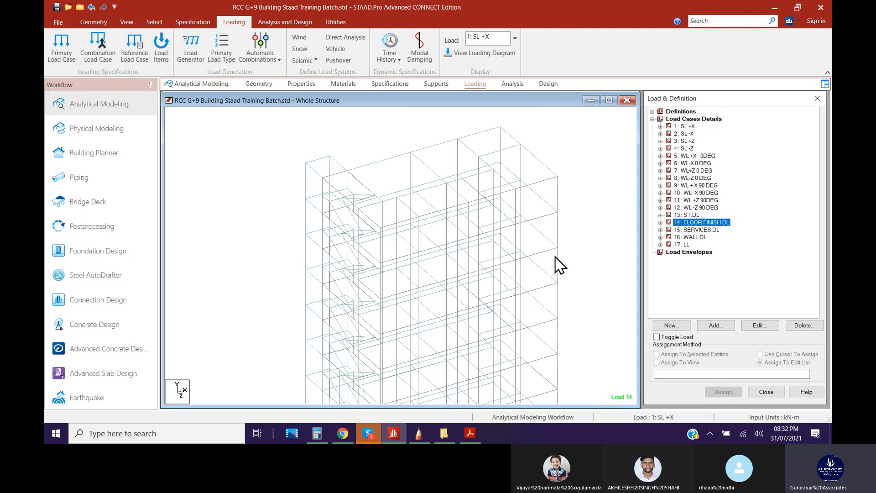
Check the chat list in the Skype call window and return to STAAD.Pro
left_click(370, 432)
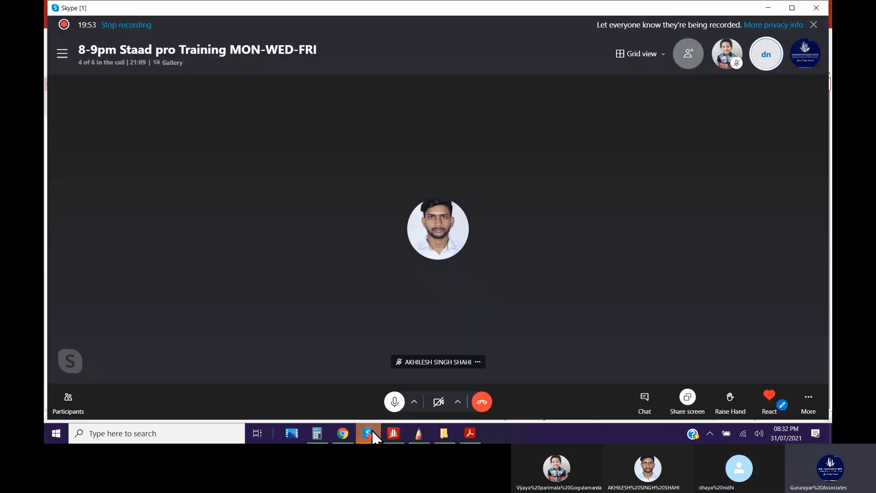
left_click(62, 53)
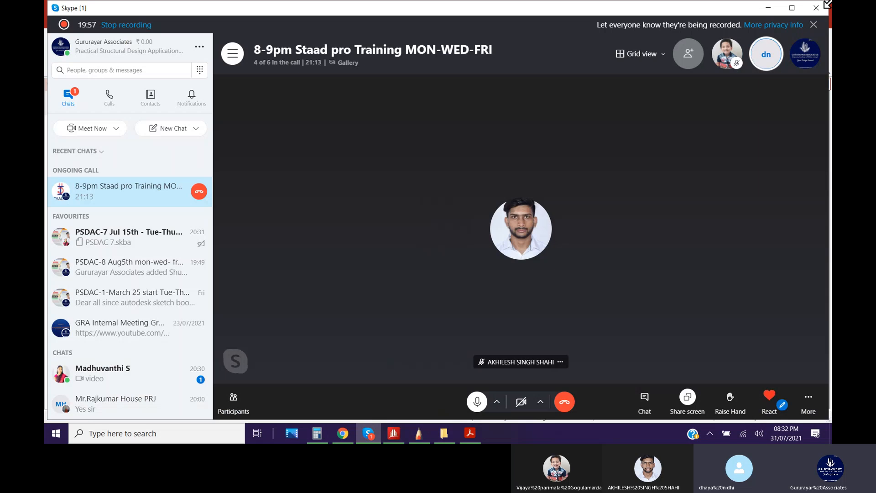
left_click(768, 8)
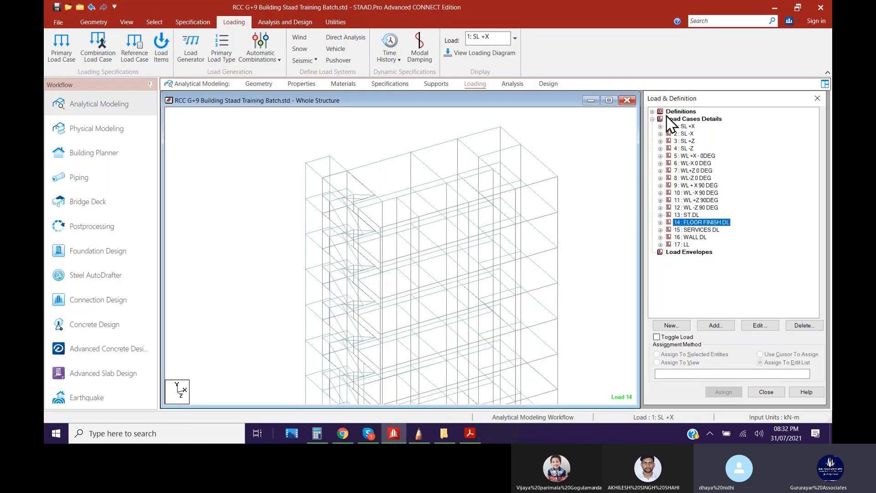
left_click(759, 79)
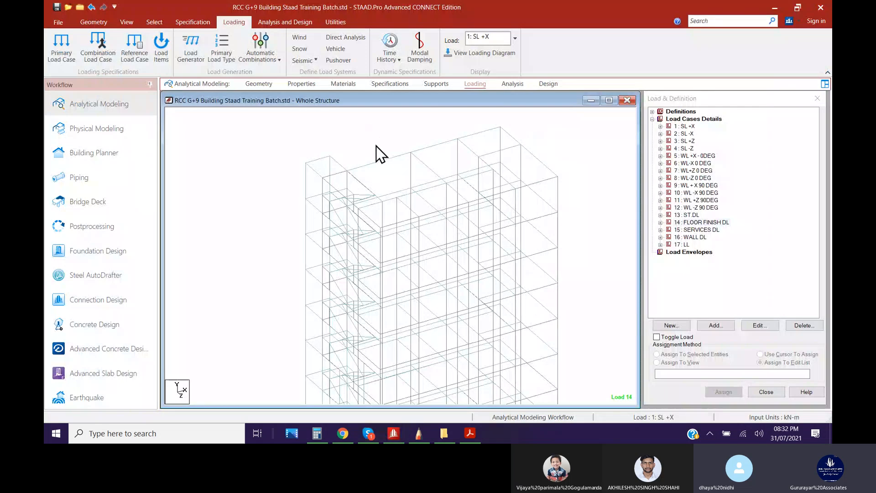
Switch to geometry modelling and select the four roof-level corner nodes of the staircase bay with the node cursor
middle_click_drag(301, 239, 290, 261)
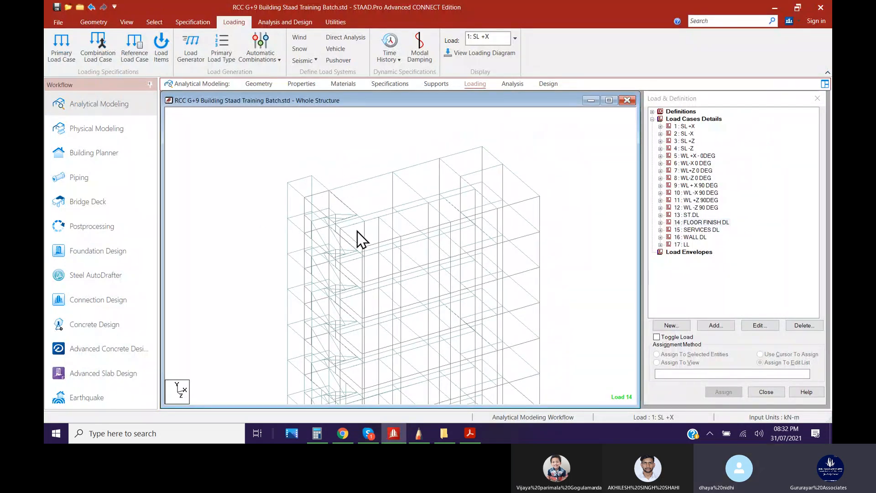
middle_click_drag(320, 217, 277, 223)
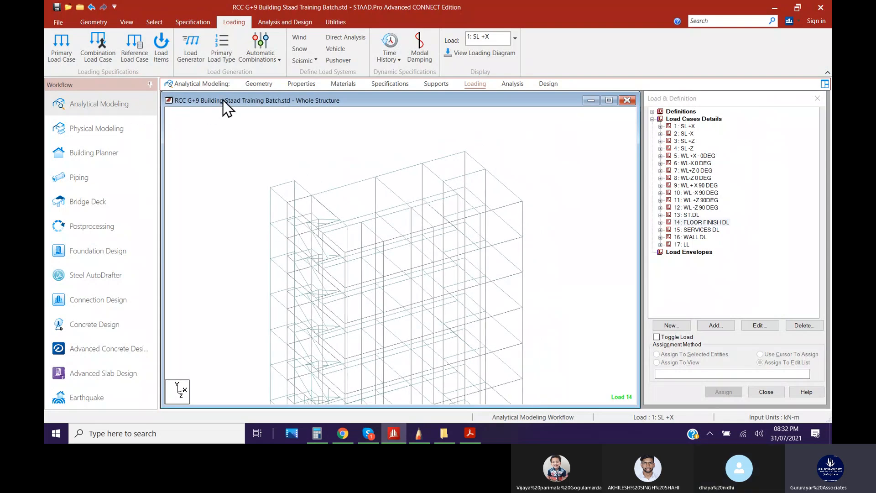
left_click(259, 84)
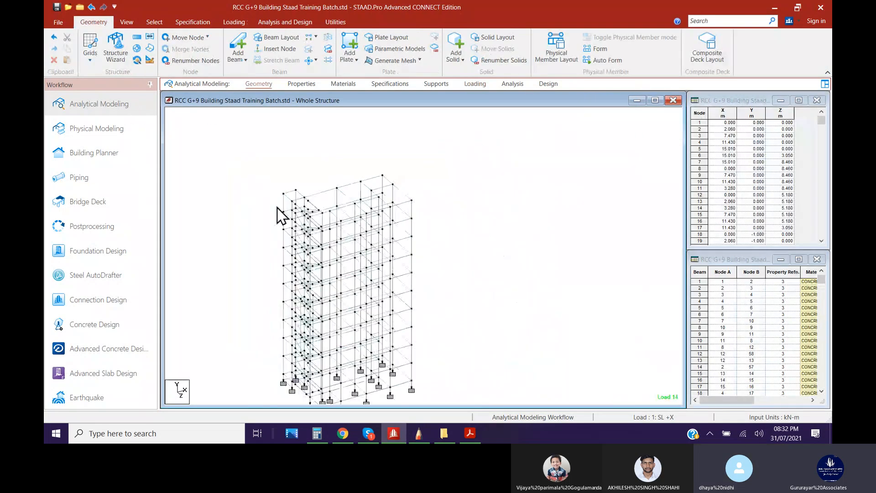
scroll(277, 214, "up", 6)
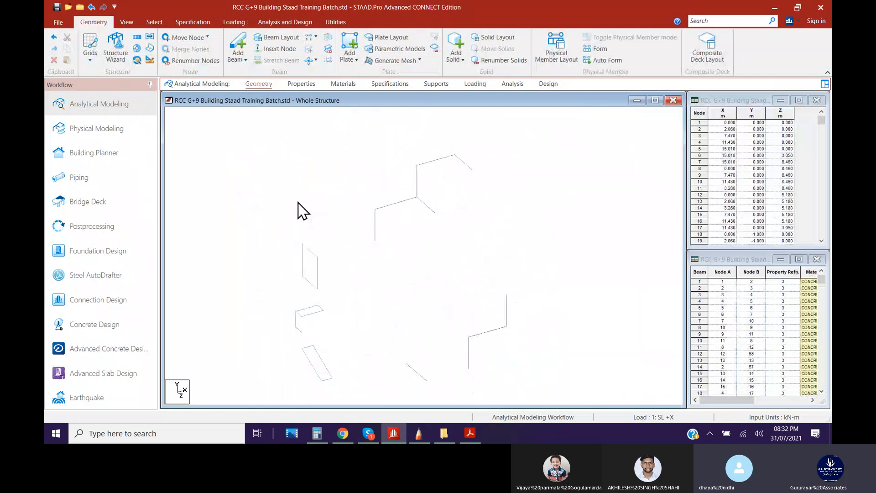
scroll(298, 203, "up", 3)
middle_click_drag(288, 191, 313, 224)
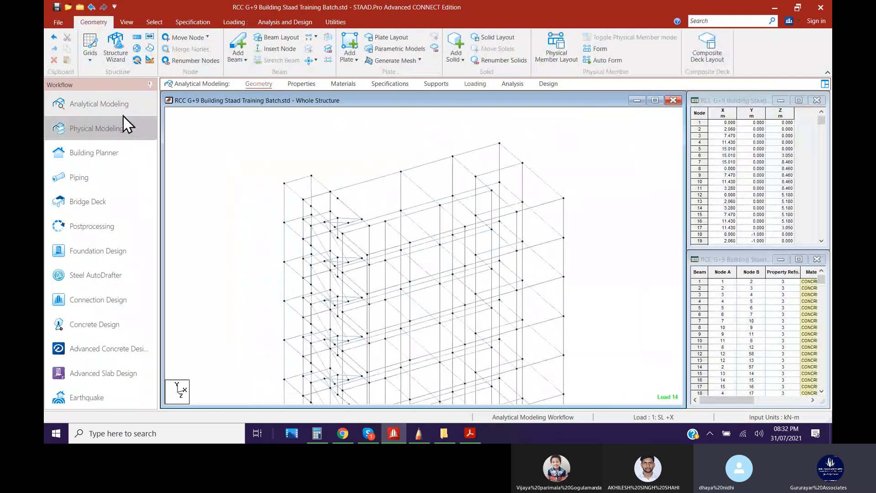
left_click(154, 22)
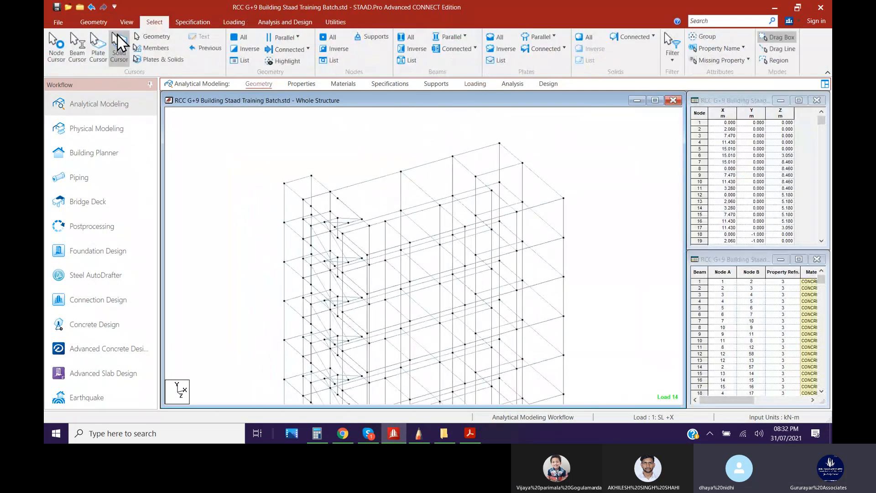
left_click(56, 47)
left_click(303, 201)
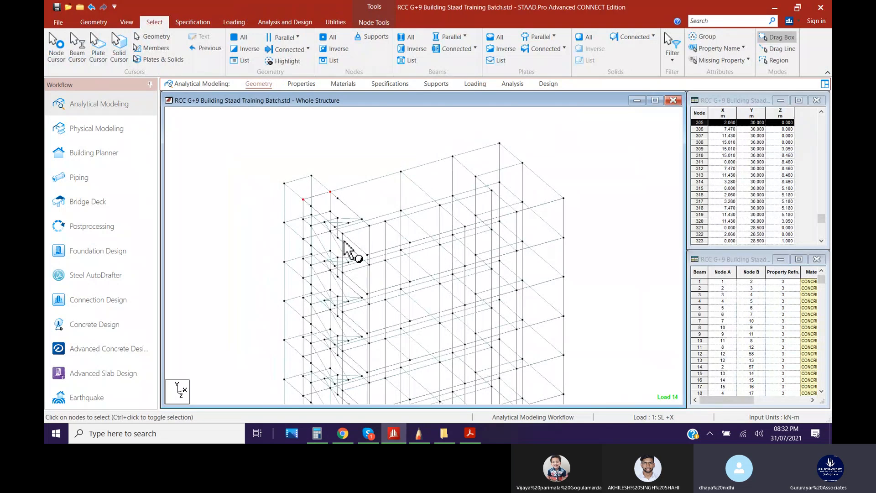
left_click(369, 226, "ctrl")
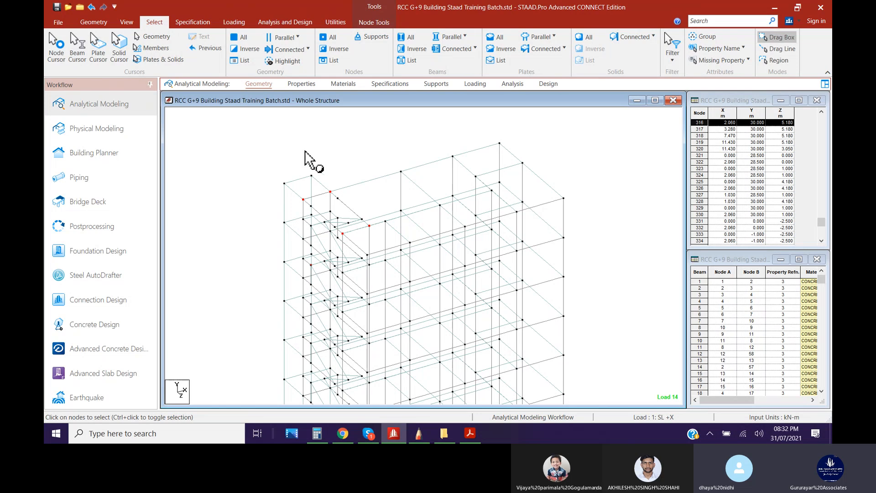
Repeat the four staircase corner nodes upward along Y in two linked steps spaced 2.5 m each
middle_click_drag(465, 197, 470, 247)
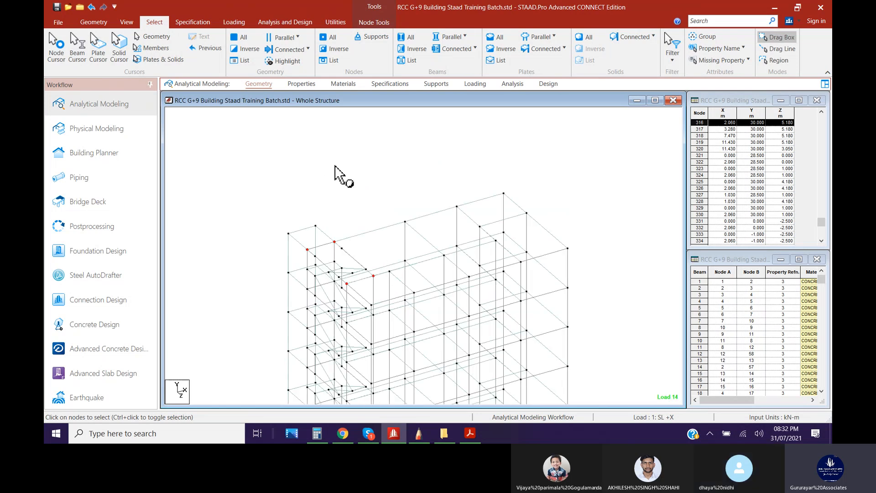
left_click(92, 23)
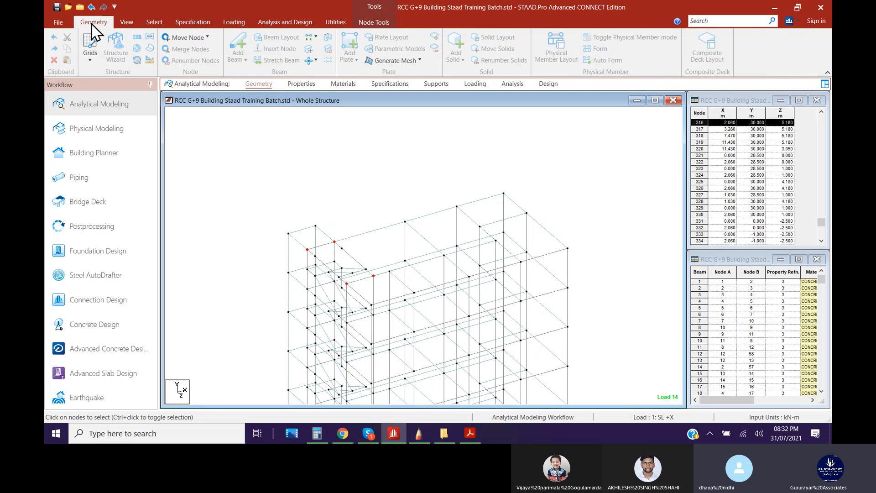
left_click(137, 38)
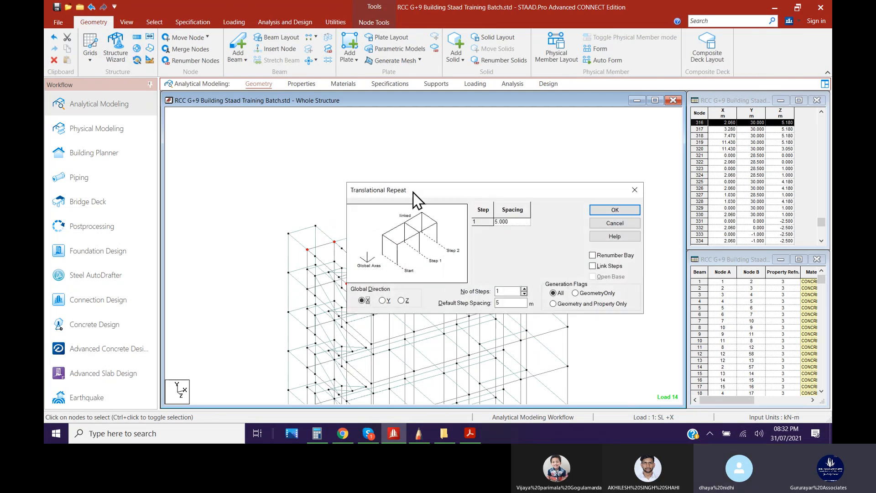
left_click_drag(415, 199, 154, 76)
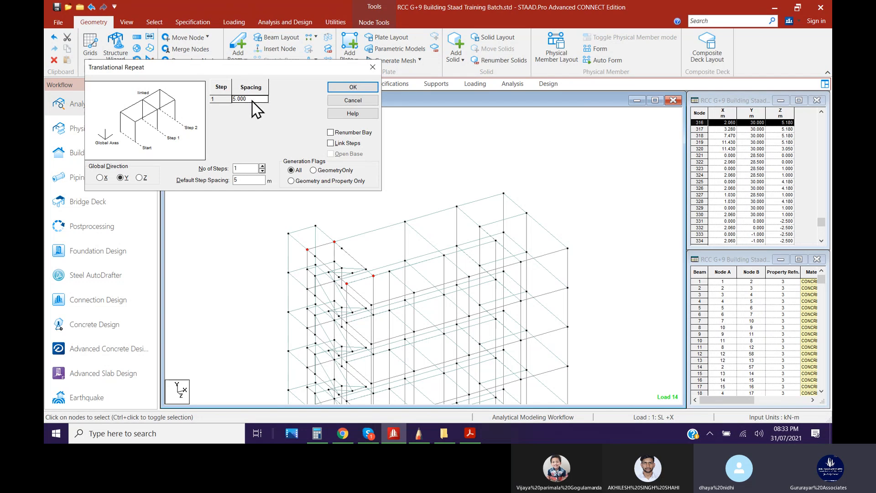
type(".5")
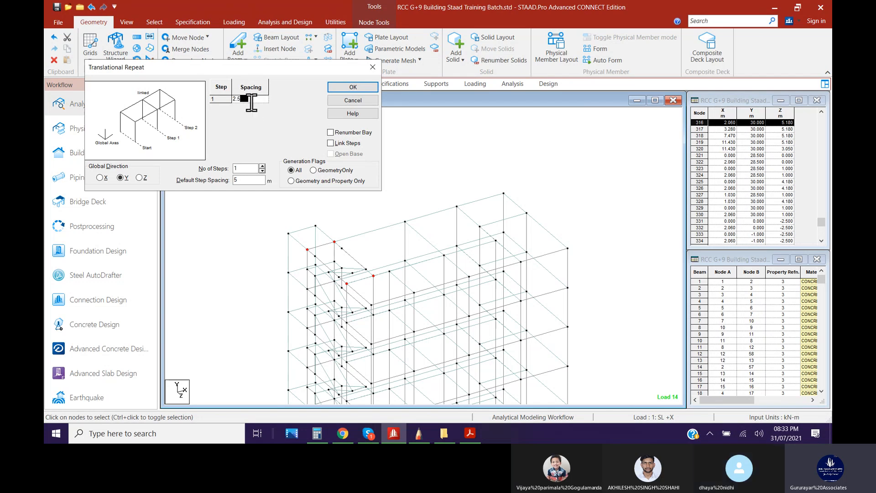
left_click(262, 167)
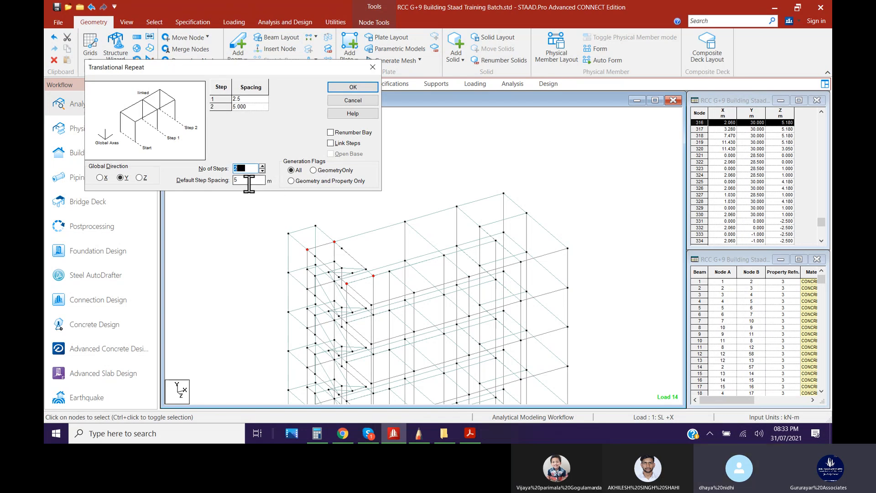
left_click(340, 144)
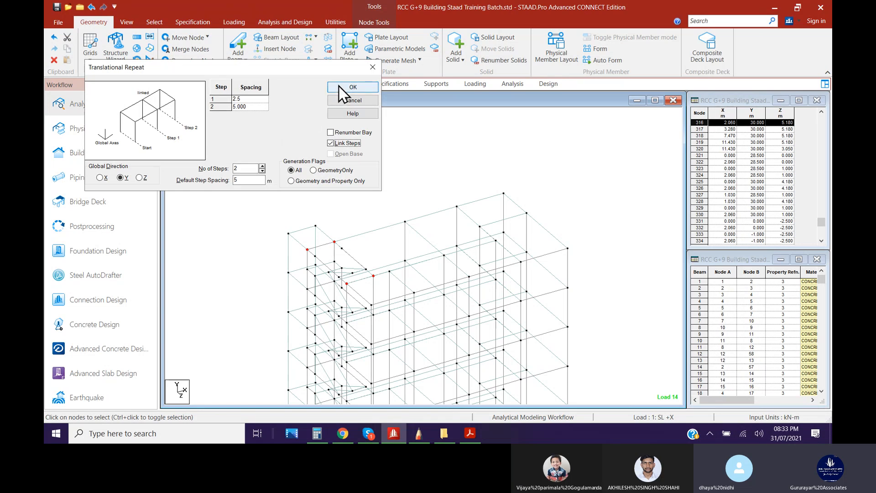
left_click(245, 106)
left_click_drag(249, 107, 225, 107)
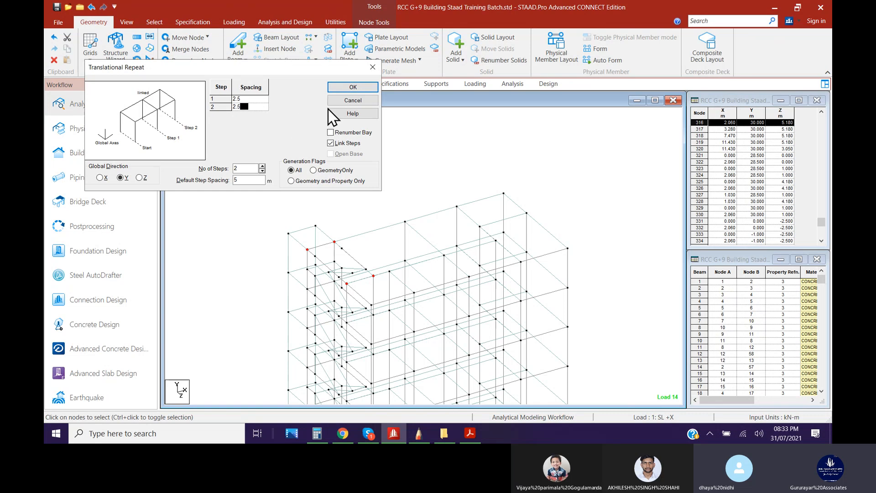
left_click(343, 88)
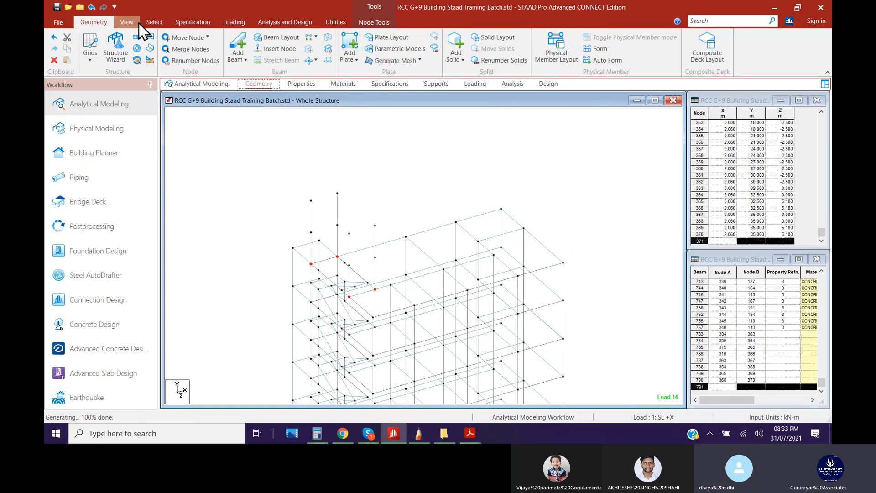
Add beams joining the new column nodes around the staircase bay at both levels above the roof
left_click(238, 58)
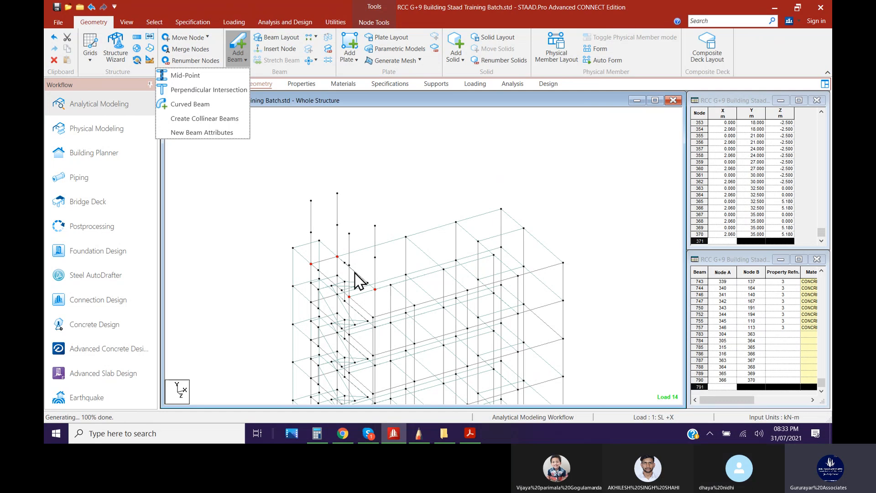
left_click(235, 43)
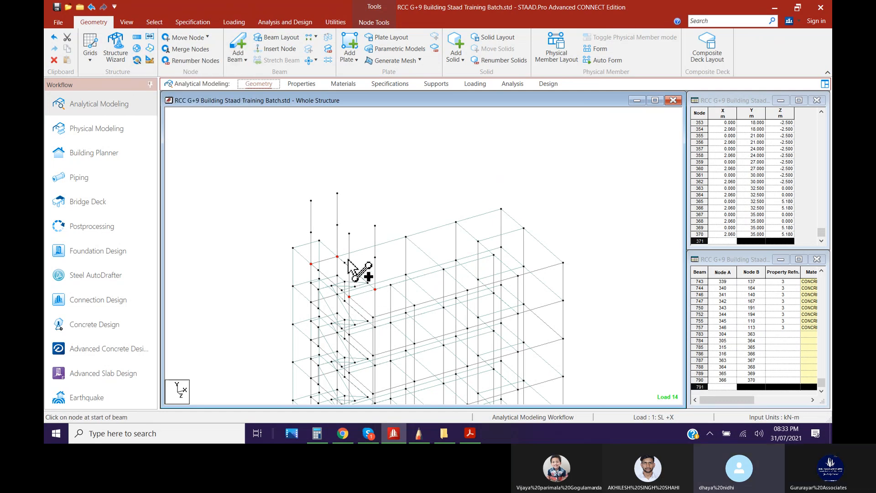
left_click_drag(311, 233, 376, 289)
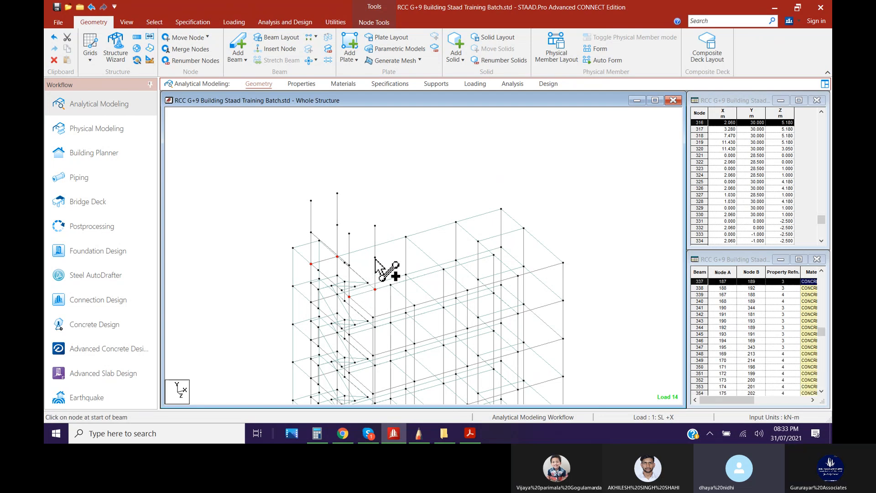
left_click_drag(349, 264, 376, 257)
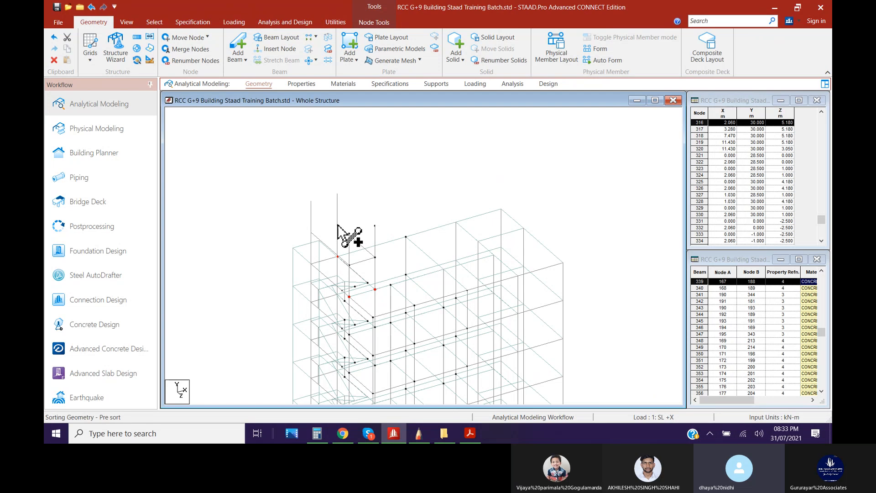
left_click_drag(310, 232, 338, 193)
middle_click_drag(402, 280, 384, 209)
middle_click_drag(329, 283, 340, 296)
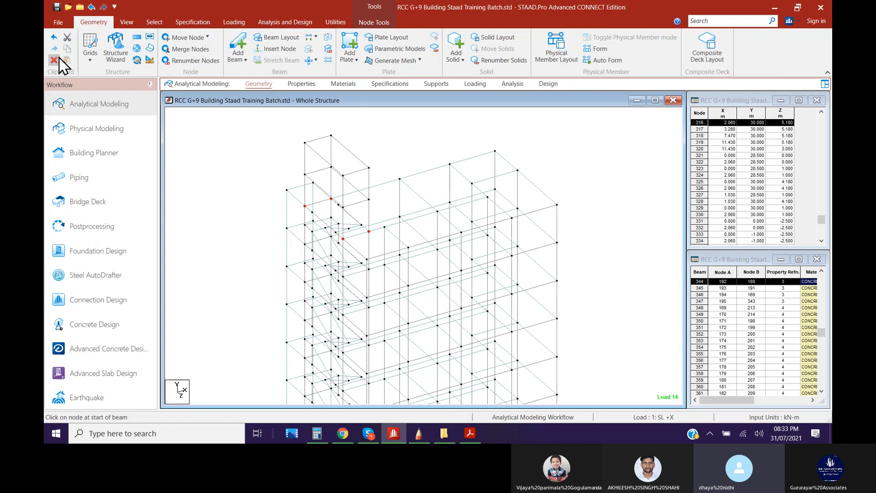
Copy the top-storey lift wall plates and paste them moved 2.5 m in Y
left_click(154, 22)
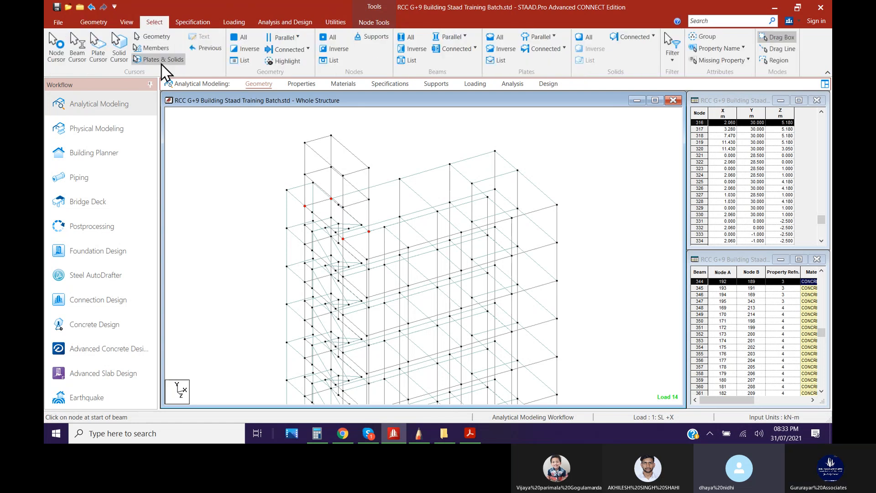
left_click(97, 44)
left_click(294, 213)
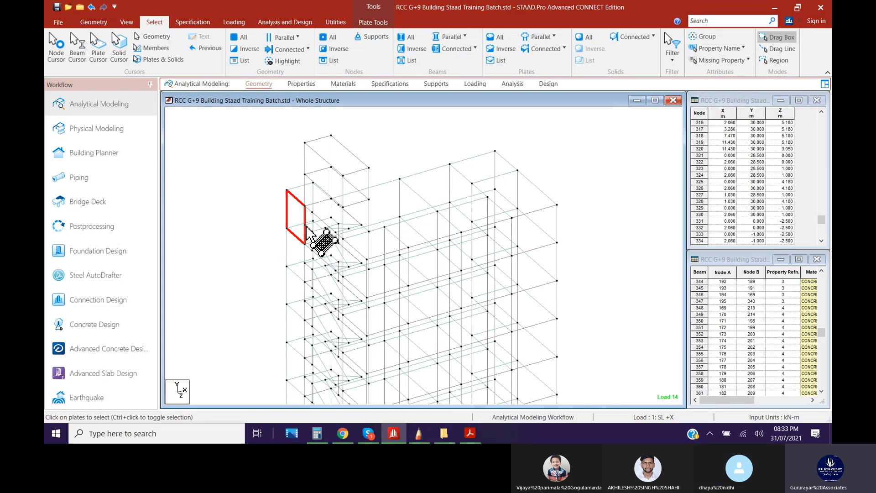
left_click(322, 214, "ctrl")
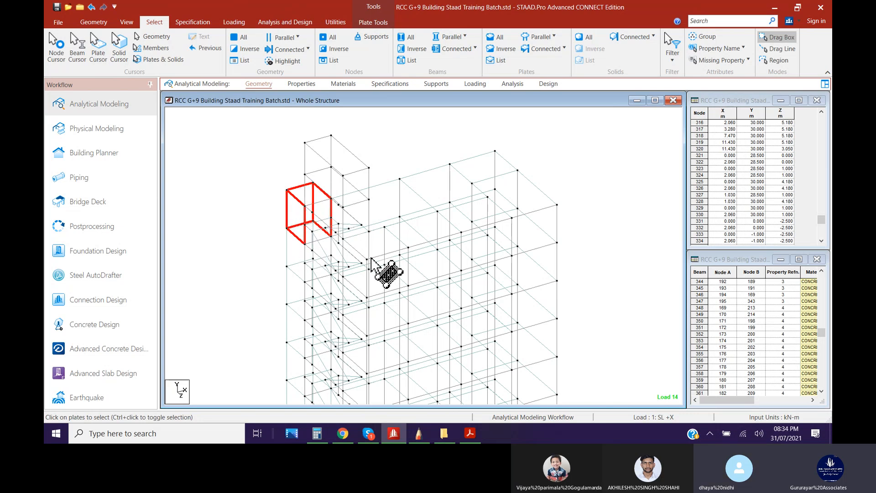
key("ctrl+v")
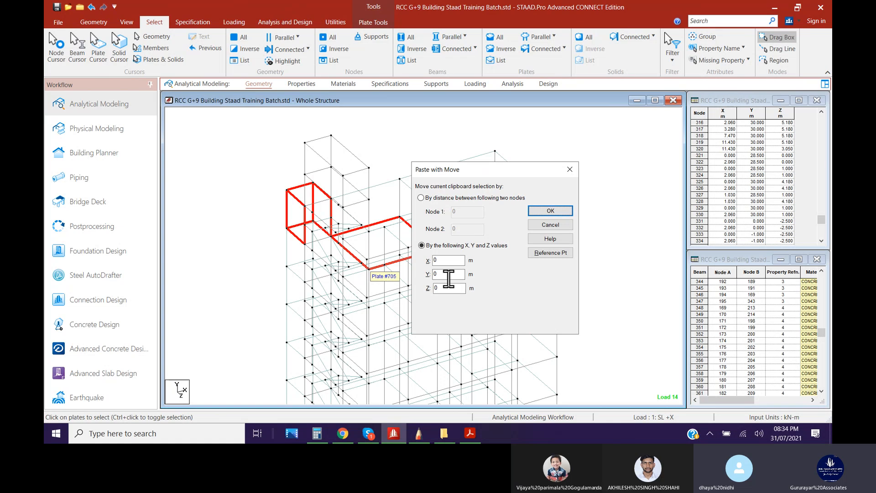
double_click(449, 275)
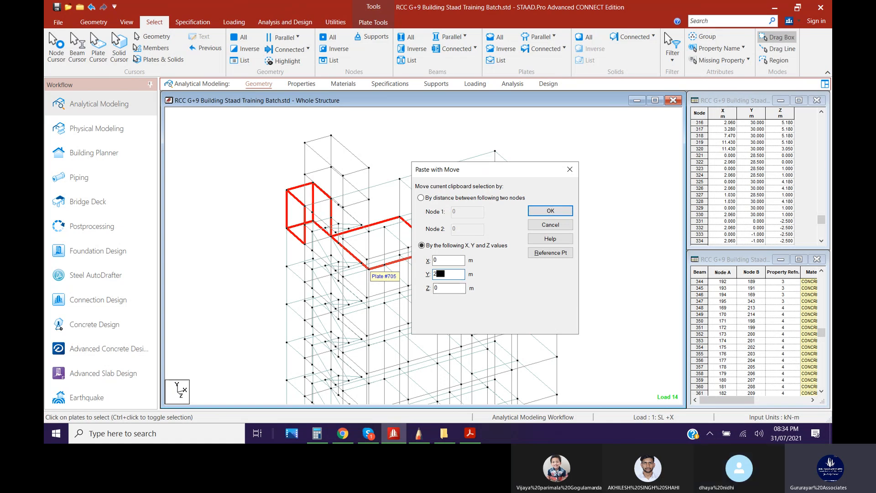
type("2.5")
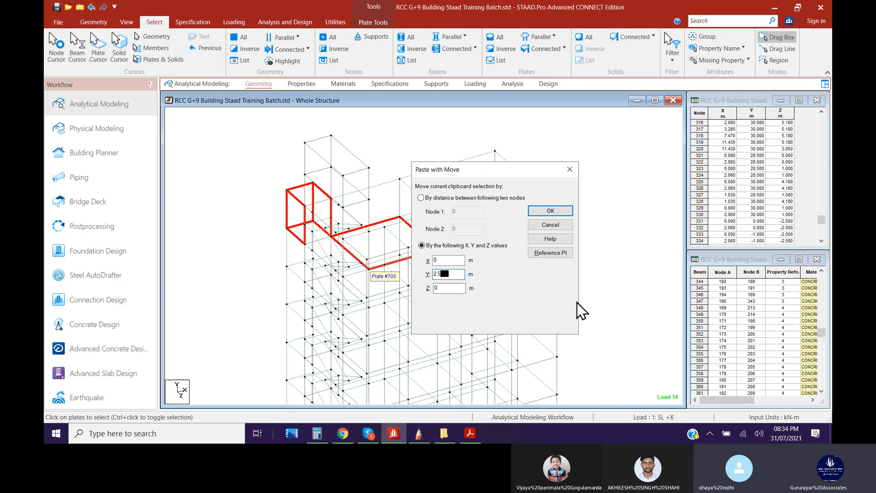
left_click(559, 211)
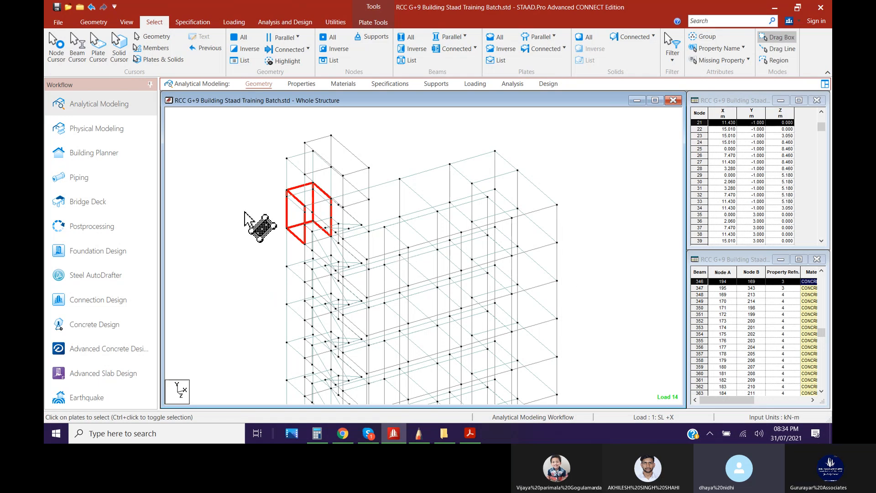
Render the building in 3D, enlarge the view and examine the raised lift walls and staircase frame from rotated angles
left_click(254, 224)
left_click(295, 217)
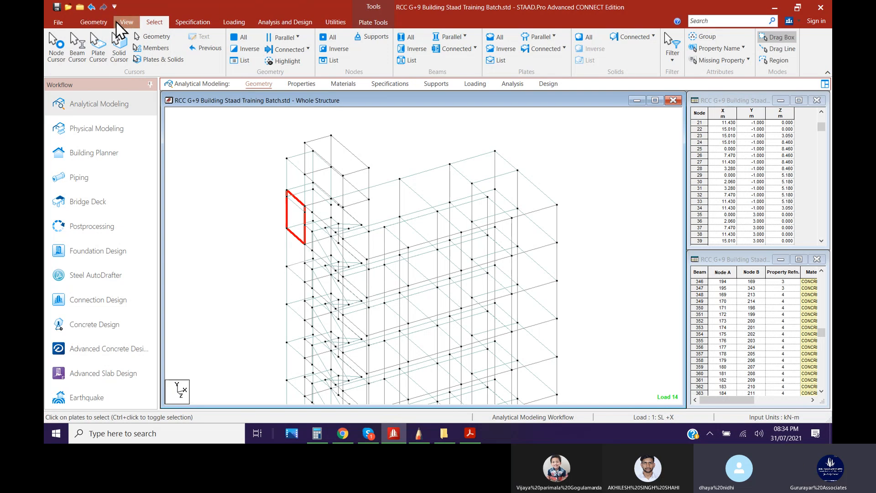
left_click(123, 23)
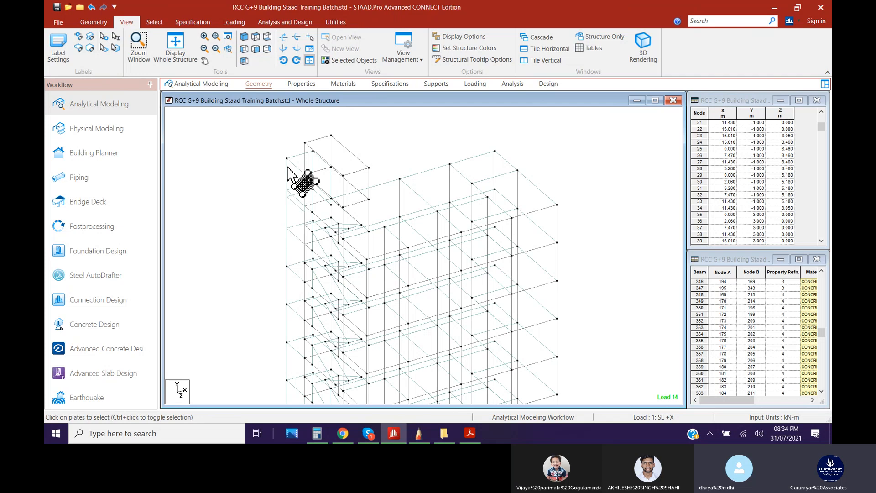
left_click(641, 55)
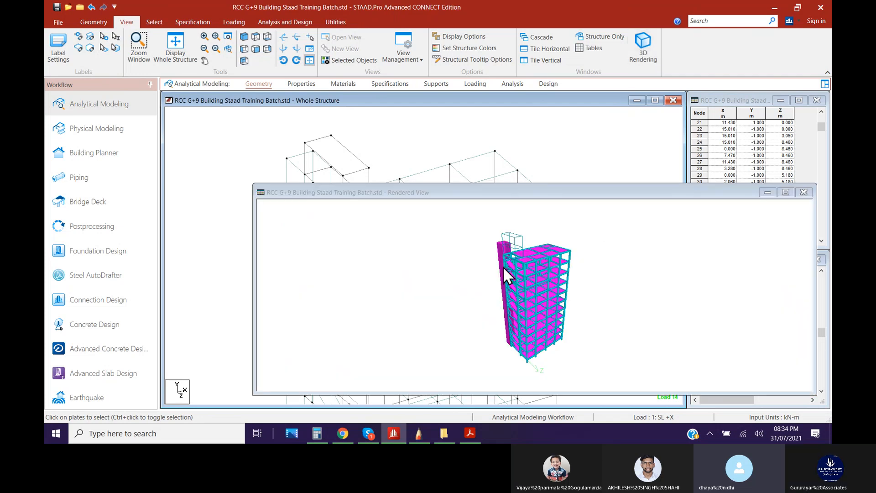
scroll(475, 266, "up", 7)
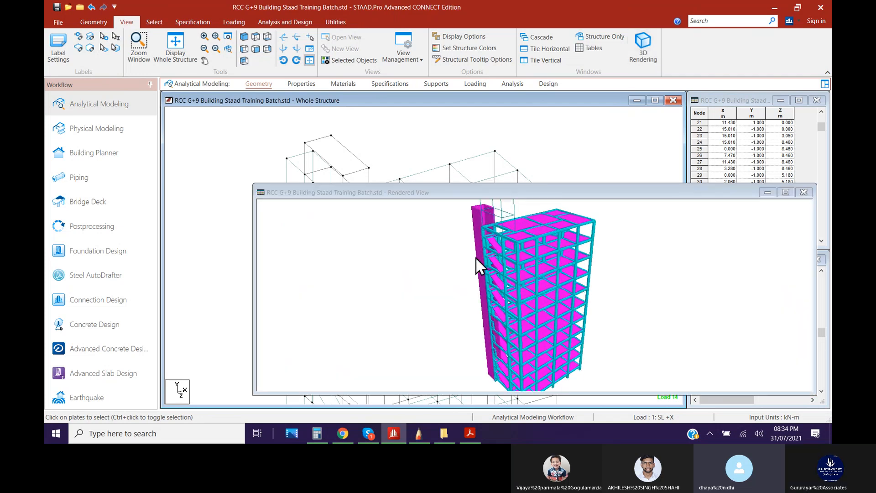
scroll(476, 257, "up", 3)
scroll(448, 266, "down", 2)
left_click(786, 193)
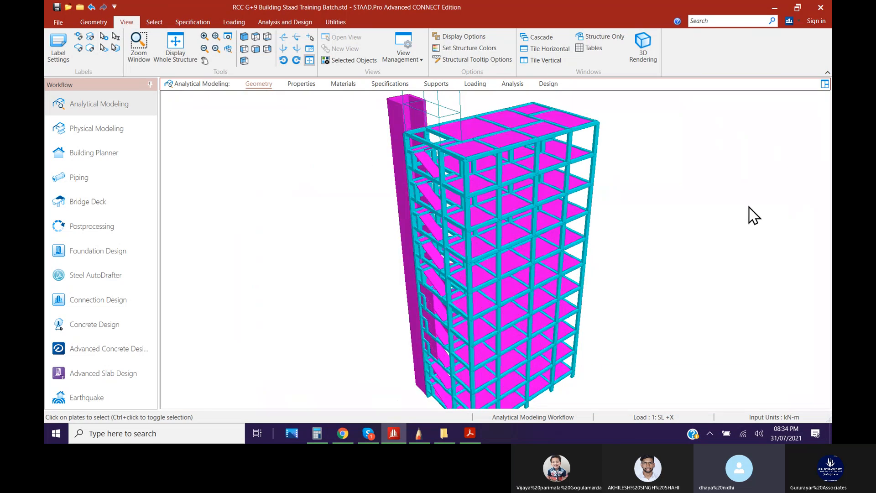
middle_click_drag(416, 264, 459, 358)
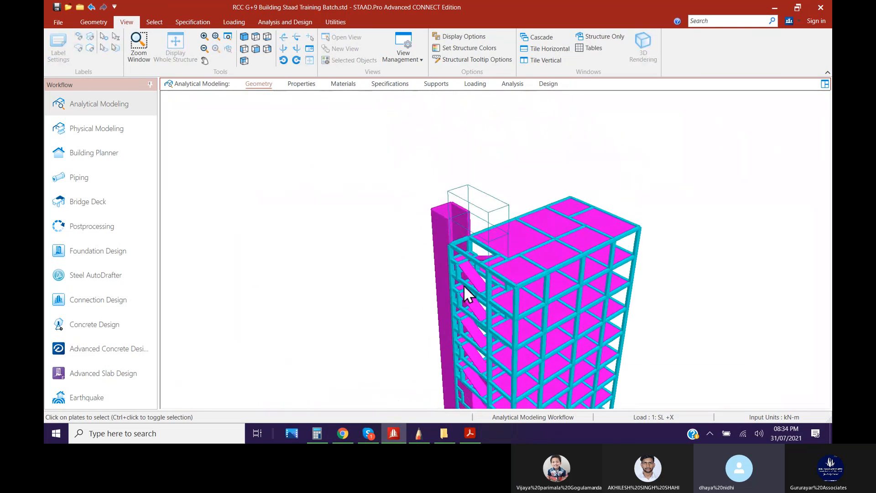
middle_click_drag(465, 288, 404, 192)
middle_click_drag(474, 308, 481, 366)
scroll(406, 193, "up", 3)
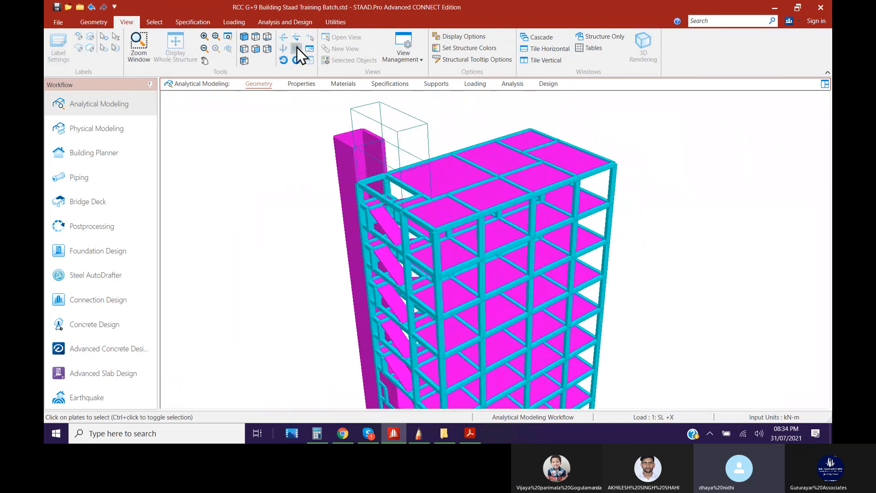
left_click(297, 48)
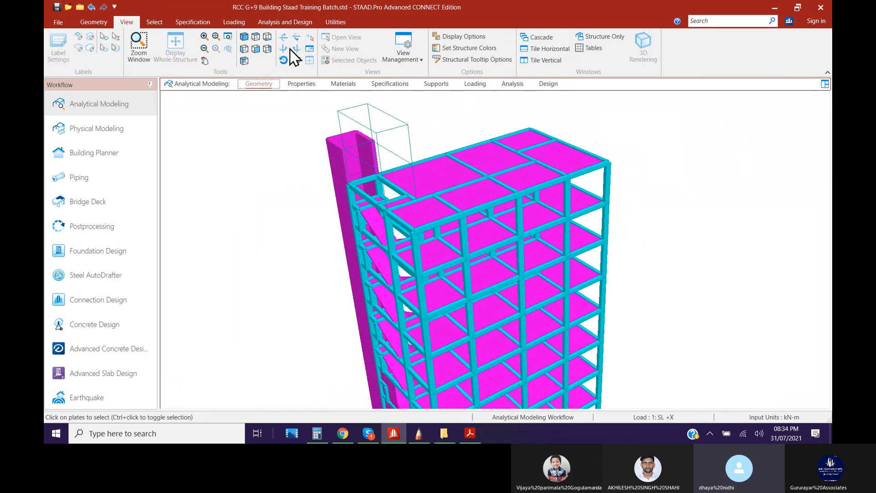
left_click(287, 47)
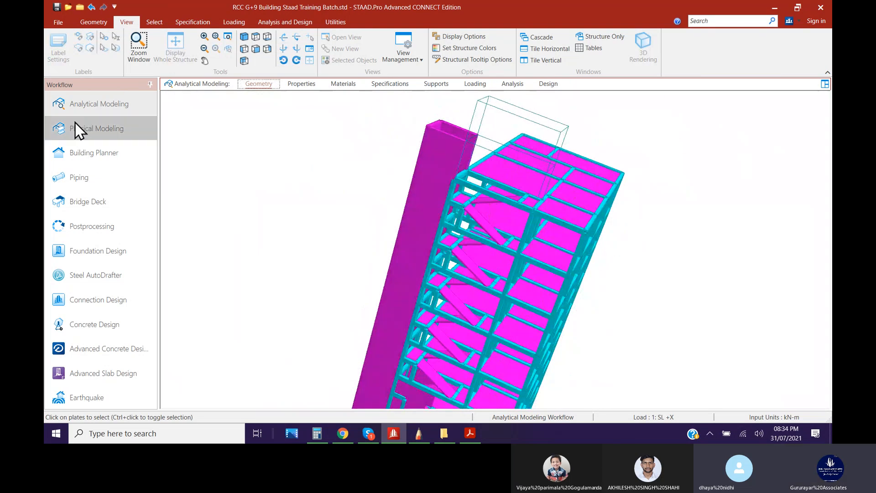
Examine the copied lift wall plates above the roof in the wireframe, selecting the individual plates at both levels one by one
left_click(250, 86)
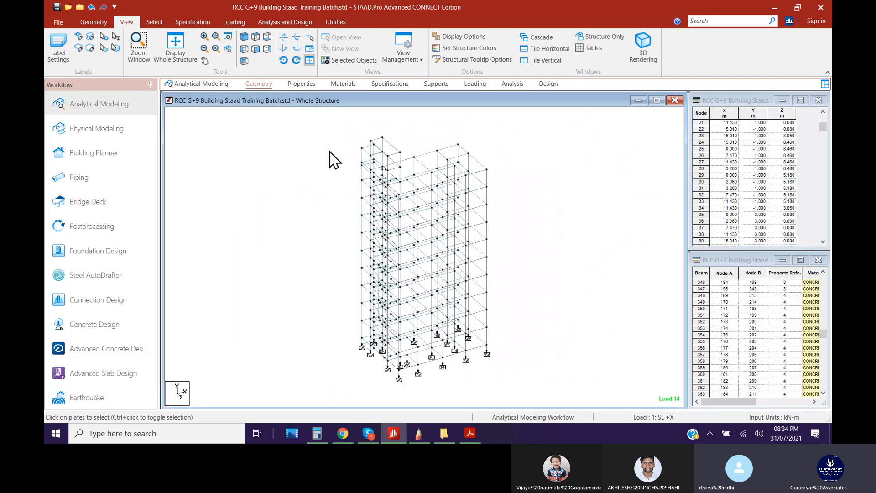
scroll(336, 147, "up", 5)
middle_click_drag(335, 147, 401, 275)
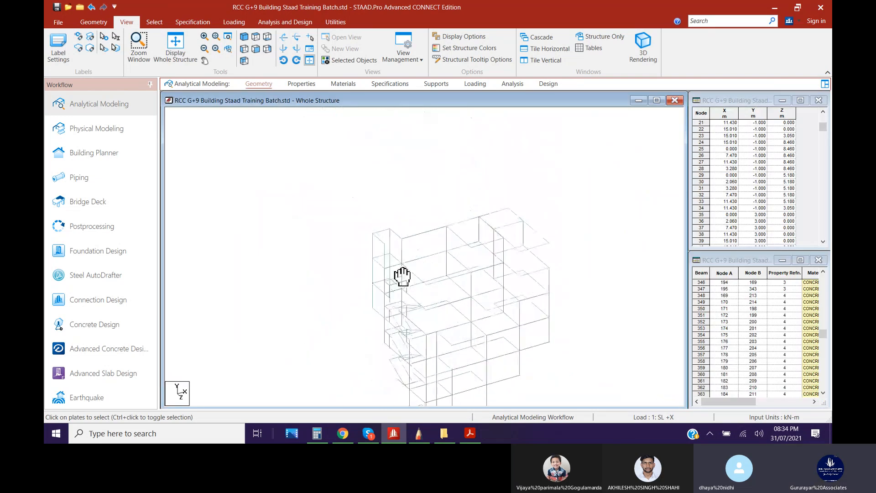
scroll(358, 234, "up", 2)
scroll(363, 223, "up", 2)
middle_click_drag(357, 215, 393, 254)
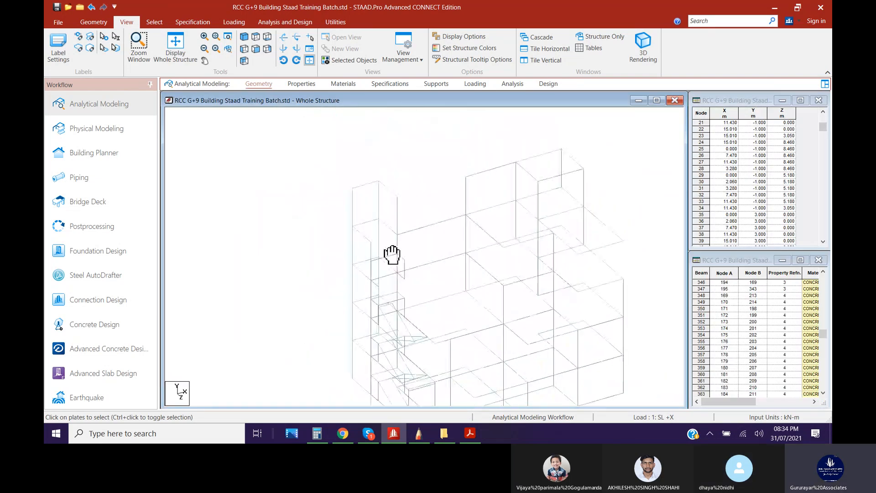
scroll(371, 227, "up", 2)
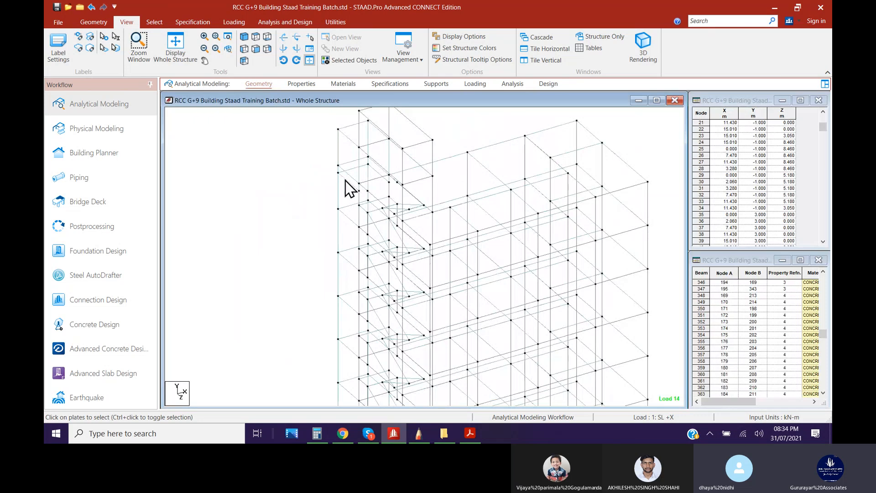
left_click(151, 22)
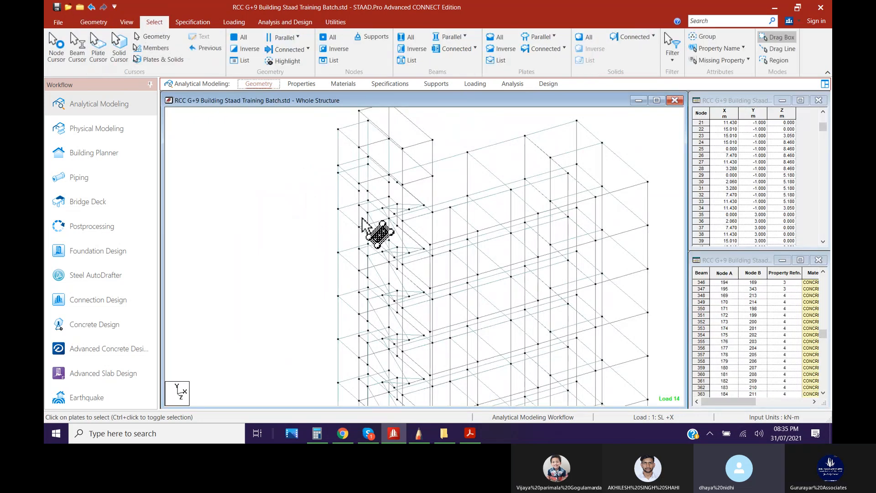
left_click(343, 199)
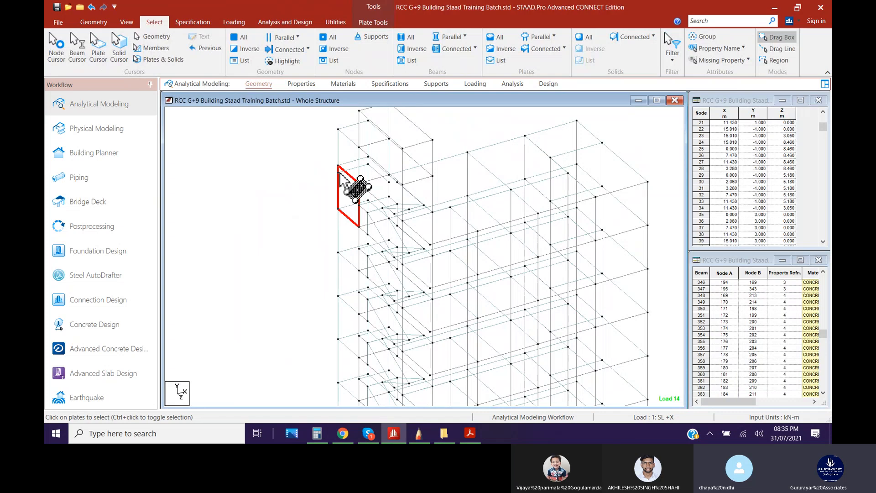
left_click(352, 158)
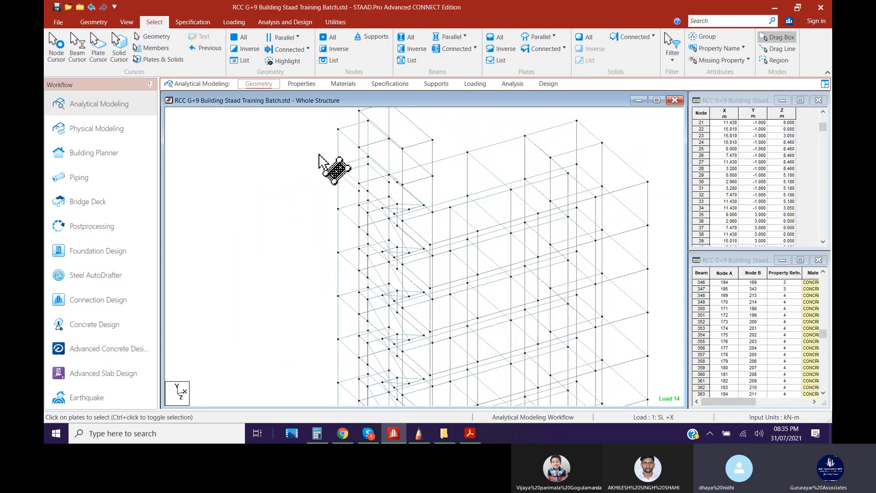
left_click(348, 153)
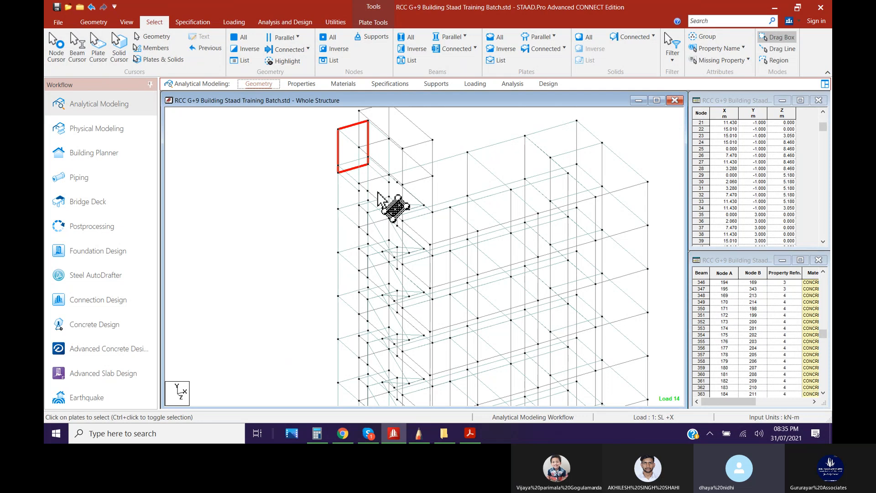
left_click(296, 173)
left_click(358, 177)
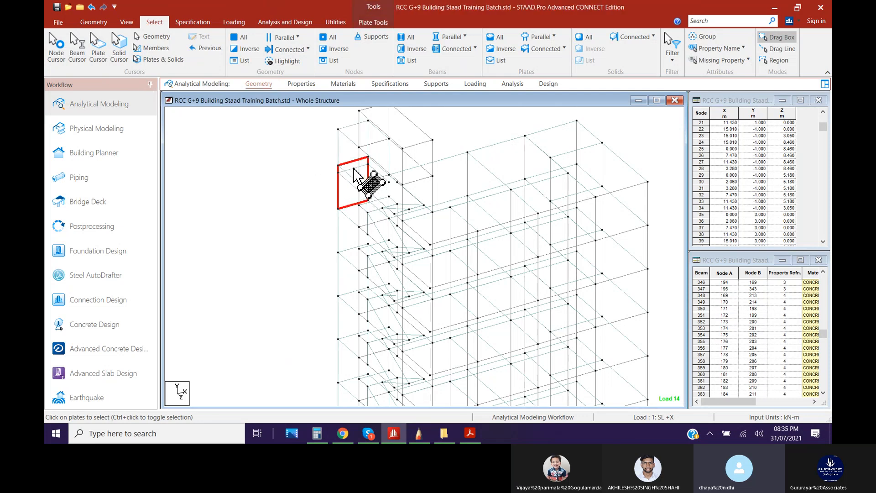
left_click(346, 147)
left_click(353, 173)
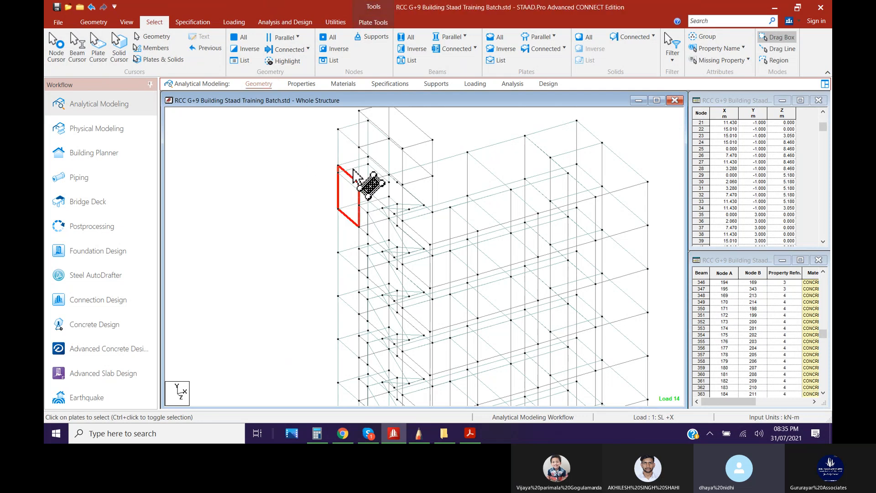
left_click(354, 153)
left_click(347, 187)
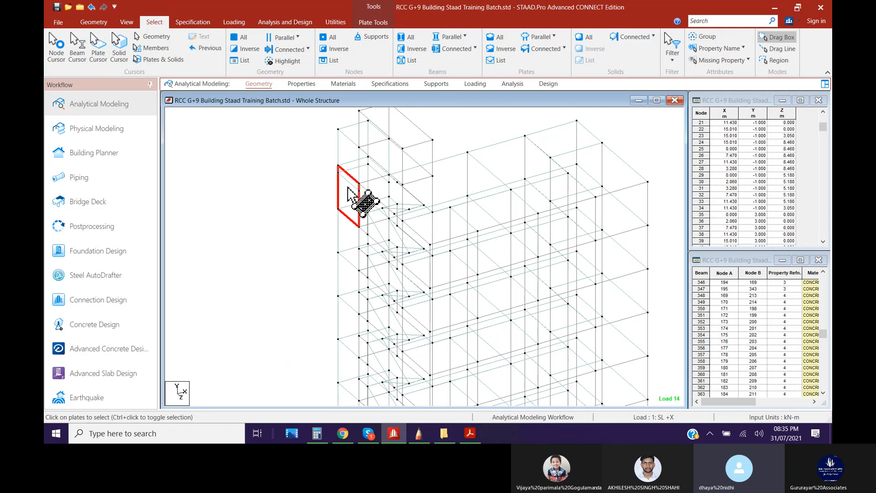
left_click(343, 147)
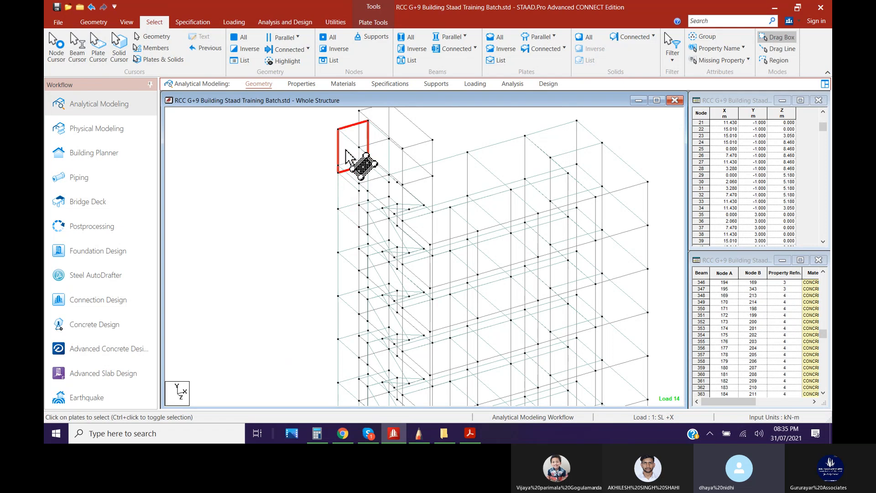
left_click(275, 195)
left_click(349, 198)
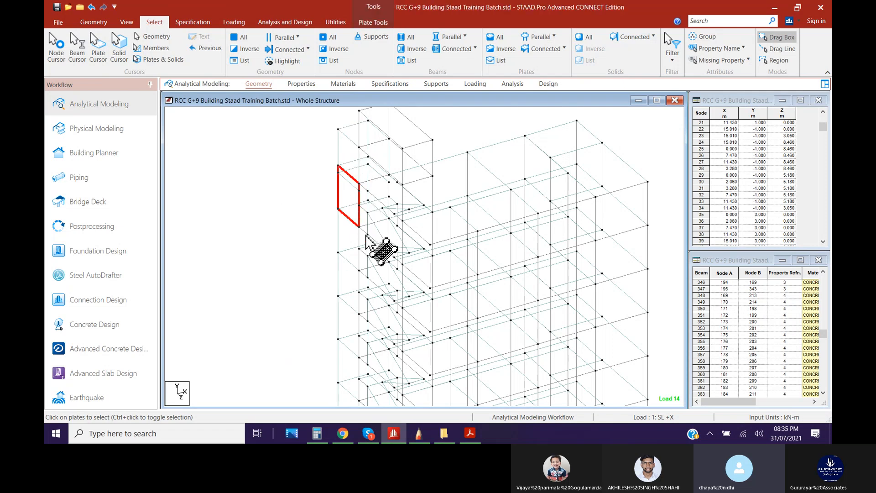
left_click(364, 153)
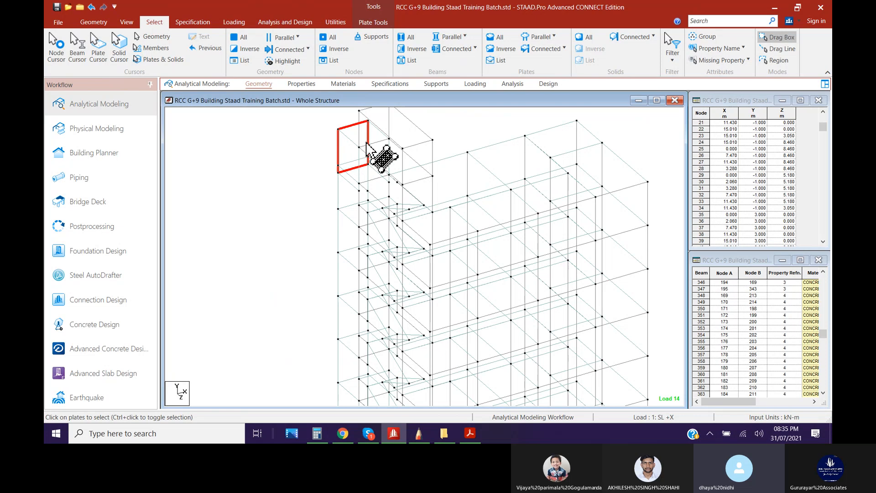
left_click(355, 170)
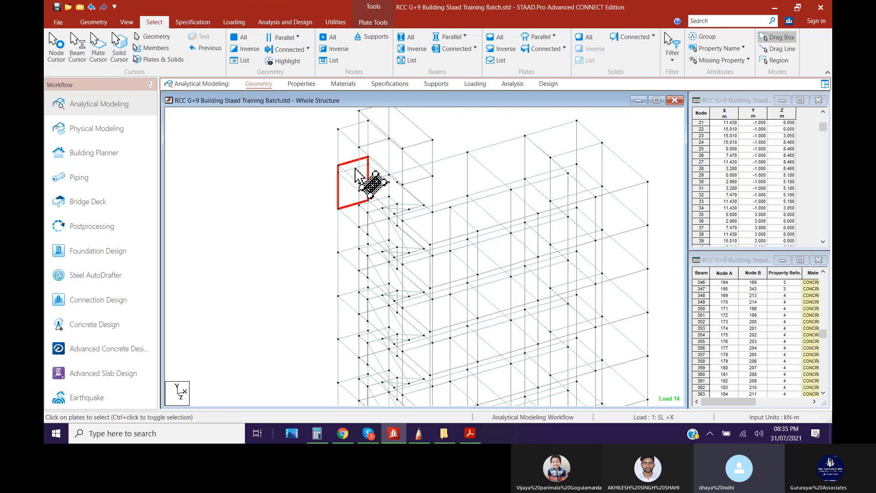
left_click(355, 161)
left_click(353, 200)
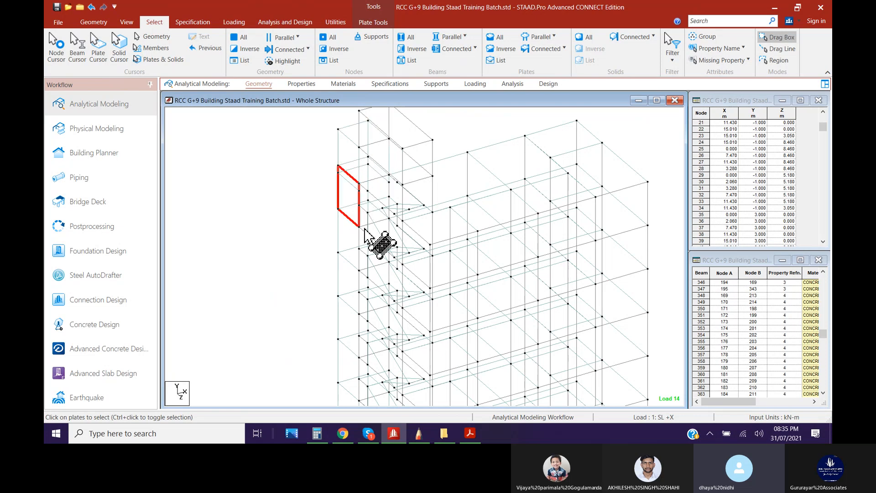
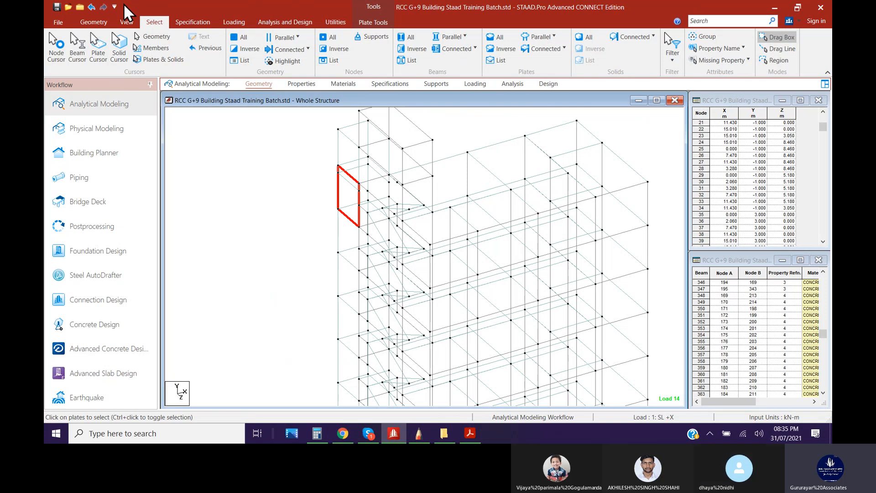
Undo the pasting of the lift wall plates above the roof and clear the plate selection
left_click(92, 8)
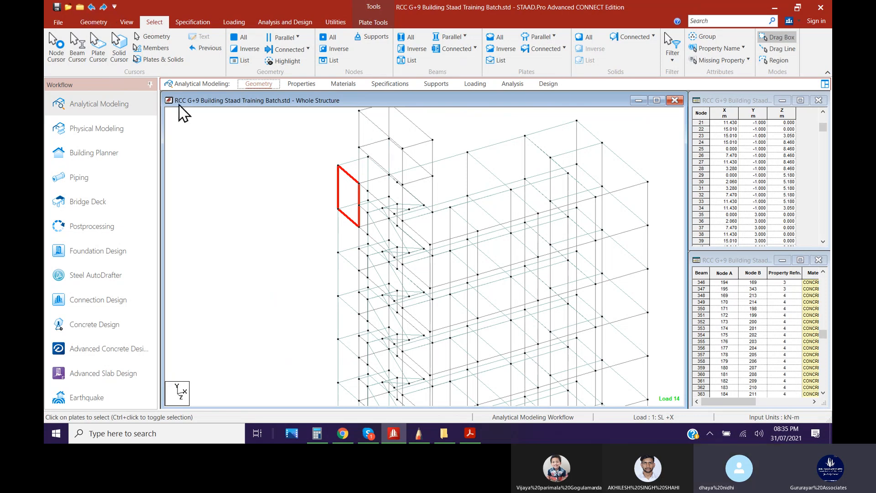
left_click(284, 225)
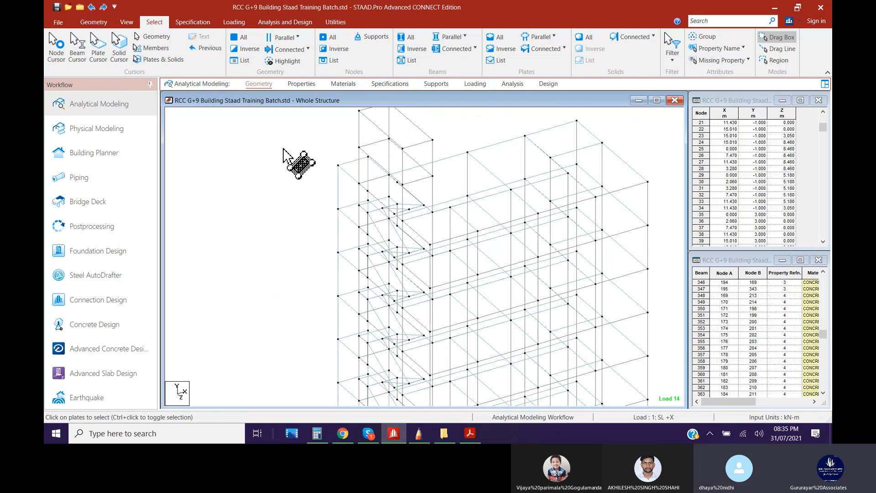
Repeat the four staircase nodes on the lift side above the roof along Z with a spacing of -2.5 m
middle_click_drag(269, 171, 283, 245)
left_click(57, 51)
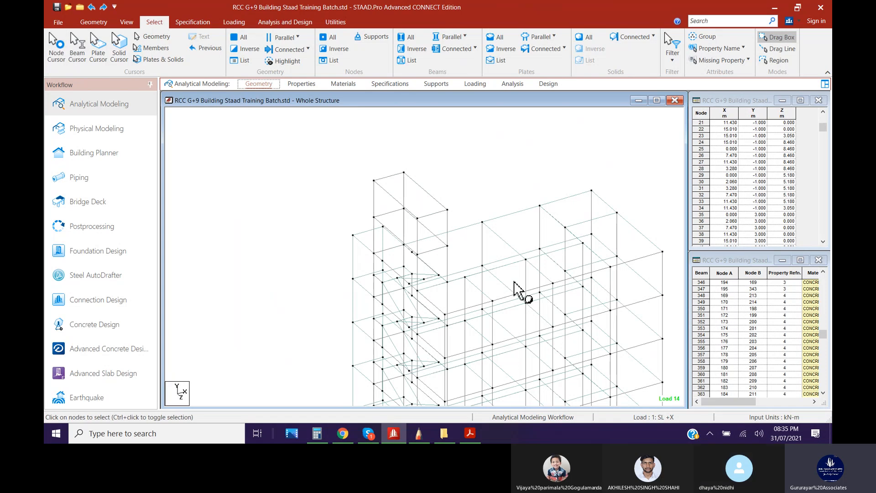
left_click(404, 208, "ctrl")
left_click(404, 173, "ctrl")
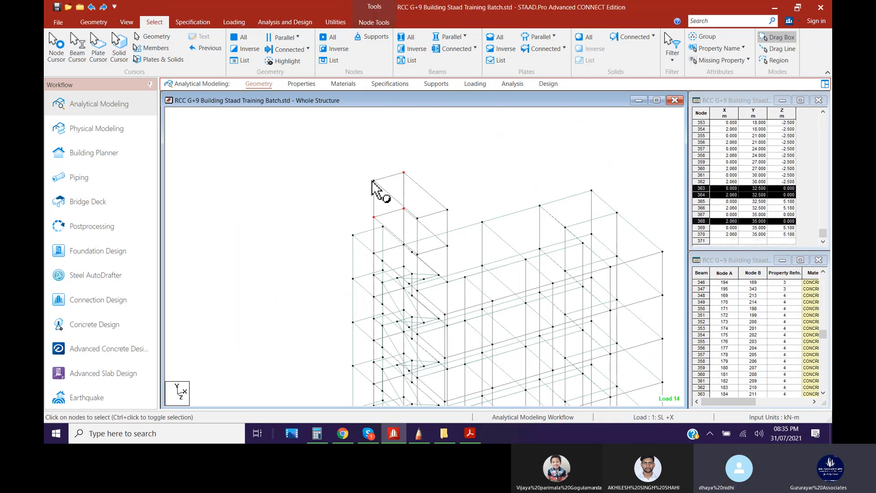
left_click(373, 182, "ctrl")
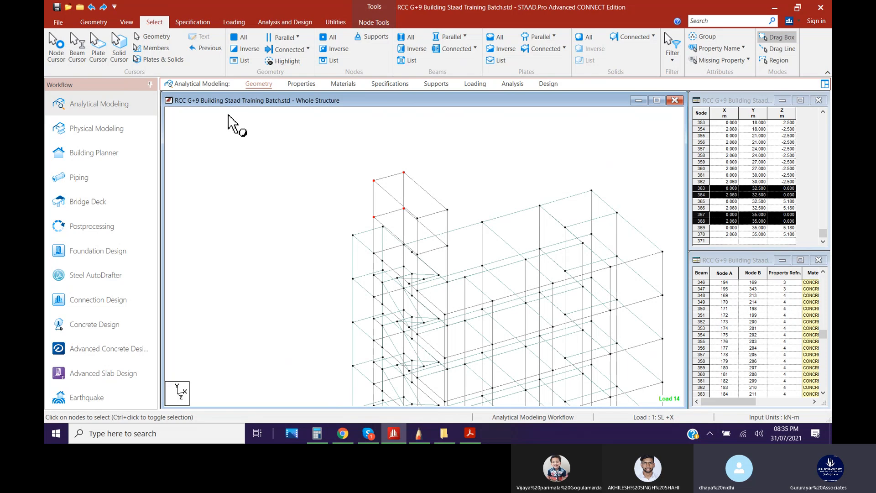
left_click(94, 23)
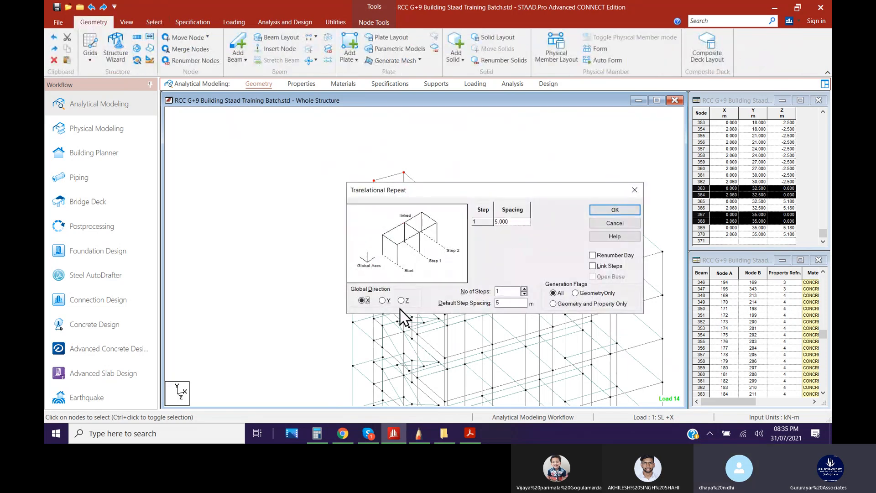
left_click(401, 301)
type("-2.5")
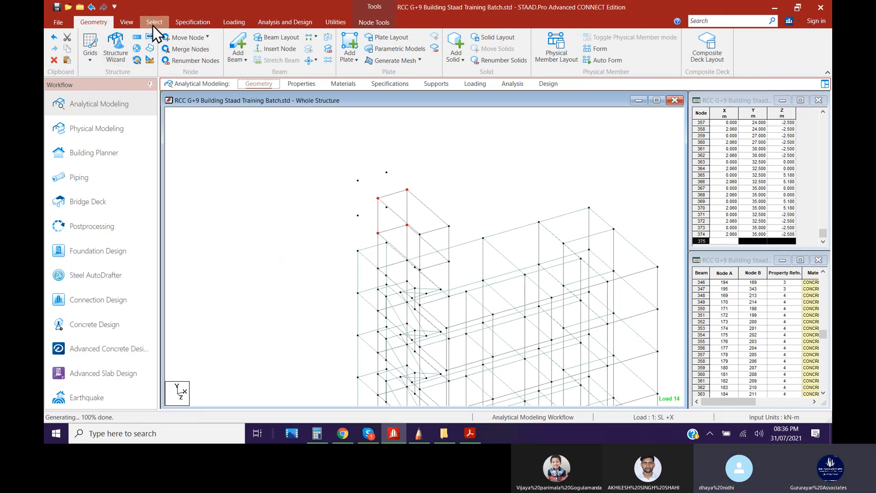
Add a four-node plate for the lift's side wall at X = 0, from the roof up to the 32.5 m level
left_click(349, 58)
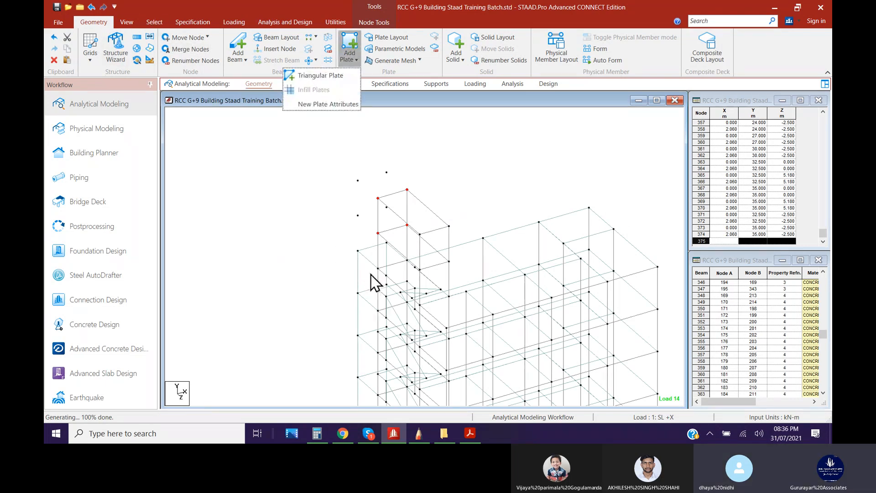
left_click(320, 76)
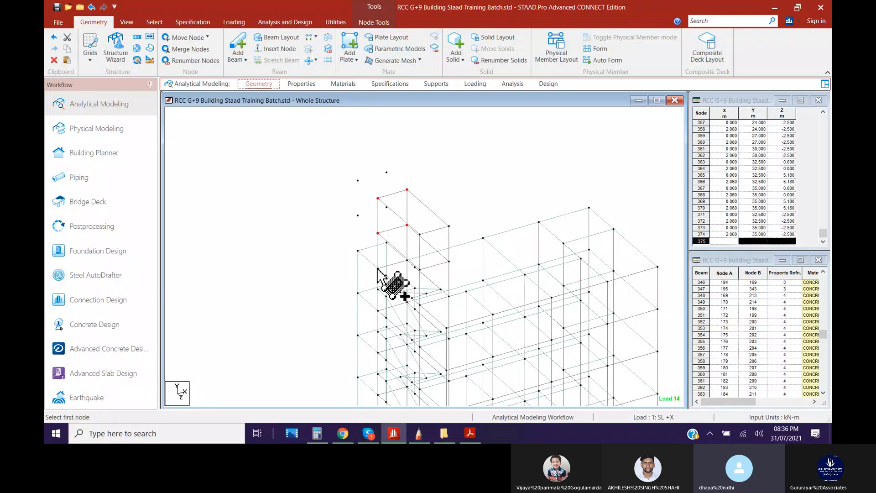
left_click(358, 250)
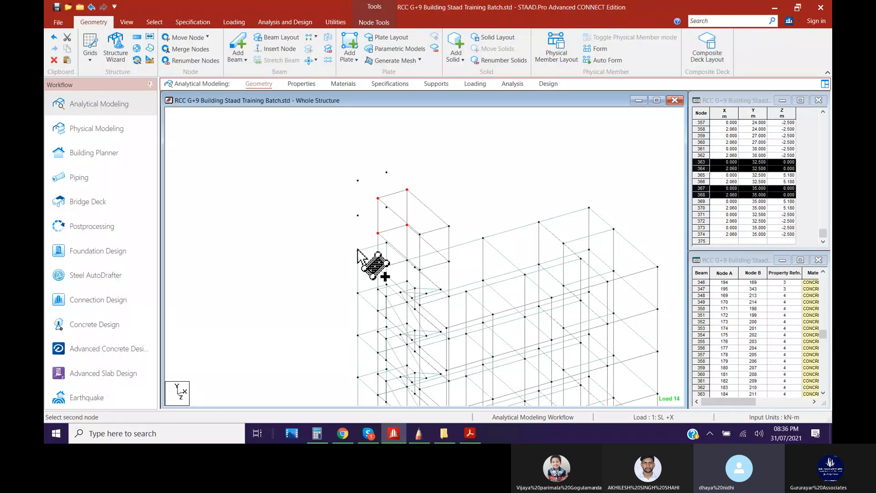
left_click(359, 215)
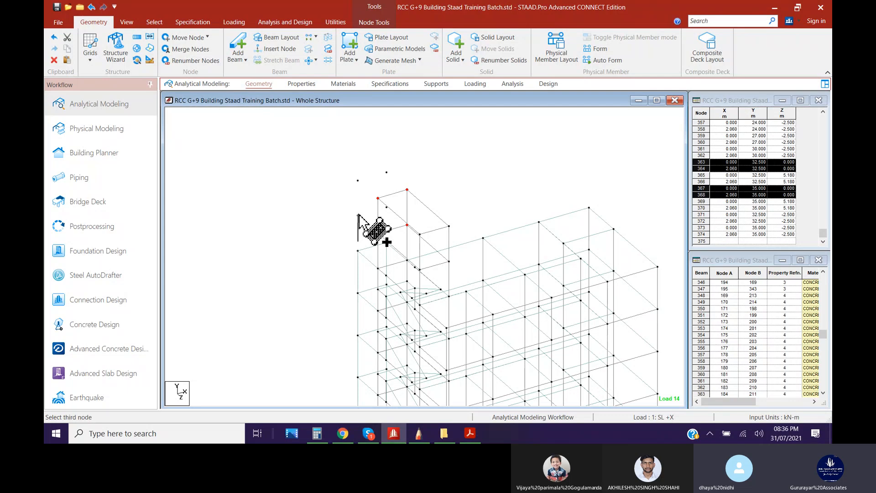
left_click(378, 233)
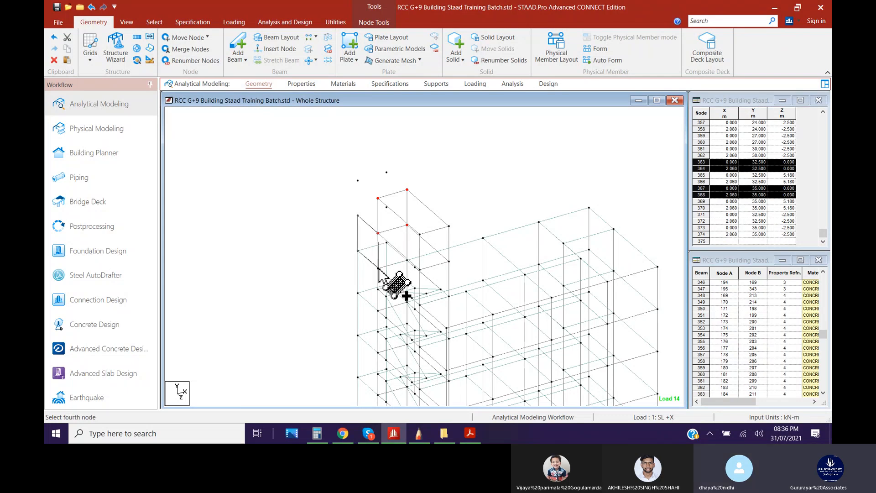
left_click(378, 268)
Add a four-node plate for the lift's rear wall at Z = -2.5 m, between the 32.5 m and 35 m levels
left_click(358, 214)
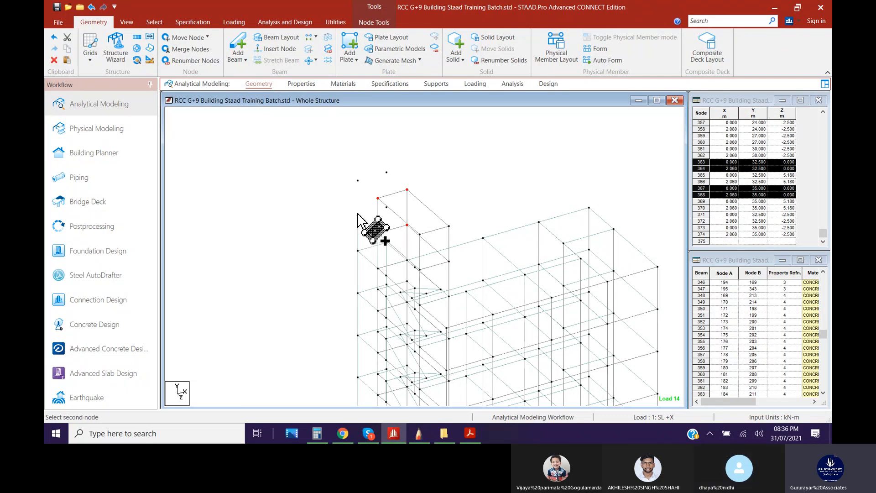
left_click(358, 180)
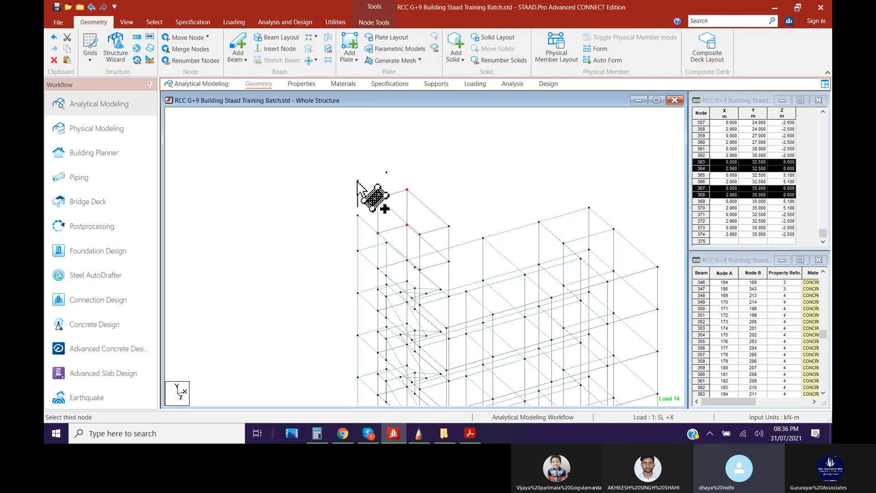
left_click(387, 172)
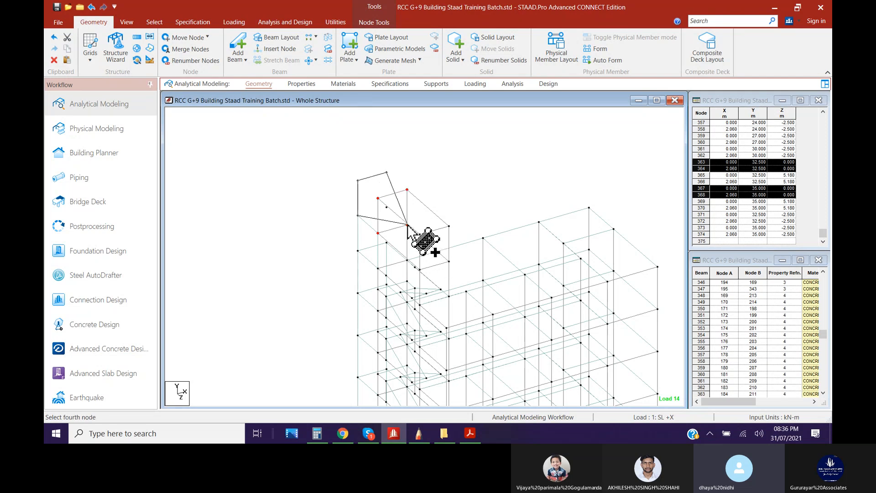
left_click(382, 215)
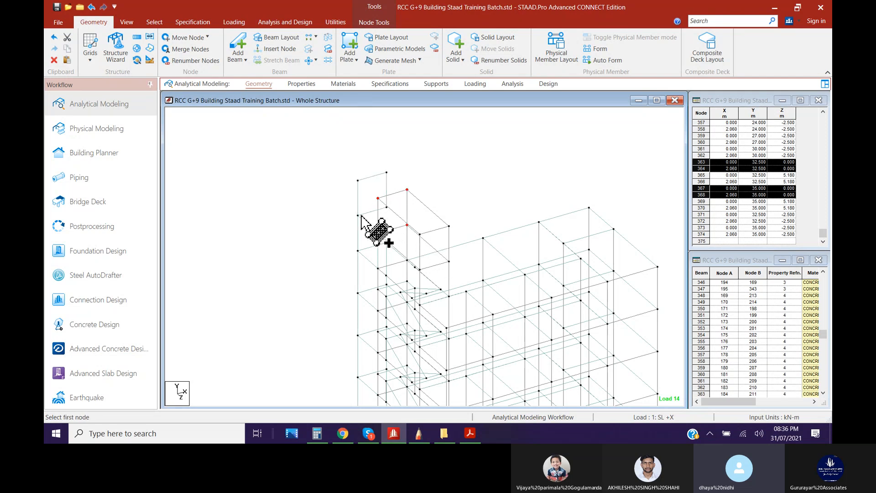
Add a four-node plate for the lift's side wall at X = 2.06, from the roof up to the 32.5 m level
left_click(407, 261)
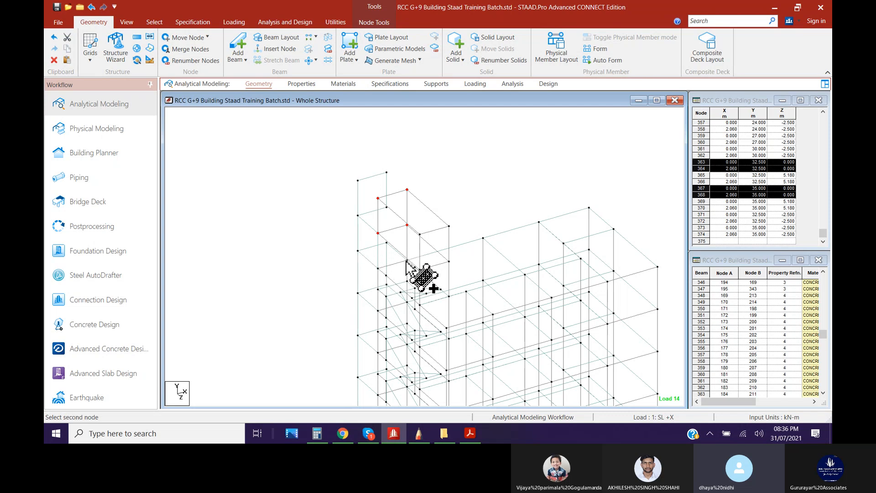
left_click(407, 225)
left_click(387, 207)
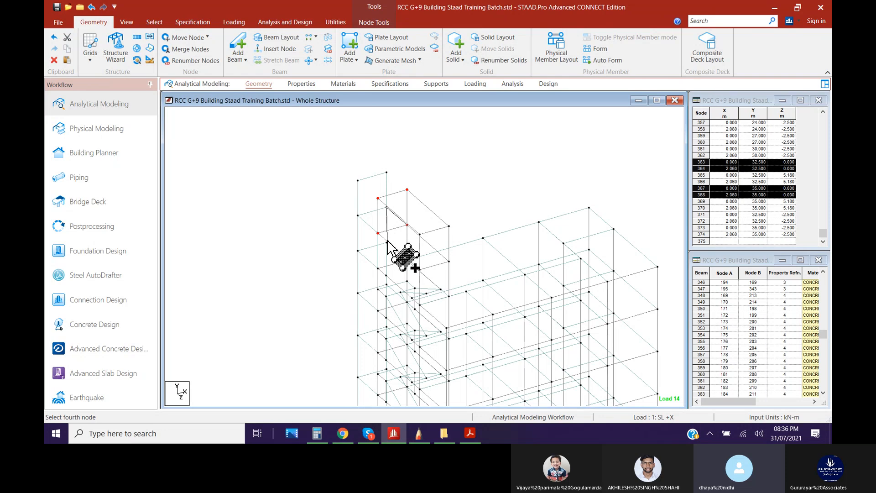
left_click(387, 243)
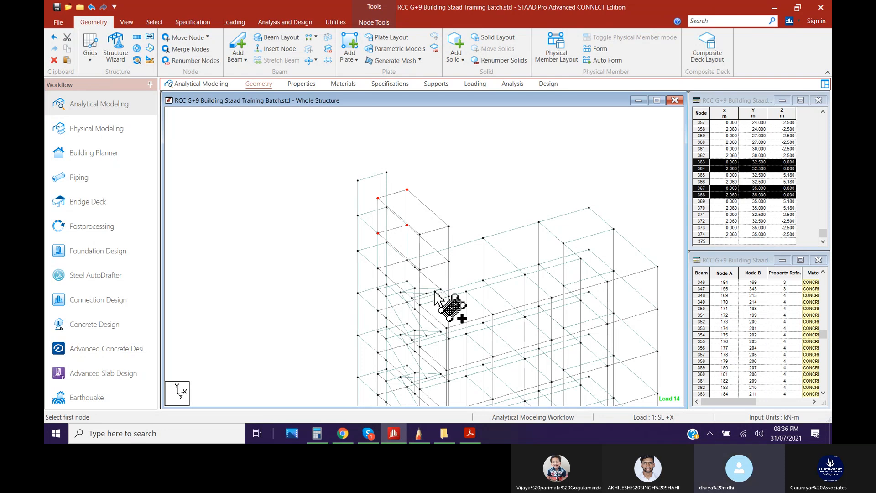
Add four-node plates for the lift's side walls at X = 2.06 and X = 0, between the 32.5 m and 35 m levels
left_click(387, 208)
left_click(387, 172)
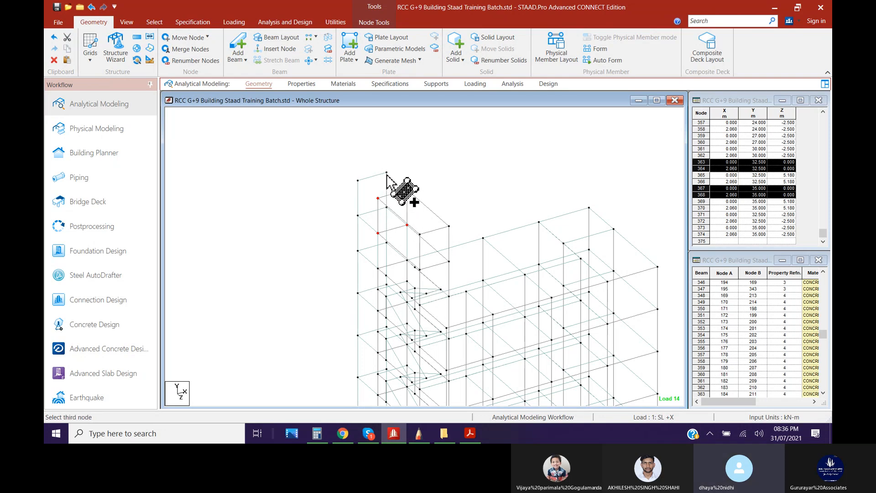
left_click(407, 189)
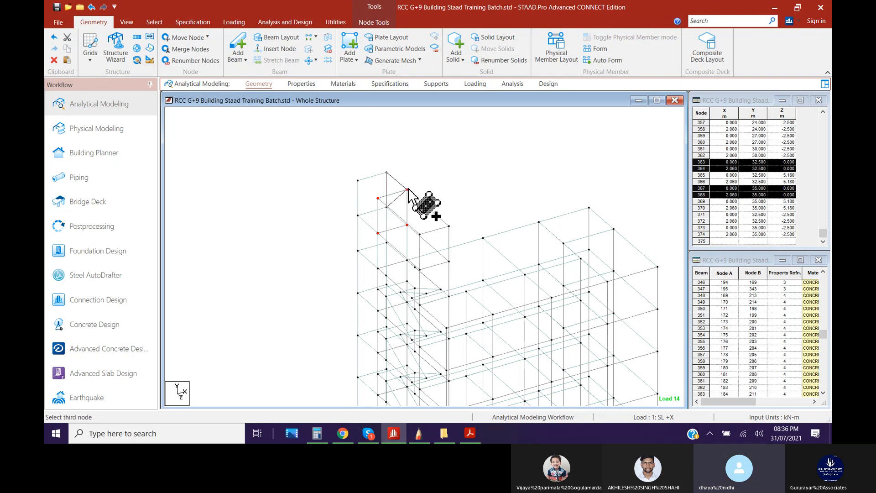
left_click(407, 225)
left_click(357, 180)
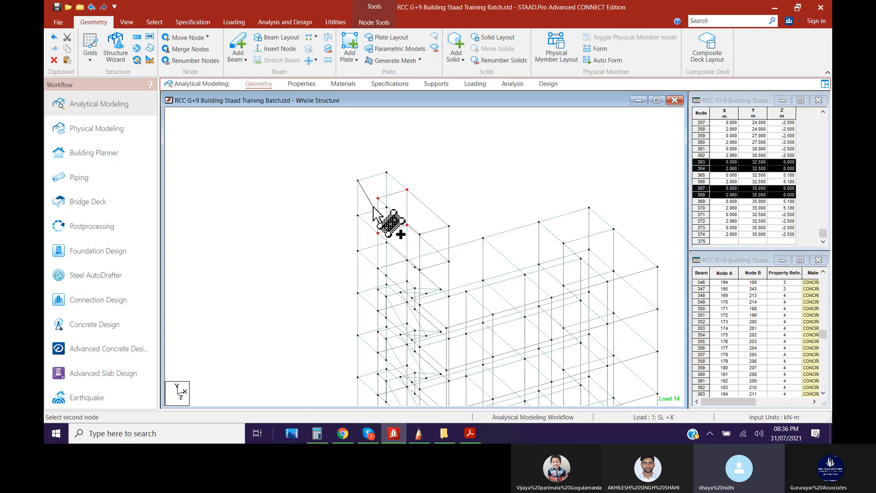
left_click(378, 198)
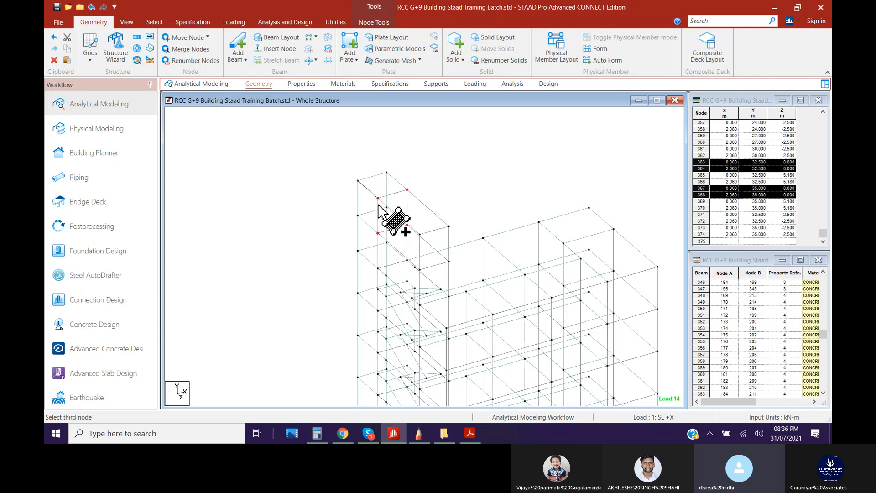
left_click(378, 233)
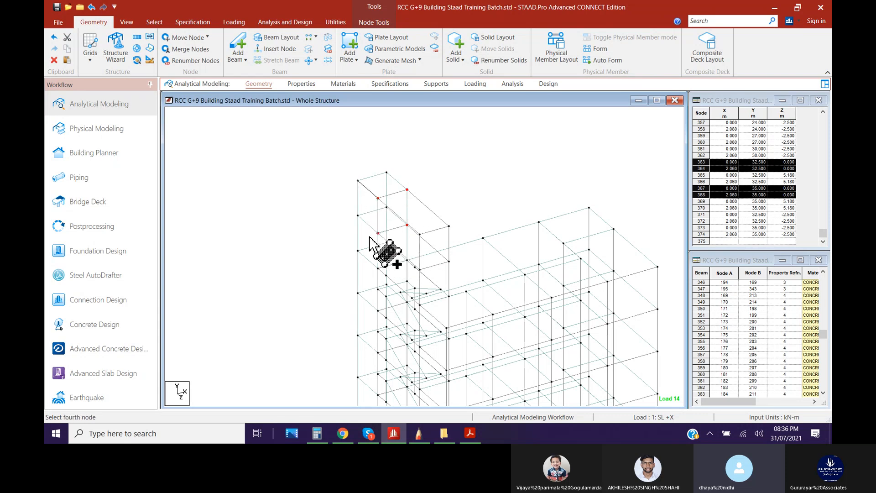
left_click(358, 215)
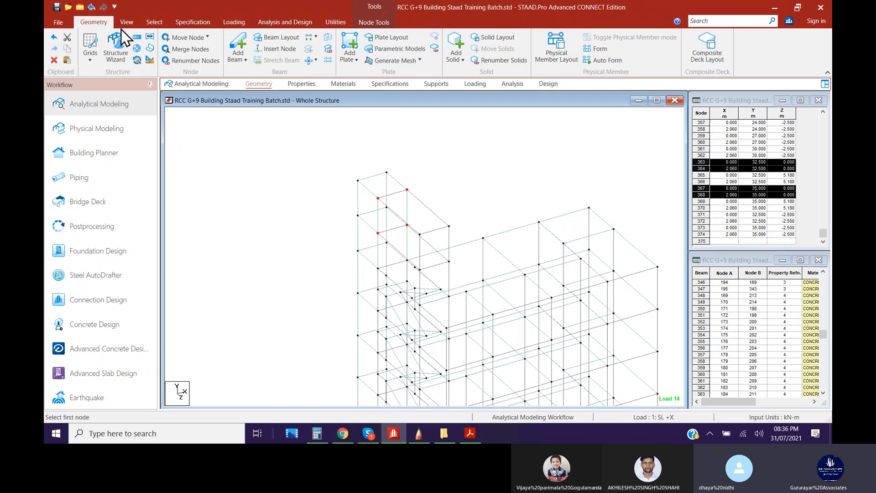
Clear the node selection and examine the lift walls above the roof in the 3D rendered view
left_click(155, 22)
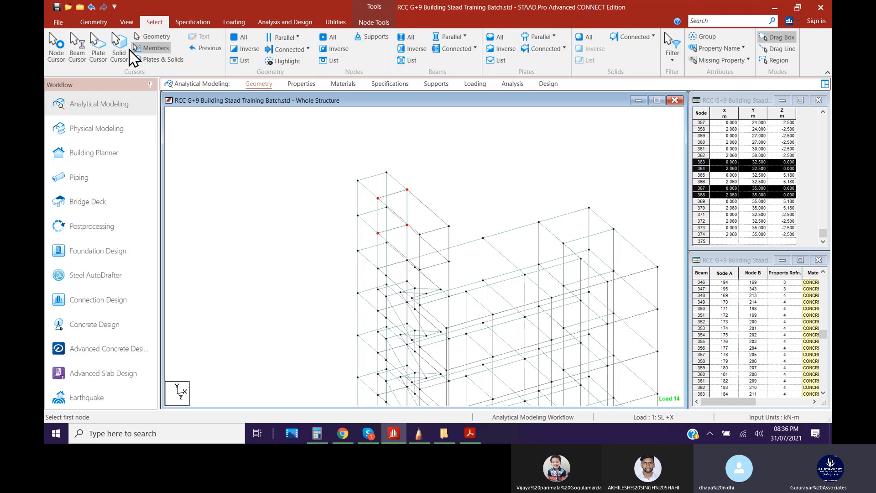
left_click(77, 50)
scroll(279, 205, "down", 1)
middle_click_drag(344, 247, 301, 195)
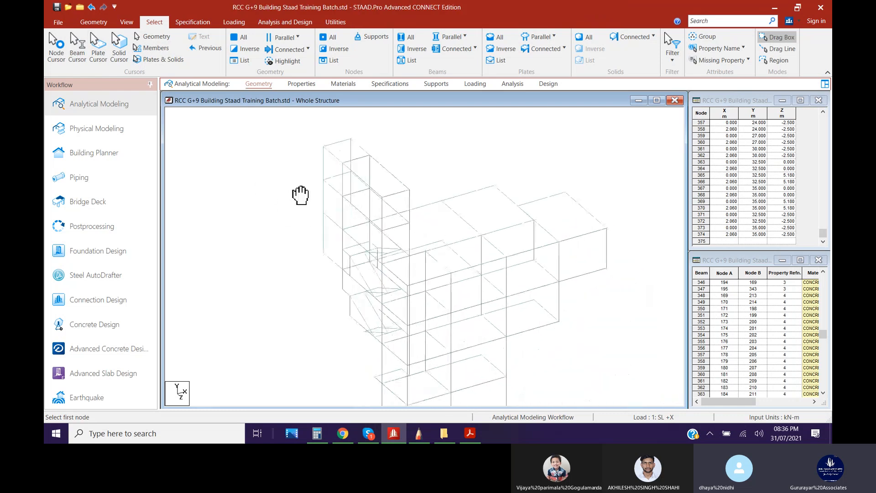
scroll(317, 235, "down", 2)
middle_click_drag(322, 237, 316, 227)
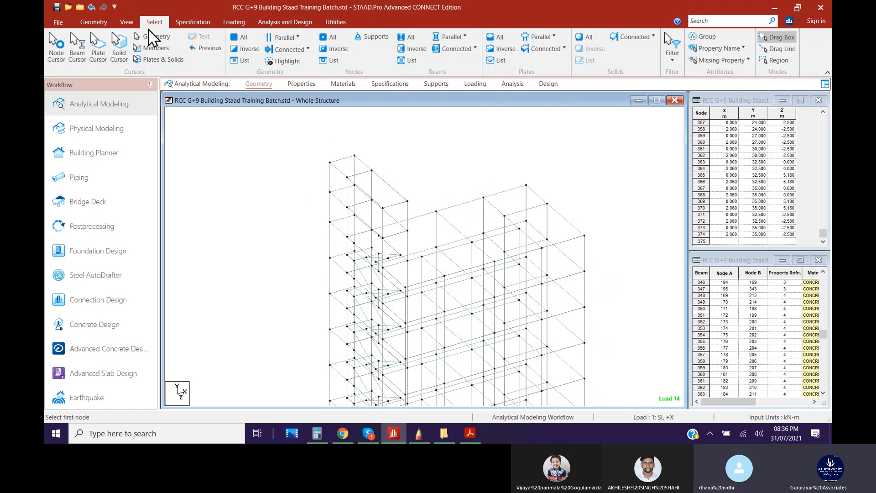
left_click(128, 23)
left_click(643, 46)
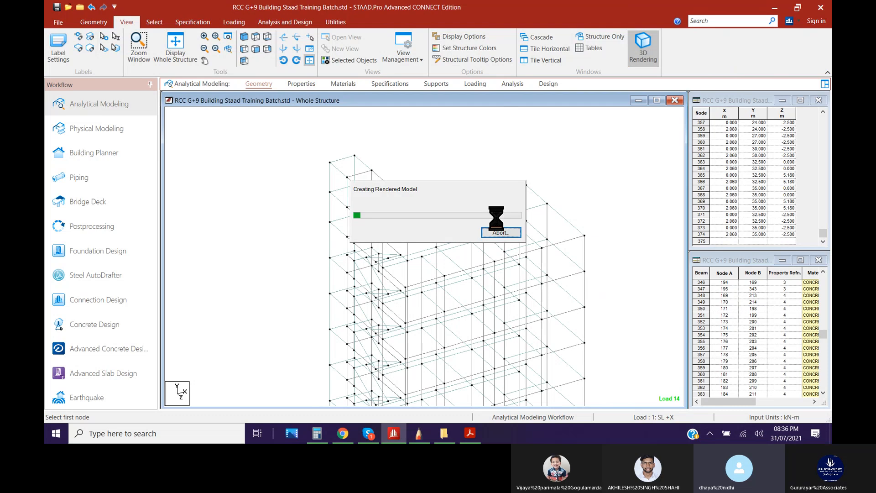
left_click_drag(513, 270, 817, 206)
left_click(817, 205)
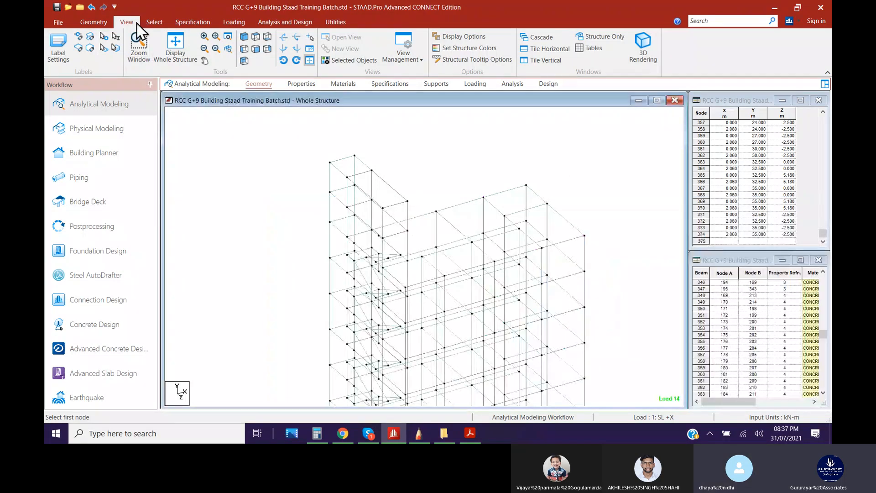
Delete the lift's two side wall plates and rear wall plate between 32.5 m and 35 m, together with their orphaned nodes
left_click(155, 22)
left_click(98, 46)
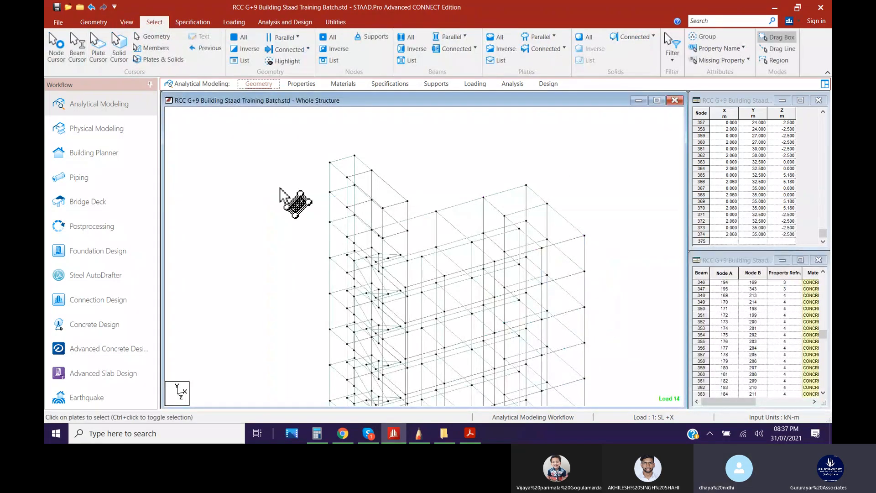
left_click(338, 188)
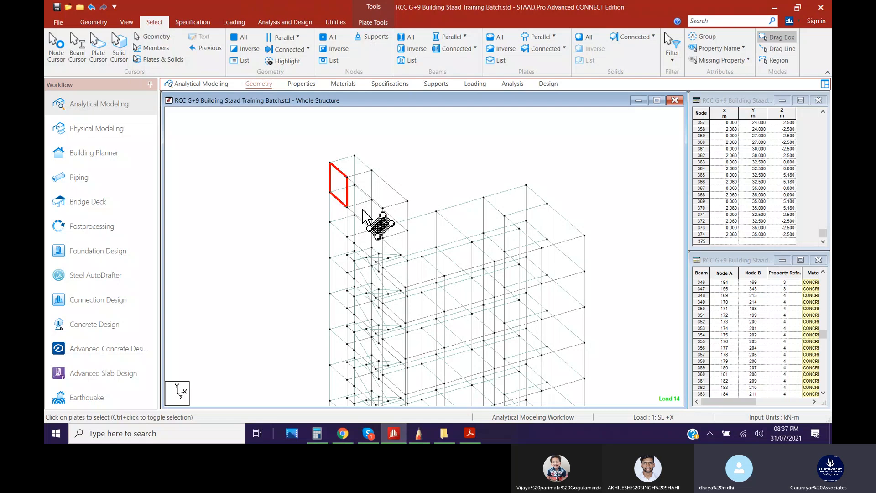
key("Delete")
left_click(414, 239)
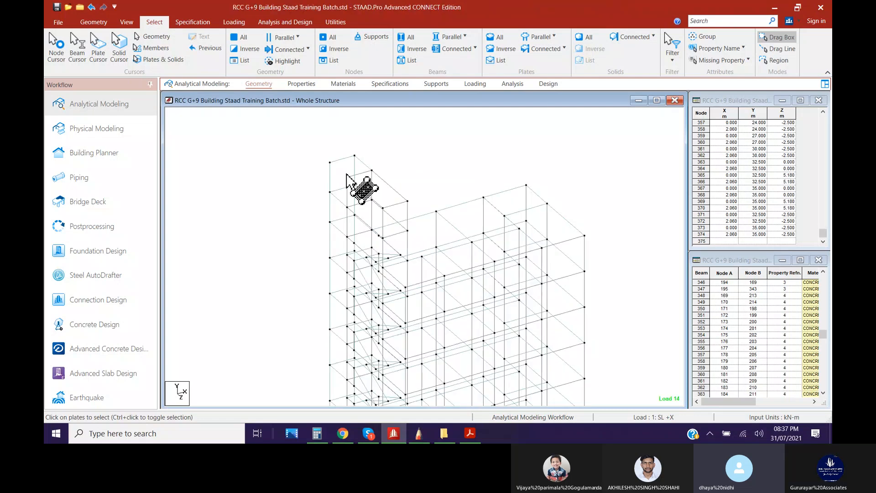
left_click(347, 176)
key("Delete")
left_click(409, 235)
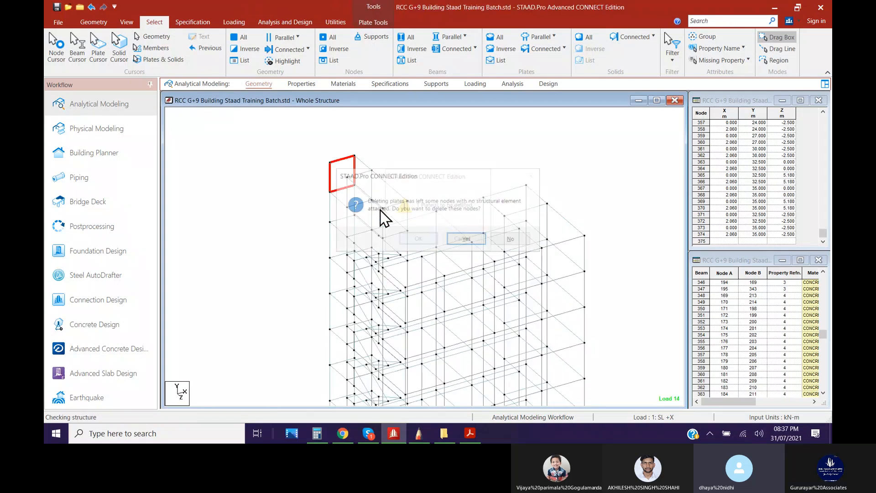
left_click(469, 237)
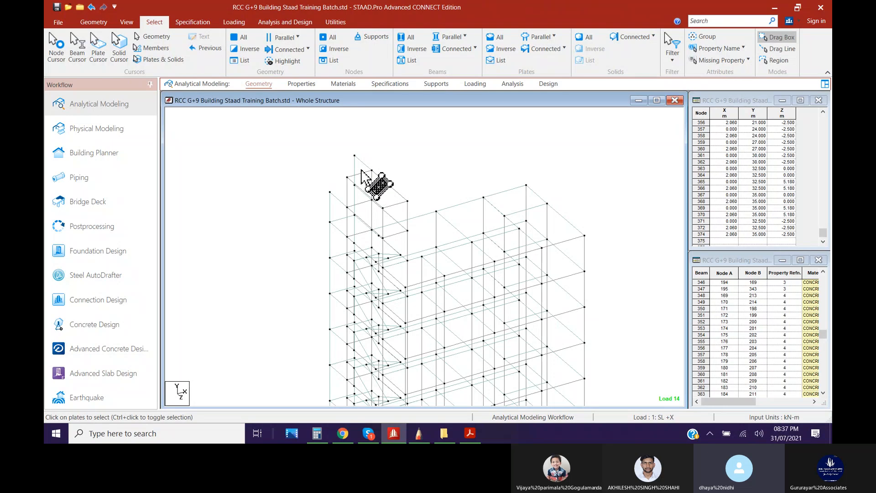
left_click(369, 180)
key("Delete")
left_click(424, 241)
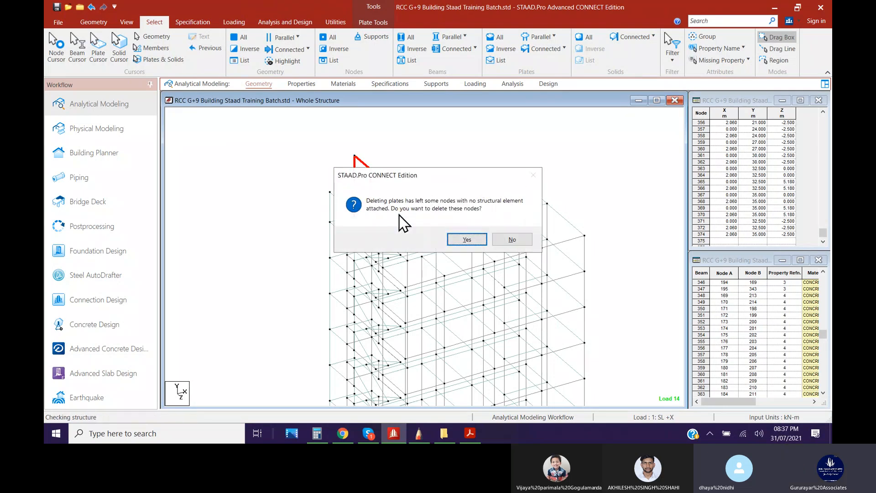
left_click(461, 240)
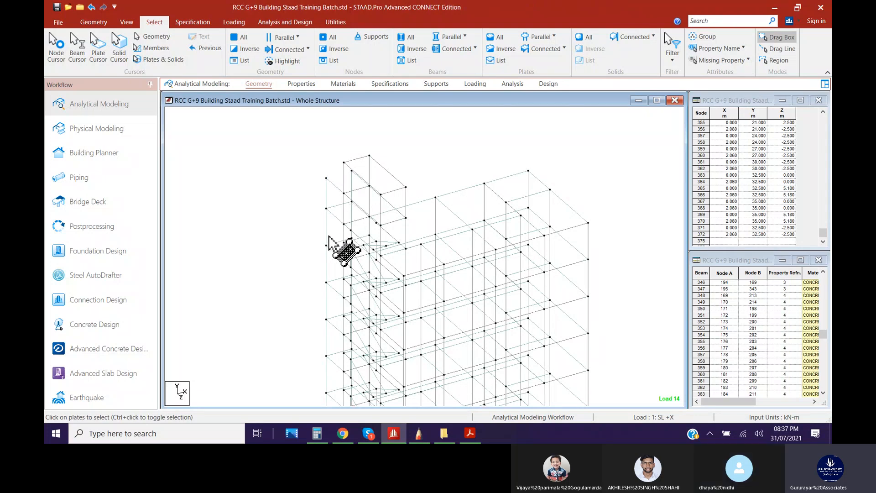
Add a four-node plate for the lift's rear wall at Z = -2.5 m, from the roof to the 32.5 m level, and save the model
left_click(93, 21)
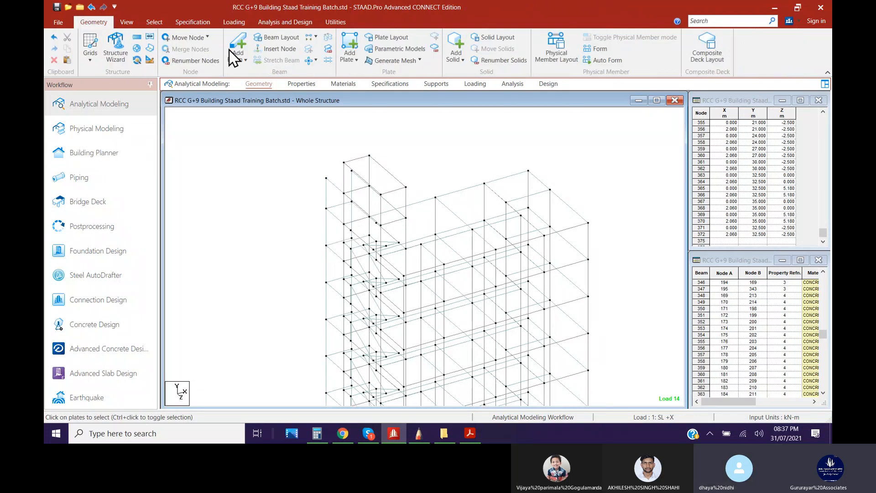
left_click(349, 50)
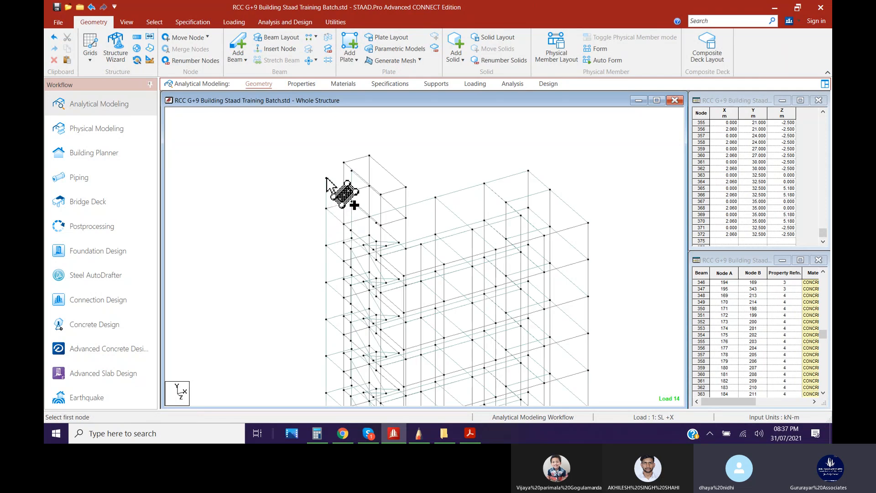
left_click(326, 177)
left_click(351, 171)
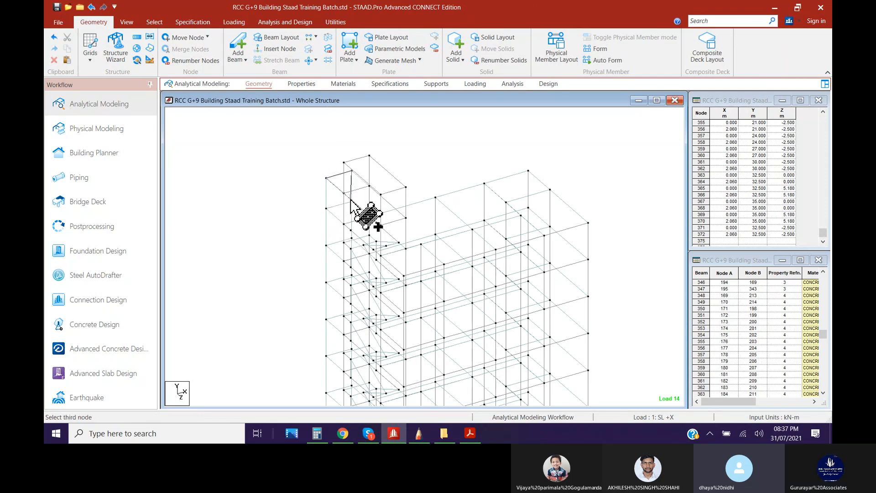
left_click(351, 201)
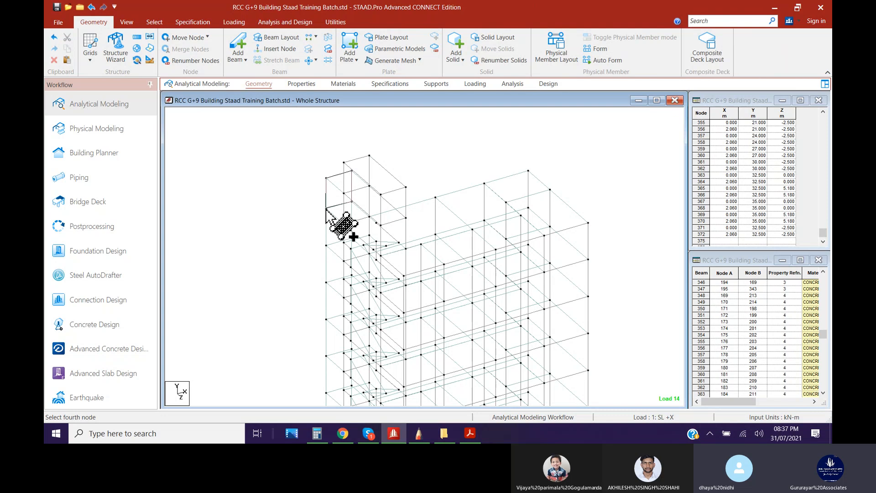
left_click(326, 208)
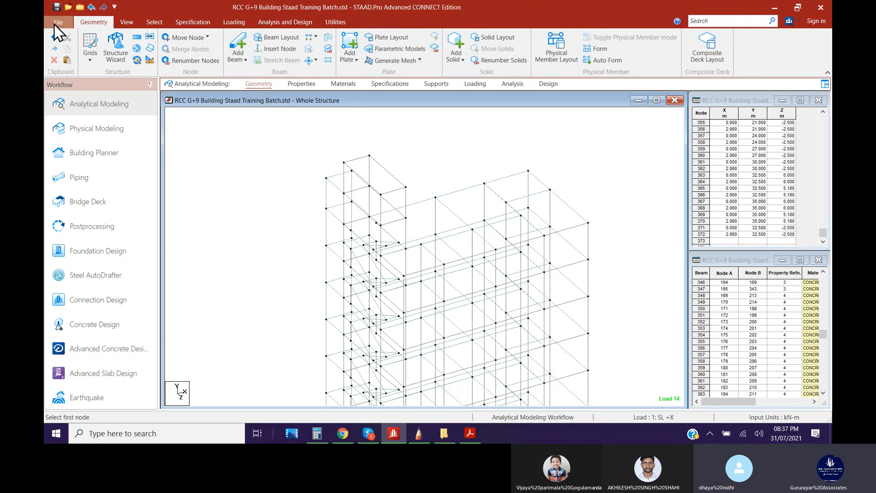
left_click(65, 8)
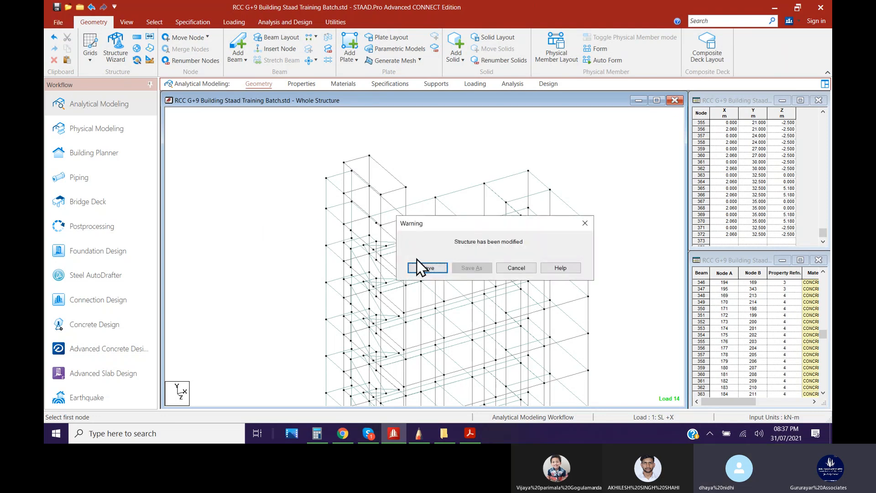
left_click(427, 267)
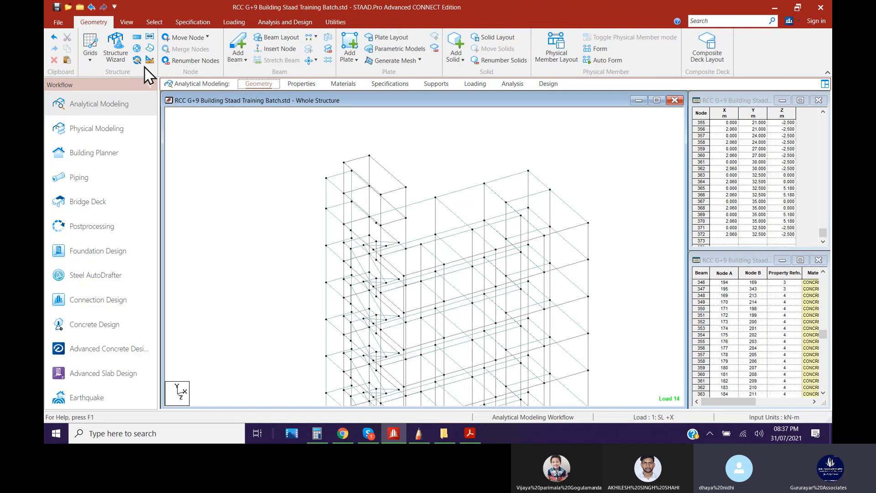
Examine the extended lift walls above the roof in the 3D rendered view, then close it
left_click(127, 23)
left_click(641, 46)
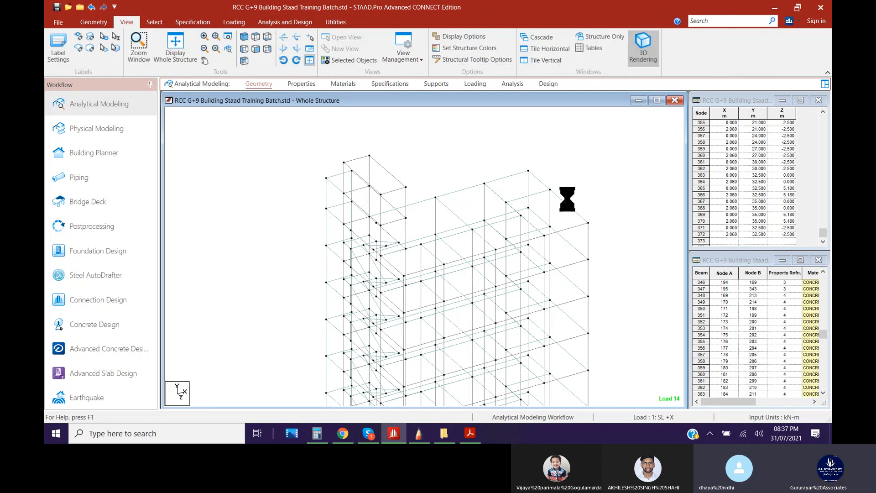
left_click_drag(445, 293, 409, 179)
scroll(398, 141, "up", 5)
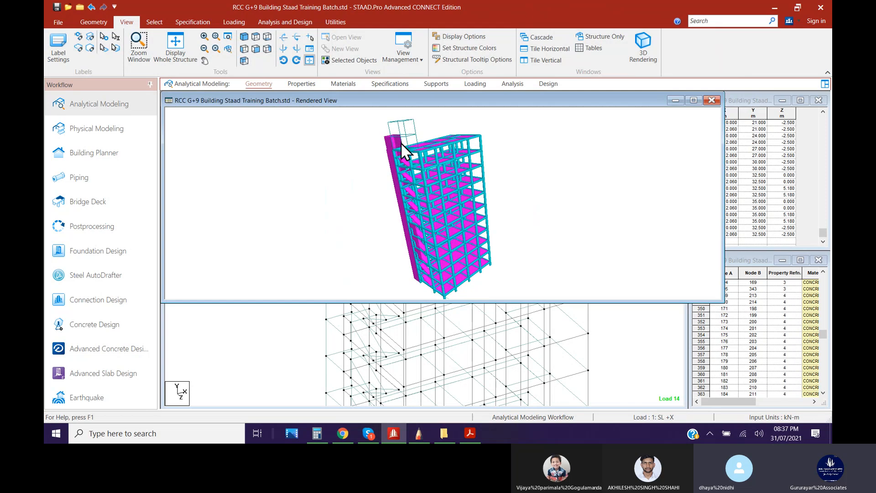
scroll(404, 127, "up", 5)
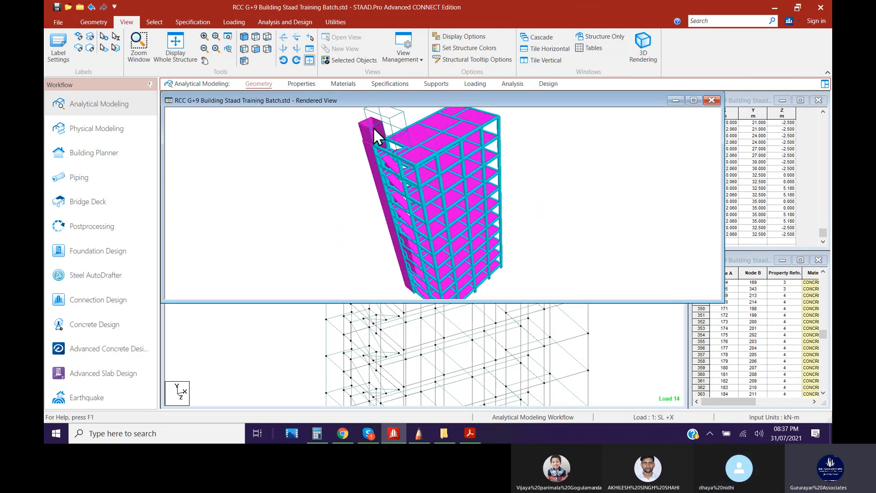
left_click_drag(376, 125, 360, 179)
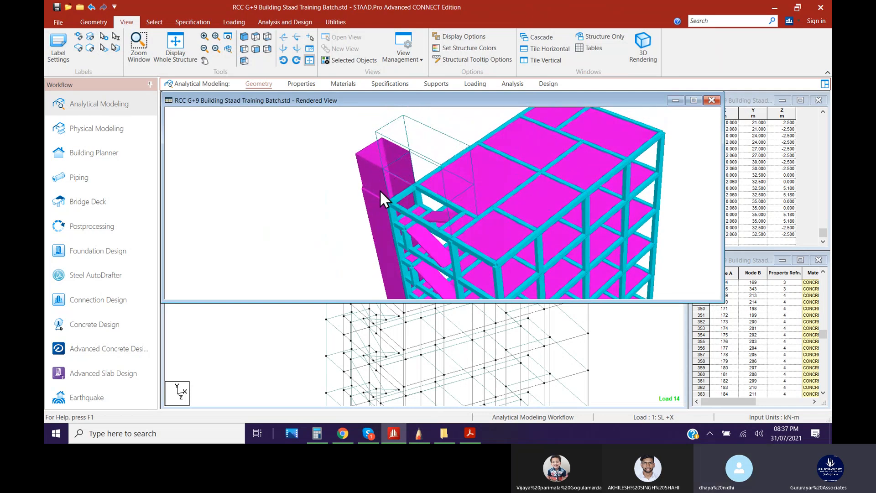
left_click(711, 100)
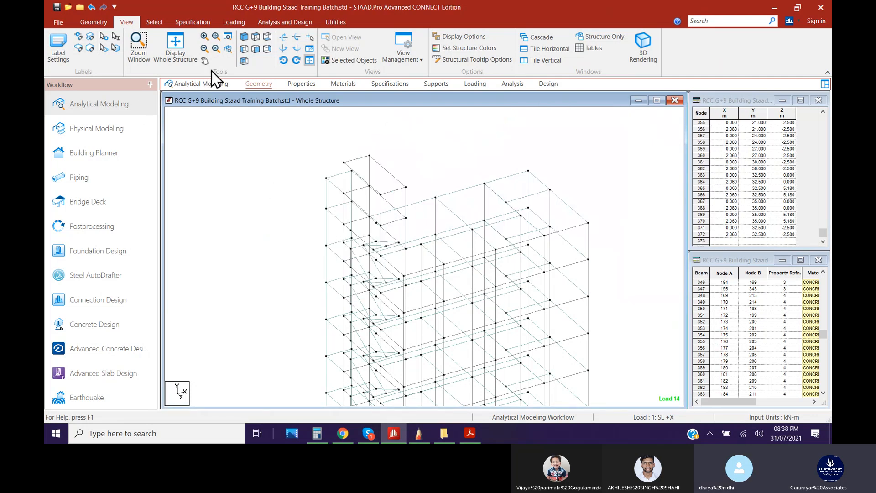
Add a four-node horizontal plate across the lift shaft at the 30 m roof level
left_click(245, 39)
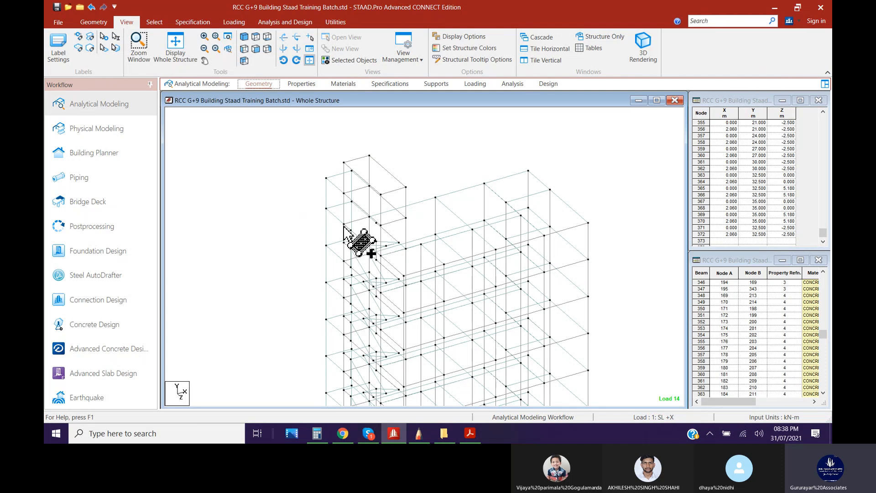
left_click(326, 208)
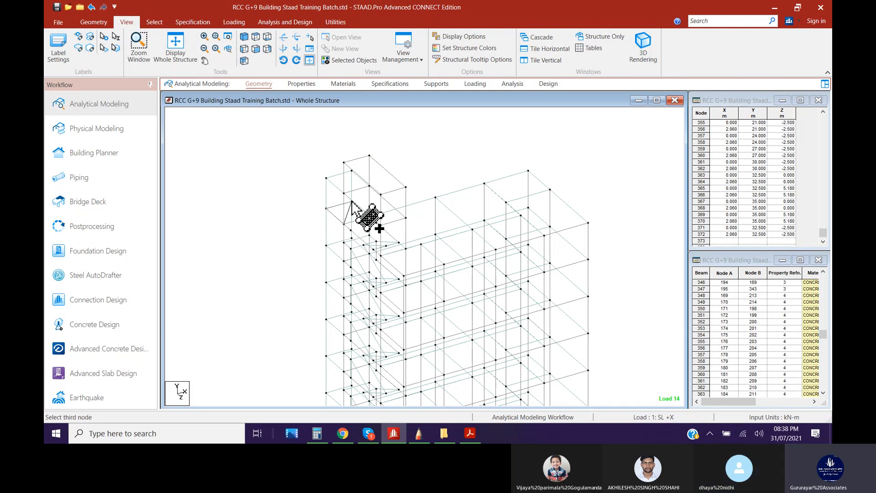
left_click(351, 202)
left_click(376, 224)
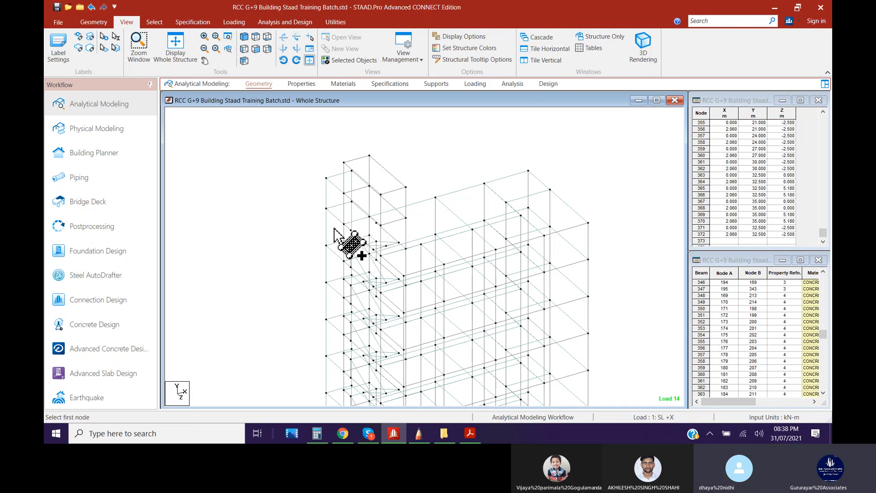
middle_click_drag(354, 281, 336, 251)
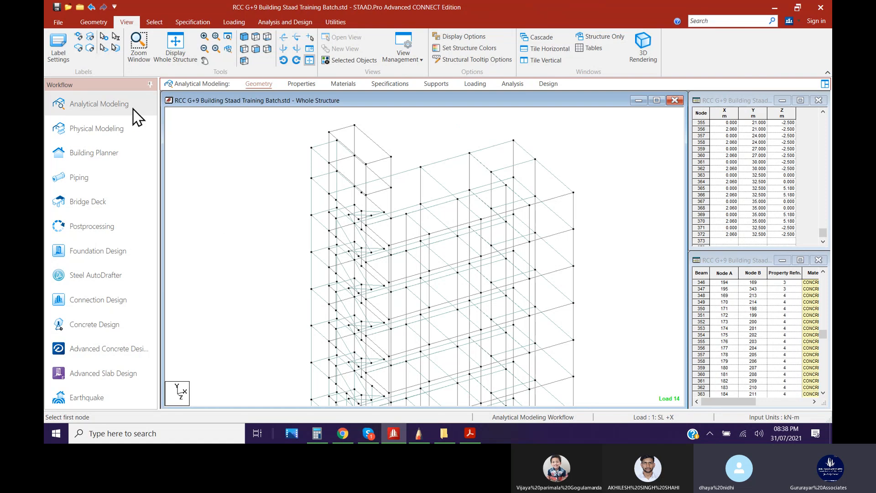
Assign the Plate 0.25 thickness to the new lift plates between the roof and the 32.5 m level
left_click(302, 84)
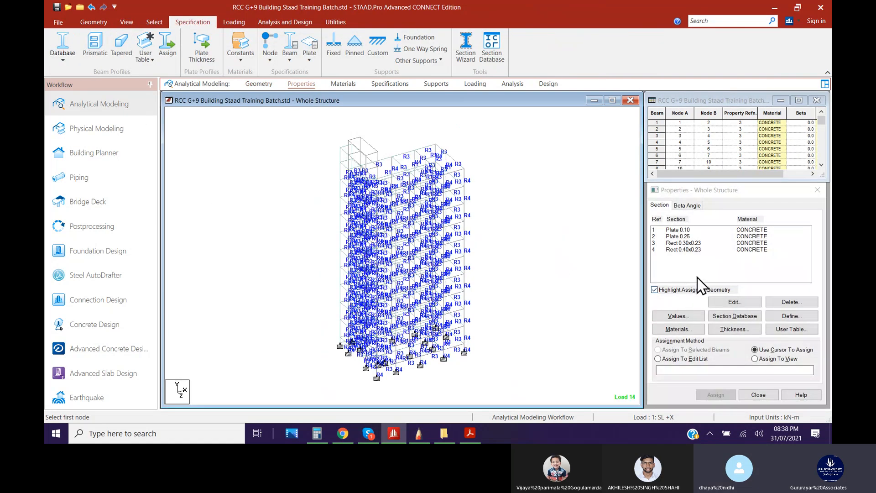
left_click(679, 237)
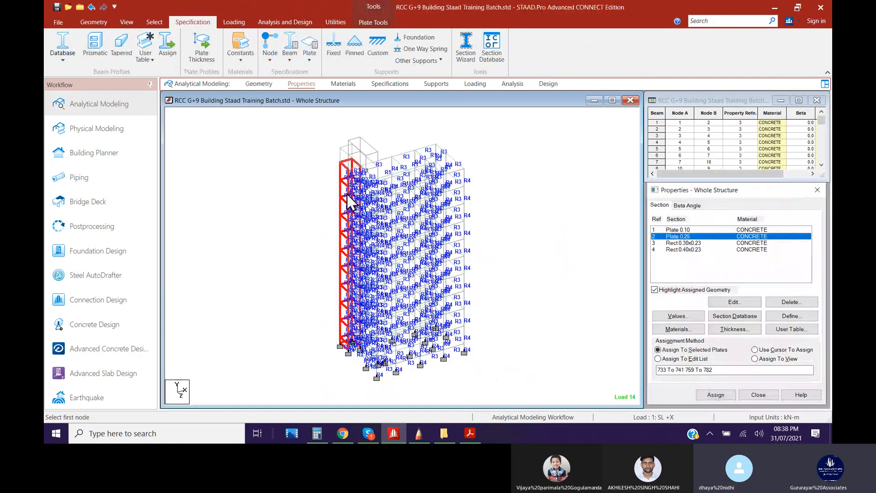
scroll(343, 160, "up", 3)
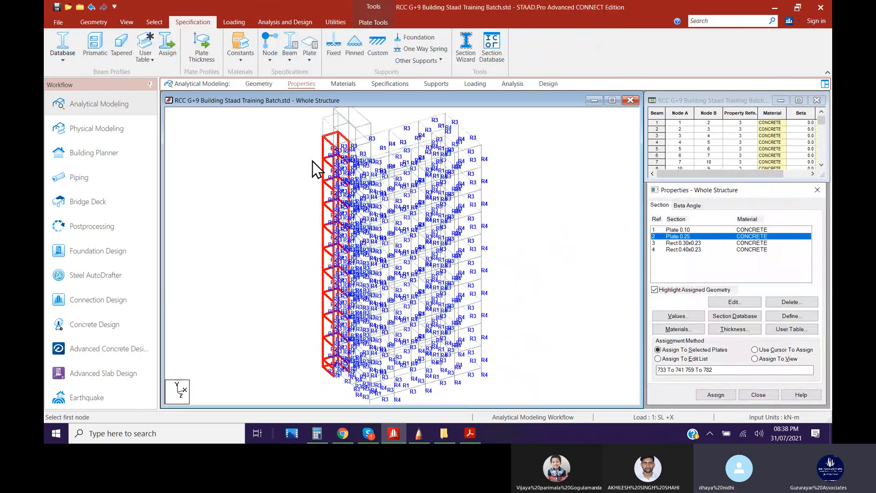
middle_click_drag(304, 152, 375, 297)
scroll(375, 297, "up", 4)
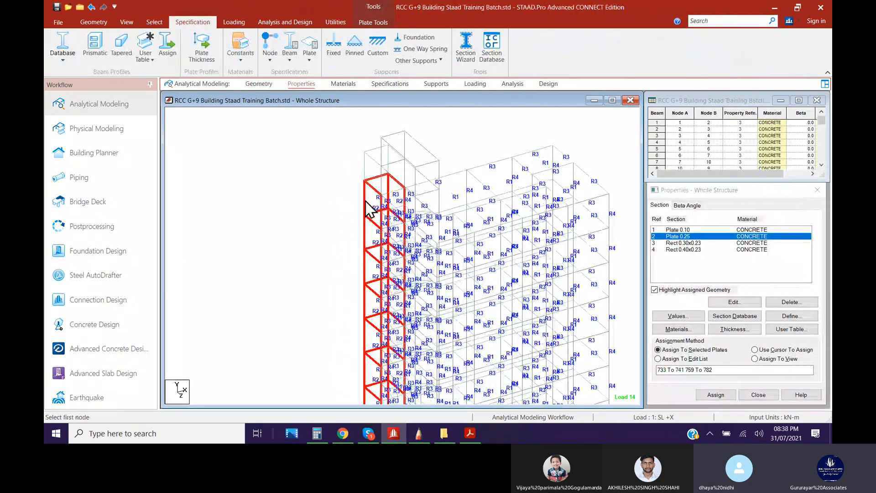
scroll(352, 233, "up", 1)
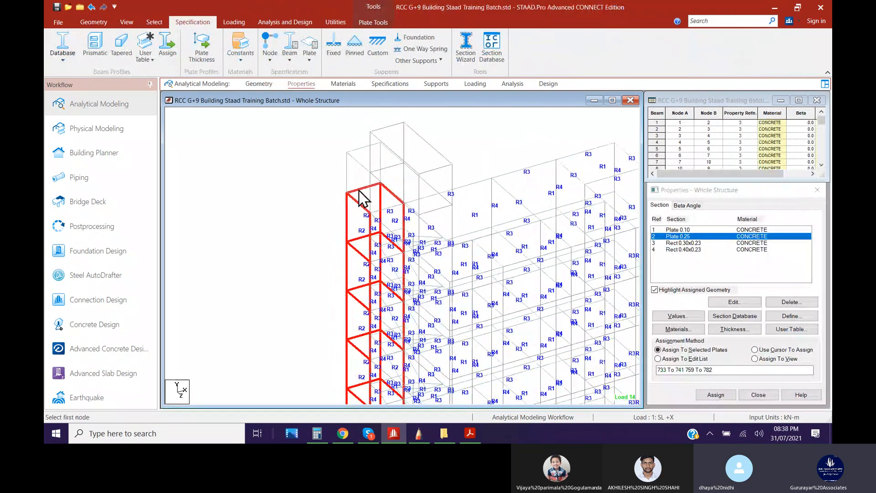
left_click(154, 22)
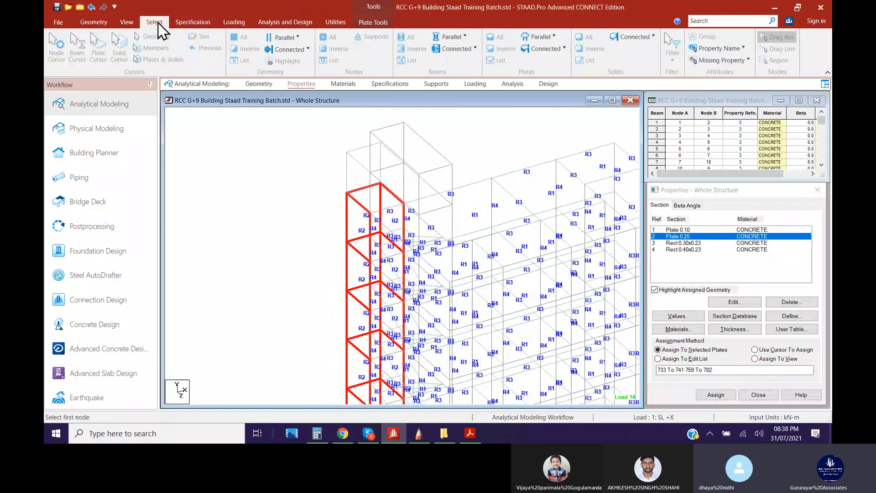
left_click(361, 194)
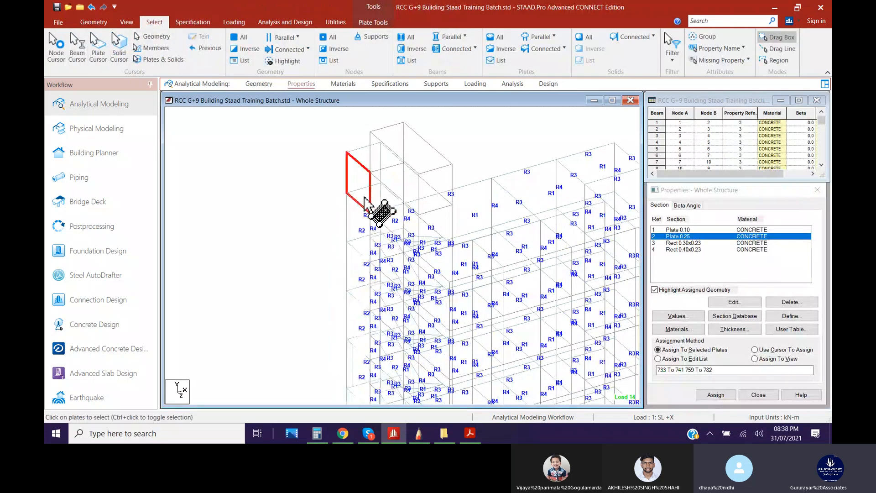
left_click(364, 167, "ctrl")
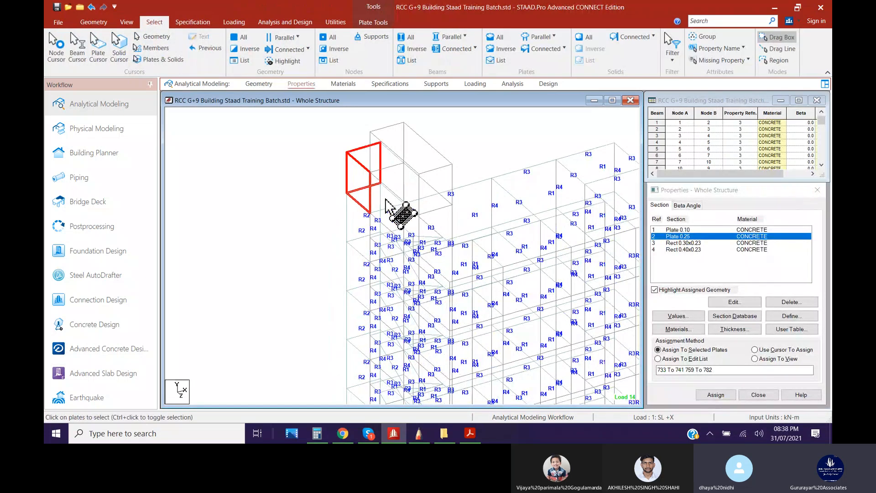
left_click(391, 174, "ctrl")
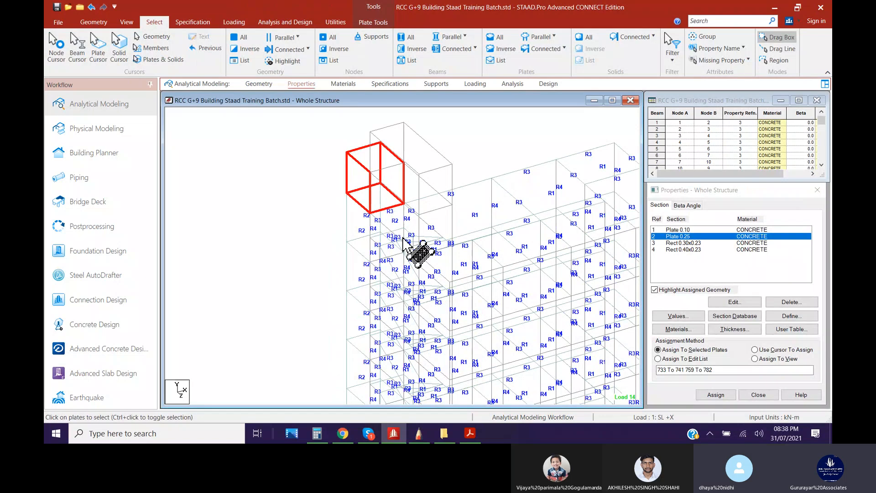
left_click(708, 396)
left_click(754, 323)
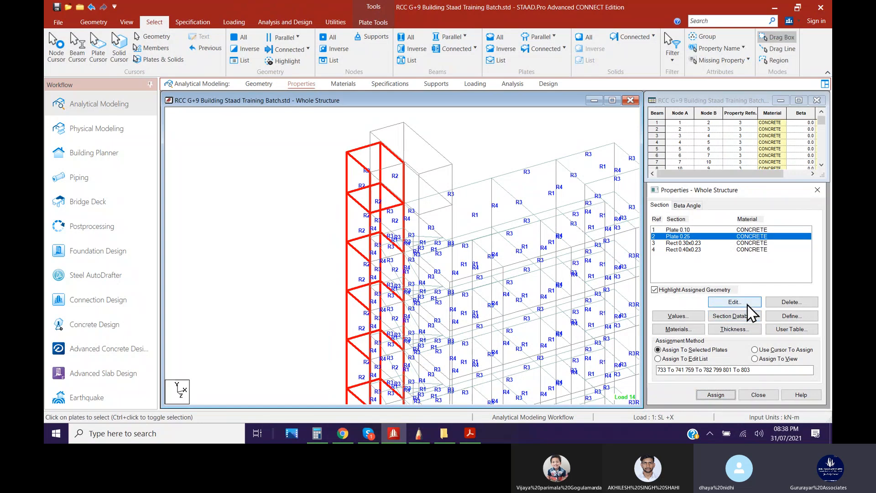
Assign the Rect 0.40x0.23 section to the staircase bay columns above the roof, up to 35 m
left_click(685, 249)
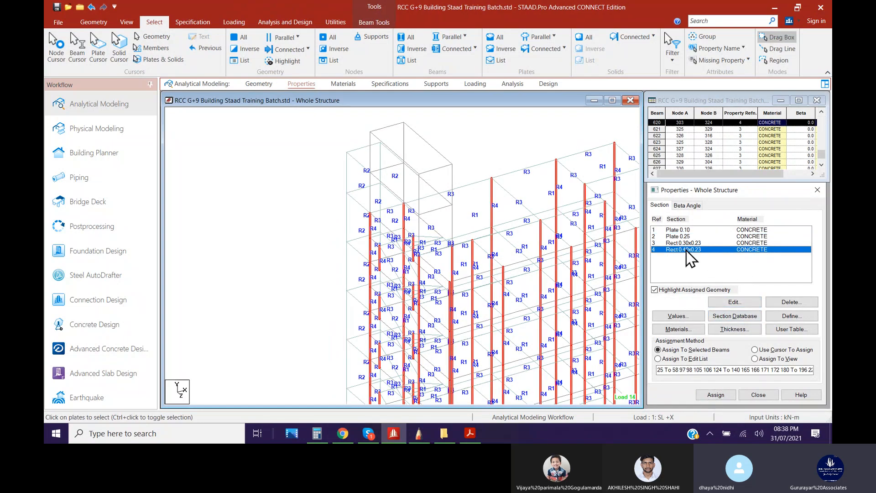
left_click(76, 51)
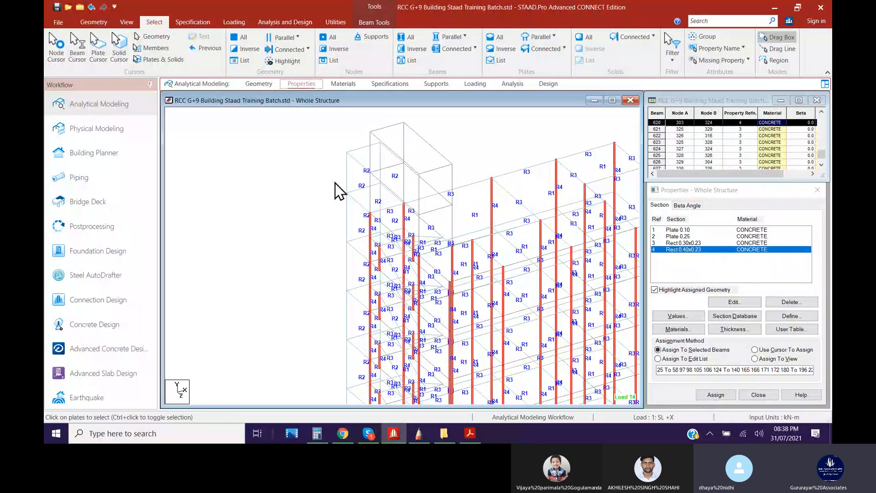
left_click(371, 197, "ctrl")
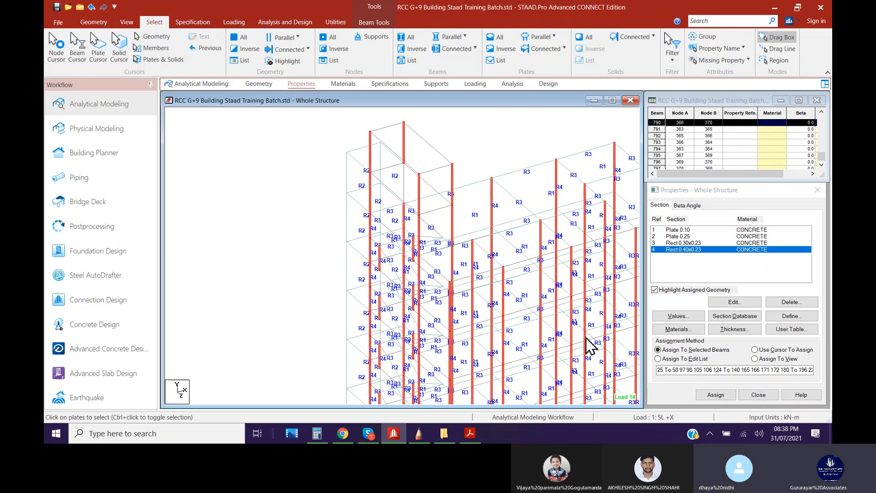
left_click(715, 395)
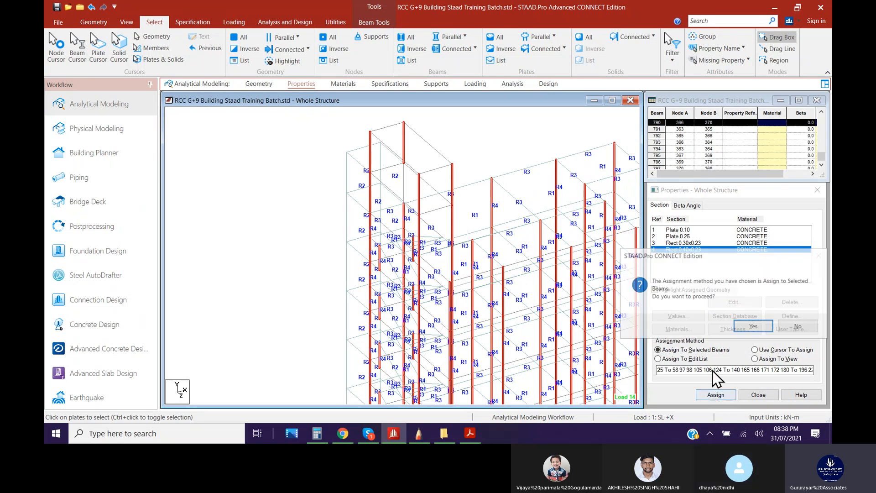
left_click(737, 331)
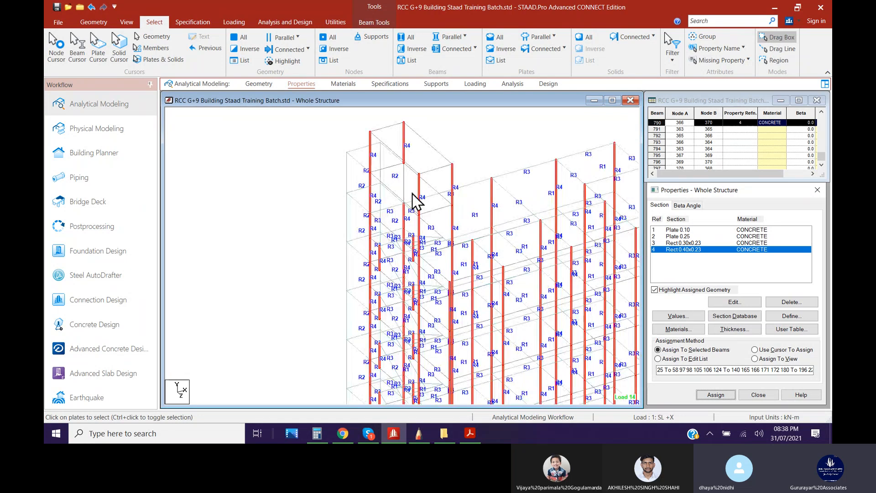
Assign the Rect 0.30x0.23 section to the eight staircase bay beams at 32.5 m and 35 m, and clear the selection
left_click(682, 243)
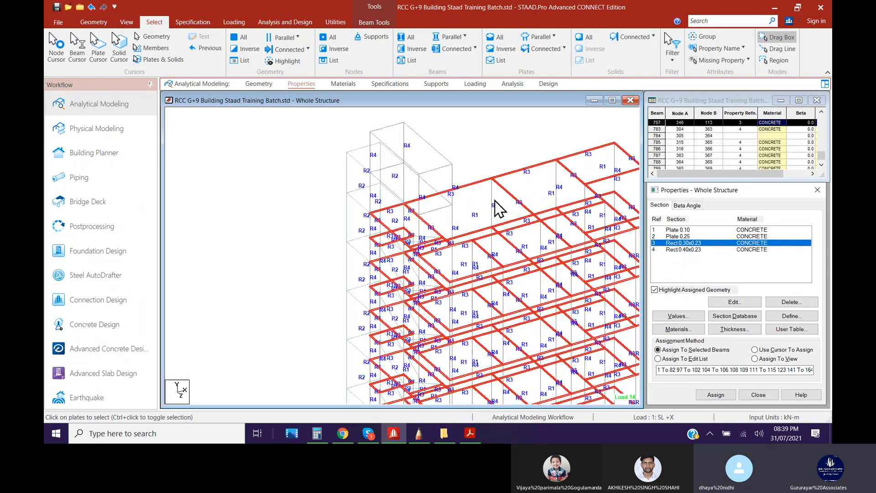
left_click(392, 143)
left_click(434, 148, "ctrl")
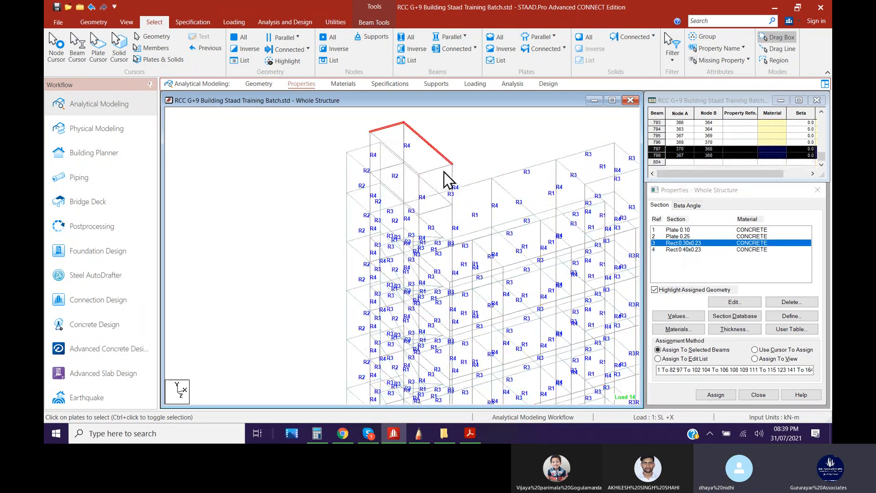
left_click(445, 184, "ctrl")
left_click(391, 151, "ctrl")
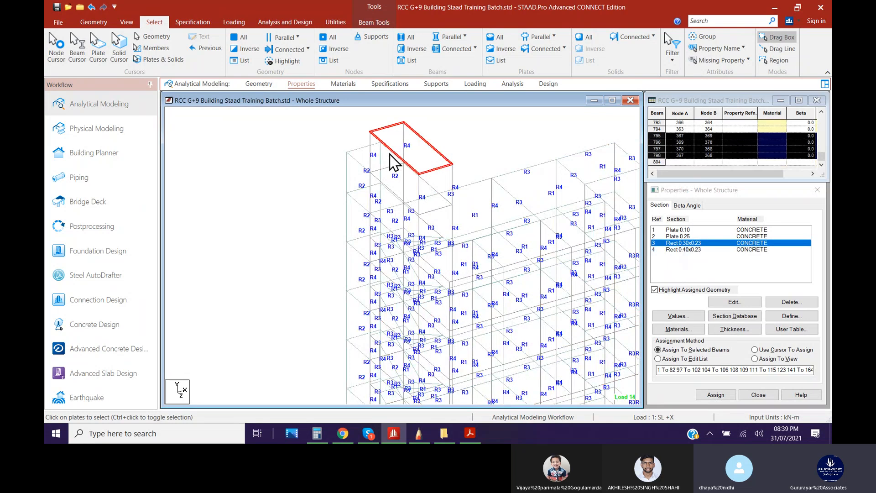
left_click(436, 204, "ctrl")
left_click(397, 173, "ctrl")
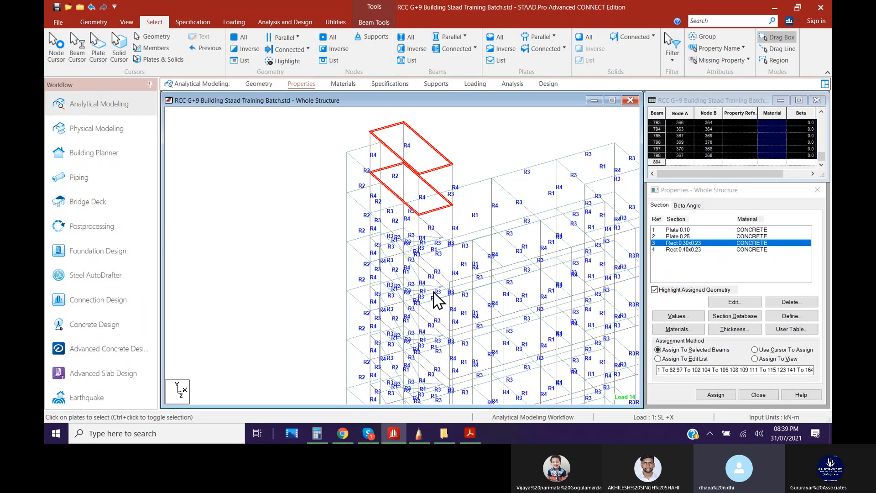
left_click(715, 395)
left_click(742, 326)
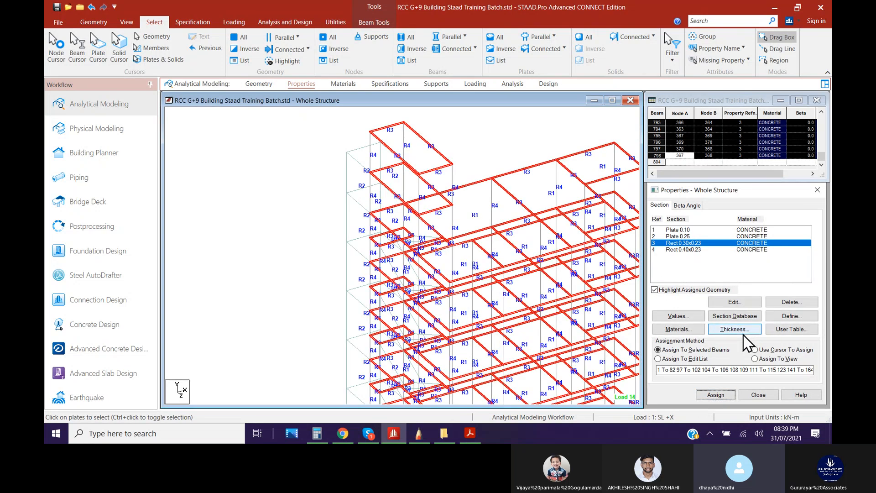
left_click(310, 237)
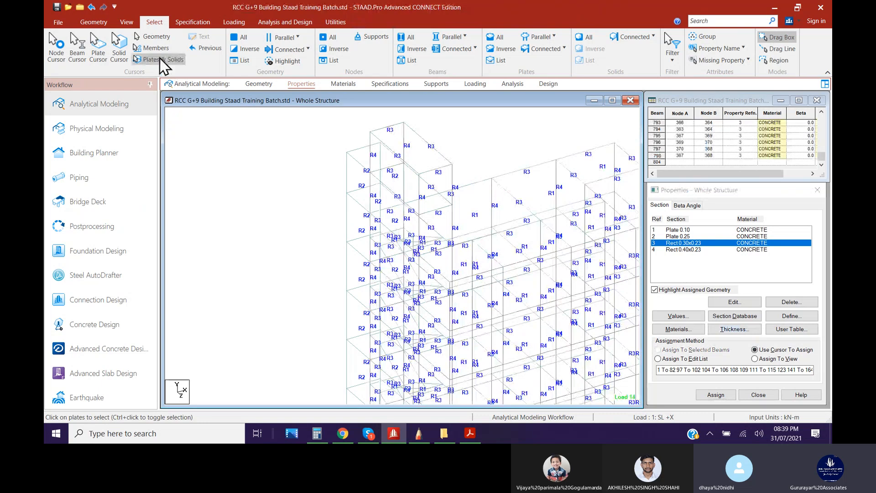
Examine the lift walls and staircase bay above the roof in the 3D rendered view, then close it
left_click(123, 23)
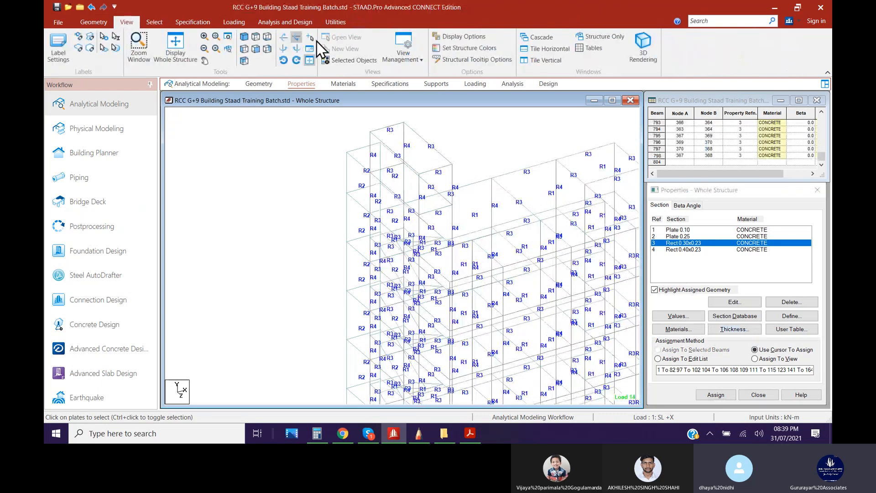
left_click(644, 55)
scroll(418, 187, "up", 5)
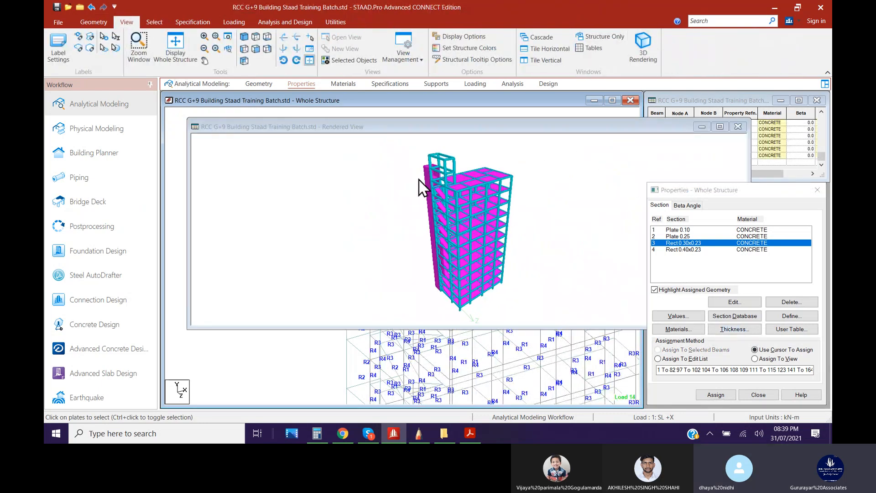
scroll(423, 157, "up", 3)
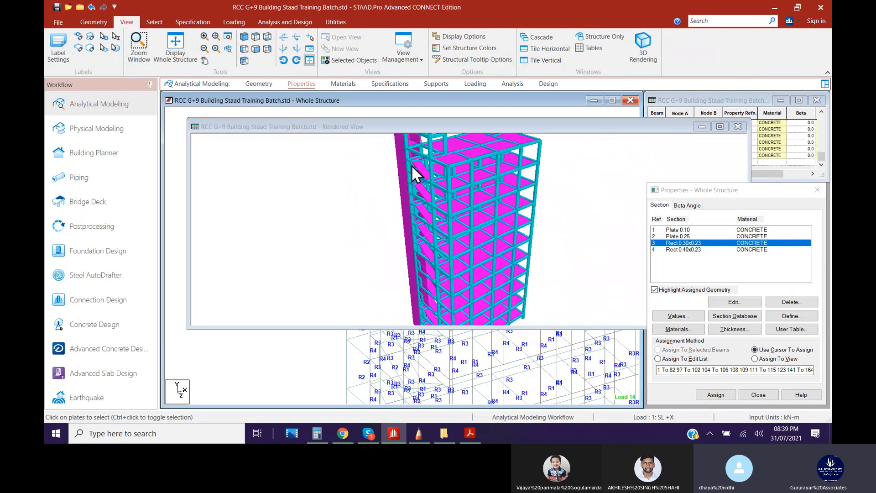
left_click_drag(424, 209, 475, 307)
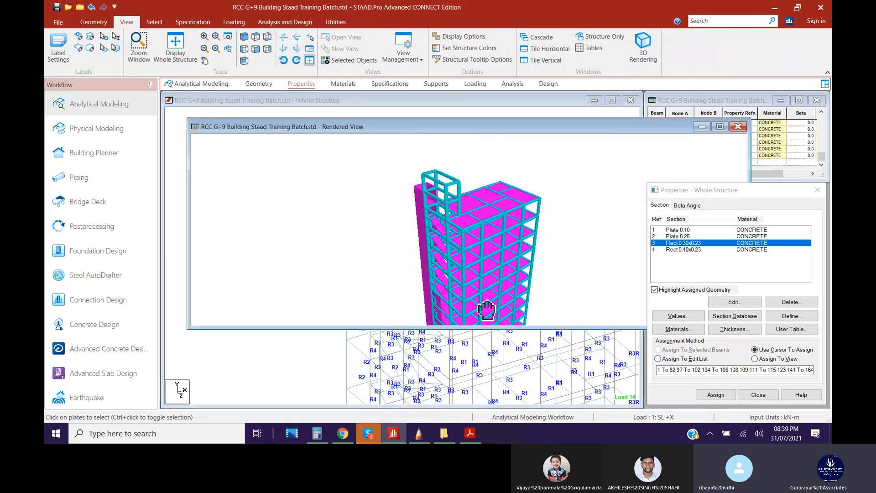
left_click(283, 48)
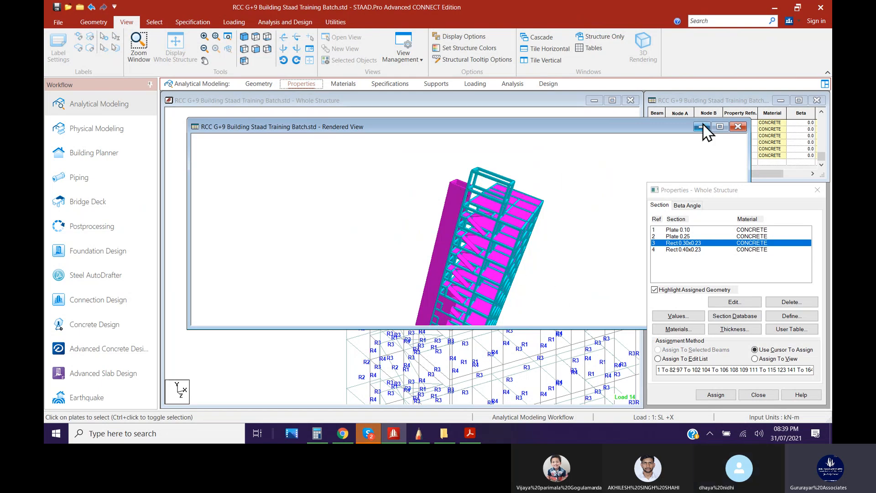
left_click(739, 127)
Add a four-node plate covering the top of the lift shaft at the 32.5 m level
scroll(284, 182, "up", 2)
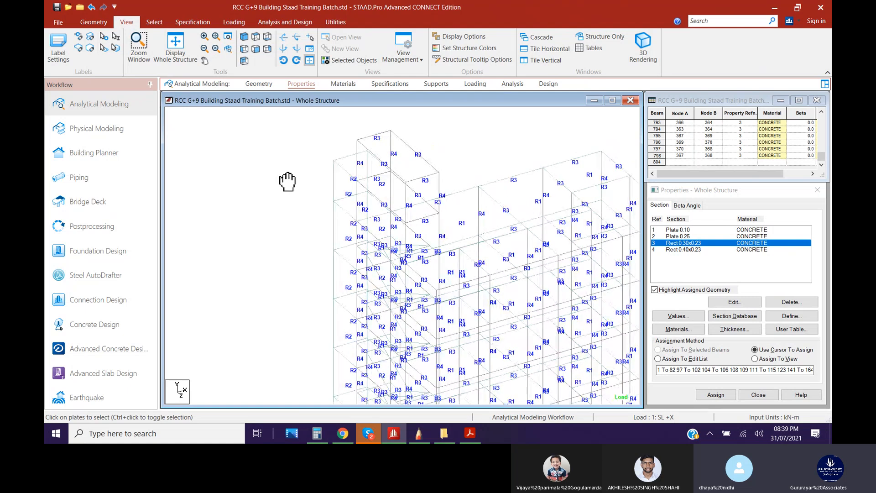
left_click(92, 22)
left_click(350, 51)
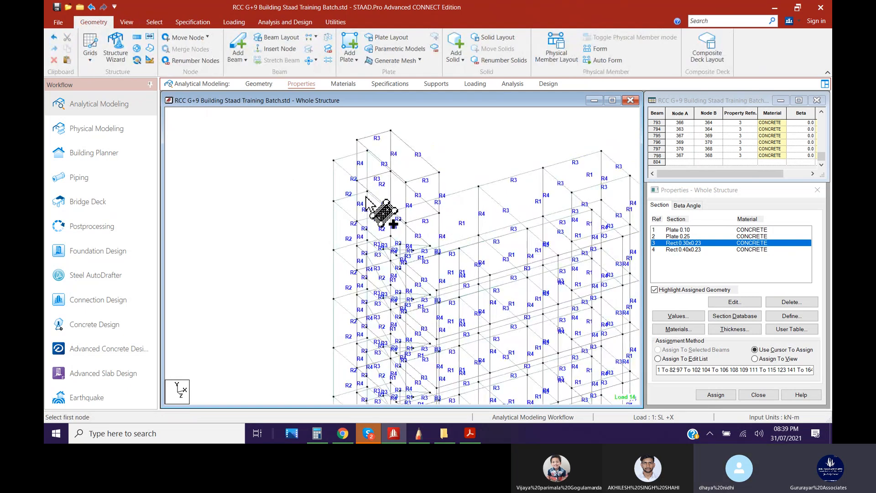
left_click(358, 184)
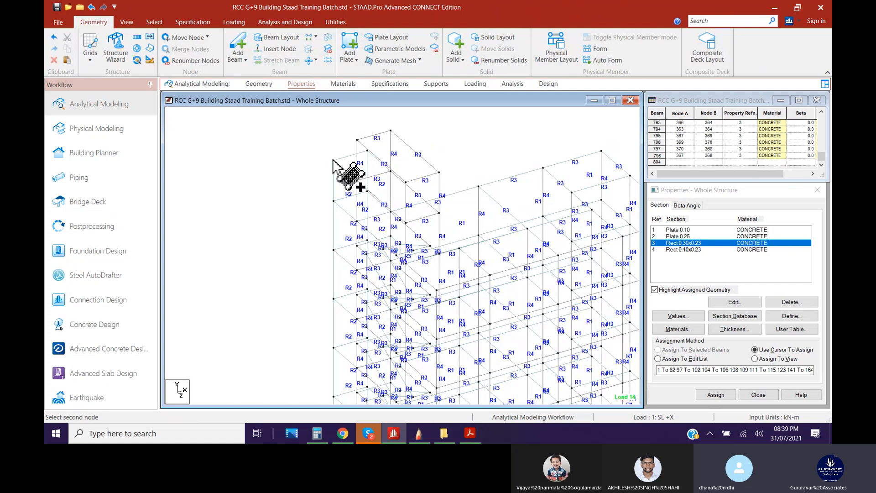
left_click(334, 160)
left_click(368, 150)
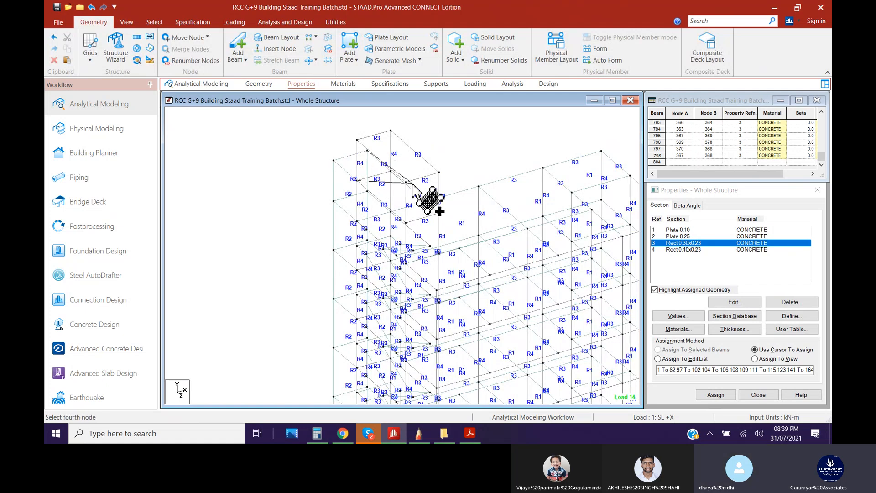
left_click(390, 173)
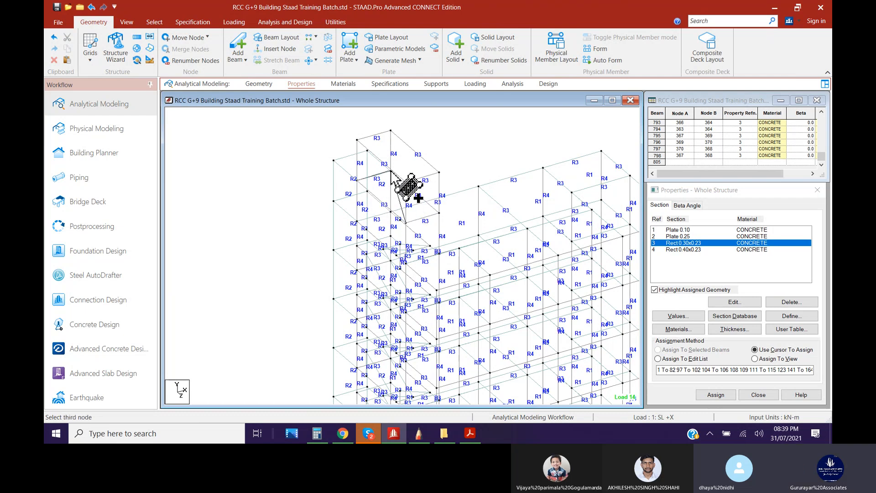
Complete the four-node plate over the staircase bay at 32.5 m and add another over it at 35 m
left_click(391, 171)
left_click(440, 213)
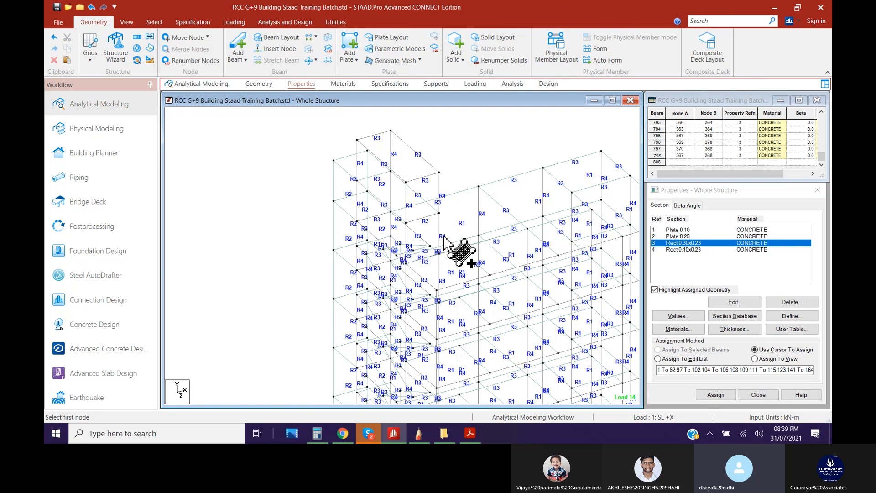
left_click(406, 181)
left_click(390, 131)
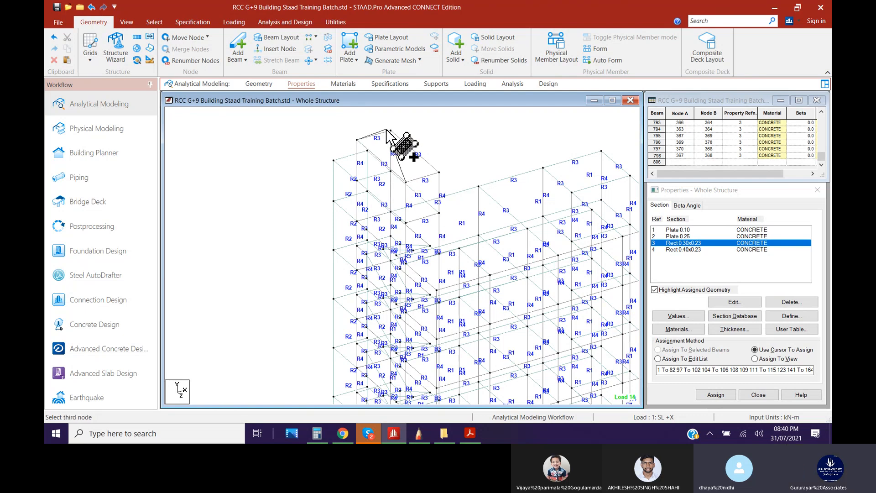
left_click(391, 131)
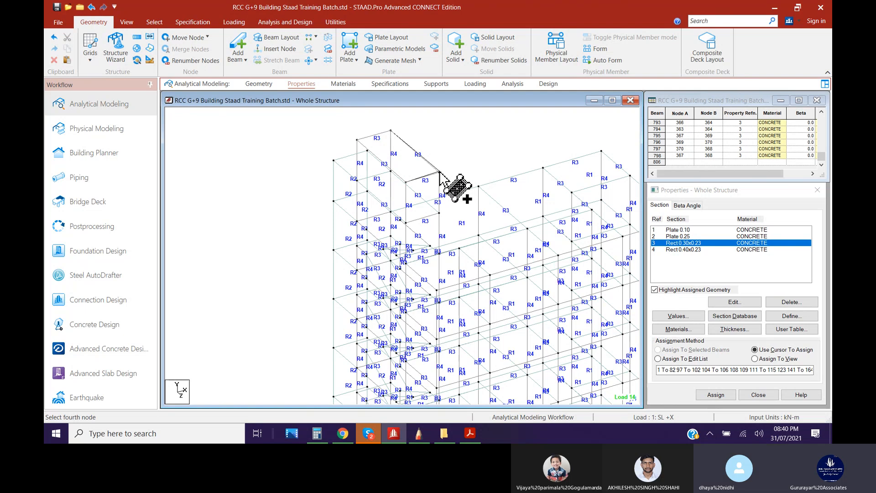
left_click(439, 172)
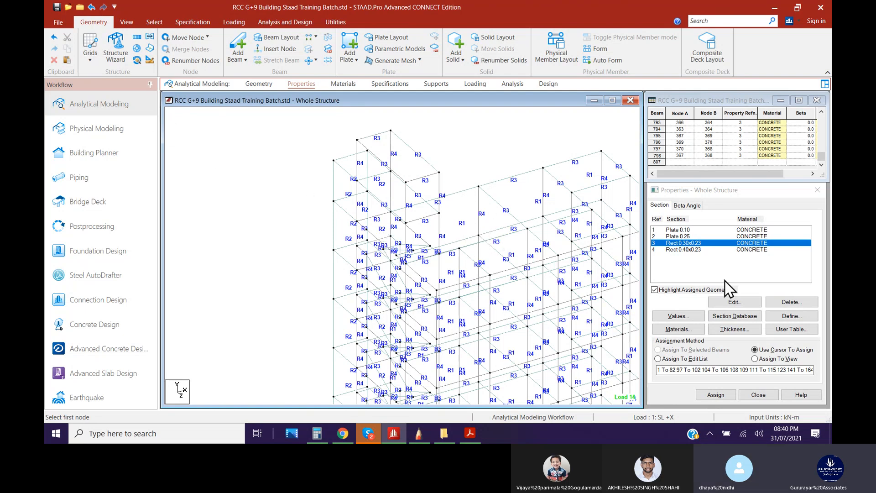
Assign the Plate 0.10 thickness to the lift top plate and both staircase bay plates above the roof, and clear the selection
left_click(688, 230)
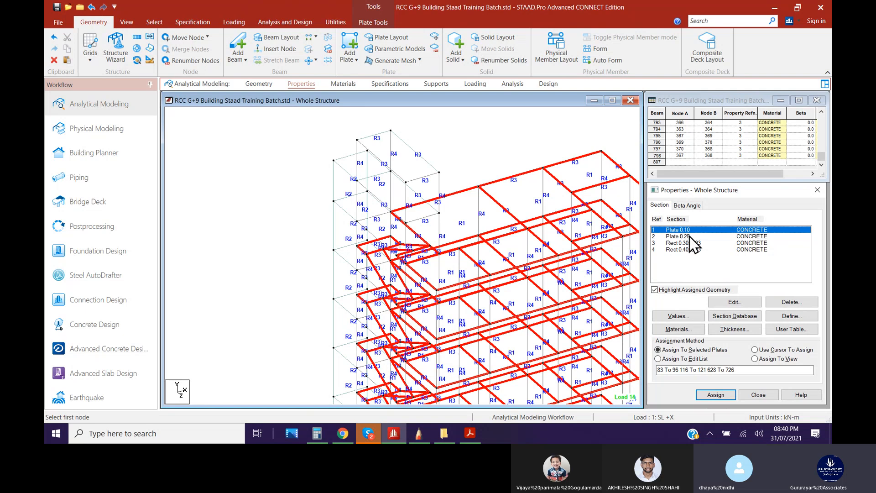
left_click(154, 22)
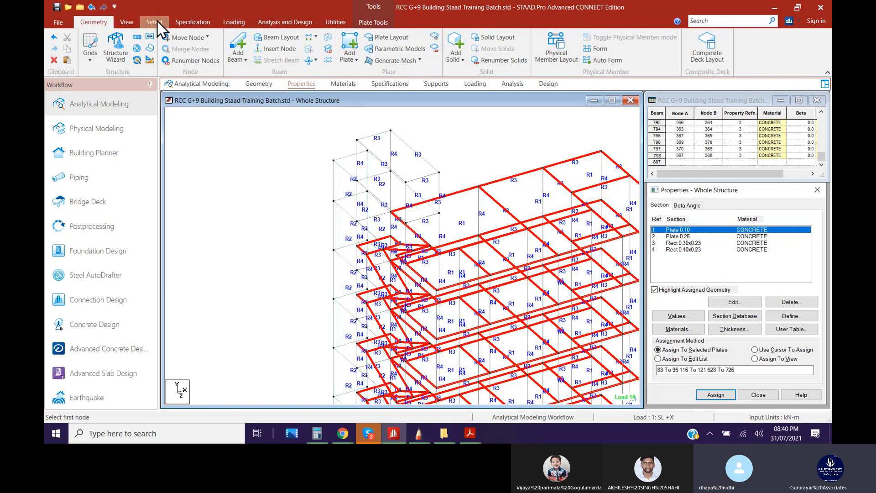
left_click(99, 48)
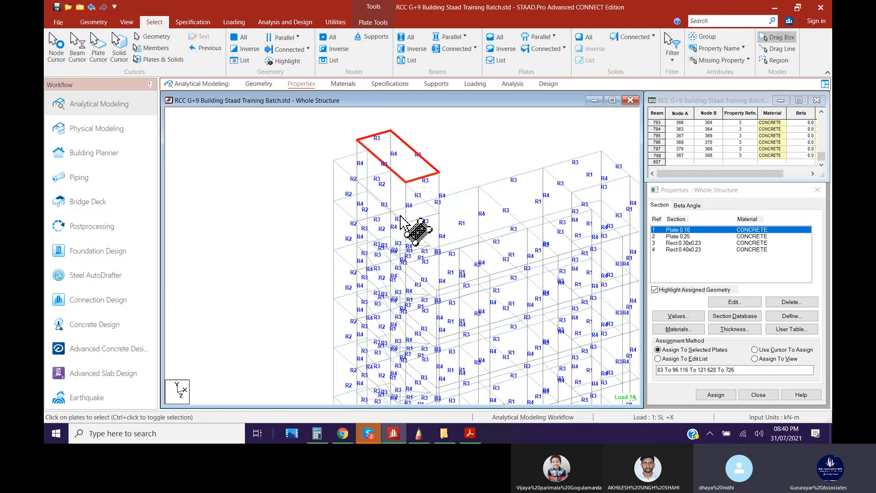
left_click(391, 201, "ctrl")
left_click(350, 170, "ctrl")
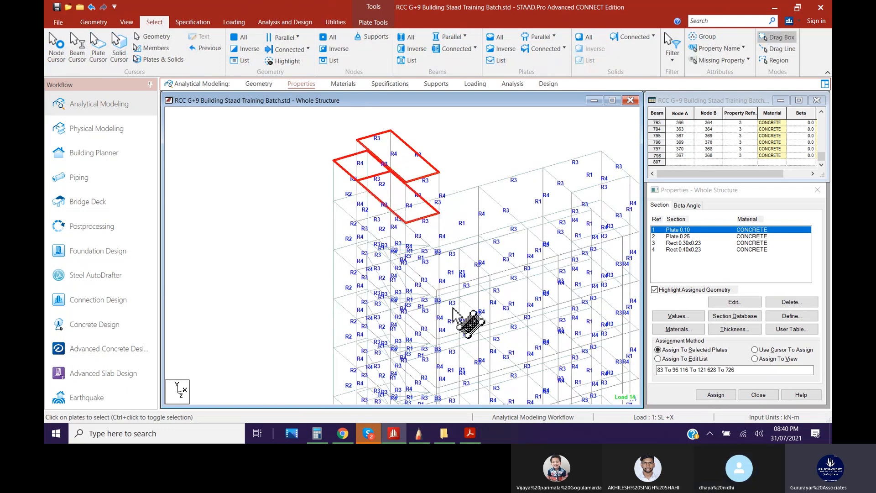
left_click(716, 395)
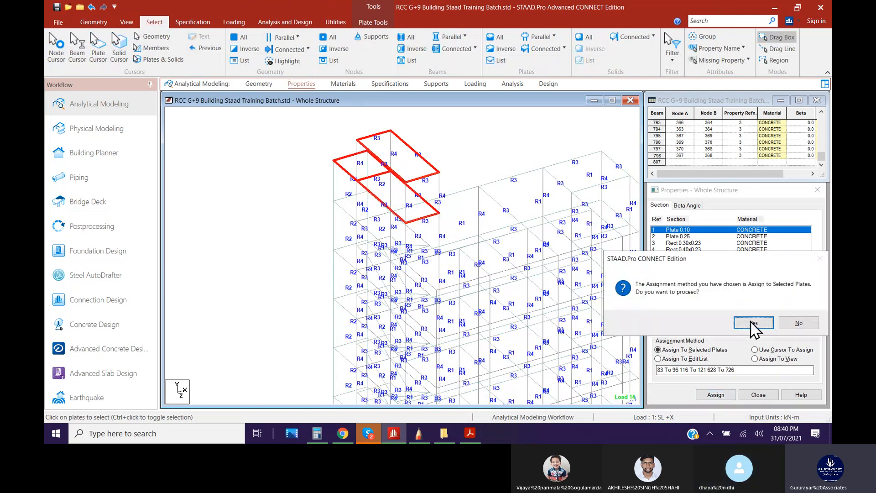
left_click(754, 322)
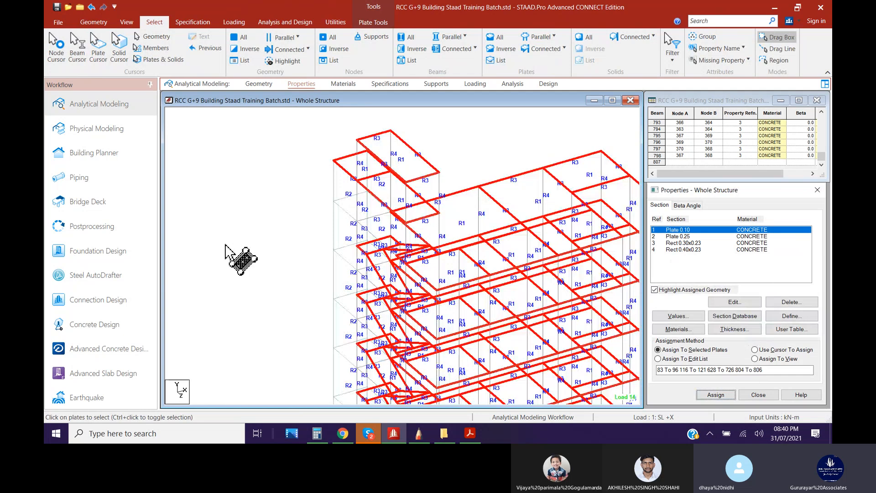
left_click(297, 241)
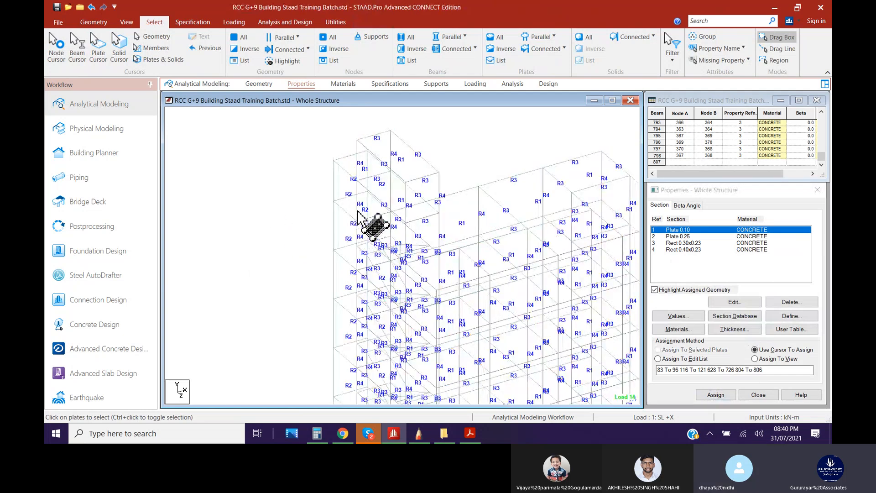
Assign the Plate 0.10 thickness to the lift shaft plate one level below the lift top, and clear the selection
left_click(357, 211)
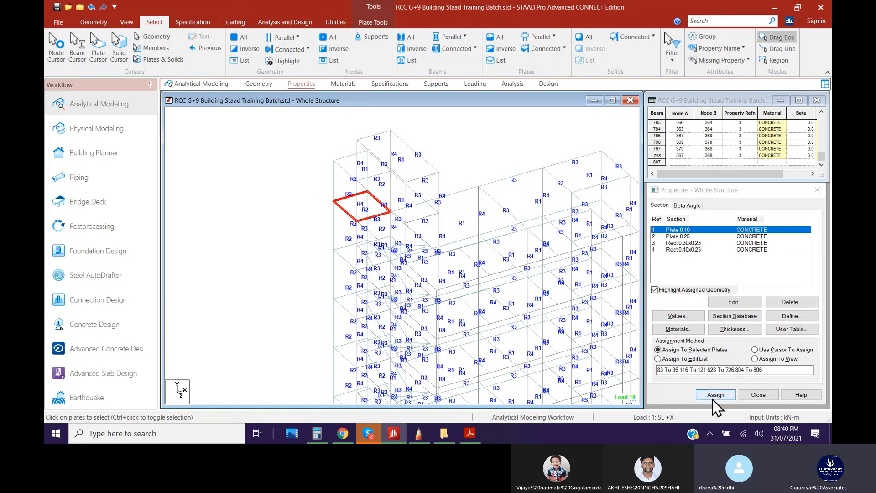
left_click(716, 396)
left_click(763, 327)
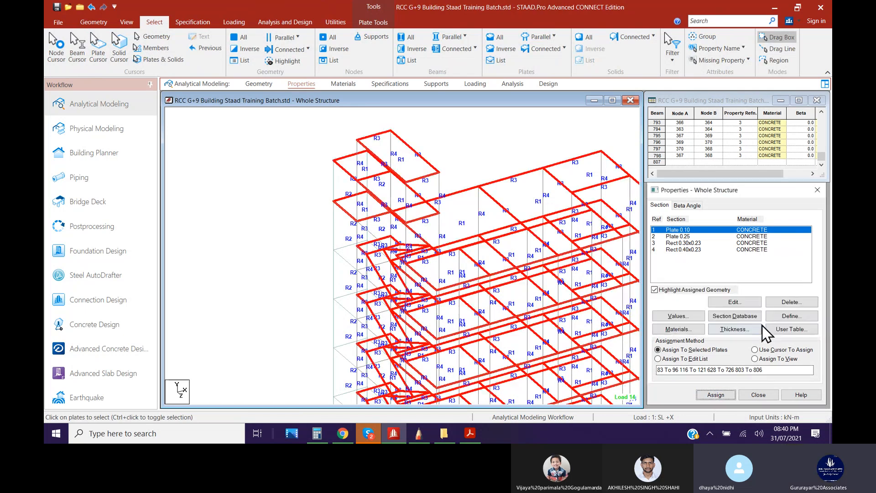
left_click(270, 220)
Examine the staircase bay and lift plates above the roof in the maximized 3D rendered view from several angles
scroll(183, 210, "down", 3)
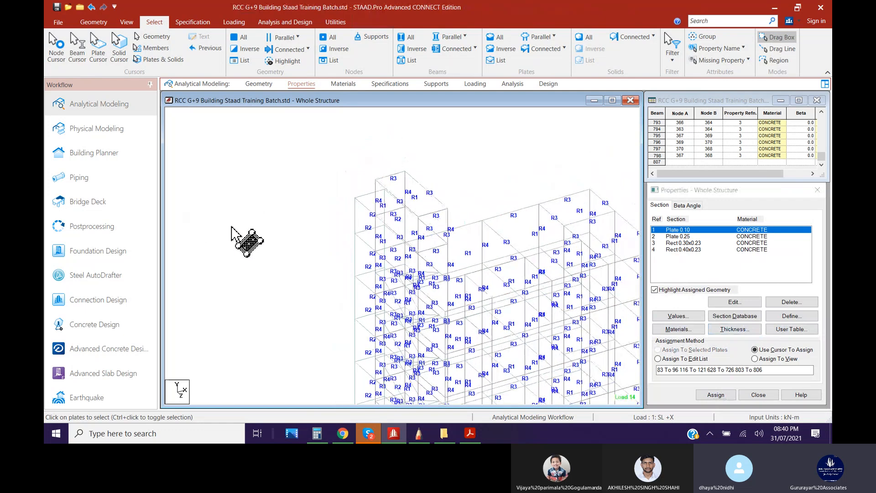
middle_click_drag(301, 261, 263, 208)
scroll(264, 209, "down", 3)
middle_click_drag(311, 276, 288, 193)
left_click(128, 22)
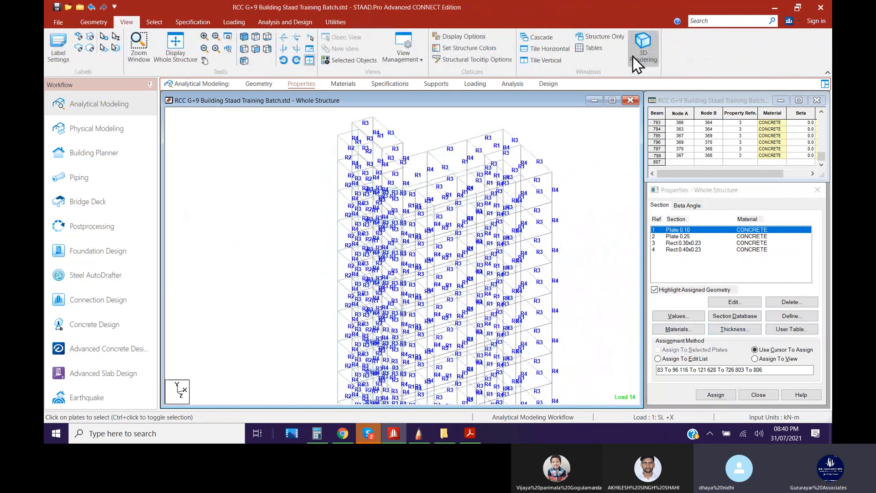
left_click(642, 52)
scroll(464, 231, "up", 5)
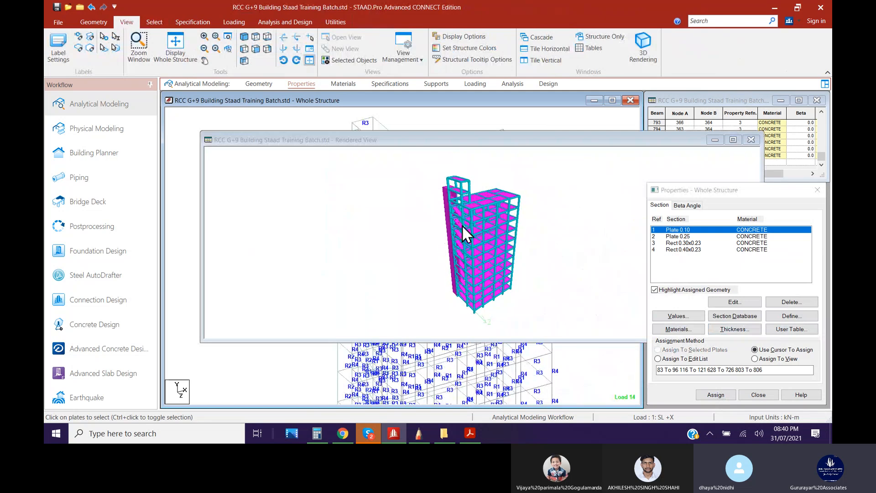
left_click(733, 140)
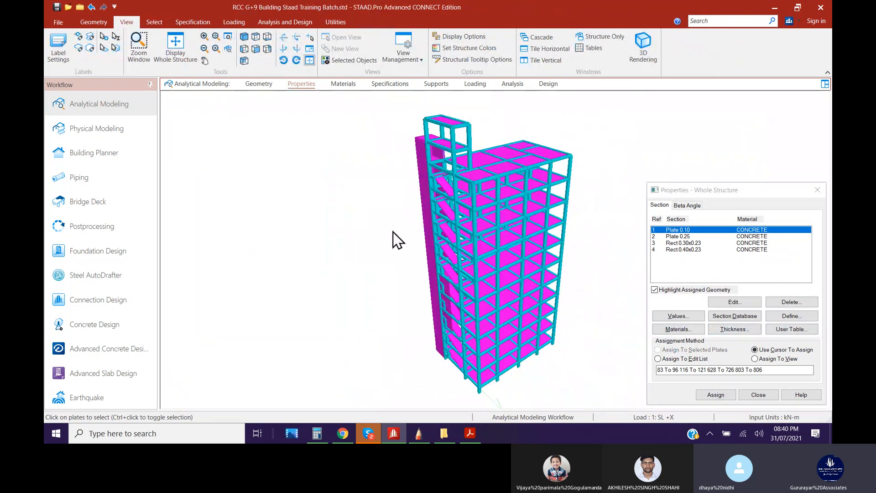
scroll(404, 195, "up", 5)
scroll(396, 201, "down", 1)
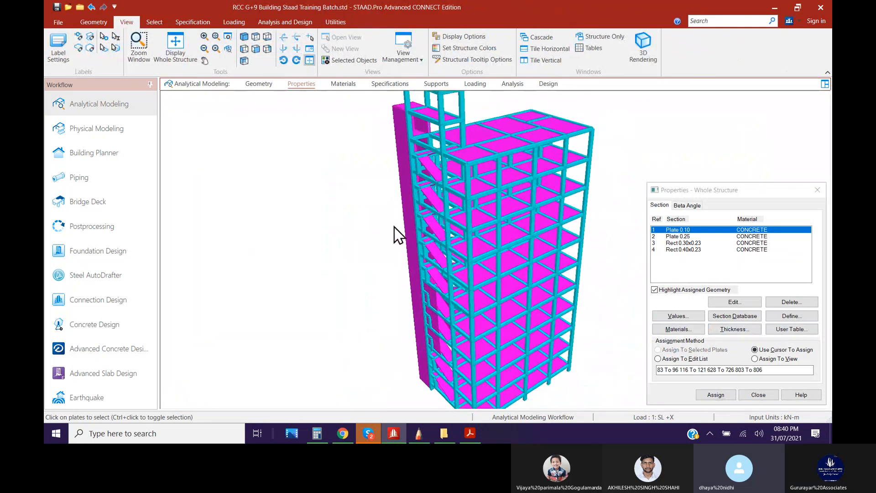
left_click(284, 53)
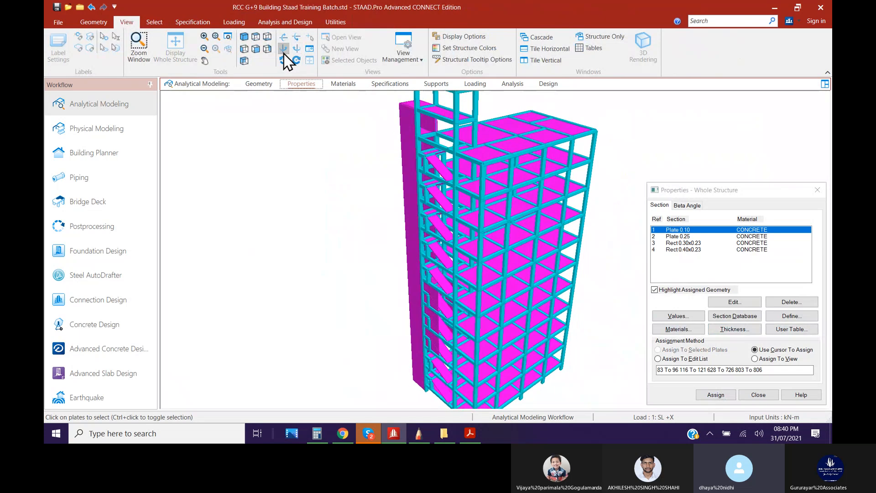
left_click(284, 53)
left_click(284, 53)
scroll(463, 237, "down", 3)
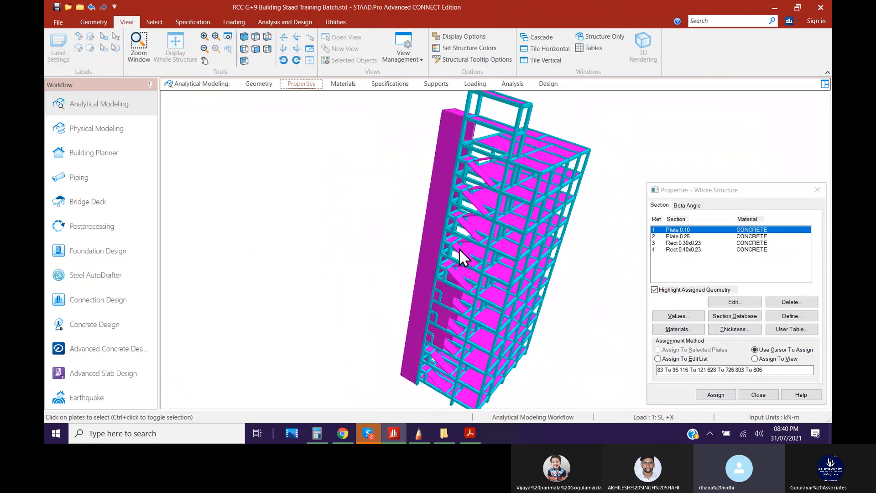
middle_click_drag(530, 232, 525, 302)
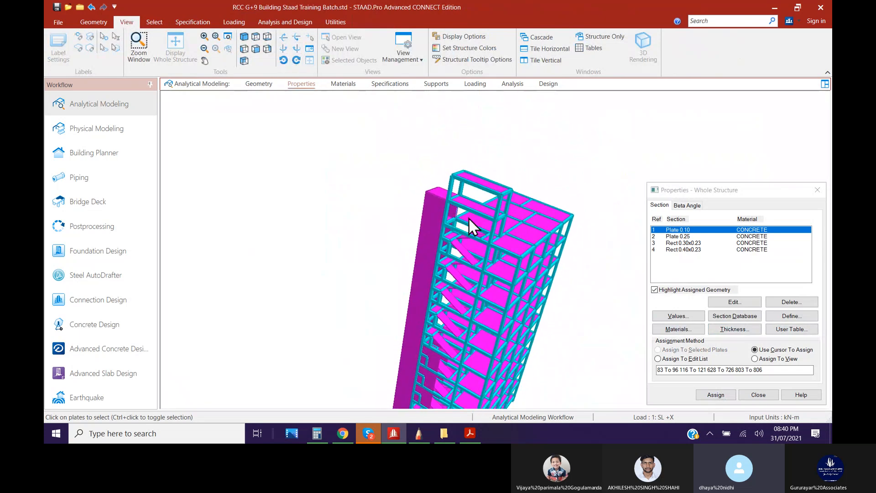
scroll(454, 179, "up", 4)
scroll(452, 169, "up", 5)
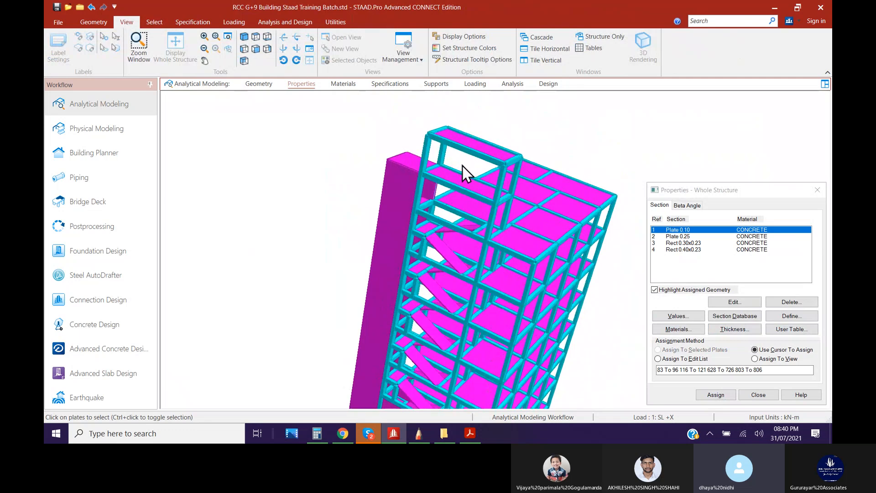
middle_click_drag(493, 234, 455, 268)
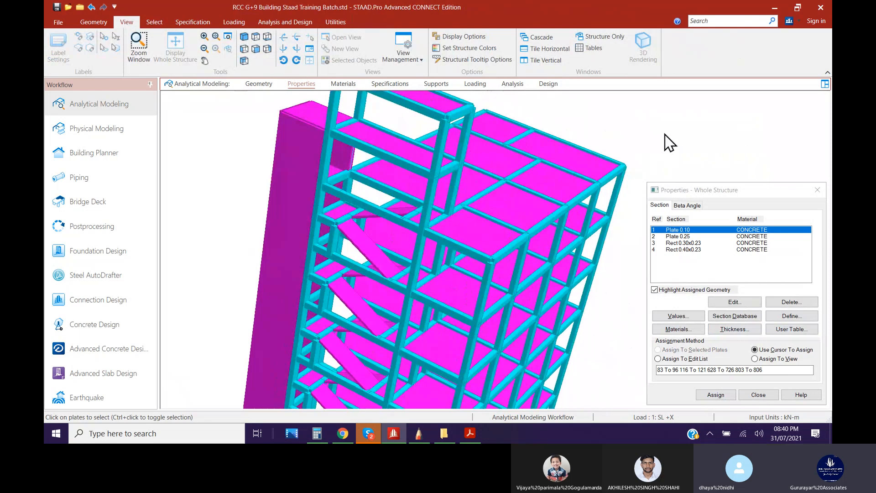
Assign the PR GY -1.5 kN/m2 load of case 17: LL to the lift top plate and the staircase bay's uppermost plate
left_click(476, 84)
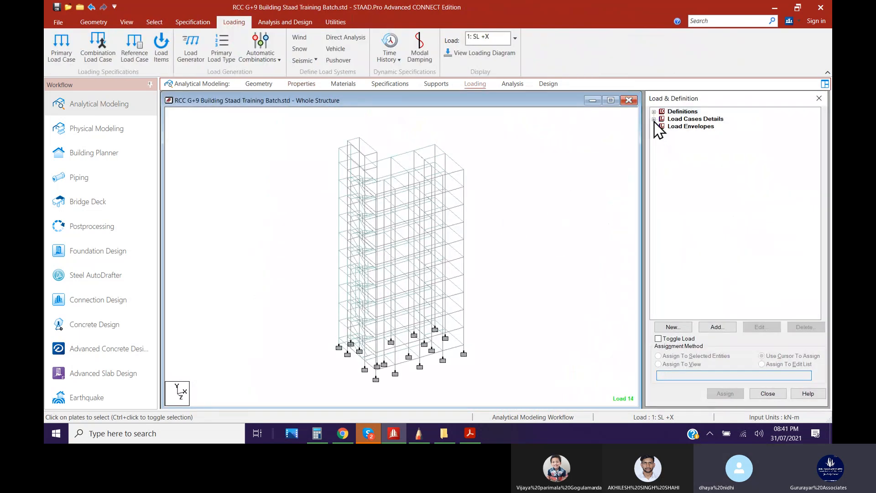
left_click(655, 119)
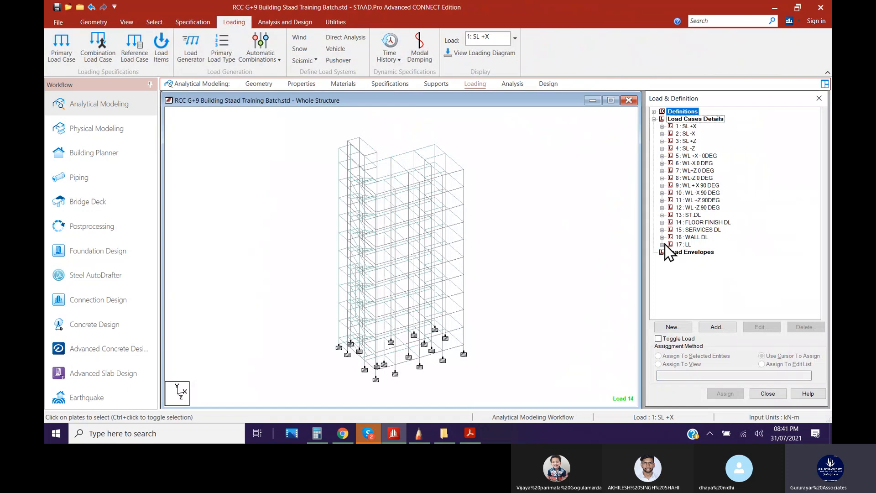
double_click(679, 245)
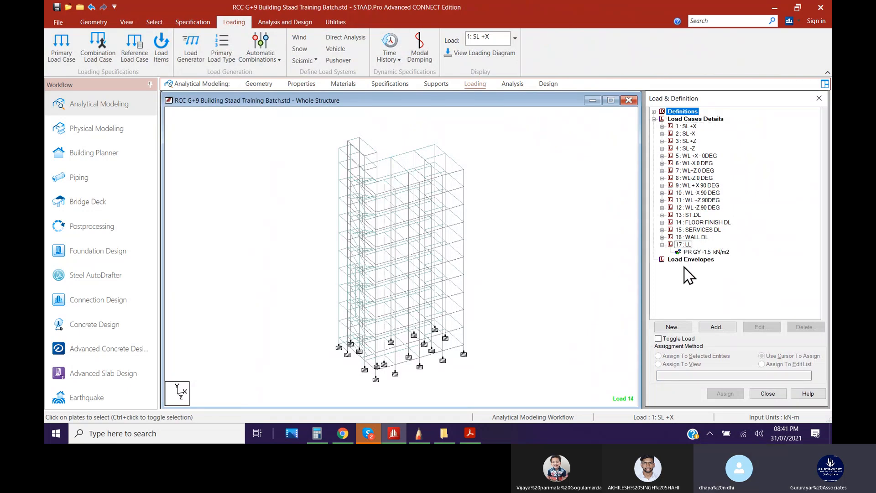
left_click(697, 252)
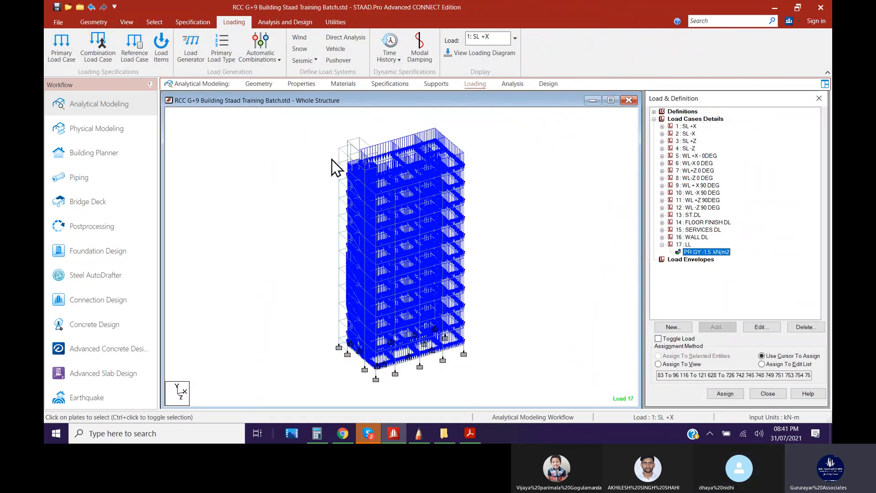
scroll(333, 159, "up", 3)
middle_click_drag(337, 148, 405, 302)
scroll(405, 301, "up", 1)
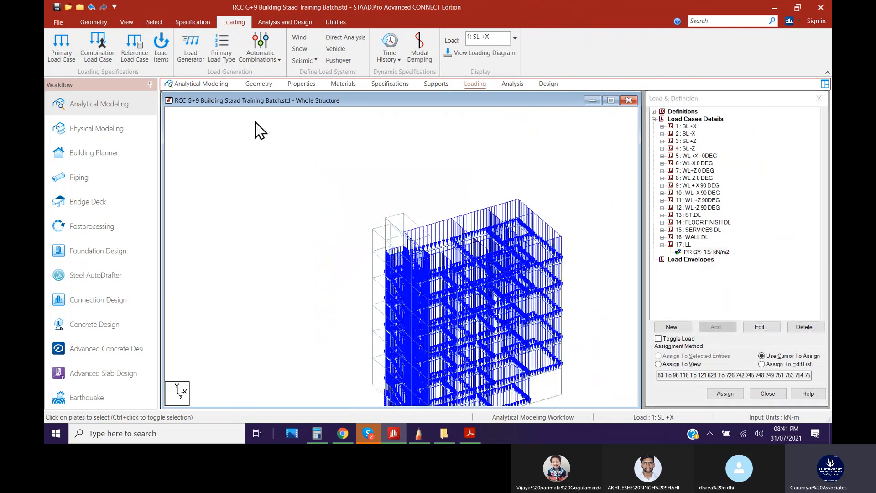
left_click(152, 22)
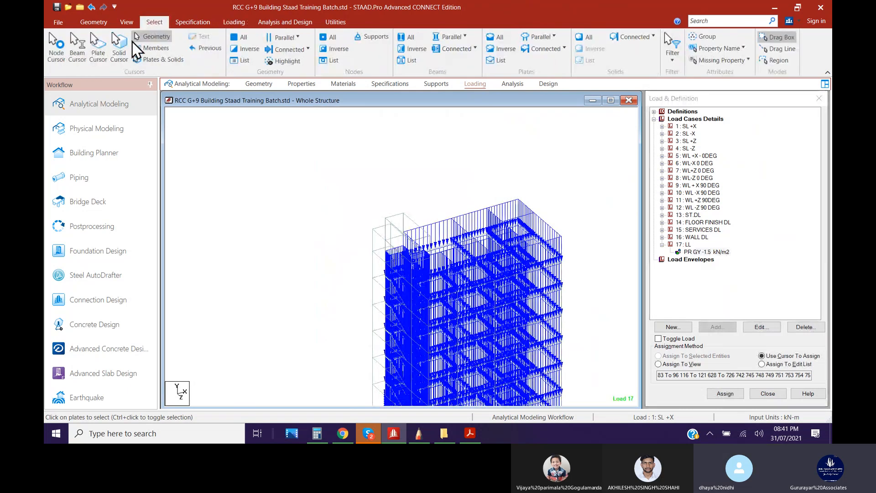
left_click(377, 236)
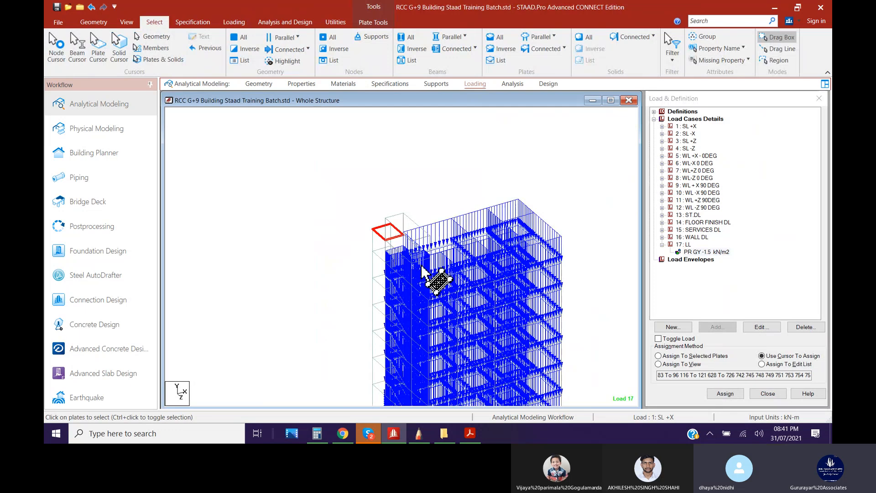
left_click(402, 227, "ctrl")
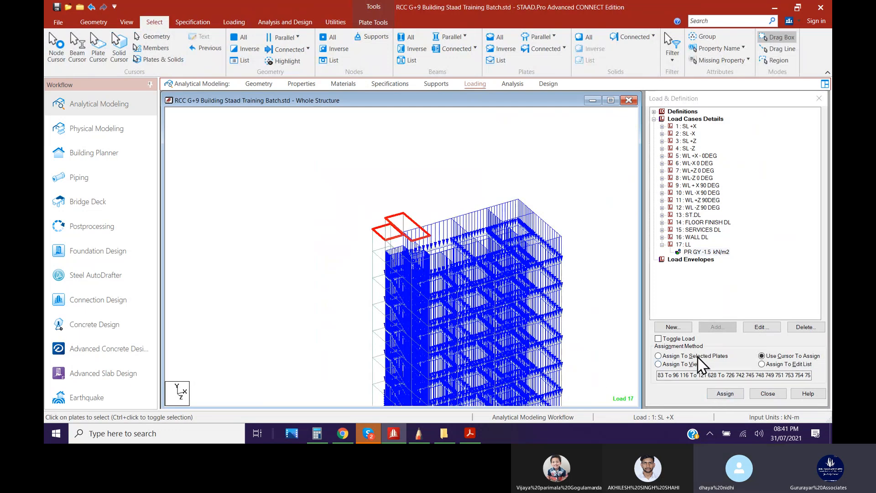
left_click(658, 356)
left_click(726, 393)
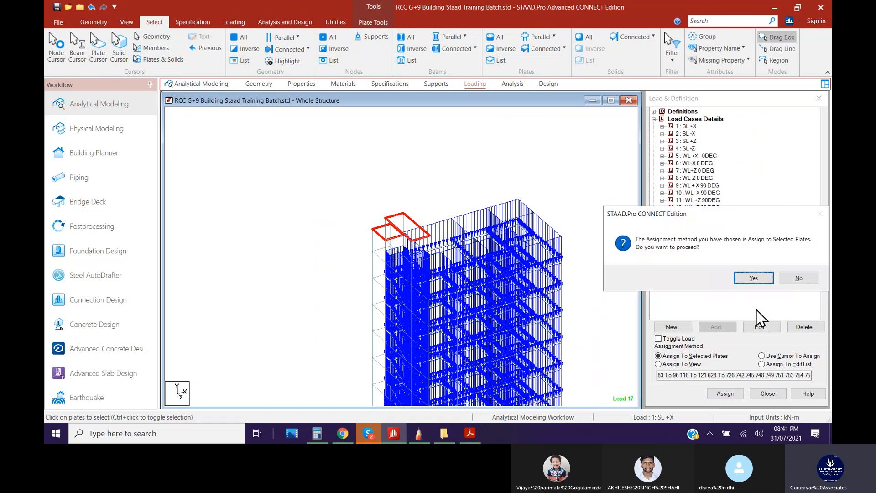
left_click(751, 278)
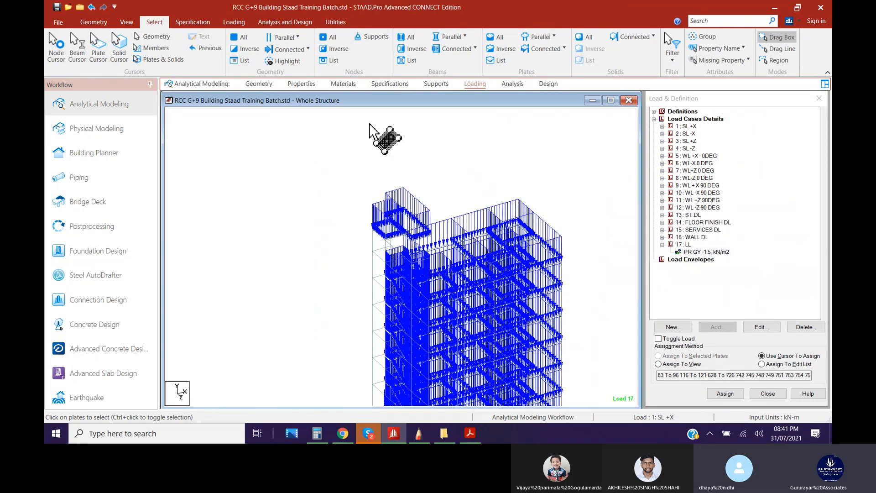
Reopen the load cases and start adding a new load item to case 17: LL
left_click(253, 86)
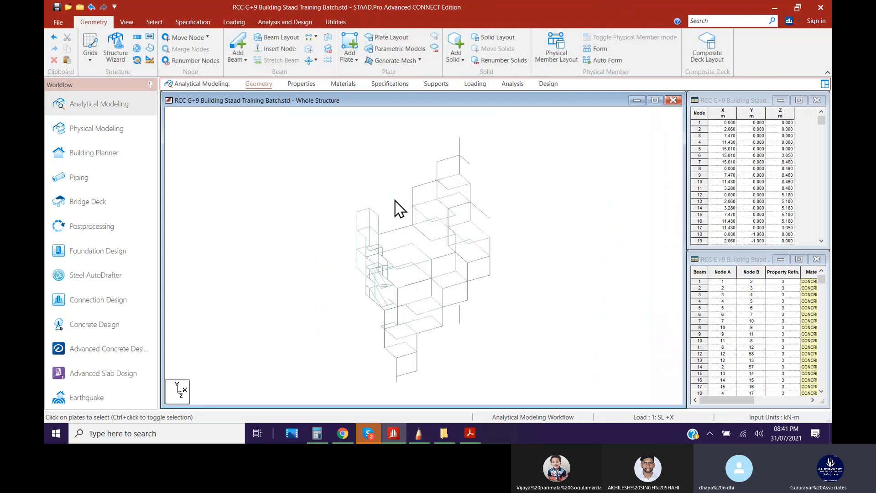
left_click(474, 85)
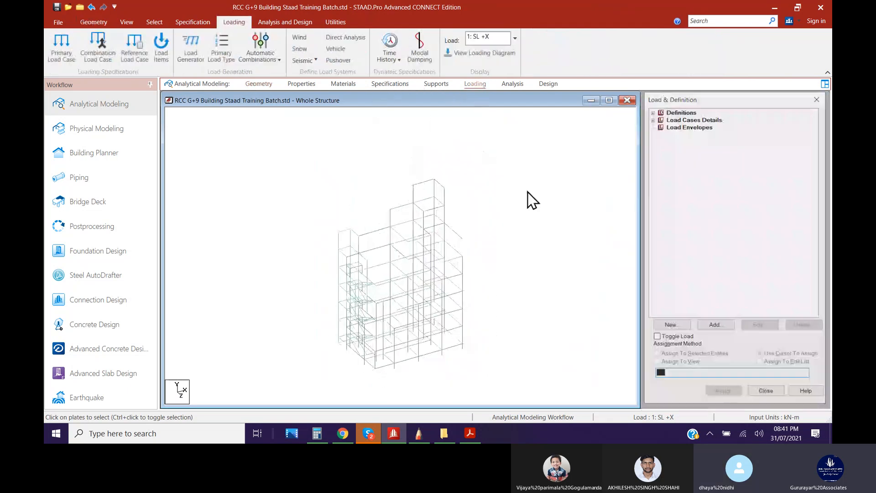
left_click(653, 119)
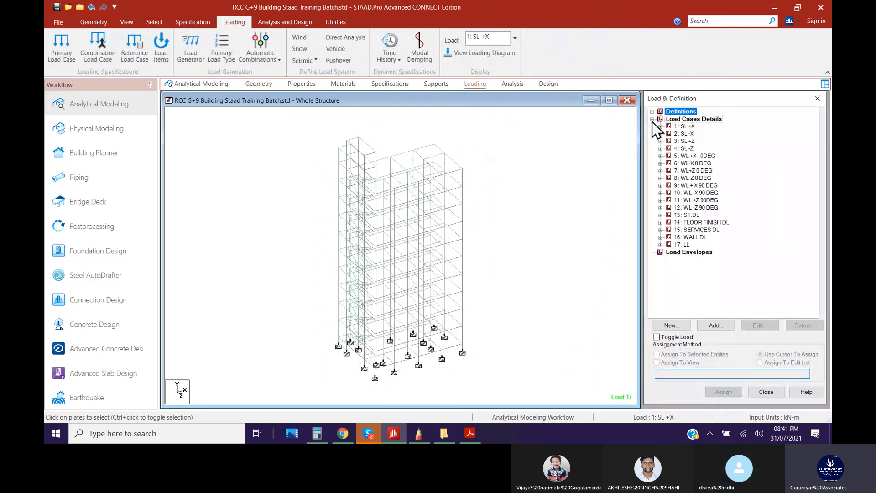
left_click(660, 245)
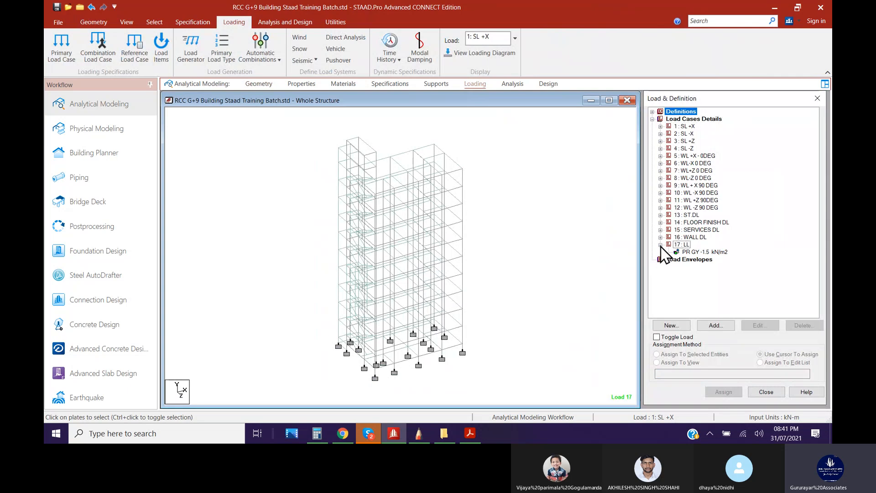
left_click(686, 246)
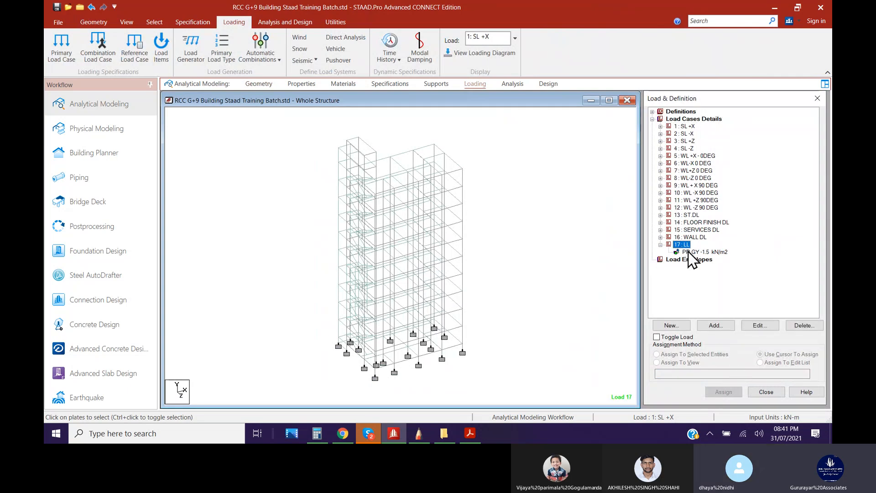
left_click(715, 326)
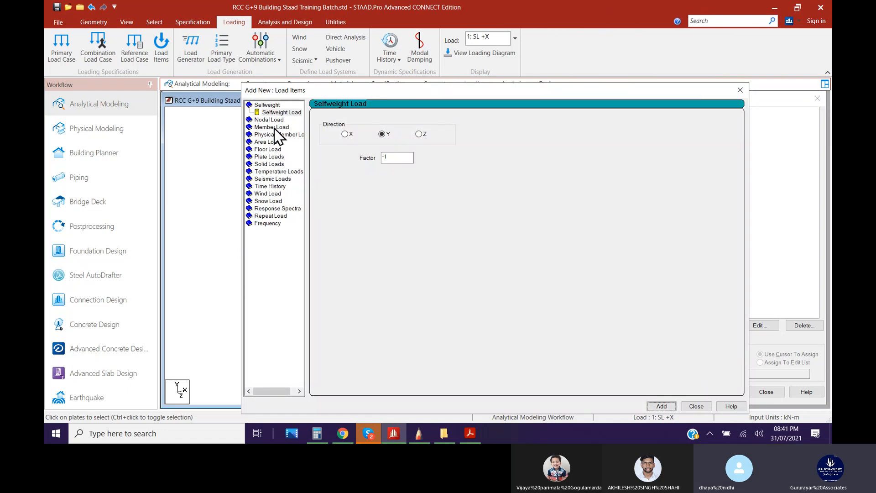
Leave the load items dialog and start primary load case 18 under Load Cases Details with loading type Live
left_click(740, 90)
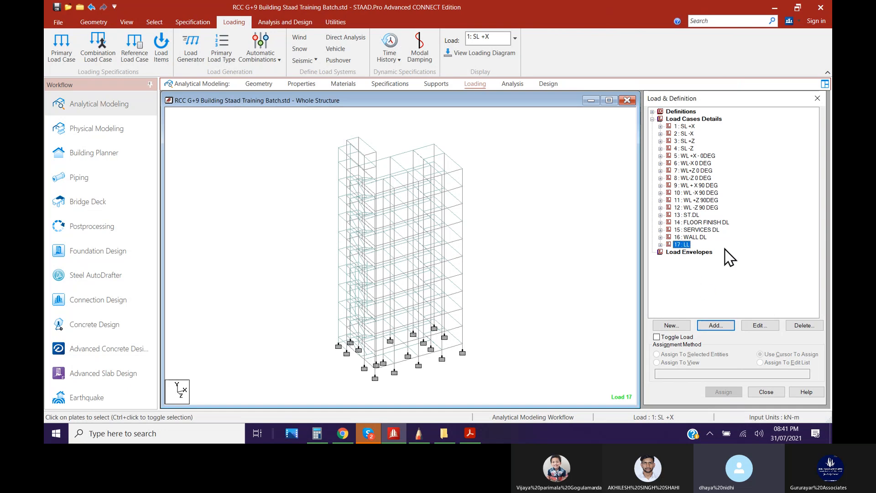
left_click(703, 119)
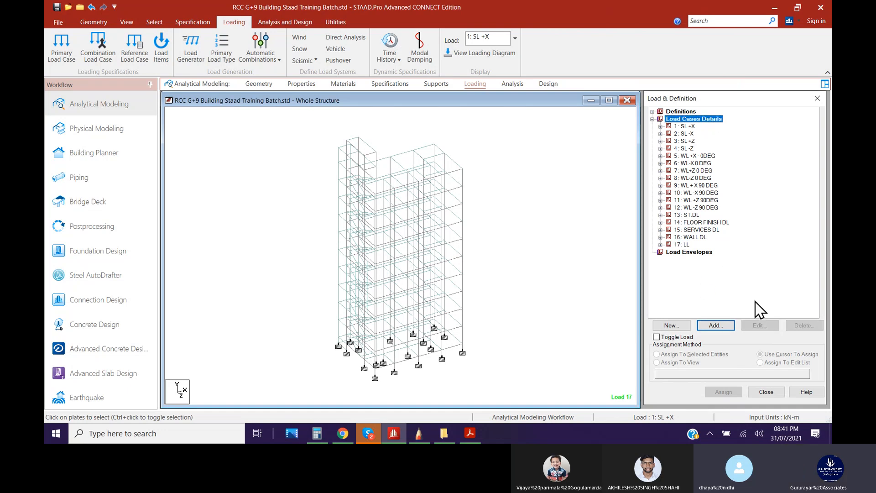
left_click(716, 326)
left_click(550, 186)
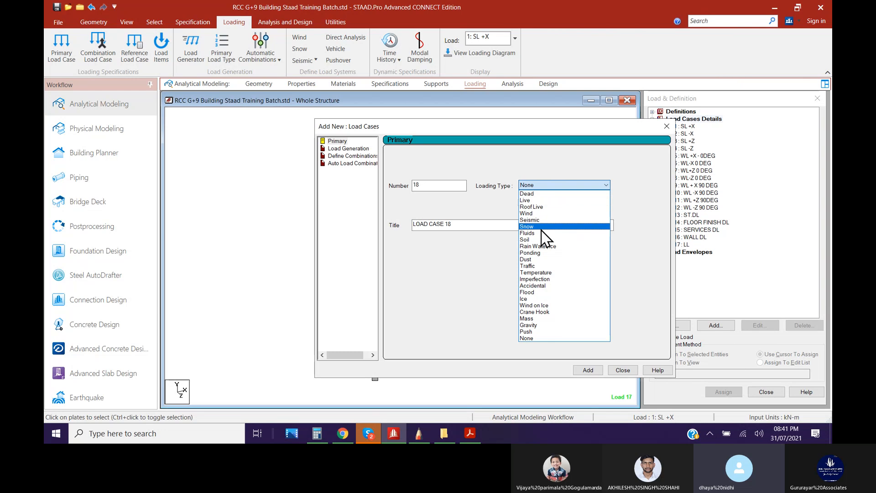
left_click(541, 233)
left_click(539, 186)
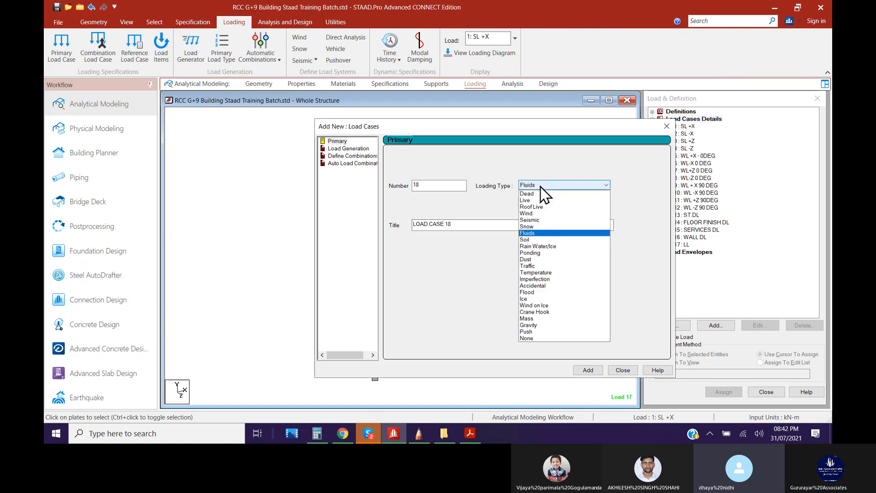
left_click(539, 200)
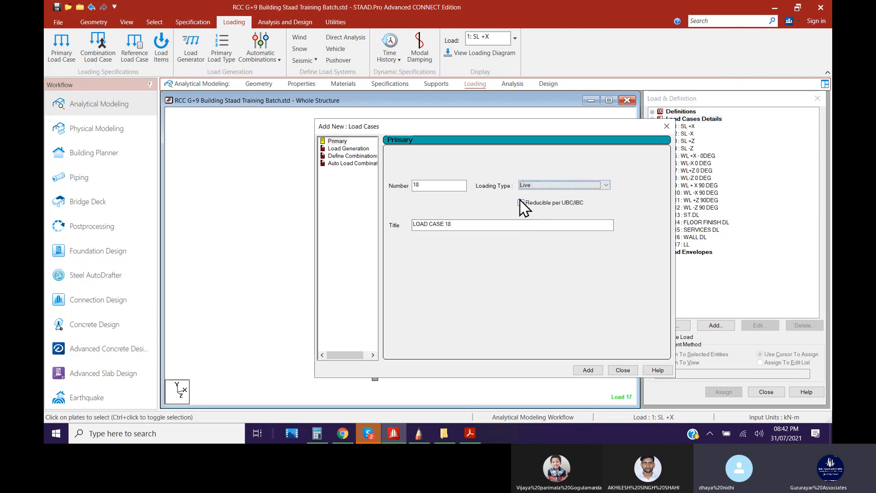
Title the new load case "Water load inside Water Tank" and add it to the load cases
left_click_drag(591, 227, 379, 258)
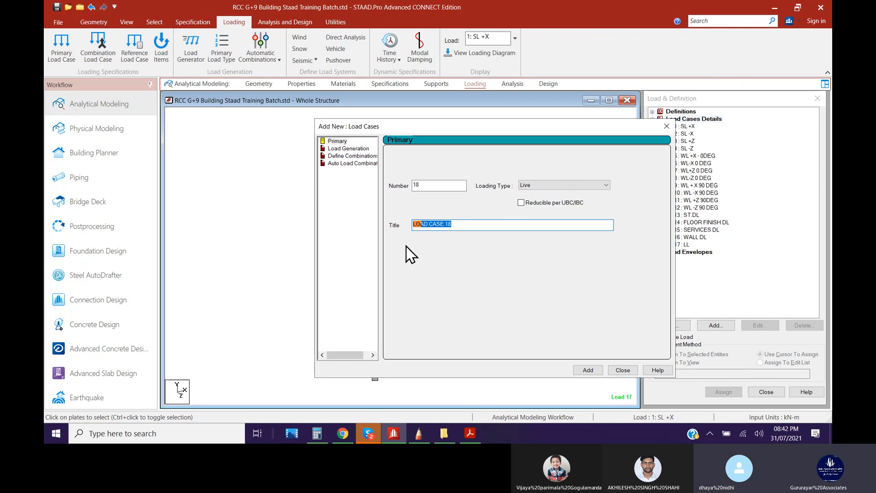
type("Water load inside Water Tank")
left_click(588, 370)
left_click(622, 370)
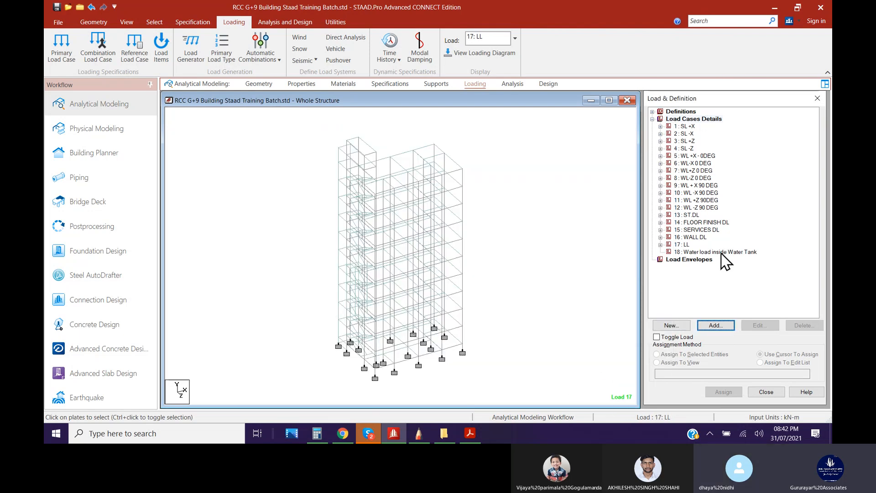
Open the Pressure on Full Plate load settings for load case 18 and move the dialog clear of the model
left_click(722, 252)
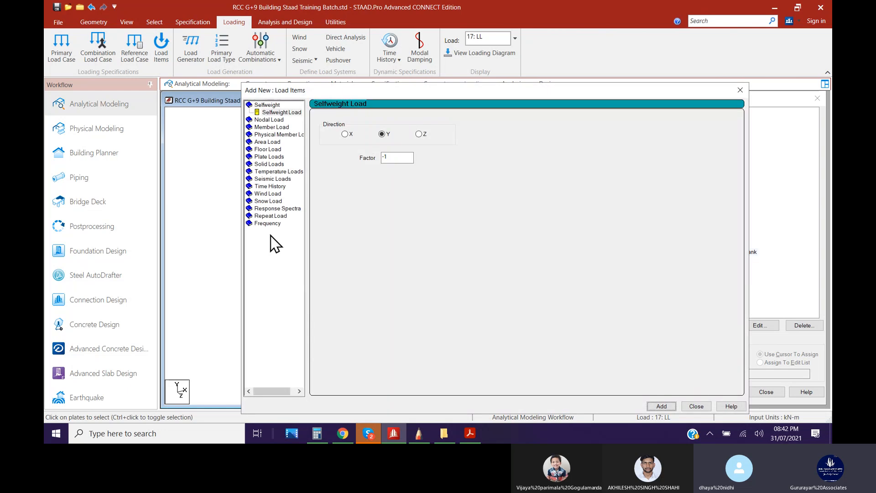
left_click(268, 157)
left_click_drag(518, 93, 836, 109)
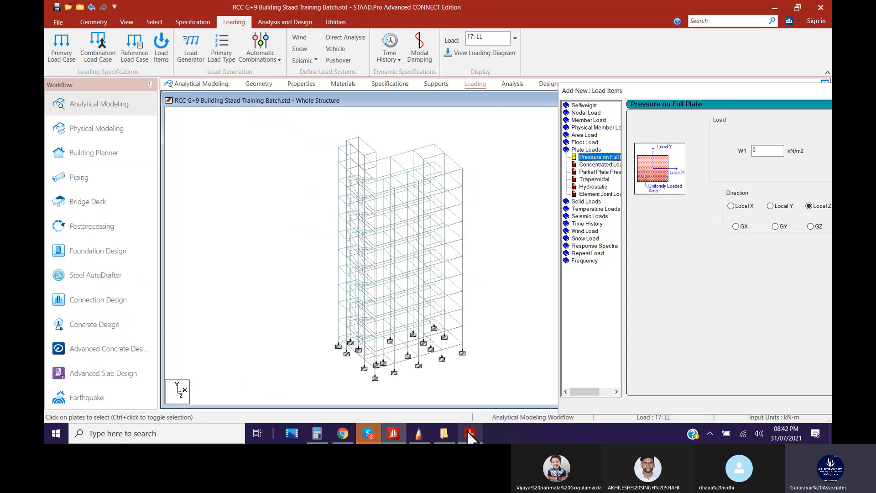
Switch to File Explorer, go back to the SDAC folder and open 1.Sample Dwg.pdf
left_click(446, 436)
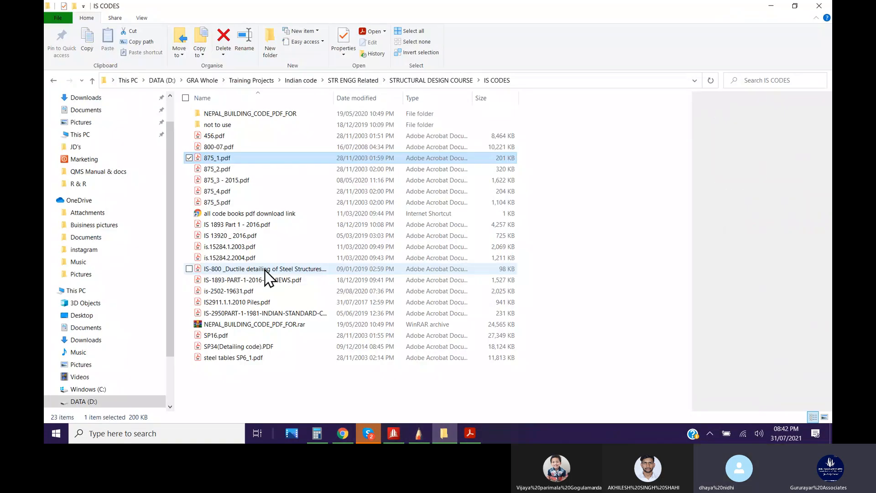
left_click(53, 80)
scroll(314, 393, "down", 1)
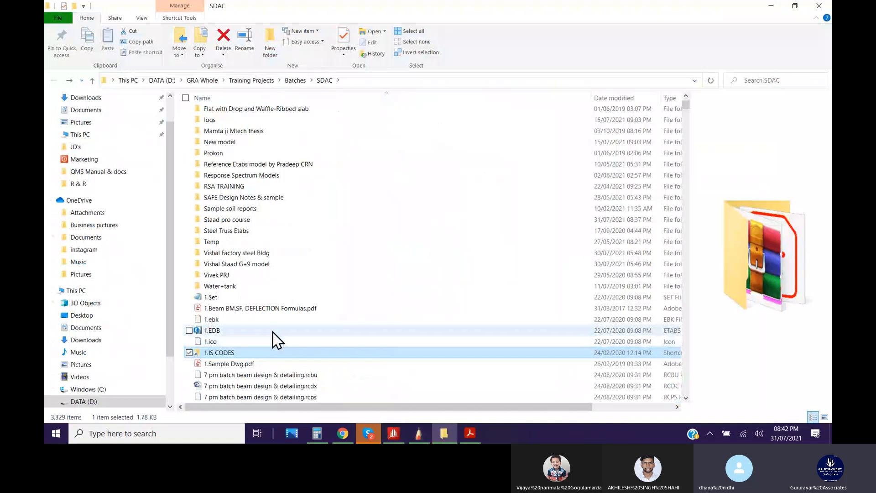
double_click(250, 365)
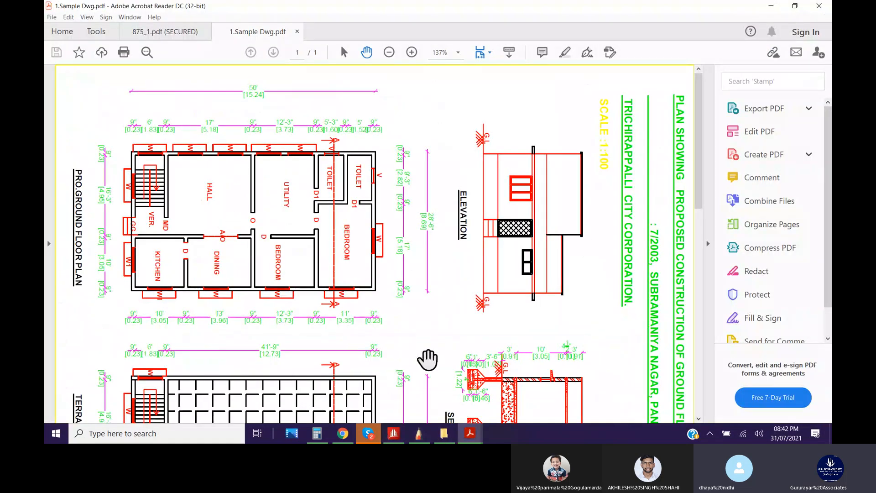
Examine the staircase bay and its dimensions on the ground floor plan in 1.Sample Dwg.pdf
left_click(395, 435)
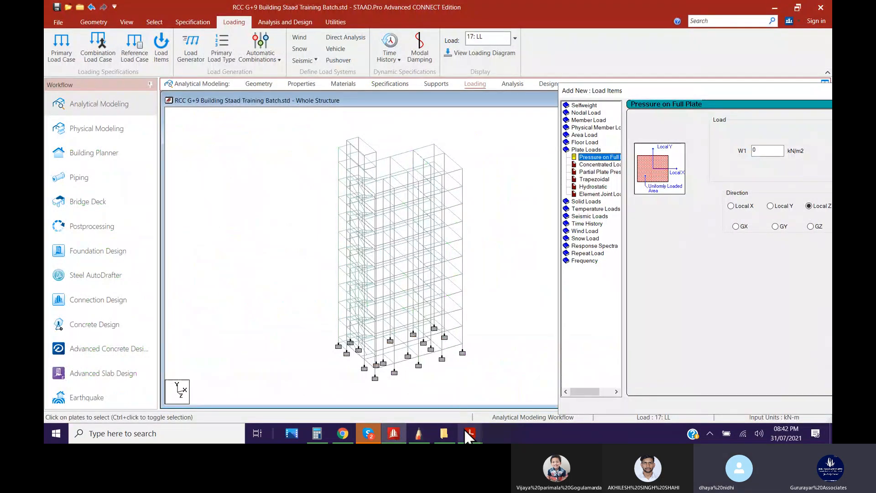
mouse_move(468, 435)
left_click(499, 402)
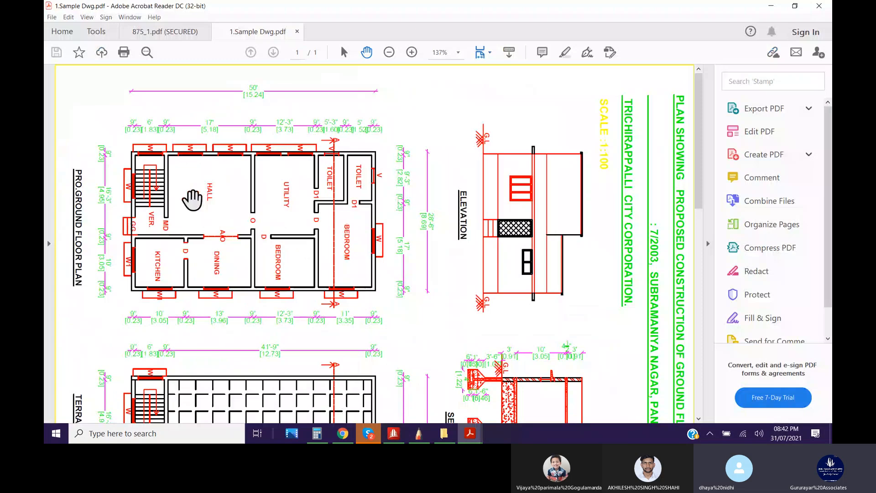
scroll(155, 200, "up", 3, "ctrl")
left_click_drag(186, 193, 297, 223)
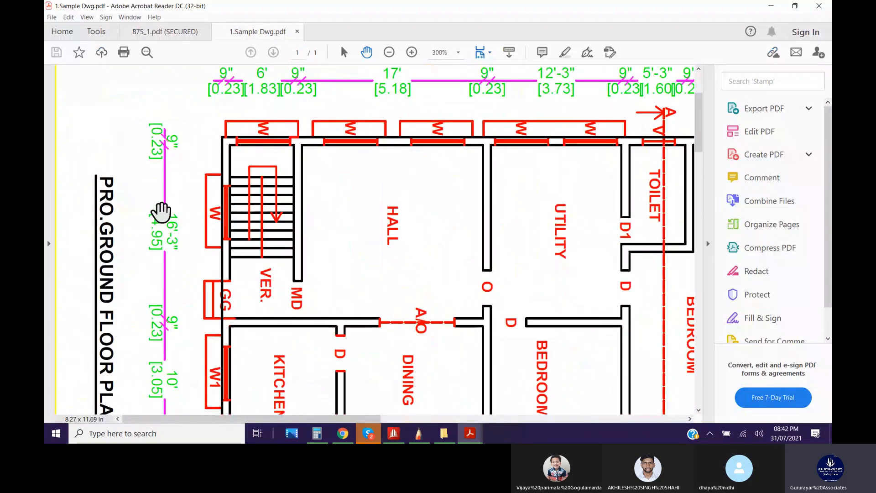
Switch to Calculator, clear it and multiply the staircase bay's dimensions, 4.95 by 1.83
left_click(315, 436)
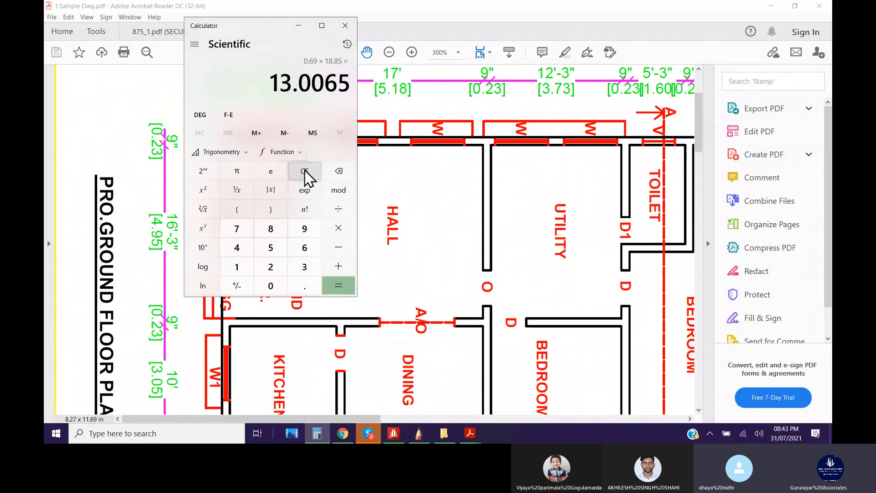
left_click(303, 173)
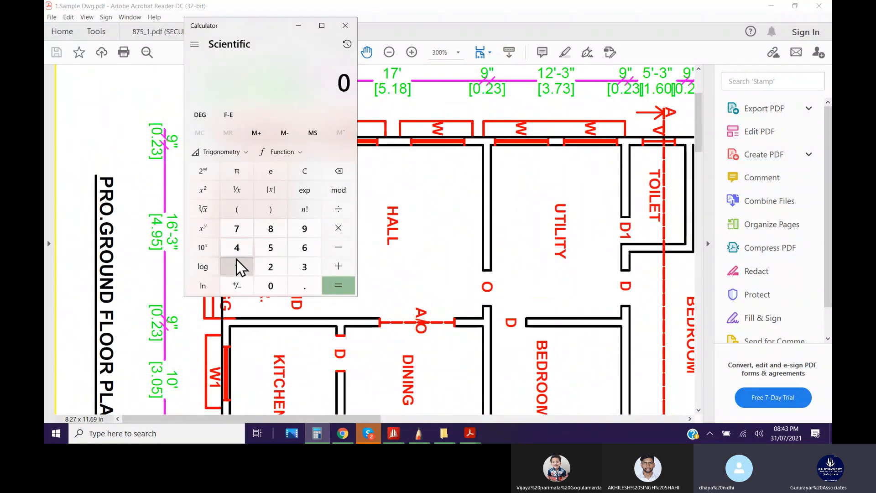
left_click(237, 247)
left_click(304, 286)
left_click(304, 229)
left_click(271, 248)
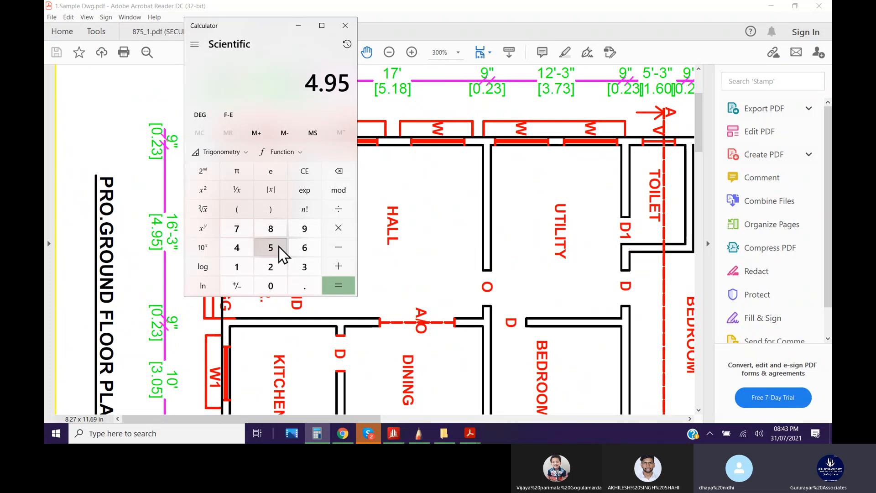
left_click(337, 230)
left_click_drag(258, 26, 474, 29)
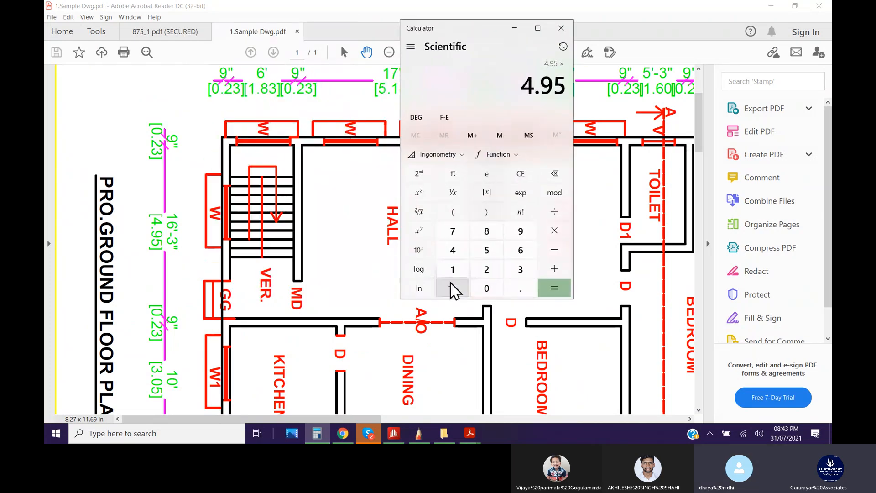
left_click(453, 269)
left_click(521, 288)
left_click(487, 232)
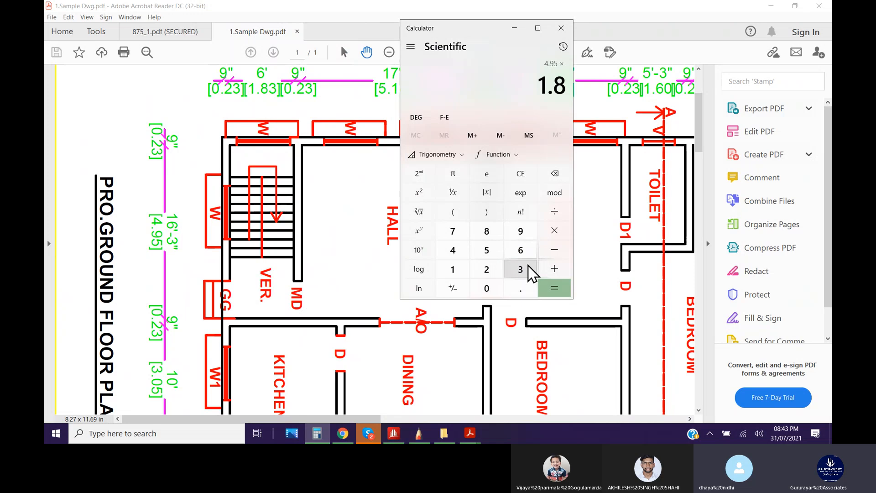
left_click(530, 270)
left_click(556, 234)
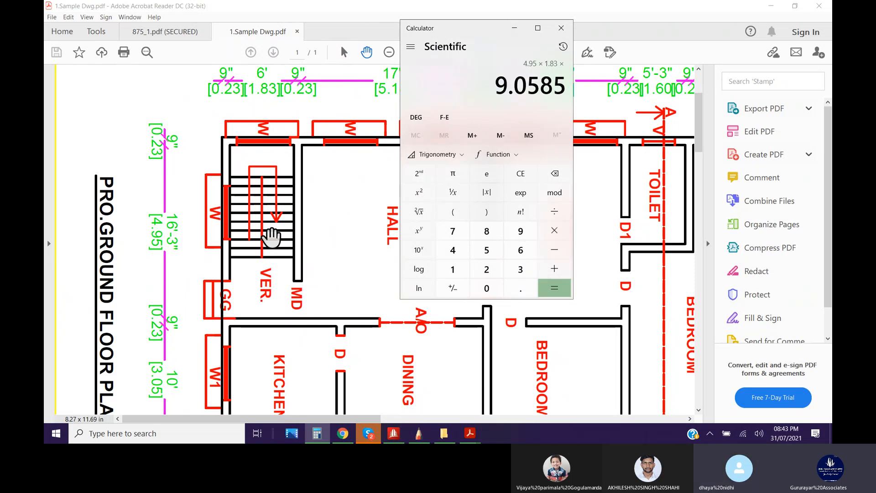
Multiply the bay's plan area by 2.5 to calculate the water volume
left_click(487, 269)
left_click(520, 288)
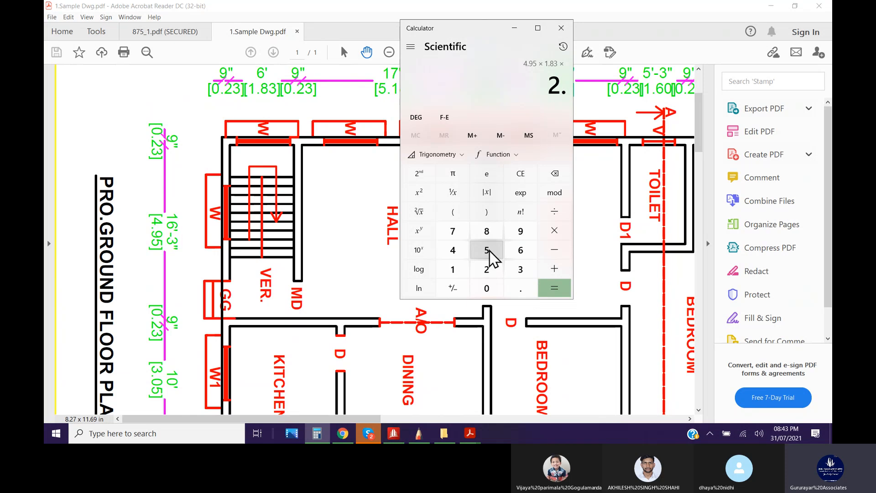
left_click(488, 251)
left_click(554, 288)
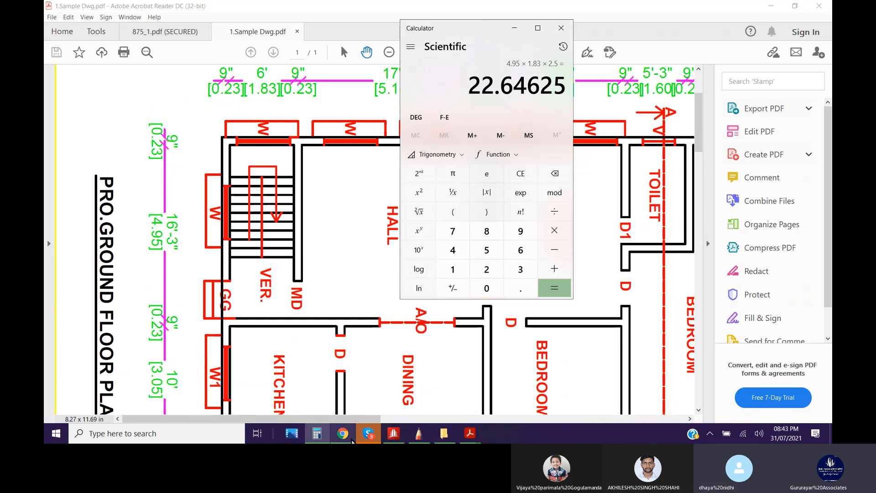
Switch to Chrome and search Google for "unit weight of water"
left_click(346, 438)
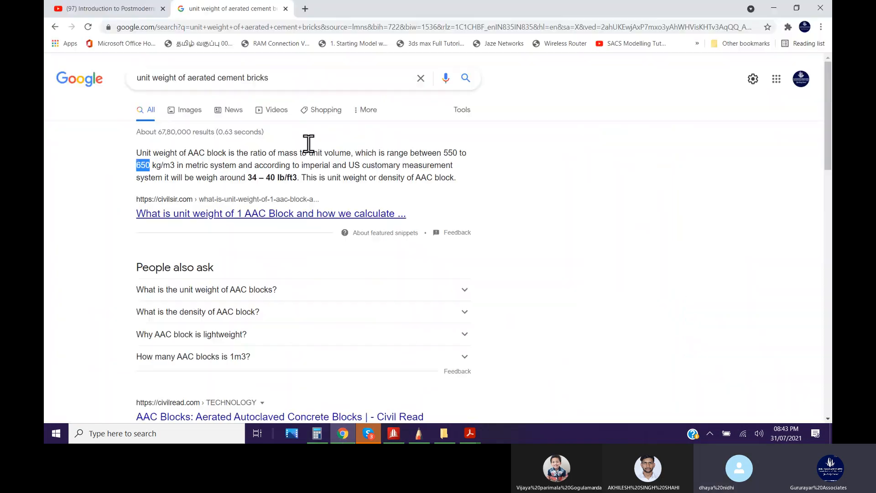
left_click_drag(284, 78, 136, 78)
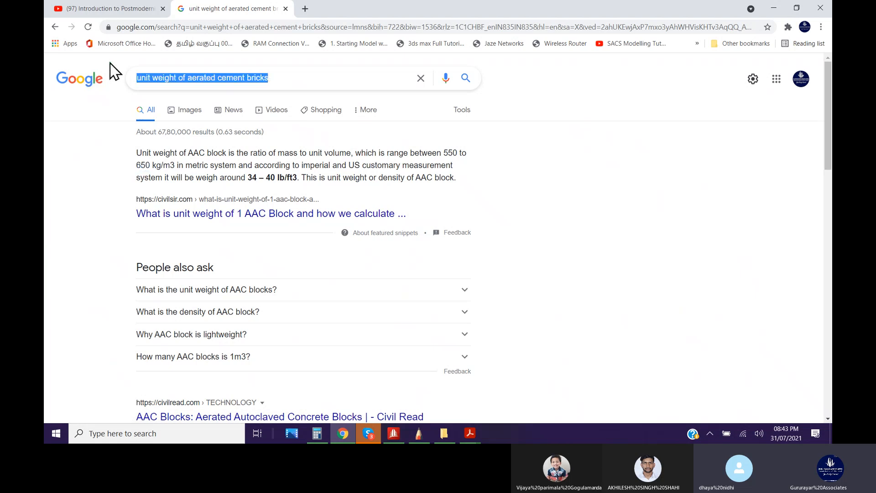
type("uni")
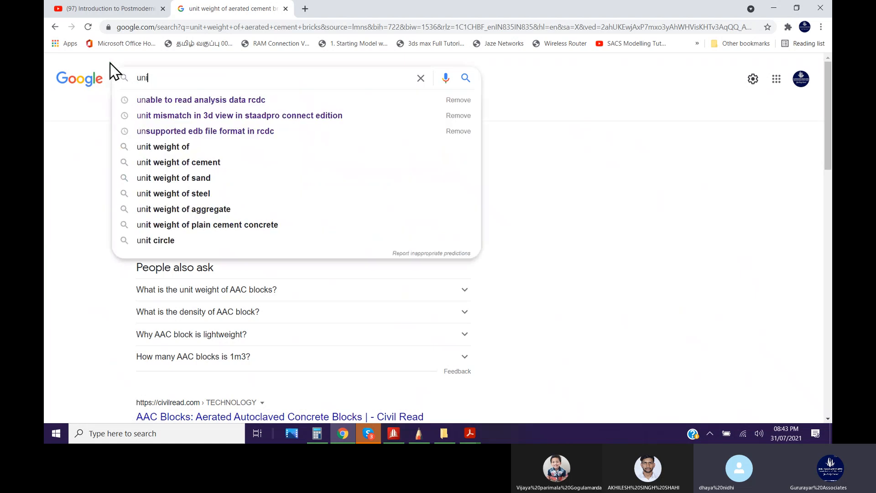
type("t weight of water")
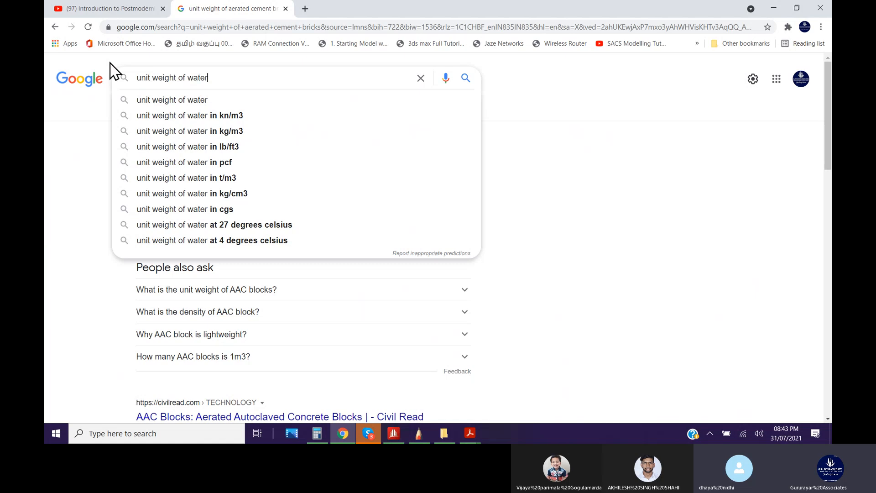
key("Return")
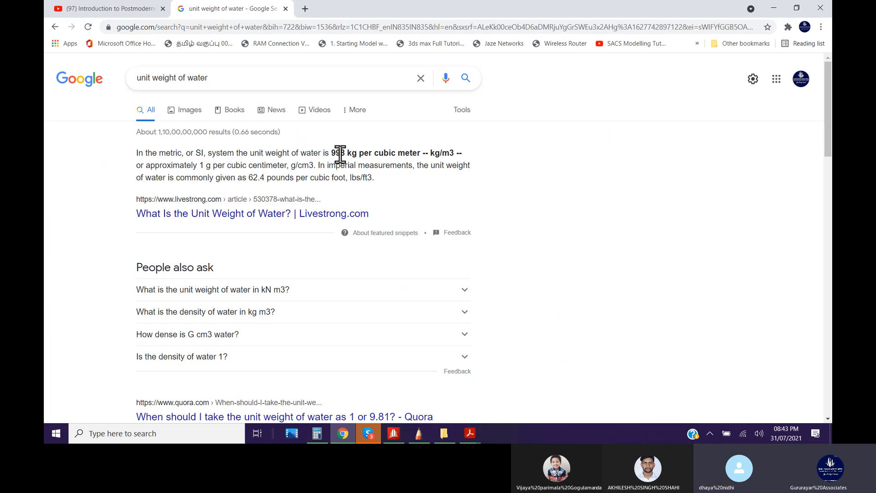
Switch back to Calculator and multiply the water volume by 100
left_click(317, 433)
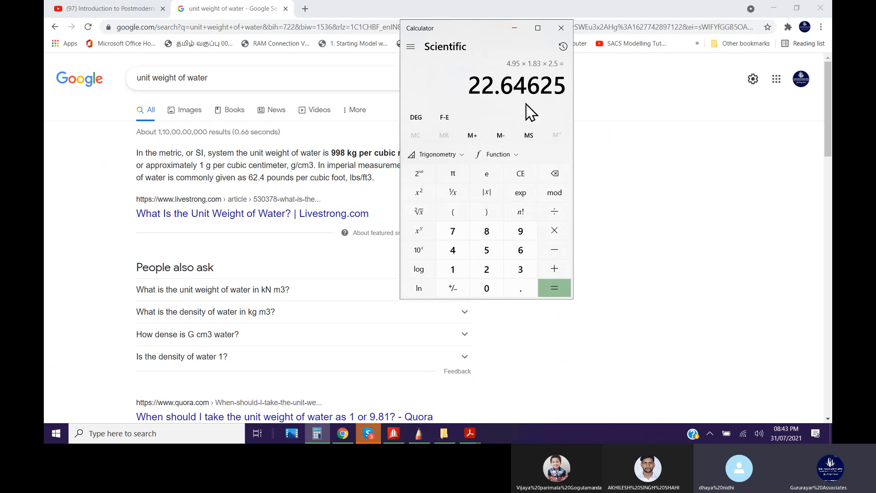
left_click(554, 231)
left_click(453, 270)
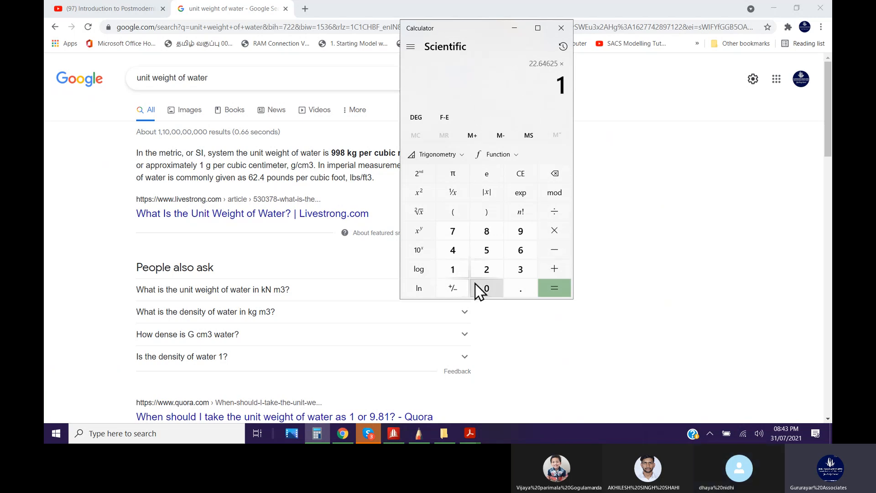
left_click(483, 288)
left_click(480, 287)
left_click(563, 291)
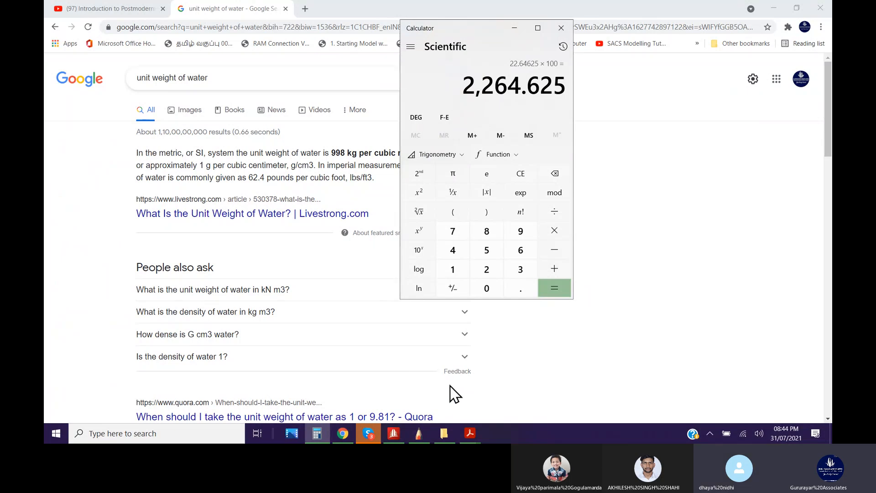
Switch to 1.Sample Dwg.pdf in Acrobat Reader to check the staircase bay's dimensions, and return to Calculator
left_click(471, 435)
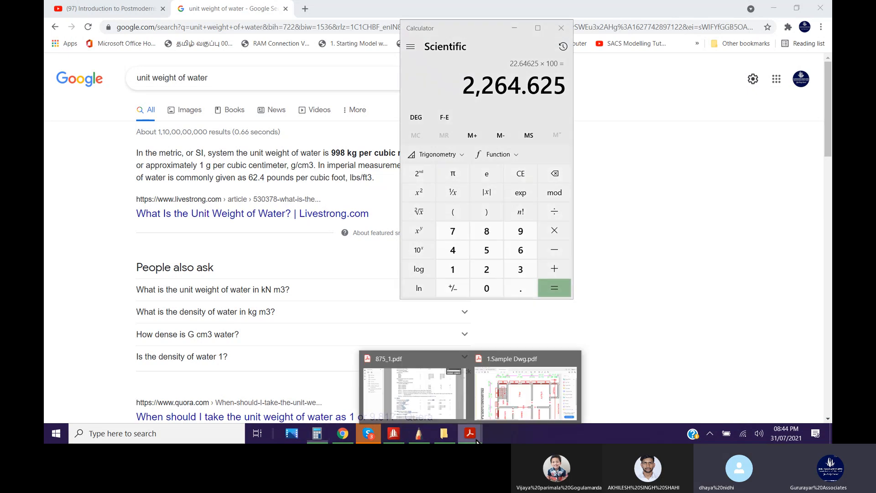
left_click(506, 401)
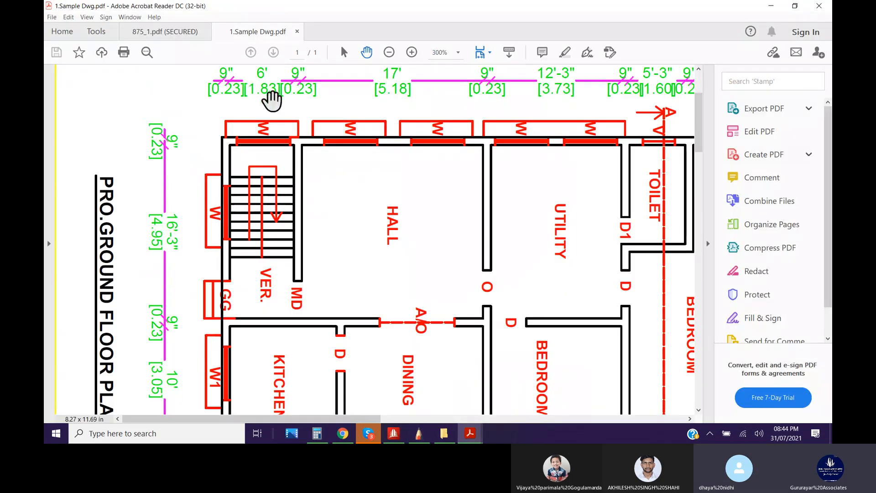
left_click(771, 6)
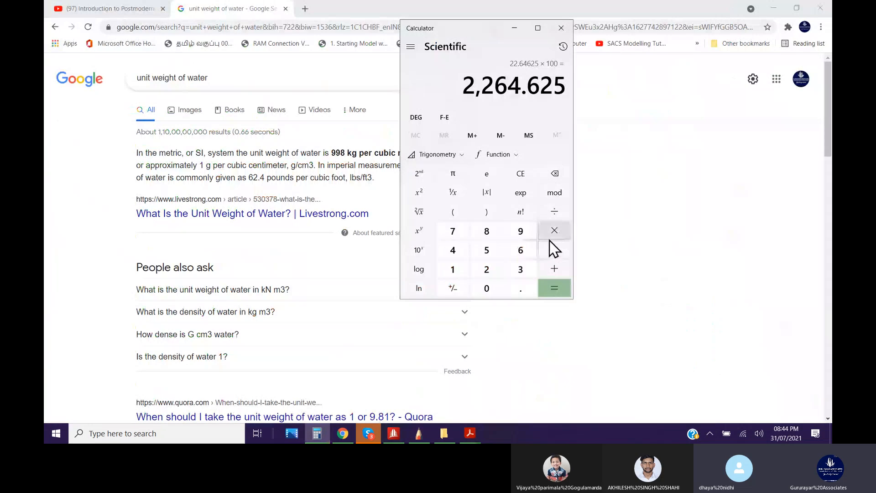
Divide the calculated water weight by the staircase bay's 4.95 length, rechecking the dimension in 1.Sample Dwg.pdf
left_click(555, 212)
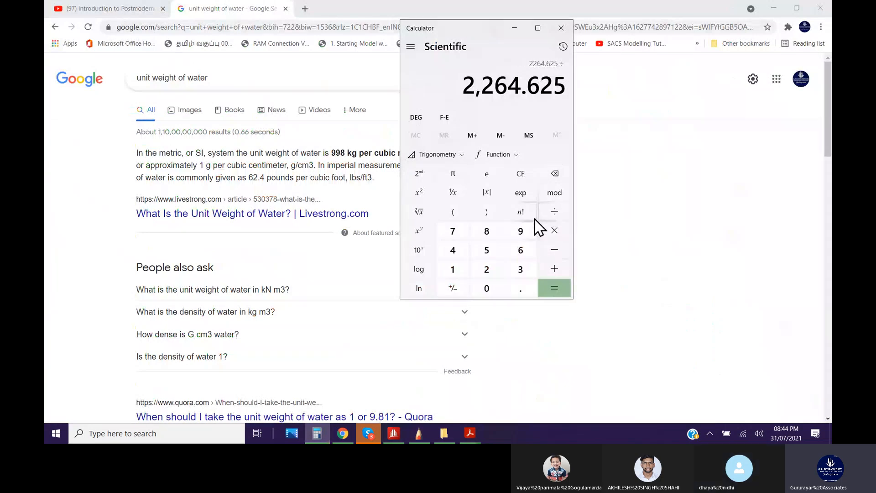
left_click(453, 256)
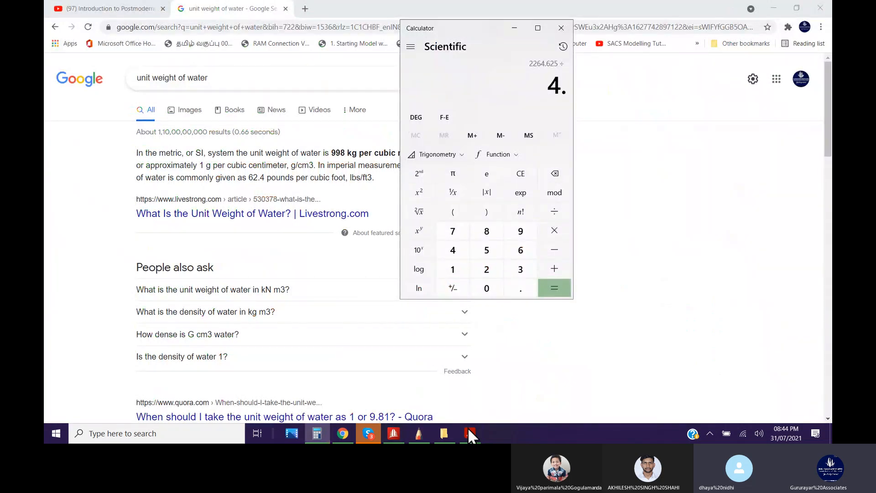
mouse_move(470, 434)
left_click(409, 398)
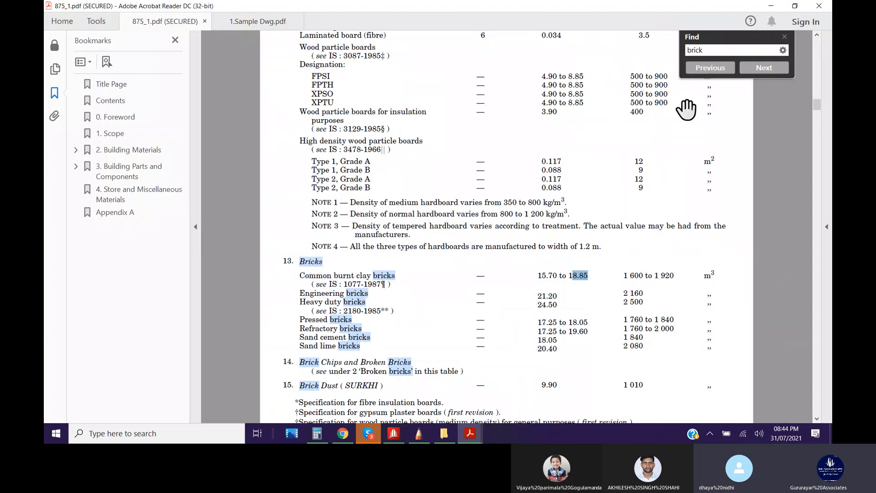
left_click(246, 22)
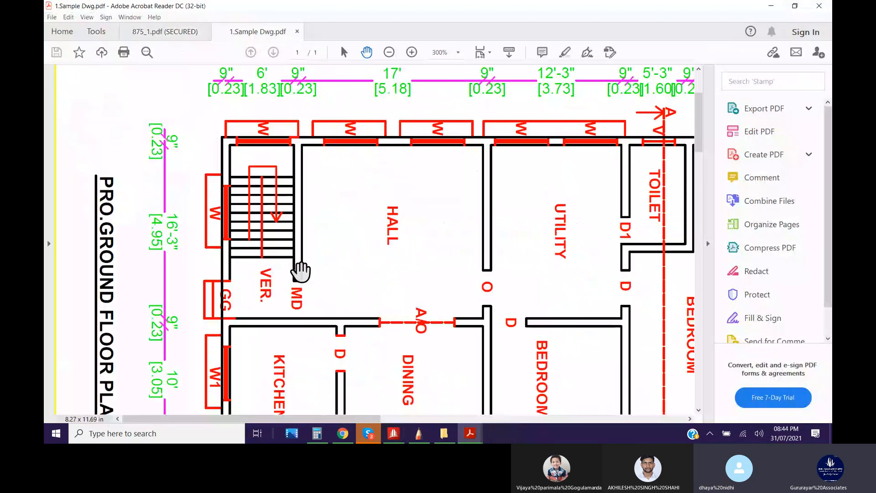
left_click(770, 6)
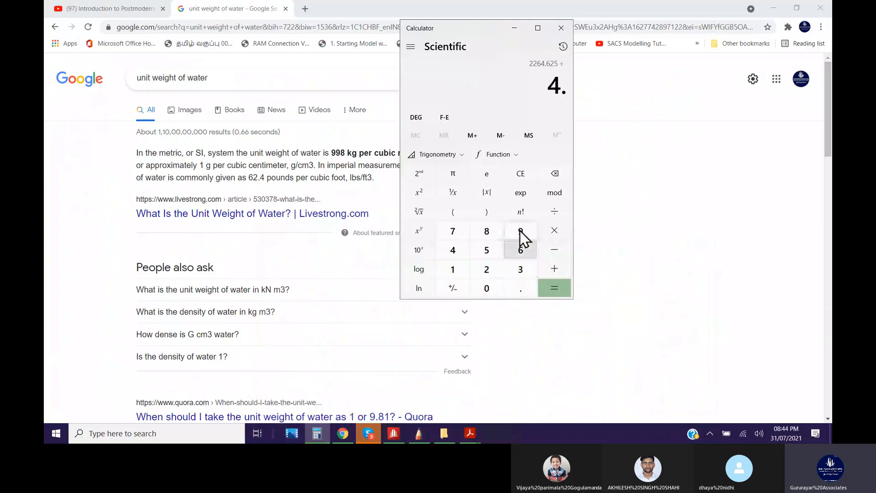
left_click(521, 231)
left_click(487, 250)
Divide the result by the staircase bay's 1.83 width to get the load per unit area
left_click(555, 212)
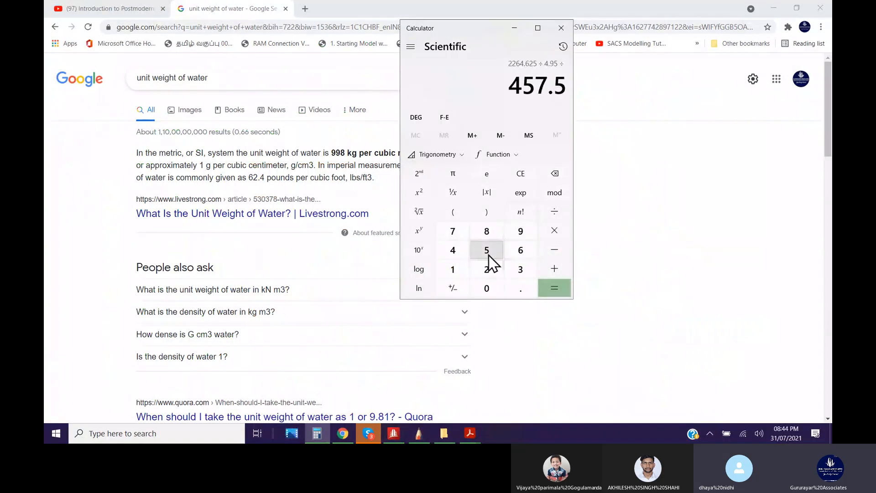
left_click(454, 270)
left_click(521, 289)
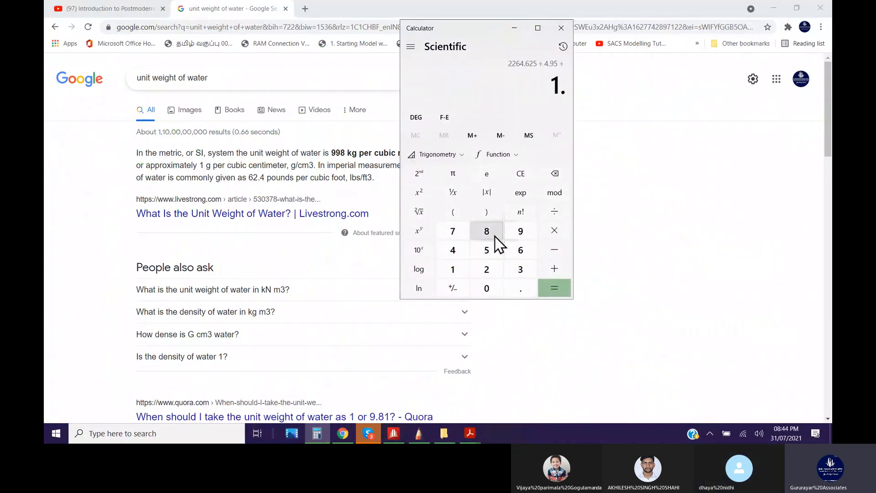
left_click(486, 231)
left_click(520, 270)
left_click(555, 288)
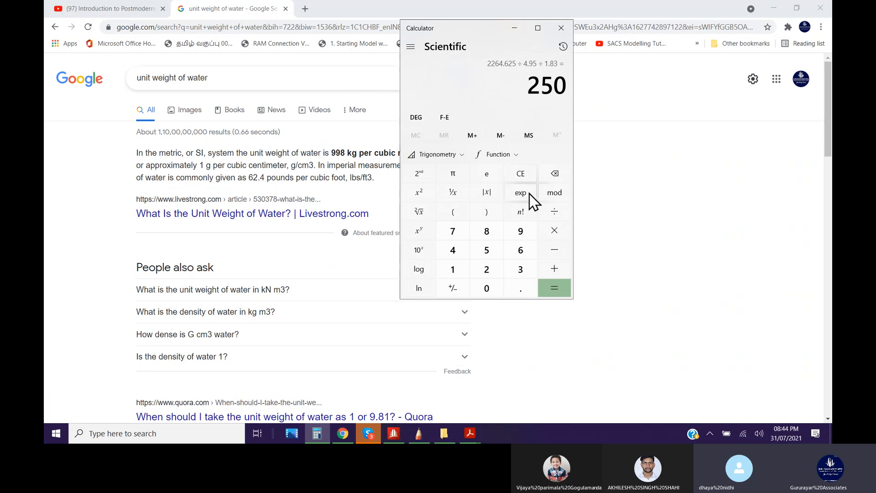
Clear the calculation and enter 2.5 as the first factor of a new multiplication
left_click(522, 175)
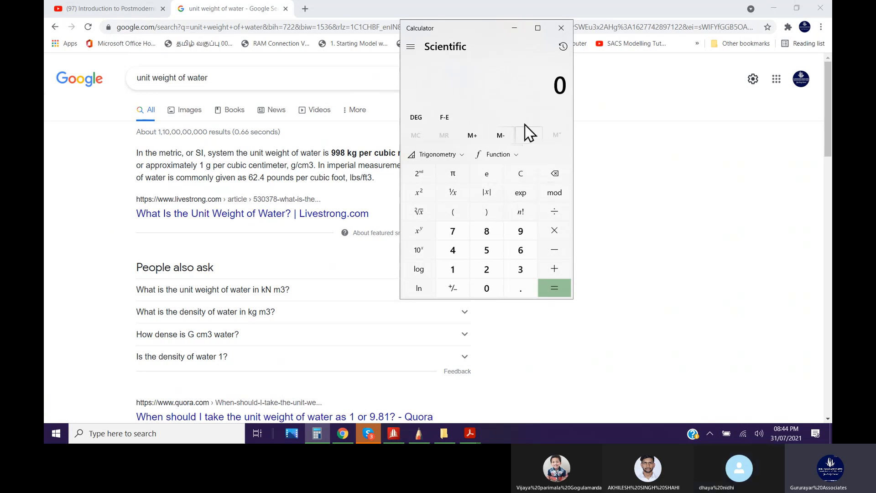
left_click(487, 271)
left_click(519, 289)
left_click(489, 254)
left_click(555, 232)
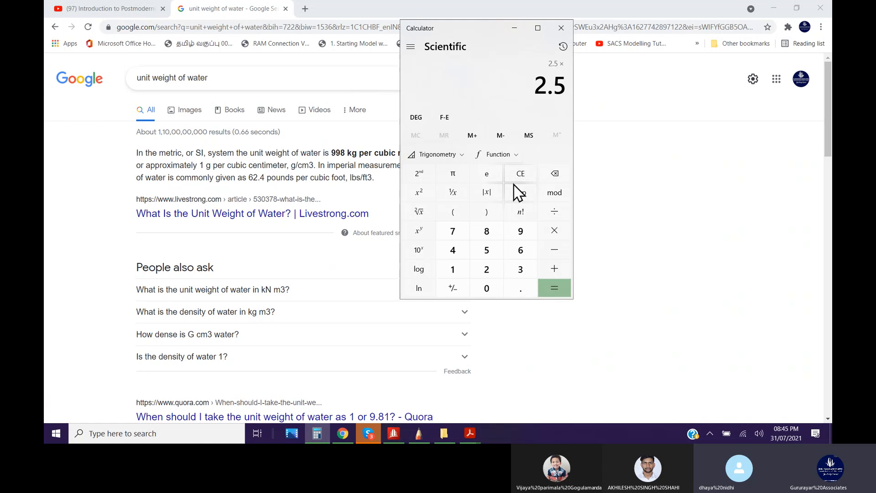
Switch to Chrome and search Google for "kg/cum to kn/cum"
triple_click(227, 77)
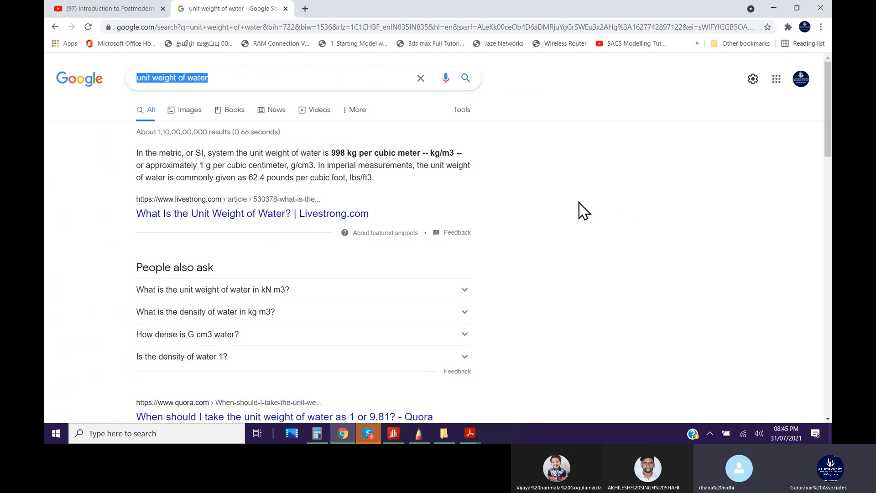
type("cu")
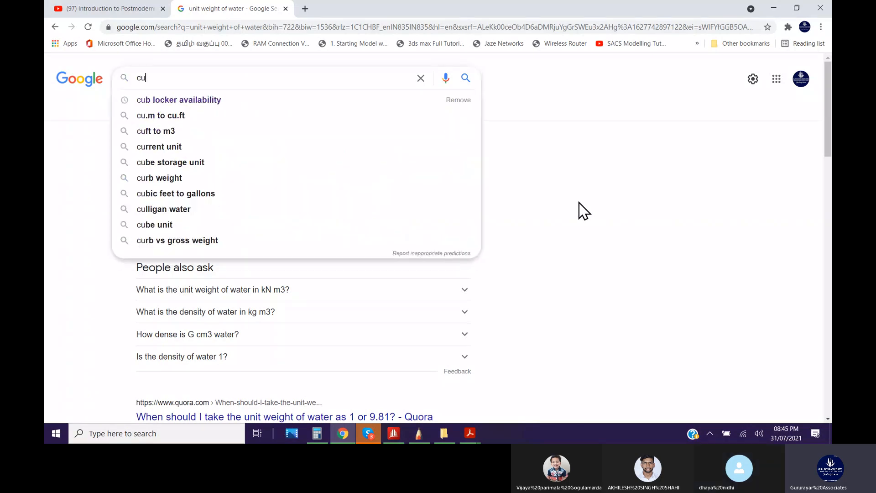
key("BackSpace")
key("BackSpace")
type("k")
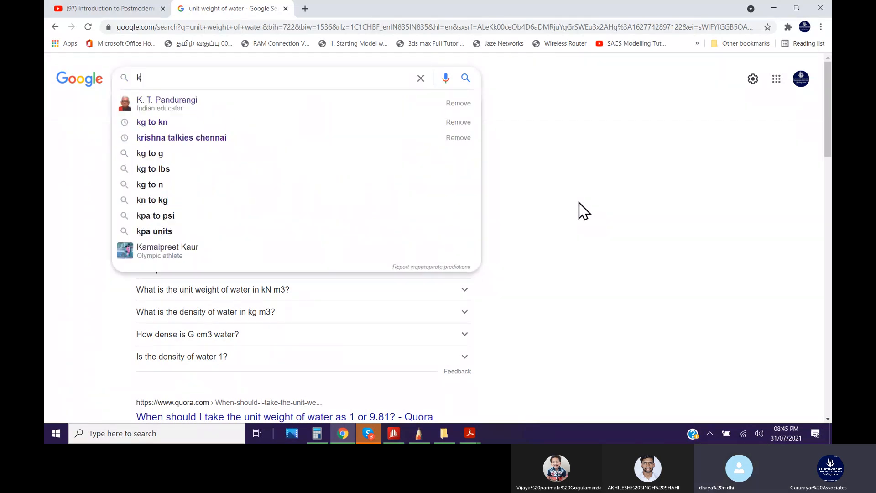
type("g/cum to kn/")
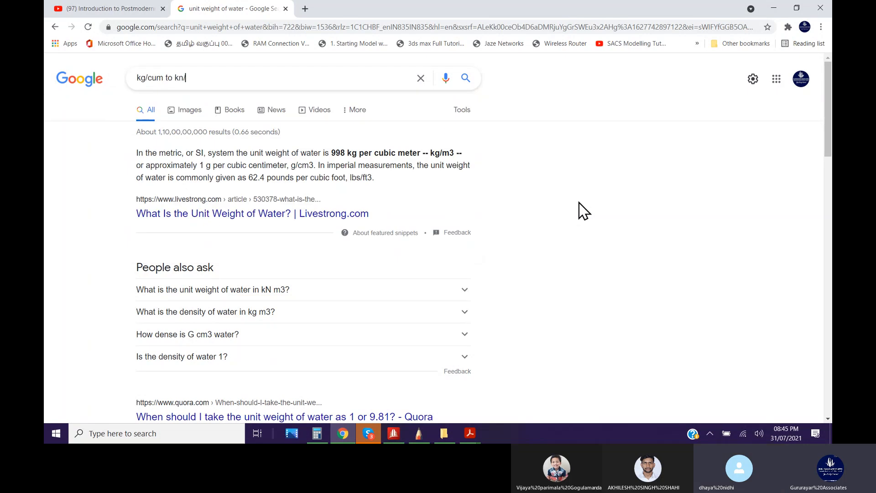
type("cum")
key("Return")
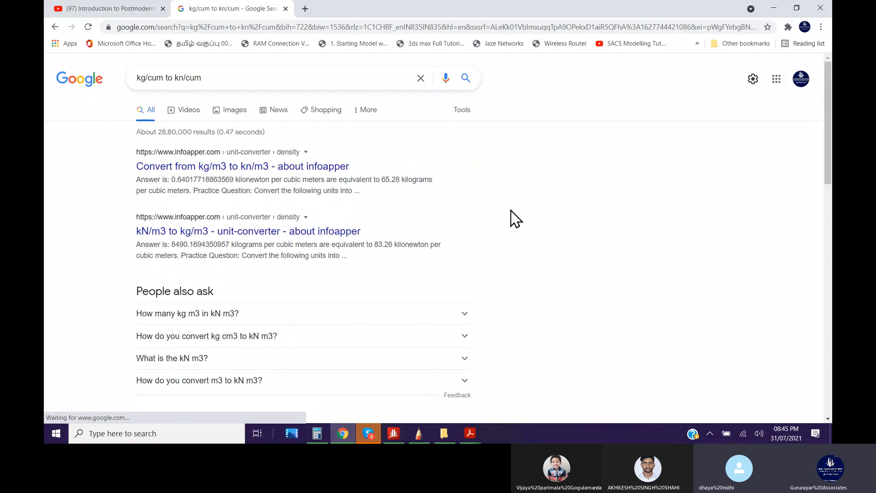
Open infoapper's kg/m3 to kn/m3 converter from the search results and convert 100 kg/m3
left_click(217, 169)
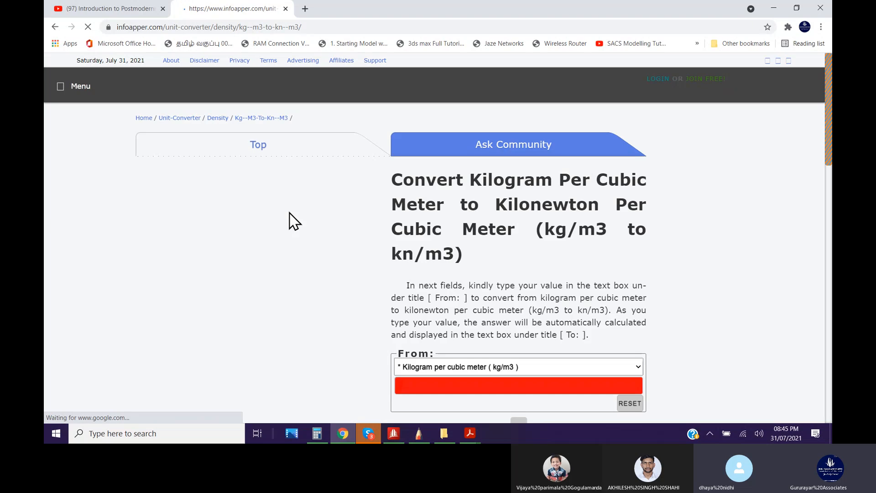
scroll(338, 312, "down", 4)
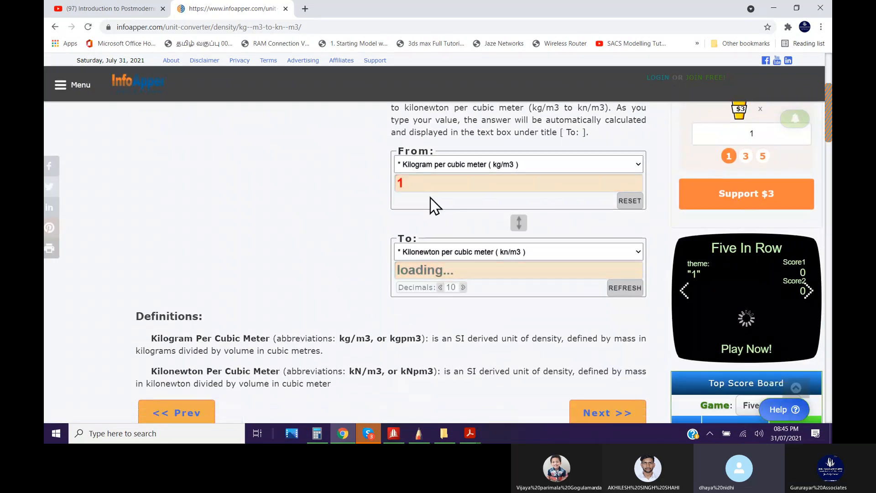
left_click(431, 185)
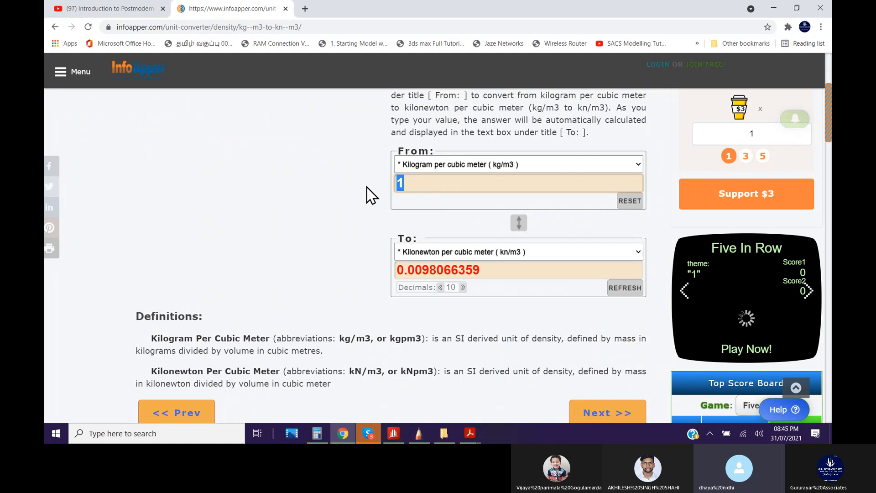
type("00")
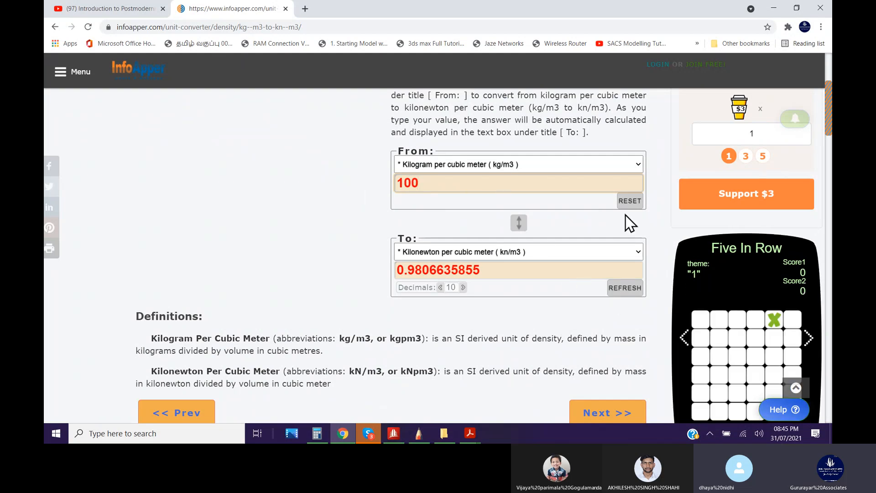
Reset the infoapper converter and convert 100 kg/m3 to kn/m3 once more
left_click(630, 201)
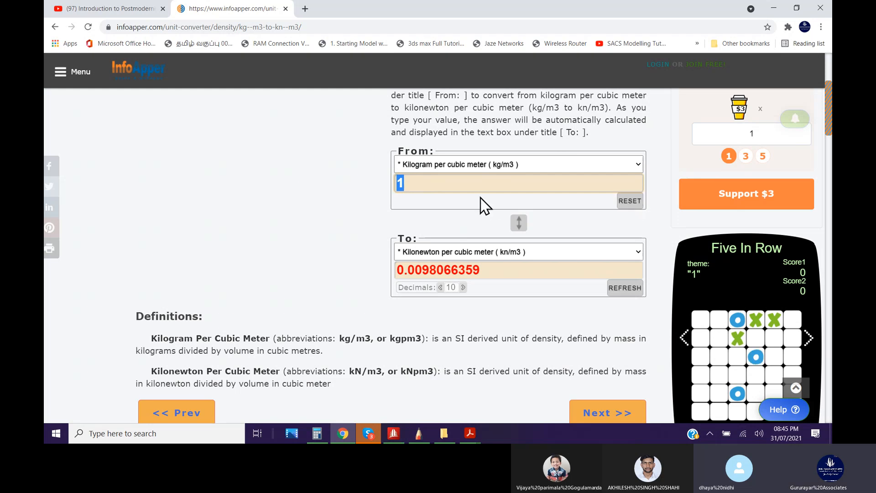
left_click(465, 184)
type("0")
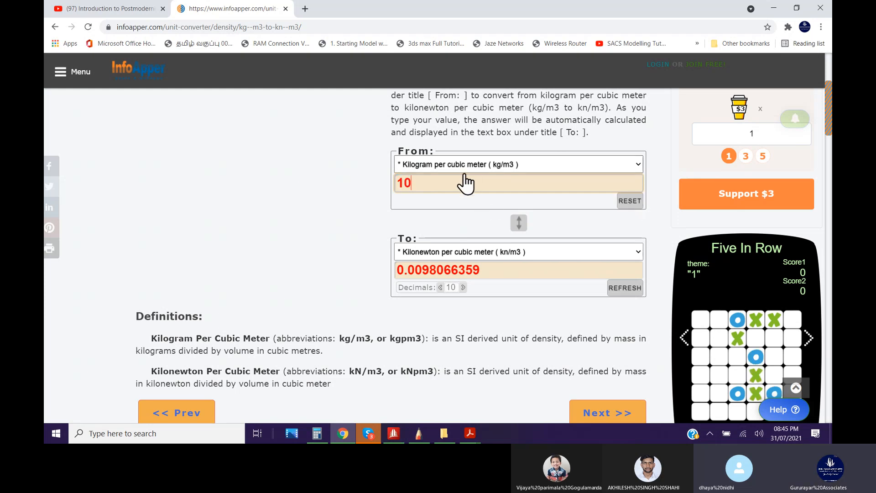
type("0")
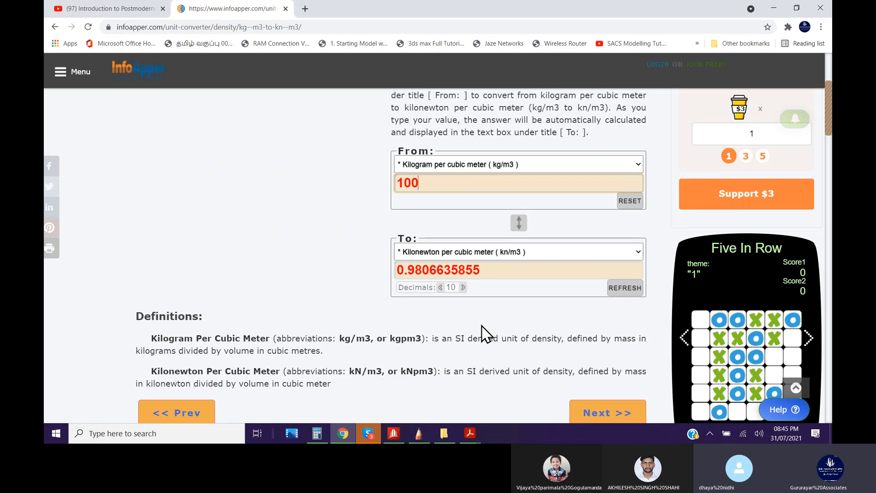
Go back to the search results and open BuildingClub.info's kg/m3 to kN/m3 converter
left_click(55, 27)
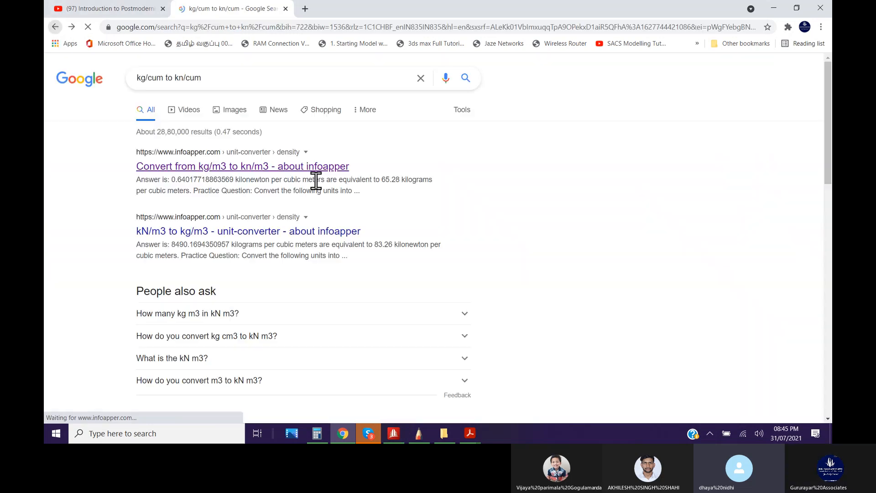
scroll(297, 299, "down", 2)
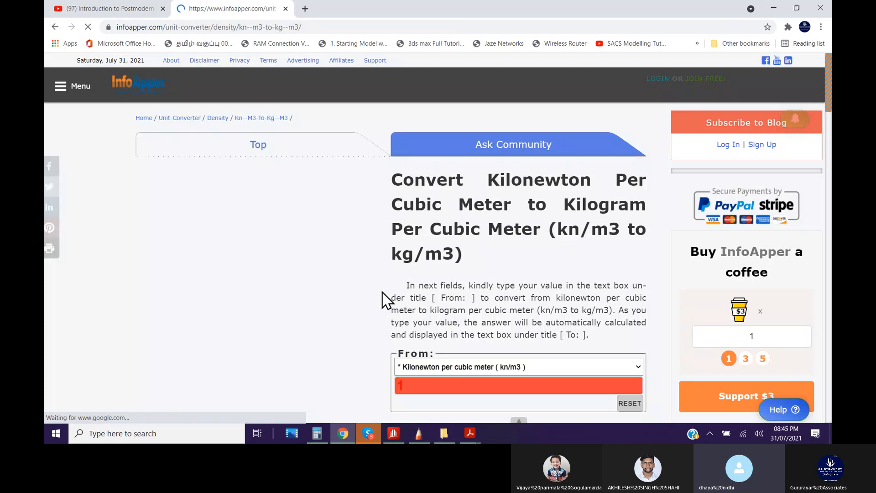
left_click(55, 27)
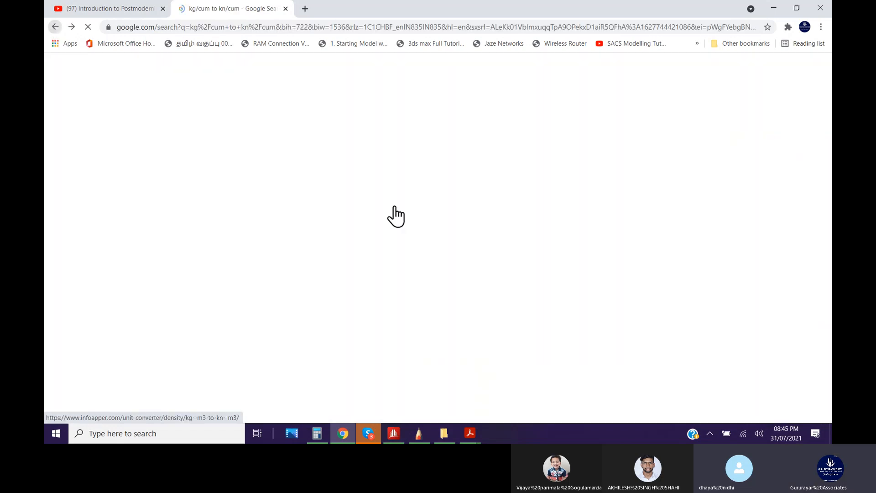
scroll(434, 263, "down", 2)
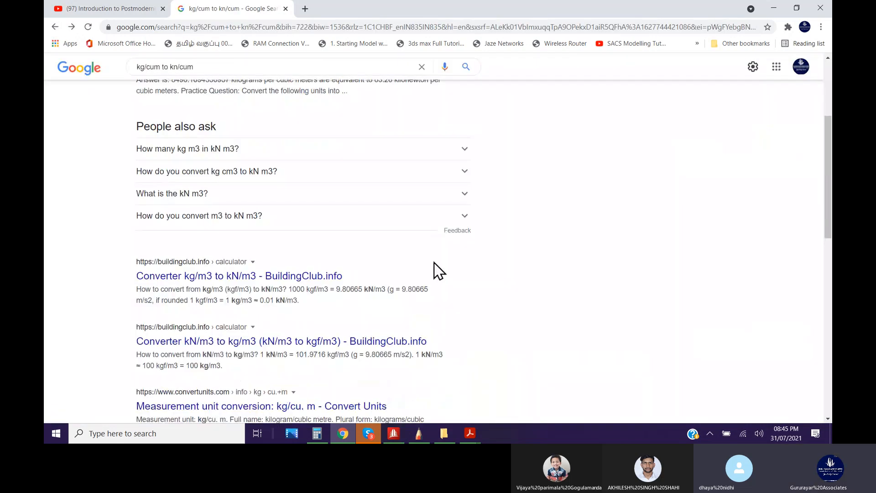
scroll(434, 270, "down", 1)
left_click(297, 211)
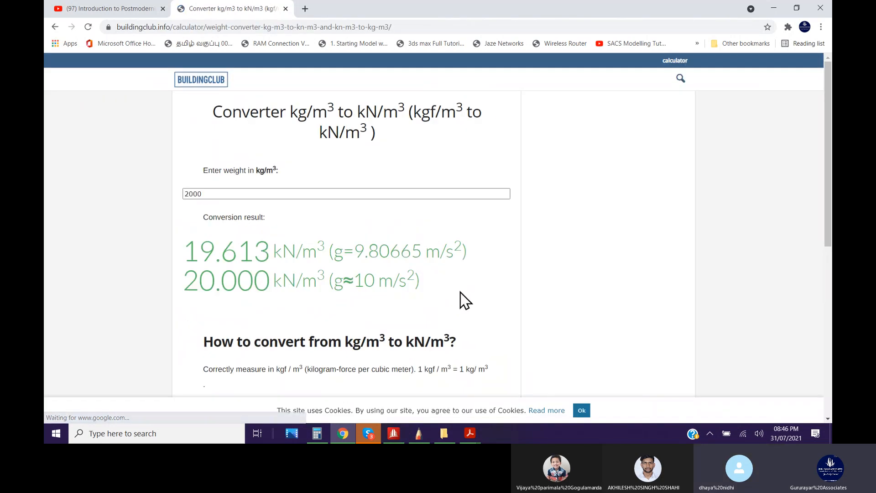
Convert 100 and 1000 kg/m3 to kN/m3 in the BuildingClub converter, and examine the conversion formula
scroll(356, 251, "down", 1)
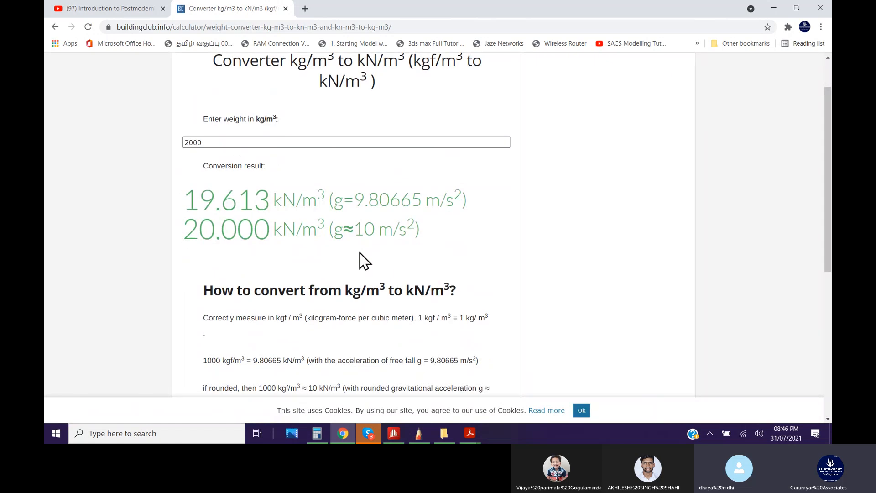
double_click(185, 142)
type("100")
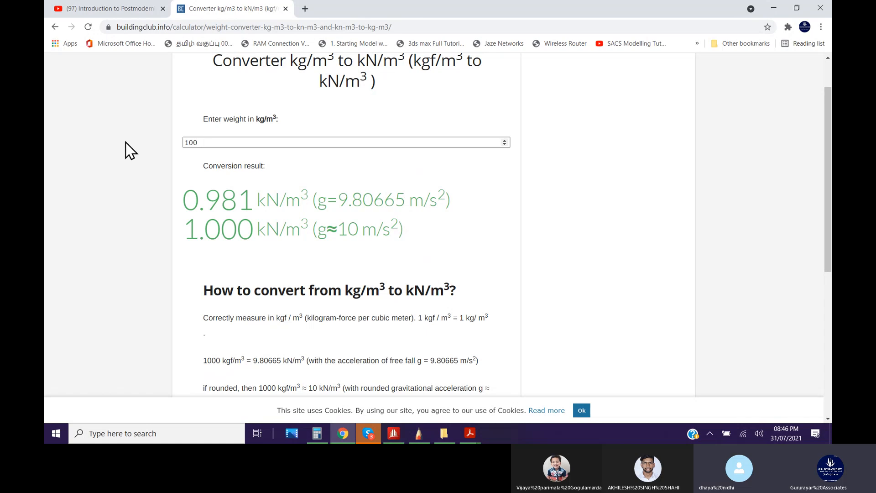
type("0")
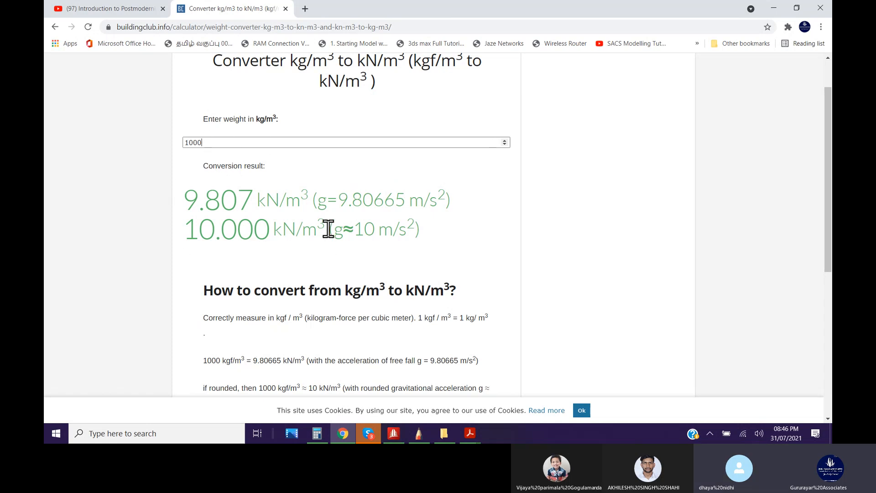
scroll(252, 266, "down", 4)
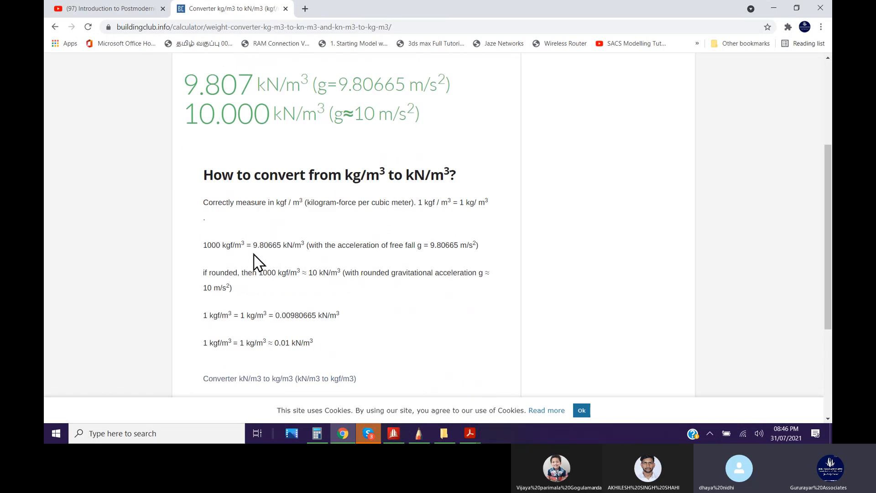
scroll(253, 262, "up", 5)
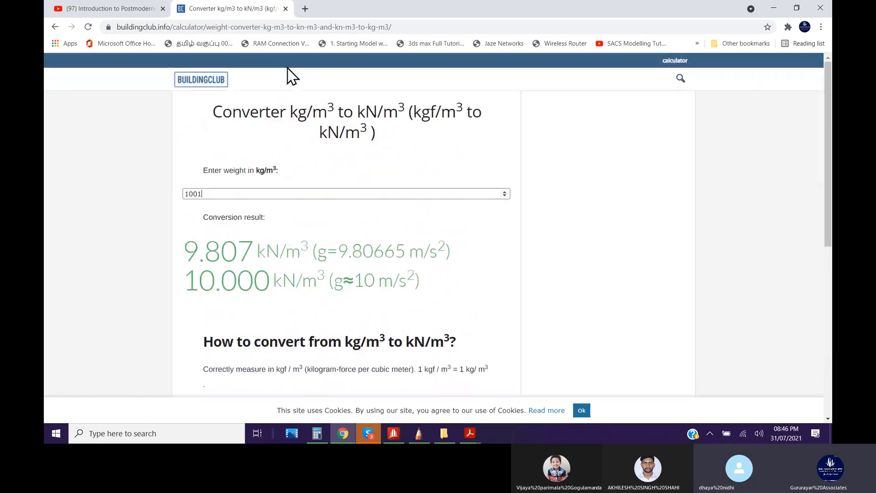
Return from the browser to the calculator and multiply the 2.5 water depth by 10 to get the tank pressure
left_click(774, 8)
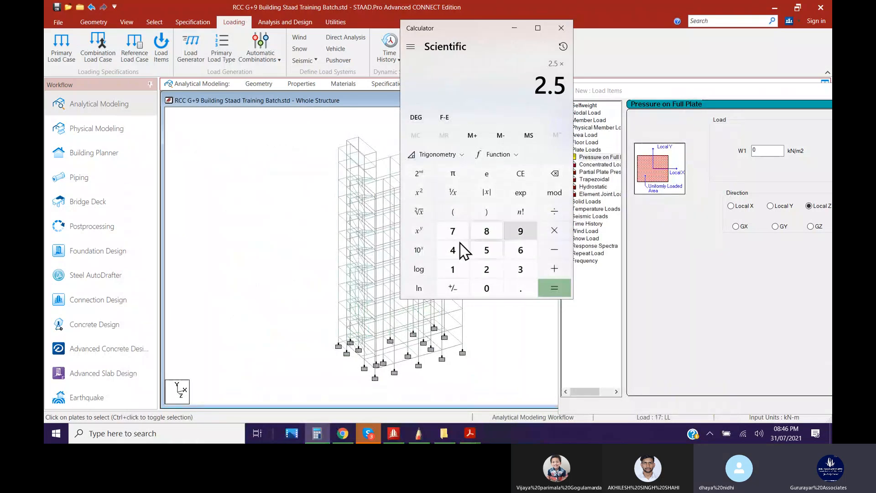
left_click(453, 270)
left_click(487, 288)
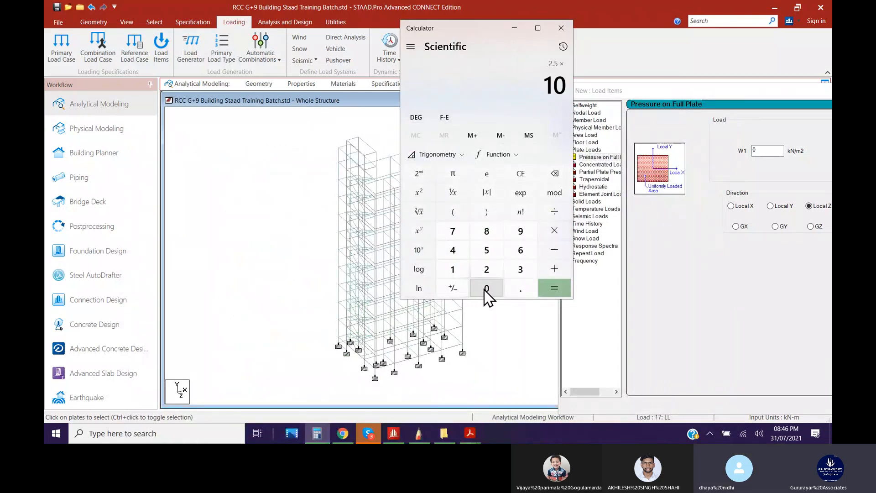
left_click(555, 289)
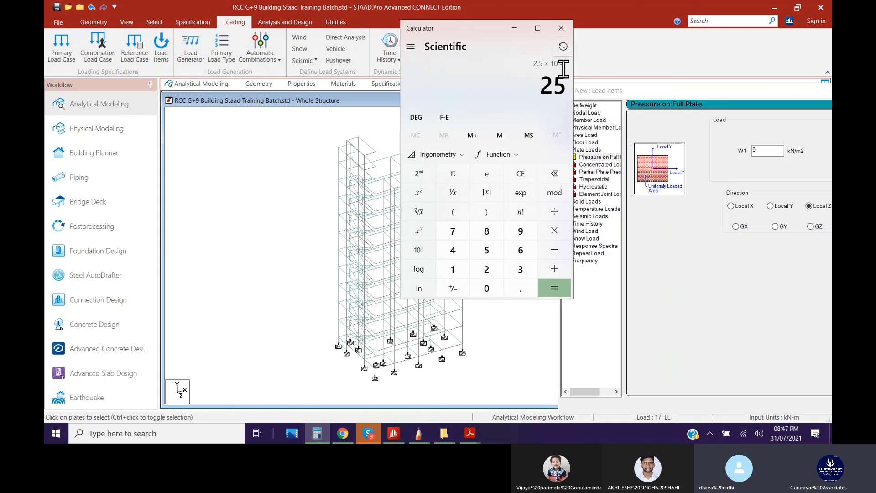
left_click(515, 31)
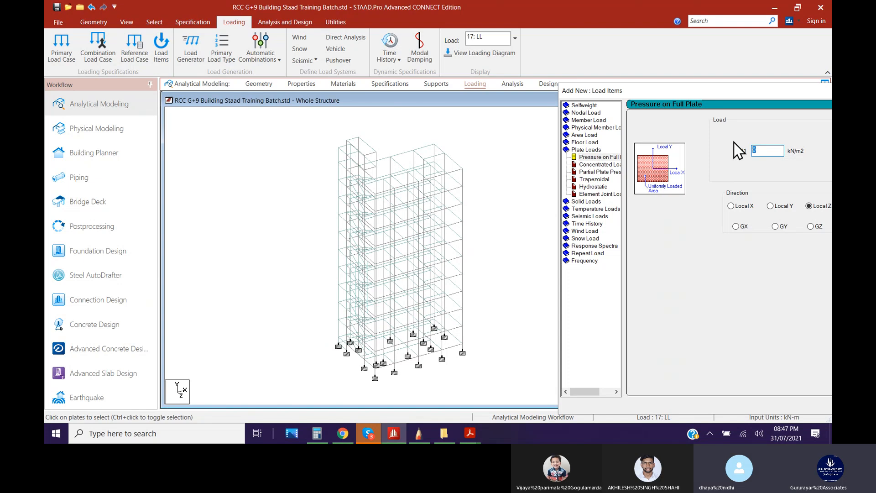
Add a full-plate pressure of -25 kN/m2 in the GY direction to the water tank load case
left_click(775, 226)
left_click_drag(570, 91, 226, 59)
left_click(636, 375)
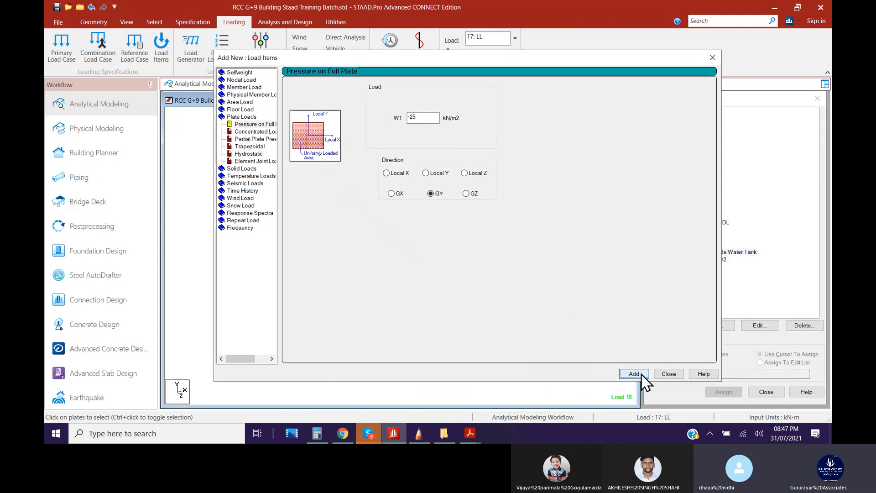
left_click(670, 375)
Assign the -25 kN/m2 GY pressure to the water tank's floor plate at the top of the tower, using Assign To Selected Plates
left_click(710, 259)
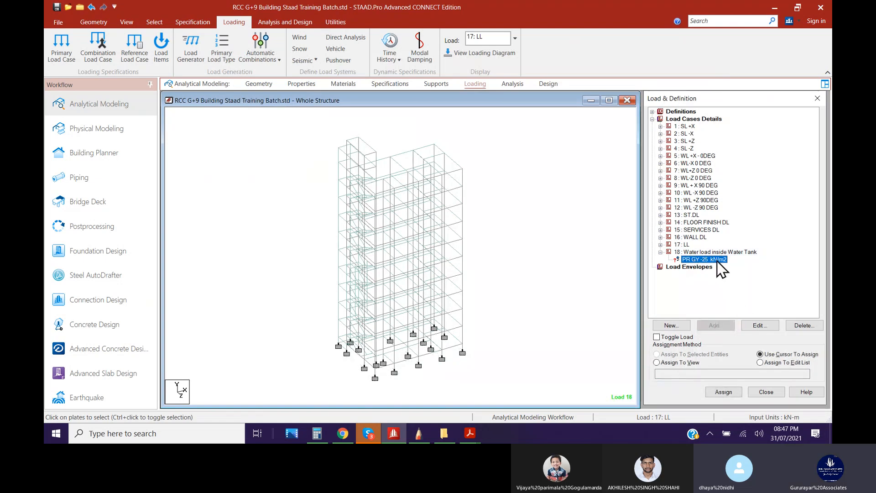
left_click(154, 21)
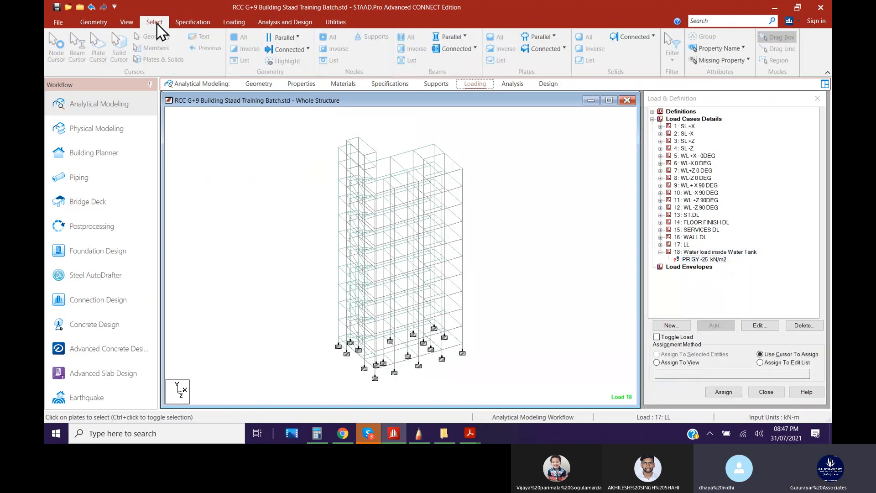
scroll(350, 153, "up", 3)
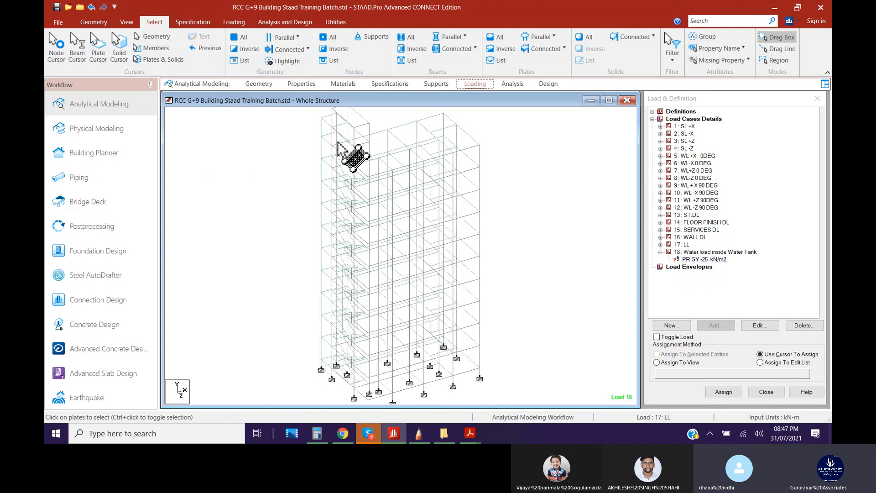
middle_click_drag(350, 151, 470, 301)
scroll(435, 232, "up", 1)
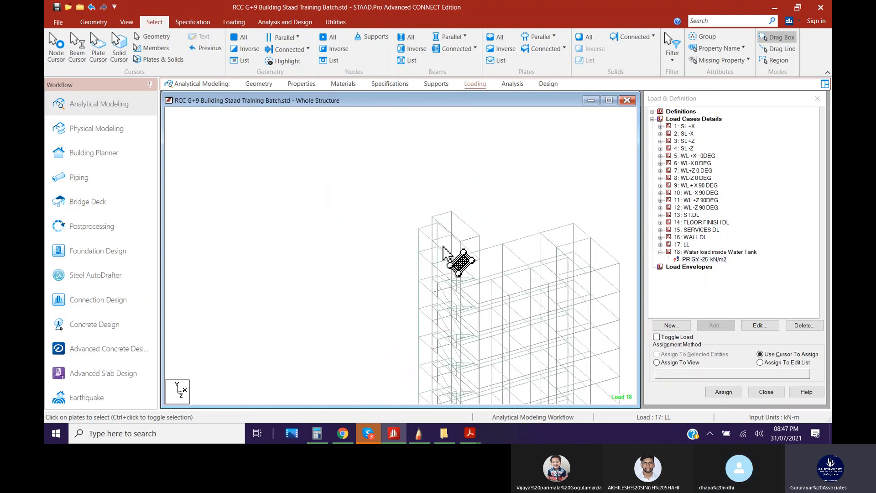
left_click(449, 250)
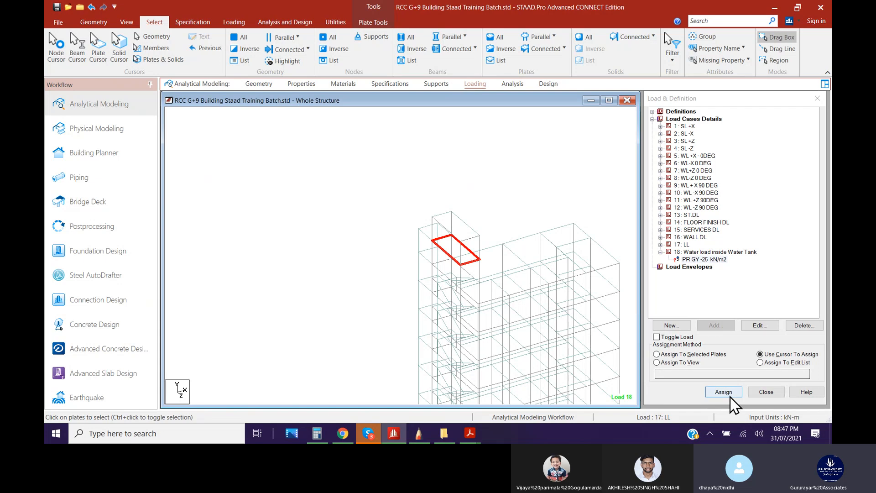
left_click(708, 355)
left_click(724, 393)
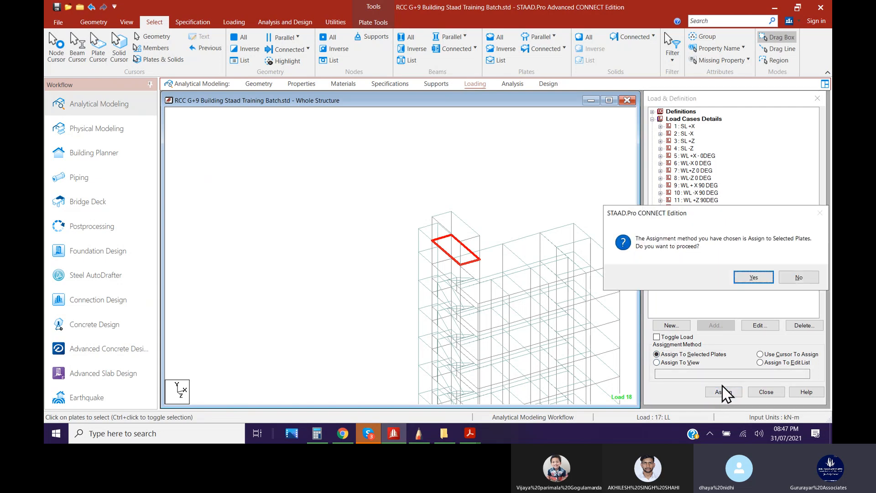
left_click(754, 277)
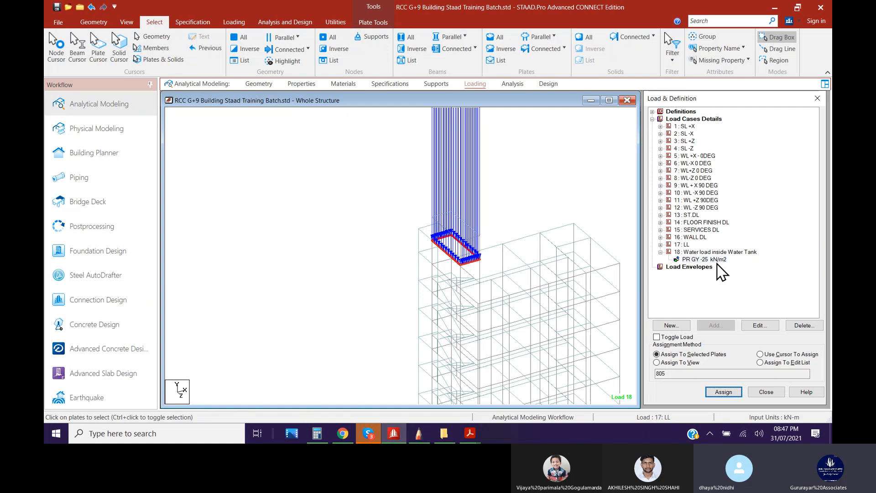
Compare the plates loaded under load case 17: LL with the plate loaded under the water tank load case
left_click(661, 245)
left_click(705, 252)
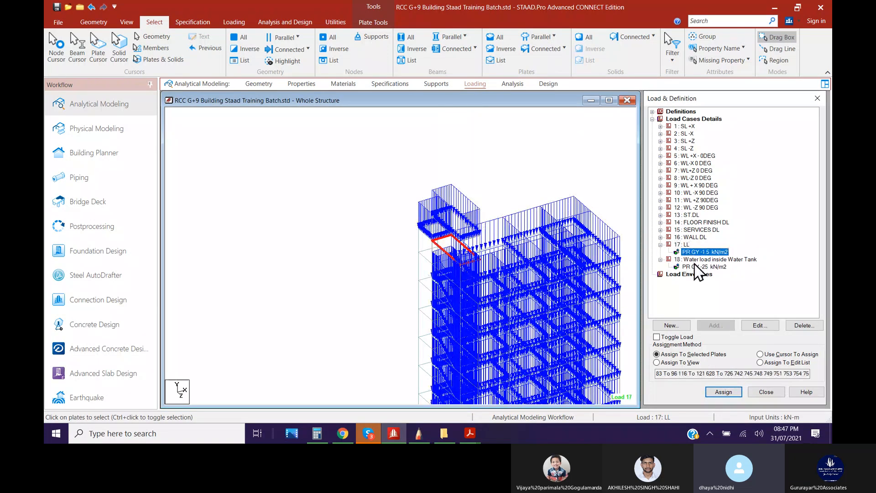
left_click(689, 267)
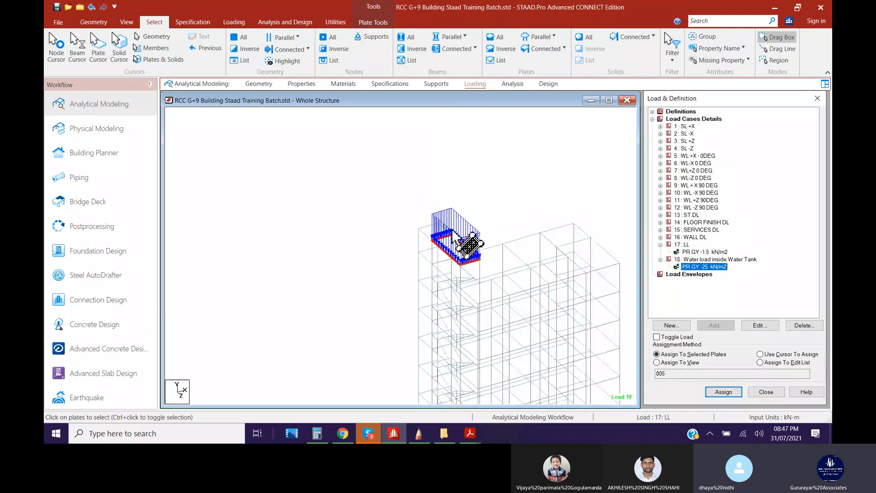
left_click(703, 253)
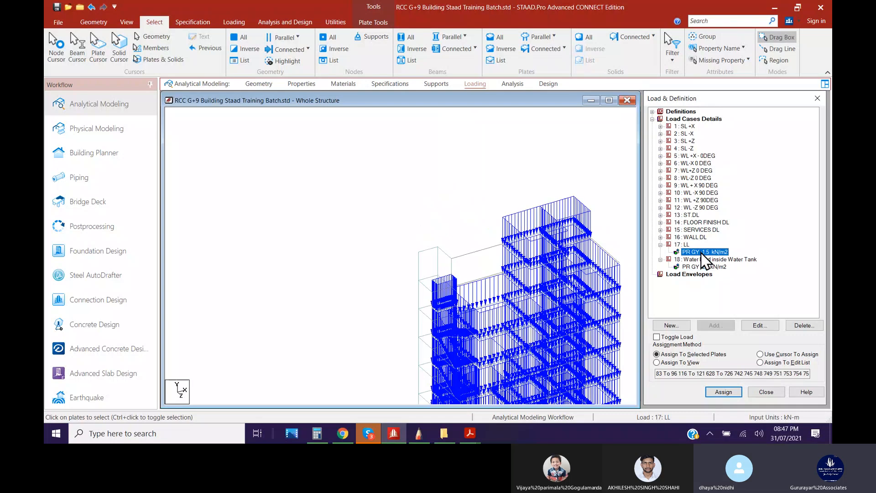
left_click(660, 245)
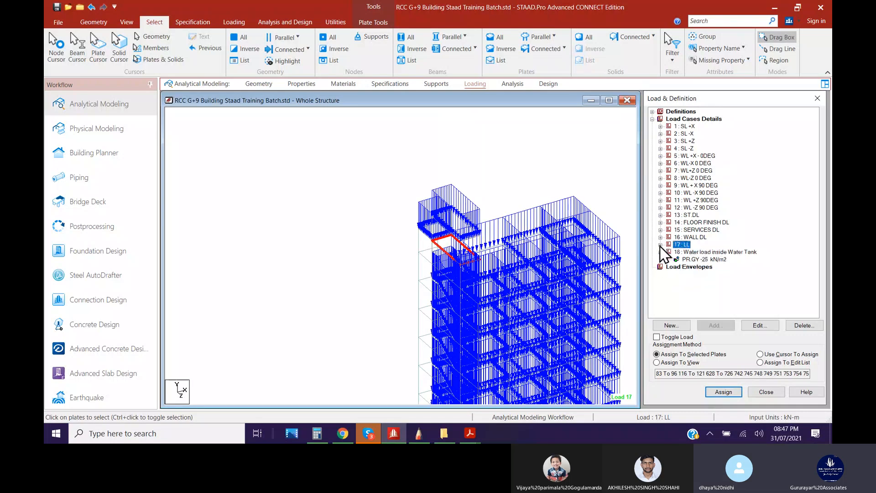
left_click(661, 253)
left_click(604, 186)
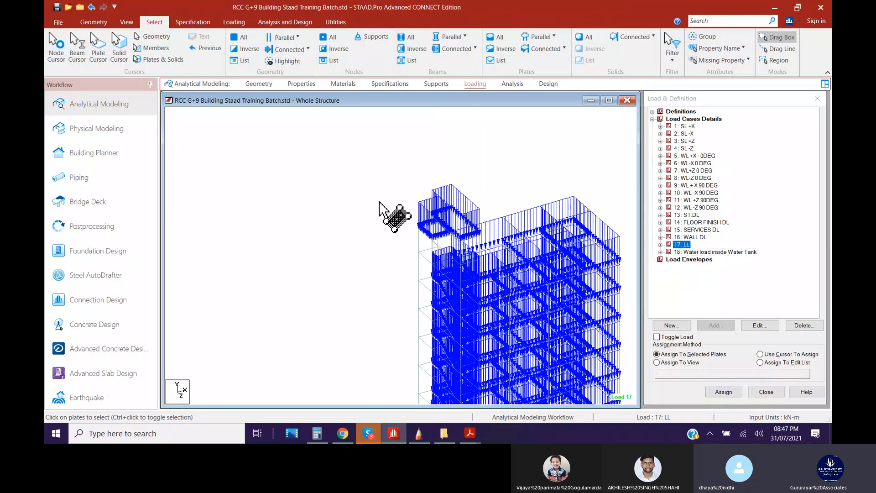
scroll(417, 248, "up", 3)
middle_click_drag(422, 262, 430, 262)
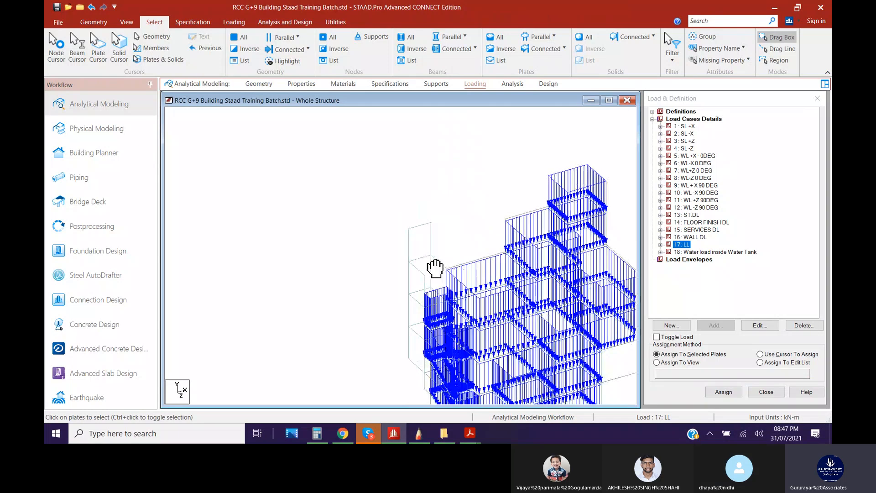
left_click(661, 253)
left_click(703, 259)
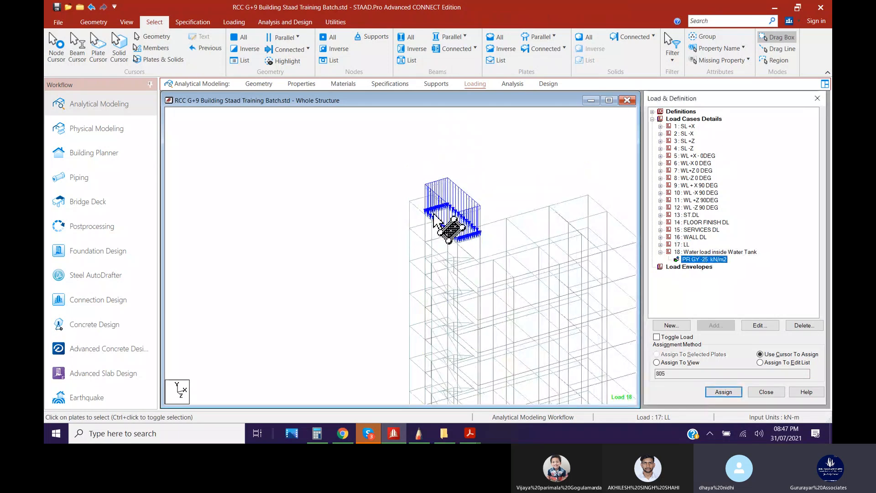
Switch to Autodesk SketchBook, go to blank frame 30 and handwrite the underlined heading "Lift Eq. Wt:-"
left_click(418, 433)
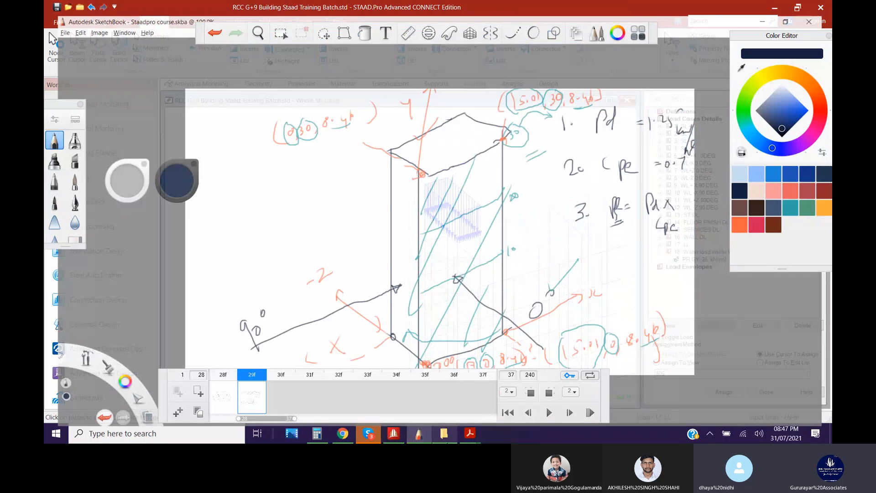
left_click(280, 400)
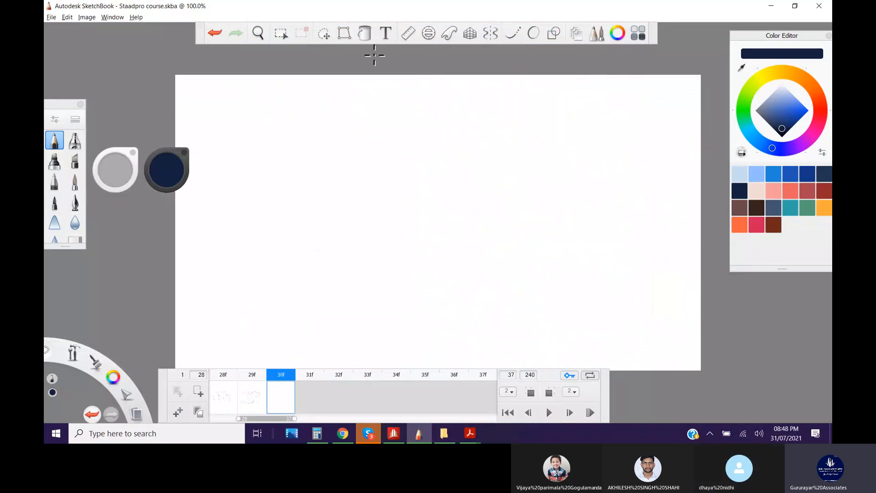
left_click_drag(365, 122, 367, 124)
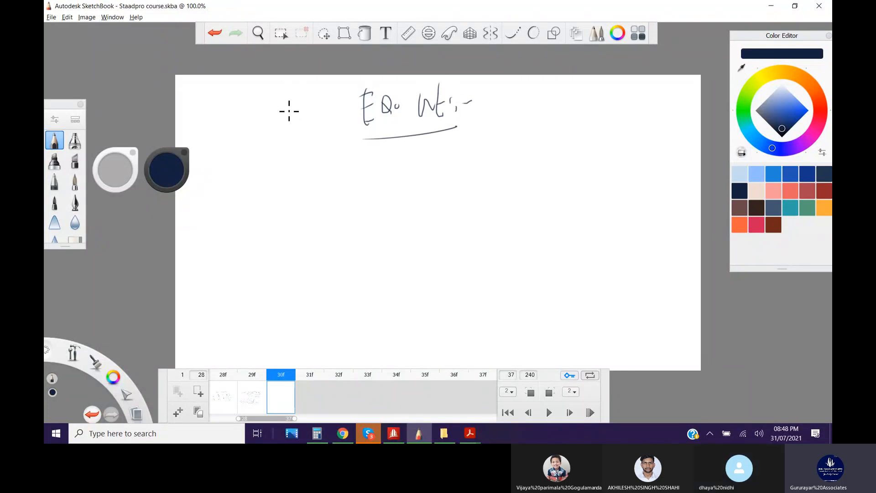
left_click_drag(324, 93, 339, 108)
left_click_drag(324, 137, 365, 134)
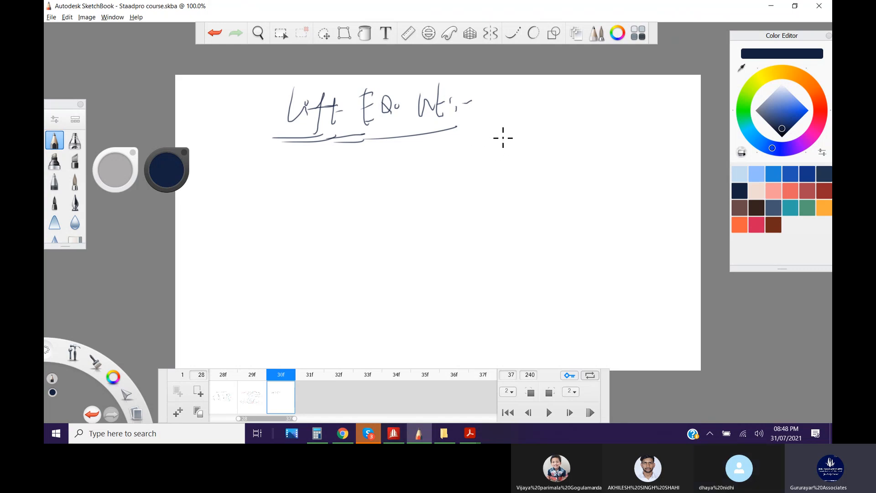
Handwrite "(ME input)" beside the heading, and below it the assumed lift weight "Assume = 2.5 tons" and "= 2500 kg"
left_click_drag(497, 155, 523, 154)
left_click_drag(502, 88, 512, 117)
left_click_drag(521, 98, 521, 105)
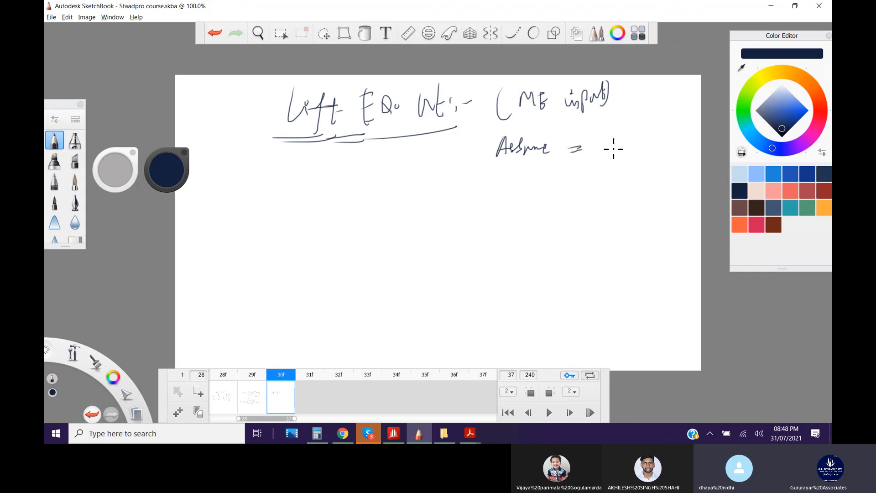
mouse_move(611, 146)
left_mouse_down()
mouse_move(621, 158)
mouse_move(675, 138)
left_mouse_up()
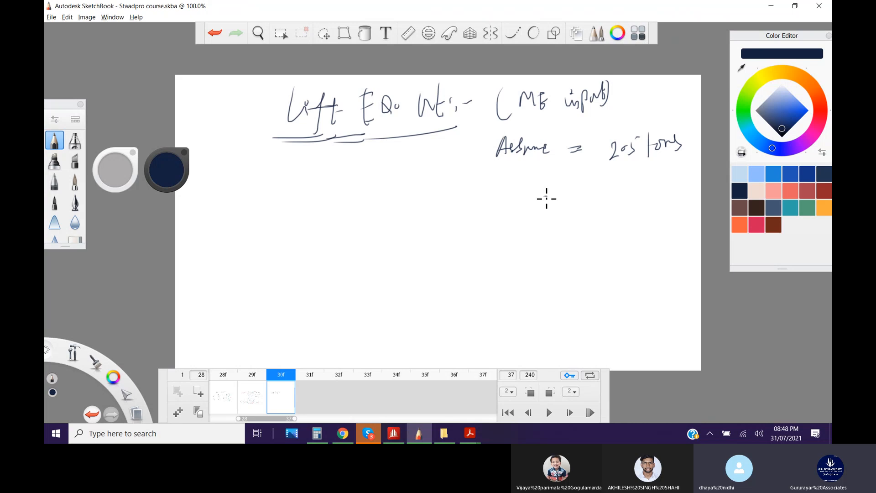
left_click_drag(557, 192, 573, 193)
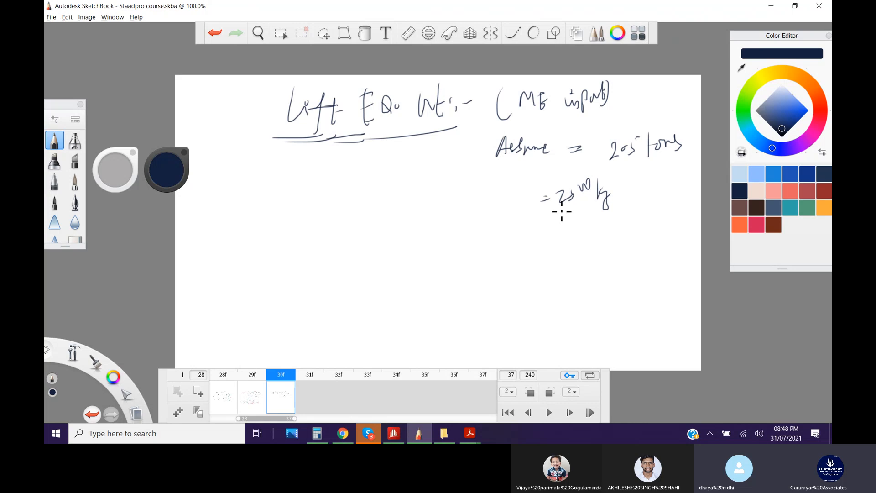
Switch to the browser, go back to the Google results and search for "kg to kn"
left_click(342, 434)
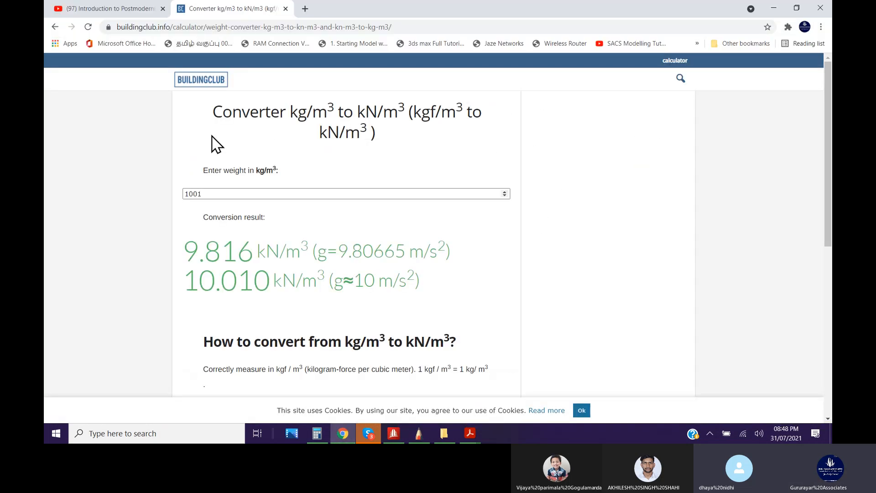
left_click(222, 192)
left_click(55, 26)
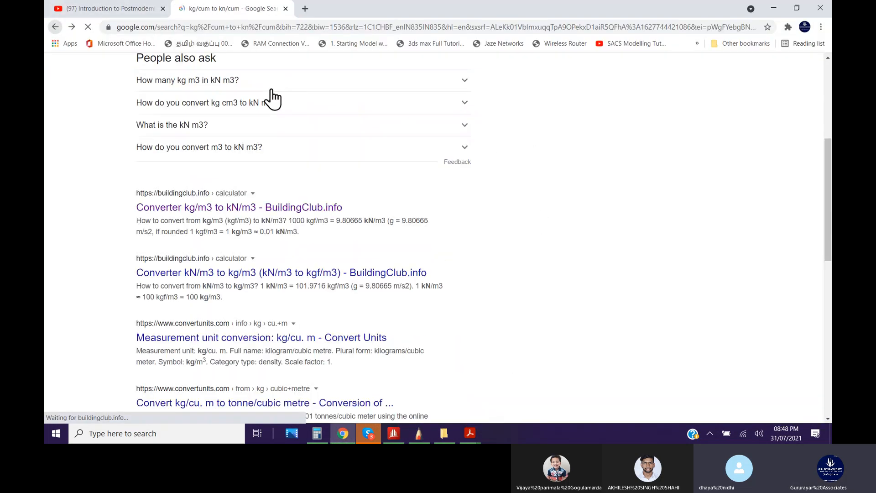
scroll(201, 175, "up", 5)
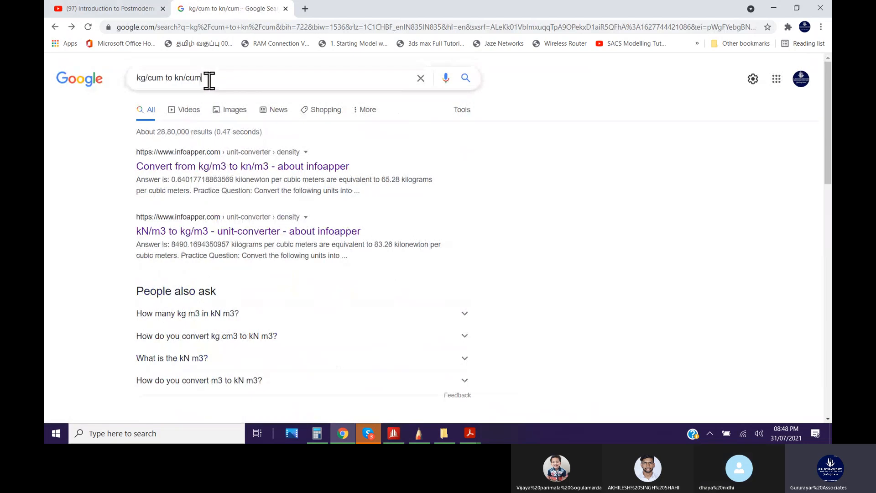
left_click_drag(207, 78, 71, 91)
type("k")
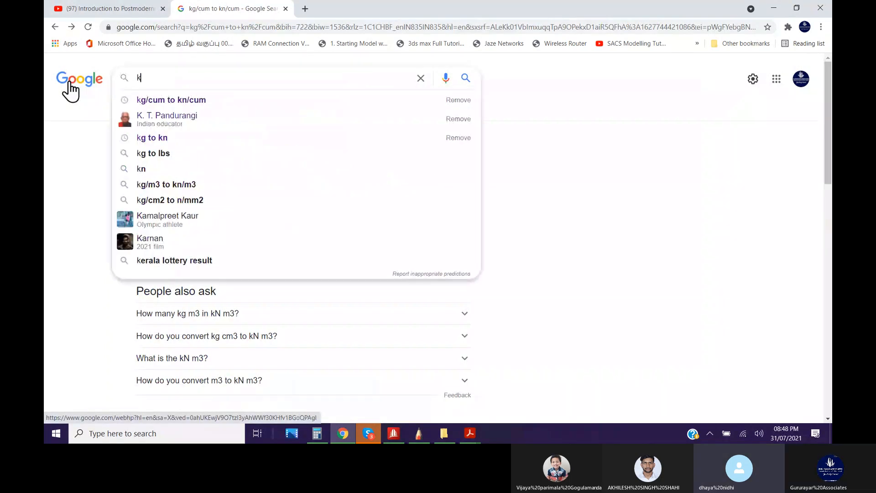
type("g to kn")
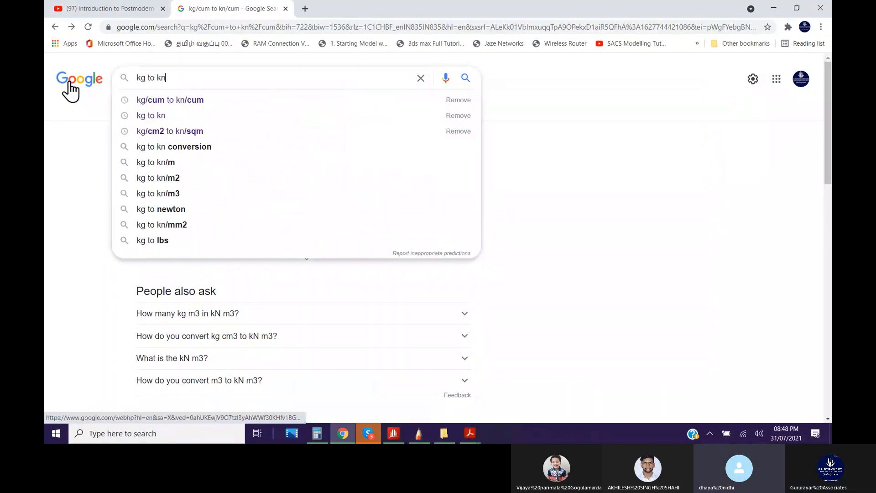
left_click(153, 120)
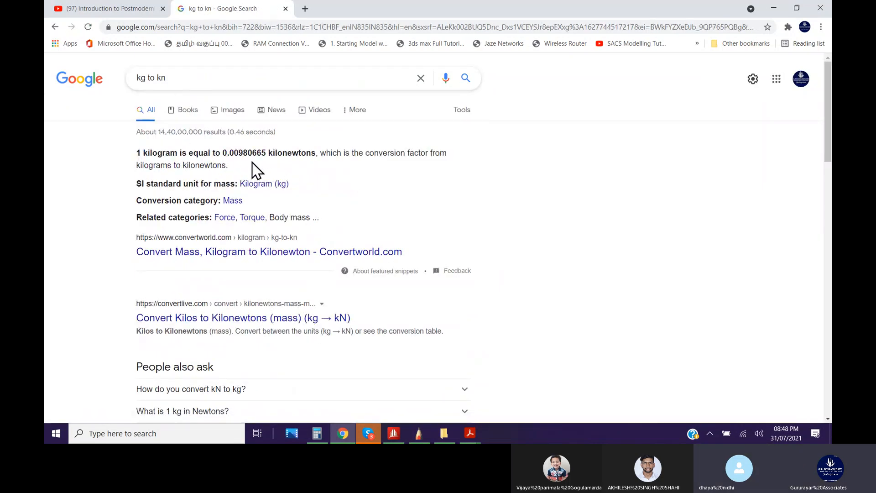
Open the ConvertLIVE kilos-to-kilonewtons converter from the search results, convert 2500 kg, and return to SketchBook
scroll(240, 292, "down", 3)
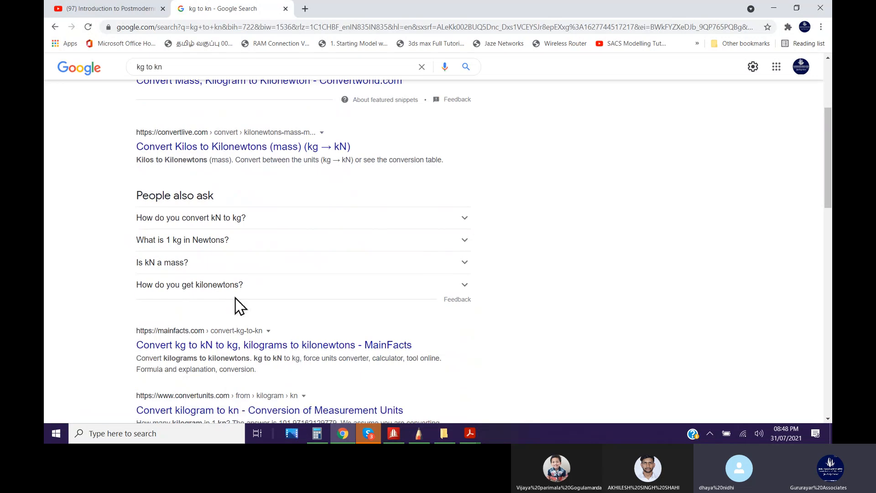
left_click(239, 151)
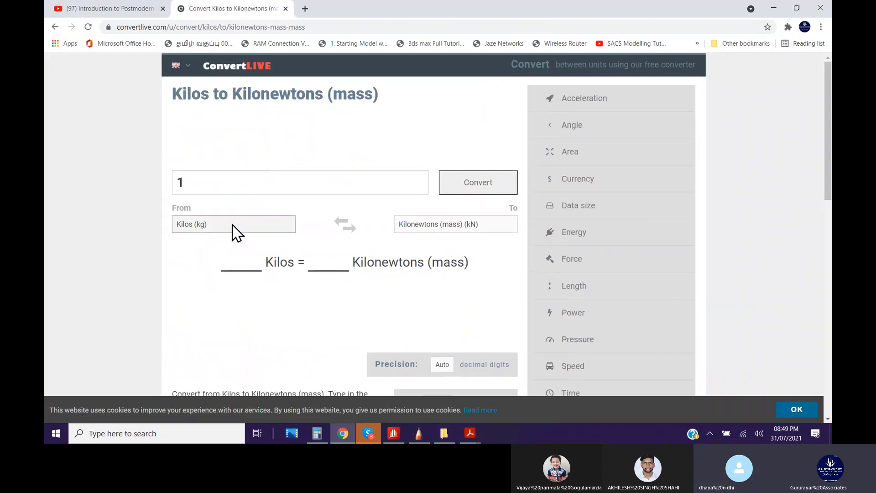
double_click(204, 186)
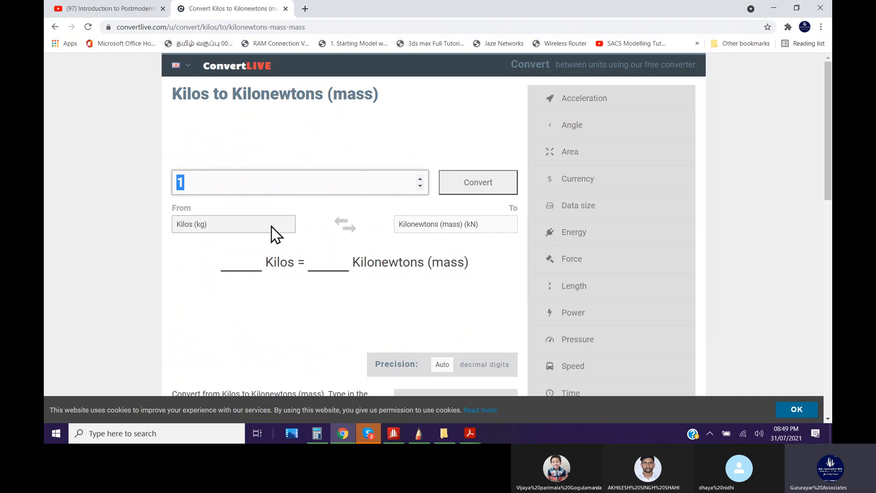
type("2500")
left_click(465, 188)
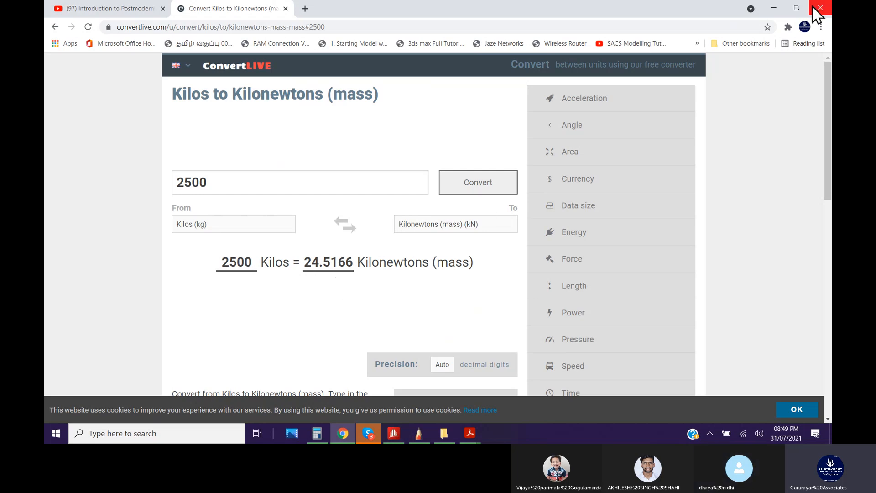
left_click(773, 7)
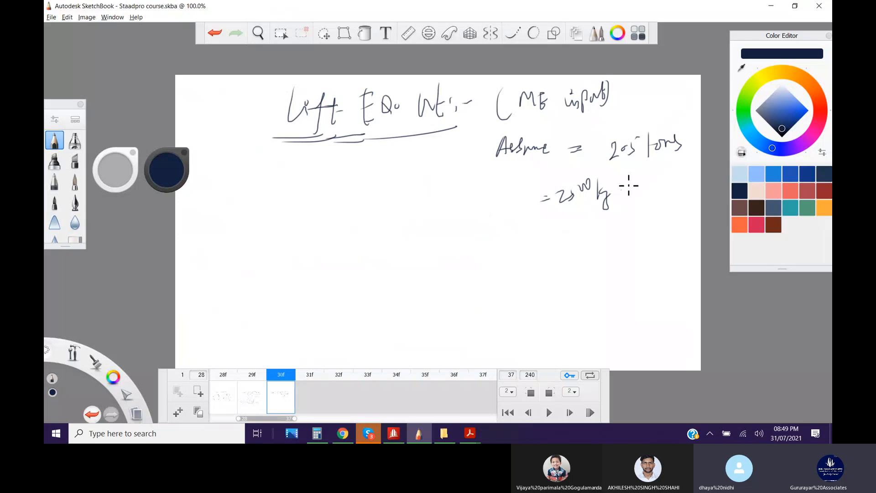
Handwrite "= 25 kN" beside 2500 kg, the label "Pressure =" below it, and a line for the area of the room slab
left_click_drag(623, 188, 631, 186)
left_click_drag(624, 193, 638, 192)
left_click_drag(411, 256, 412, 228)
mouse_move(413, 228)
left_mouse_down()
mouse_move(414, 240)
mouse_move(525, 248)
left_mouse_up()
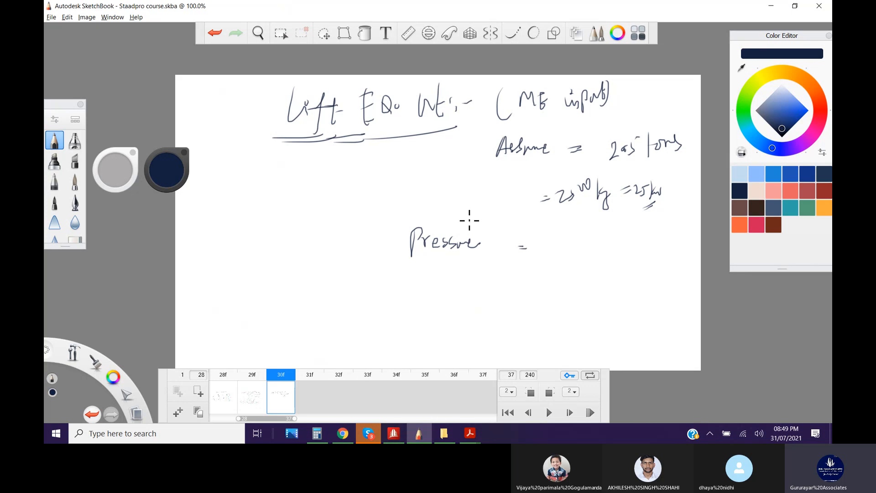
left_click_drag(461, 225, 554, 223)
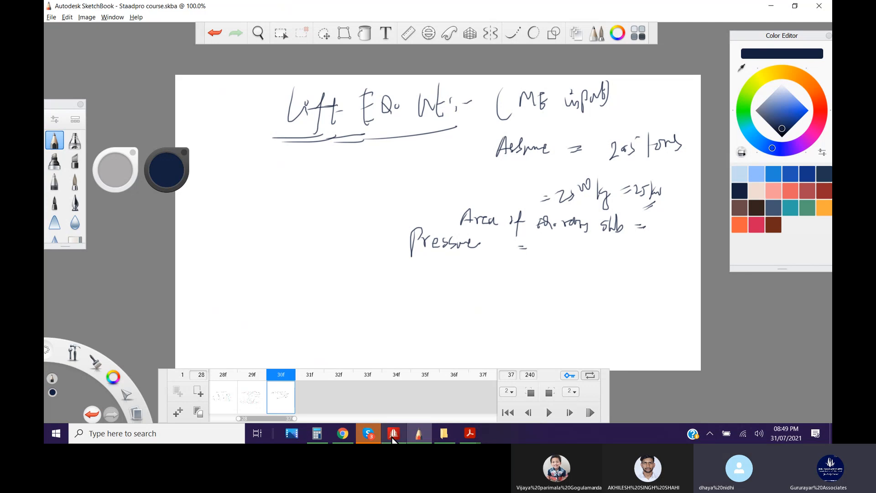
Check the STAAD.Pro model, then switch to 1.Sample Dwg.pdf and examine the plan dimensions around the staircase bay
left_click(394, 437)
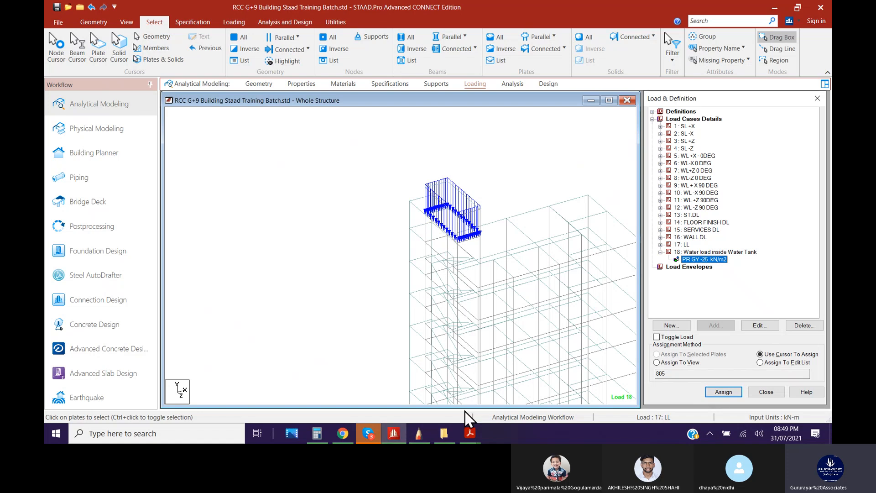
left_click(470, 434)
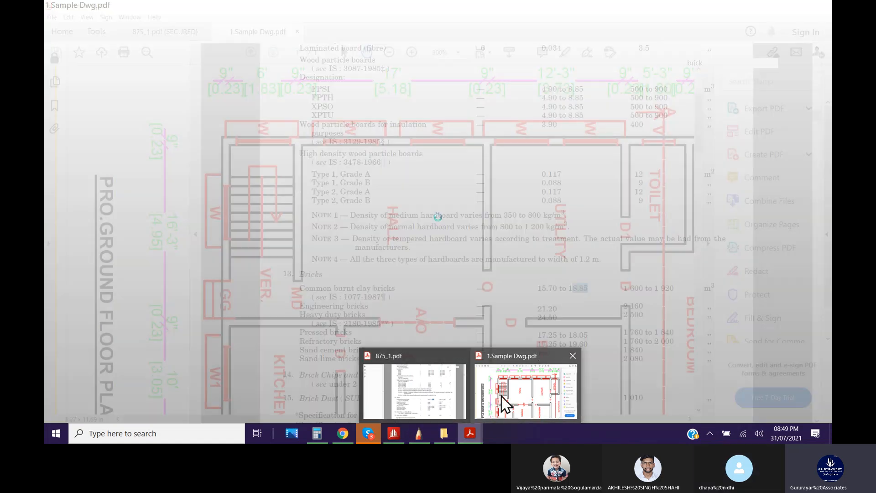
left_click(501, 407)
scroll(255, 280, "down", 1)
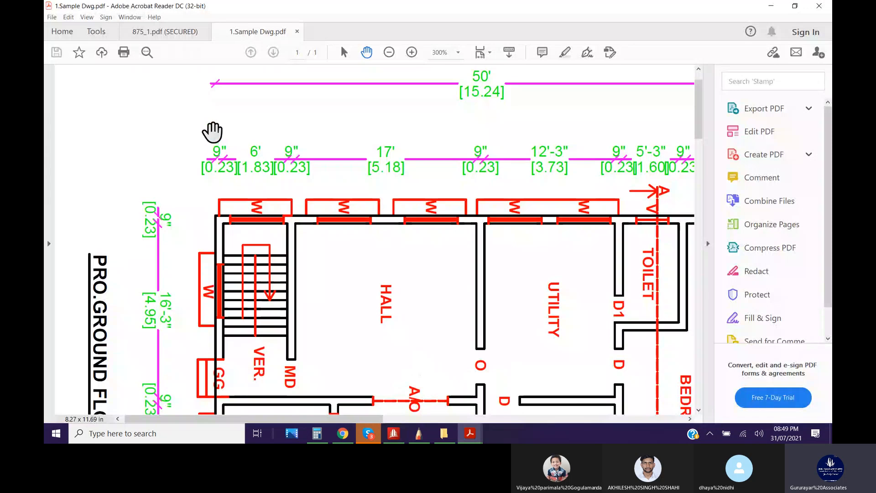
Switch to Calculator, multiply 2.5 by 1.83 for the slab area, and minimise it
left_click(317, 433)
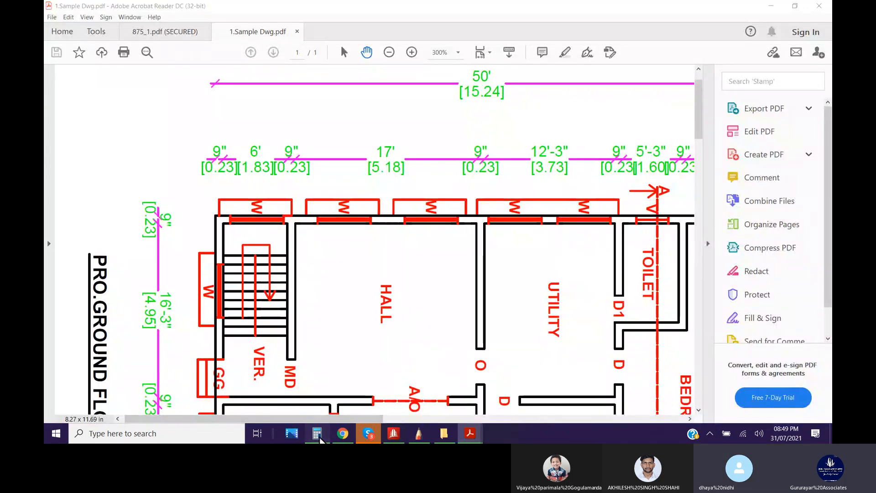
left_click(521, 174)
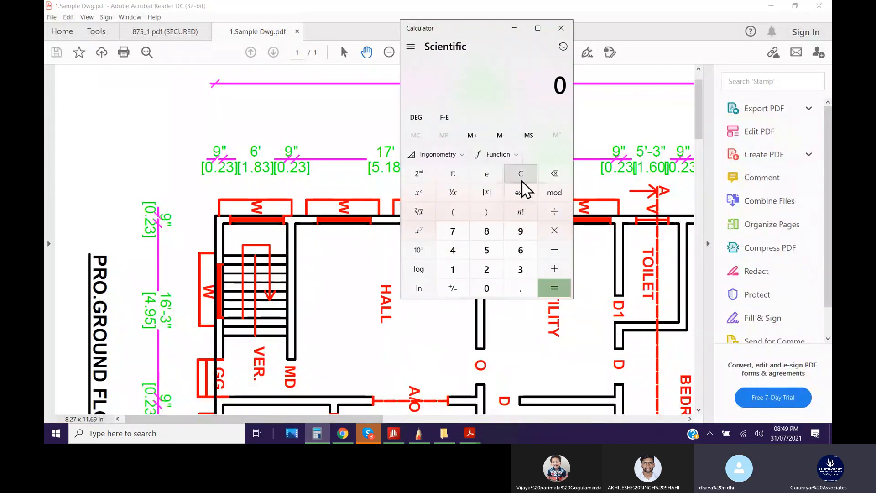
left_click(487, 269)
left_click(521, 289)
left_click(487, 250)
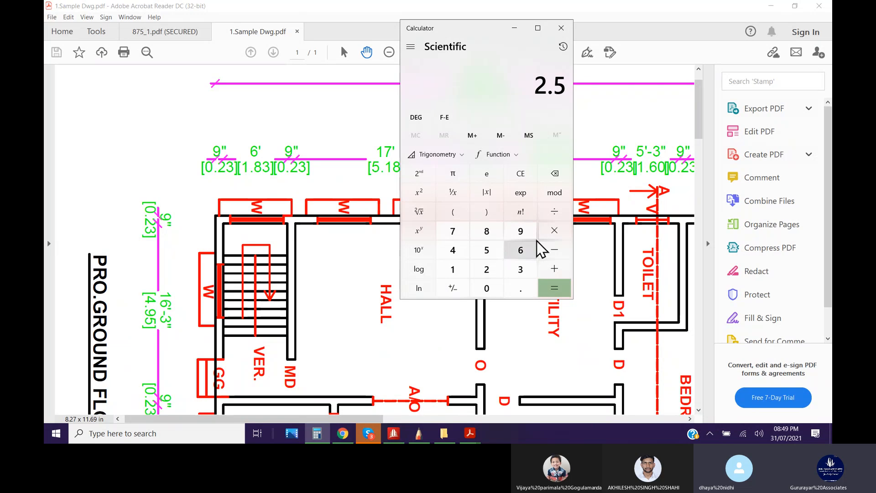
left_click(554, 230)
left_click(453, 269)
left_click(513, 291)
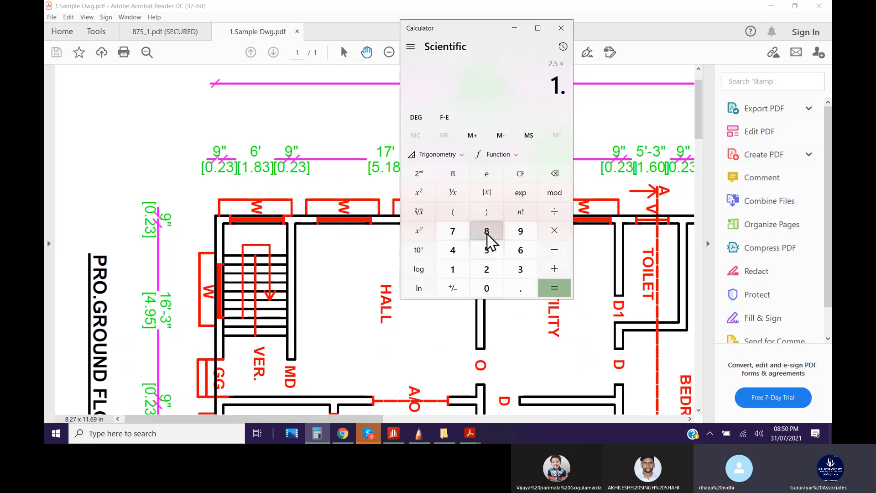
left_click(487, 231)
left_click(521, 270)
left_click(554, 288)
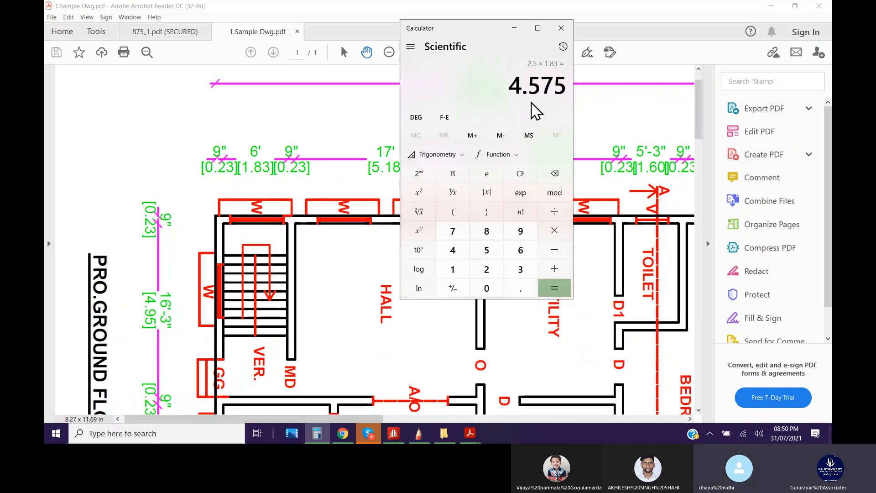
left_click(514, 28)
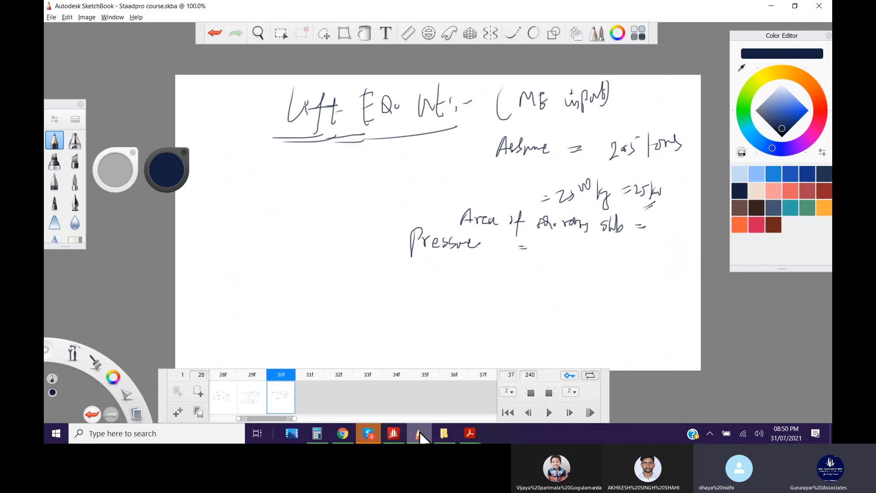
Switch to SketchBook, handwrite the slab area "2.5 x 1.83 = 4.5 m²", and label the lift weight (P) and the area (A)
left_click(419, 433)
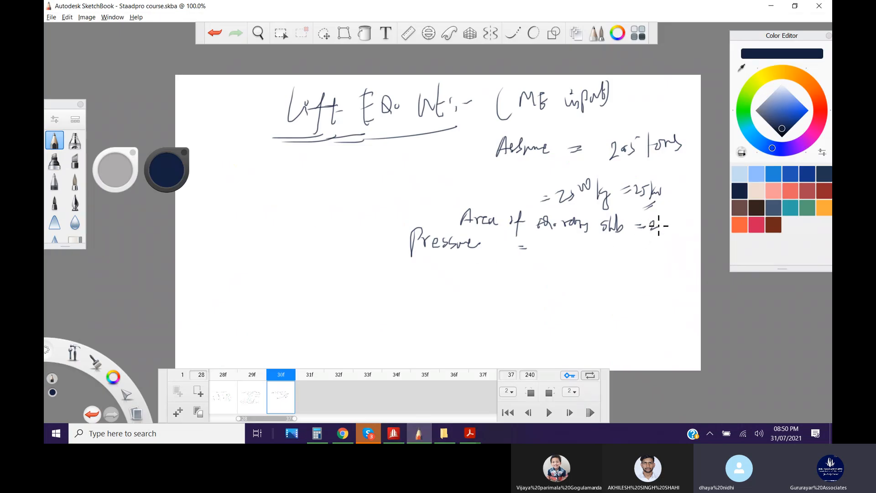
mouse_move(665, 225)
left_mouse_down()
mouse_move(689, 228)
mouse_move(694, 220)
mouse_move(679, 236)
mouse_move(694, 237)
left_mouse_up()
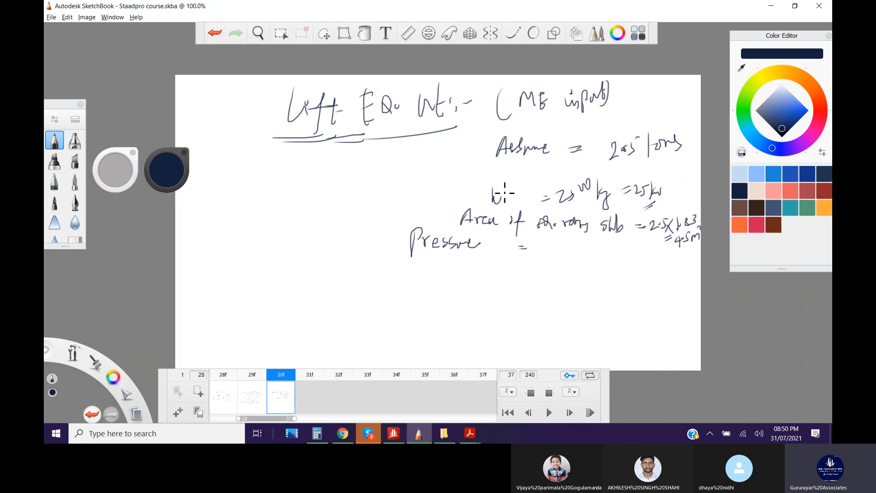
left_click_drag(519, 181, 540, 192)
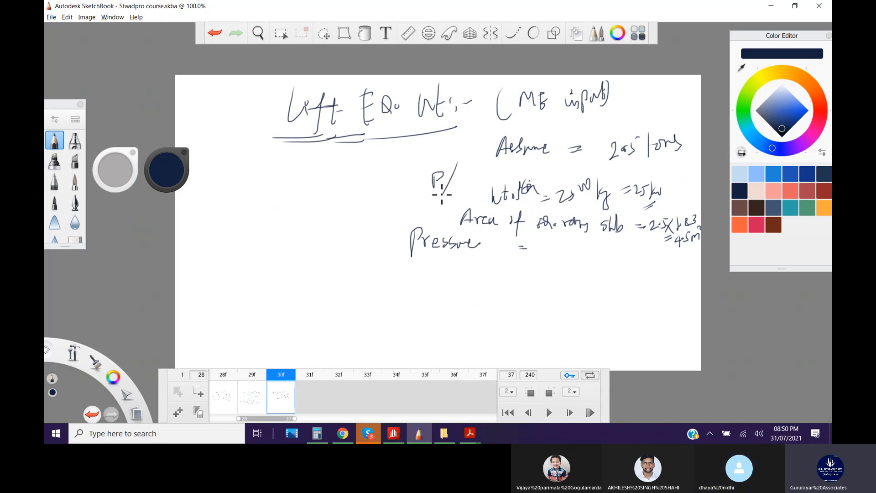
mouse_move(443, 211)
left_mouse_down()
mouse_move(447, 223)
mouse_move(437, 224)
mouse_move(450, 223)
left_mouse_up()
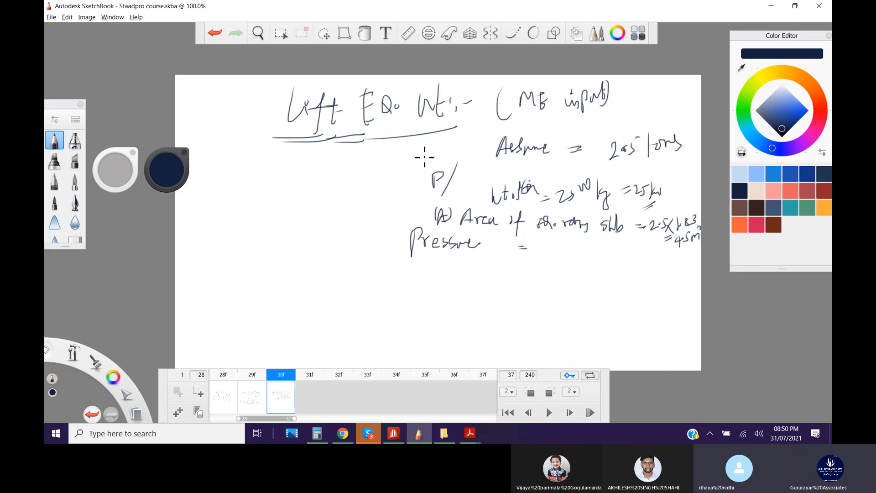
Handwrite "P/A = 25/4.5 kN/m²" after Pressure, circle the unit, and bring up Calculator
left_click_drag(532, 246, 616, 261)
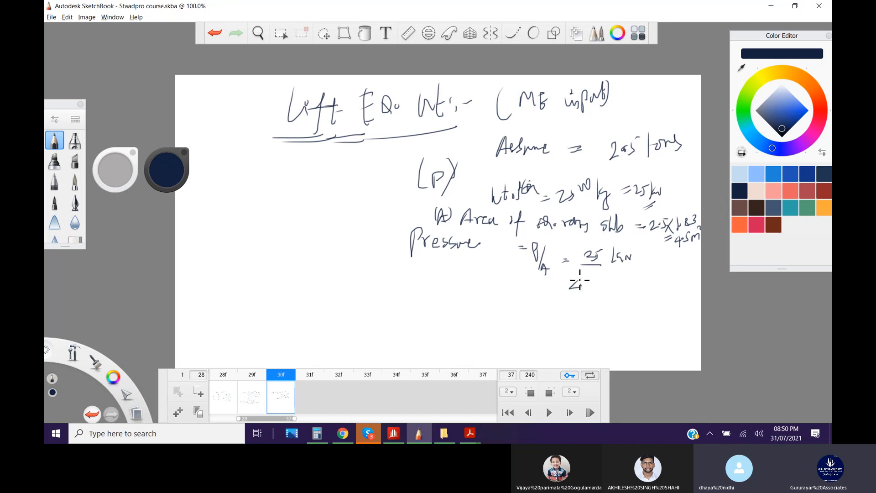
left_click(586, 285)
left_click_drag(599, 277, 591, 288)
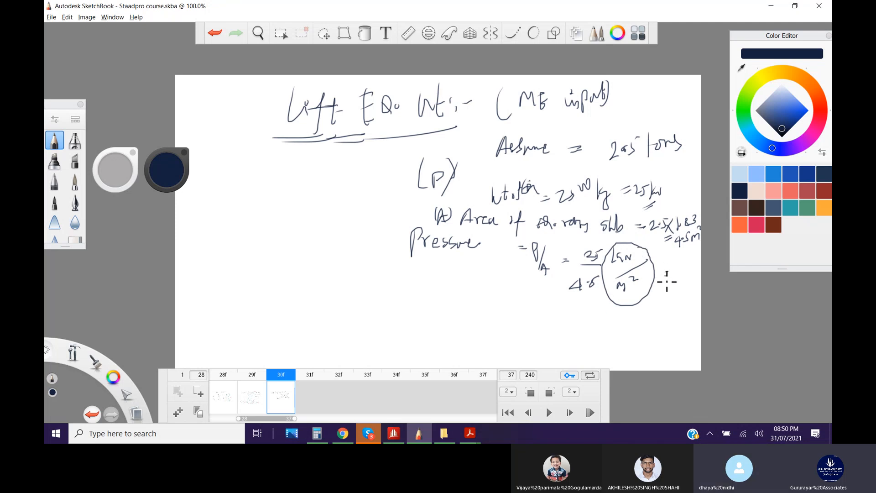
left_click(317, 433)
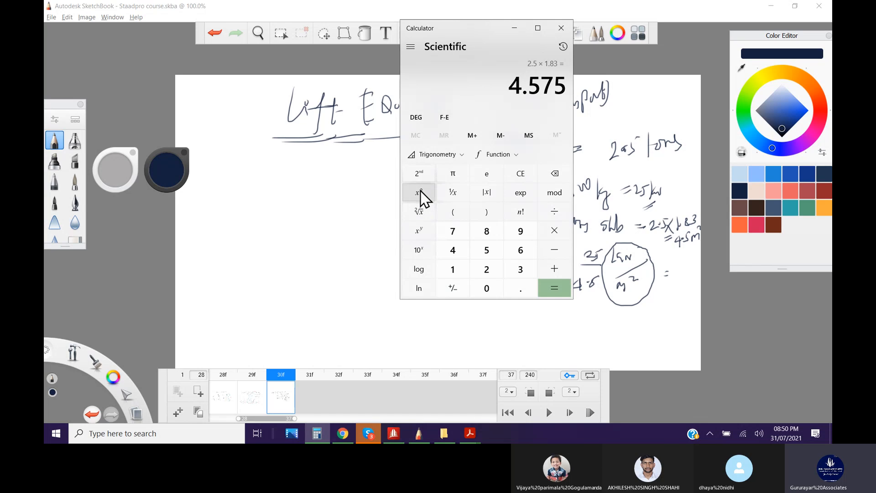
left_click(453, 194)
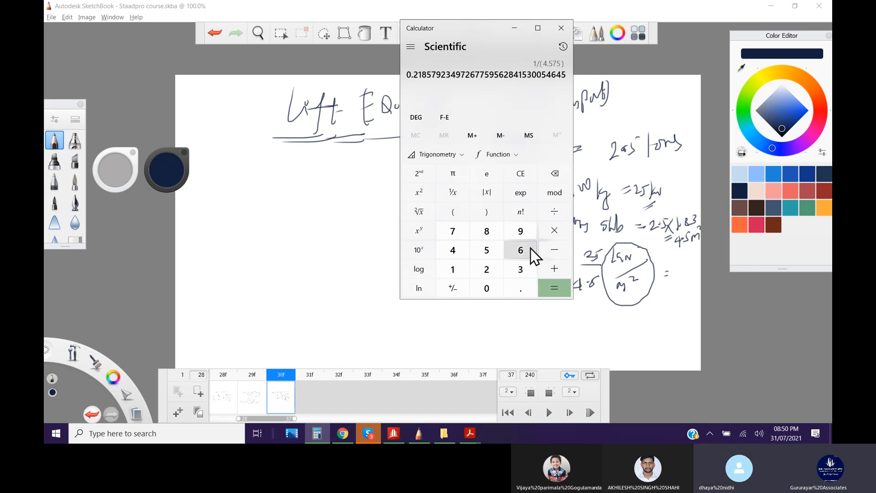
left_click(555, 232)
left_click(487, 270)
left_click(487, 250)
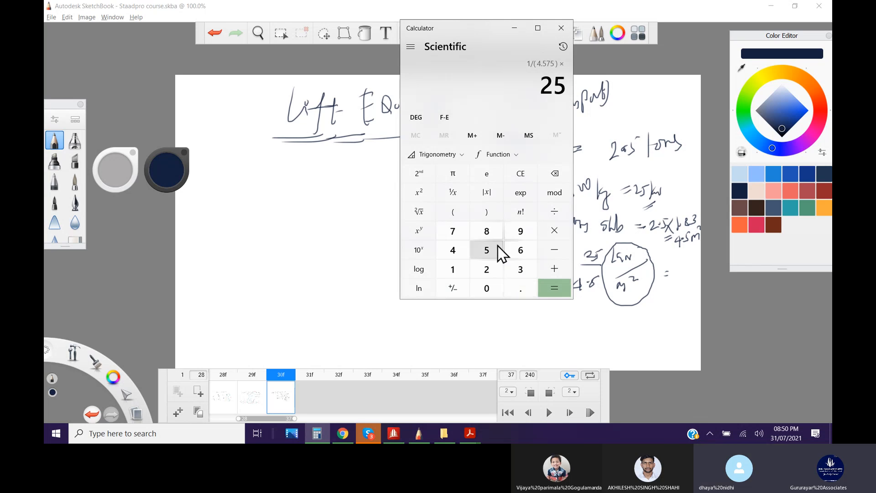
left_click(523, 177)
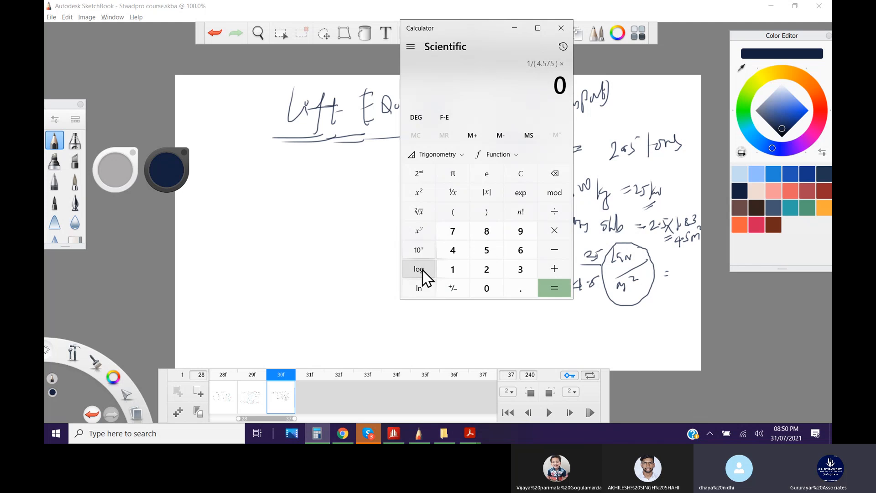
left_click(453, 250)
left_click(509, 289)
left_click(488, 252)
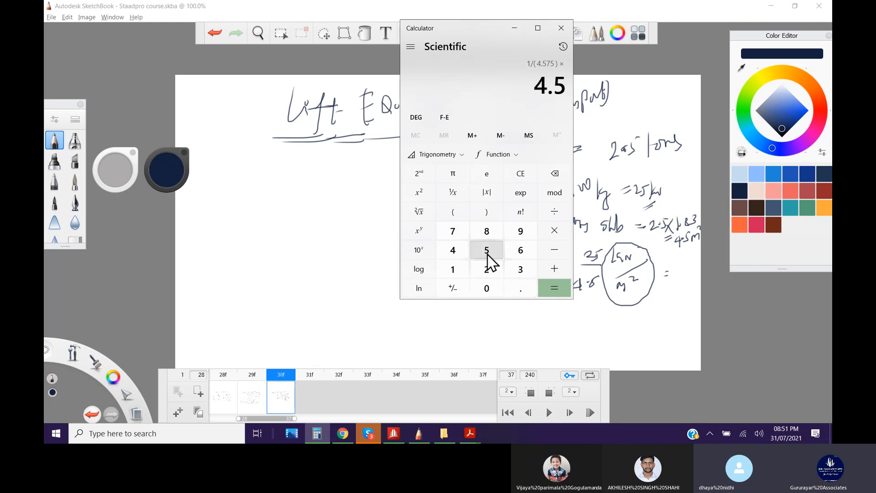
left_click(521, 176)
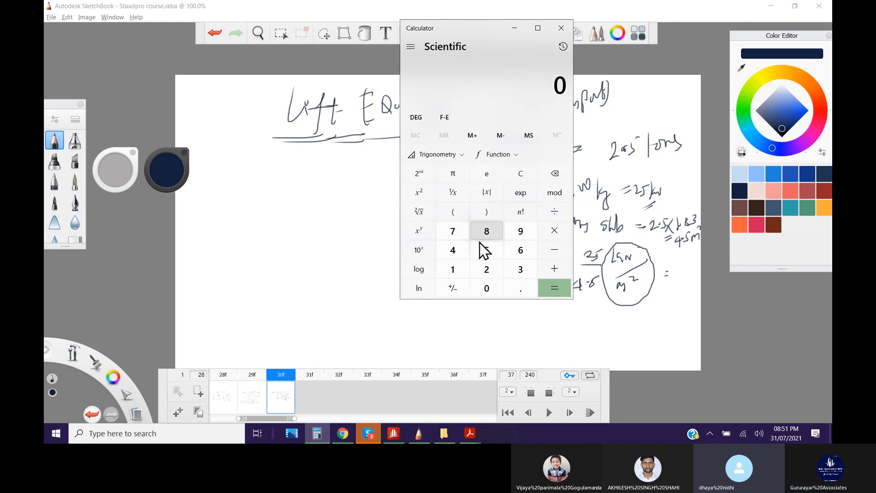
left_click(461, 255)
left_click(520, 289)
left_click(488, 250)
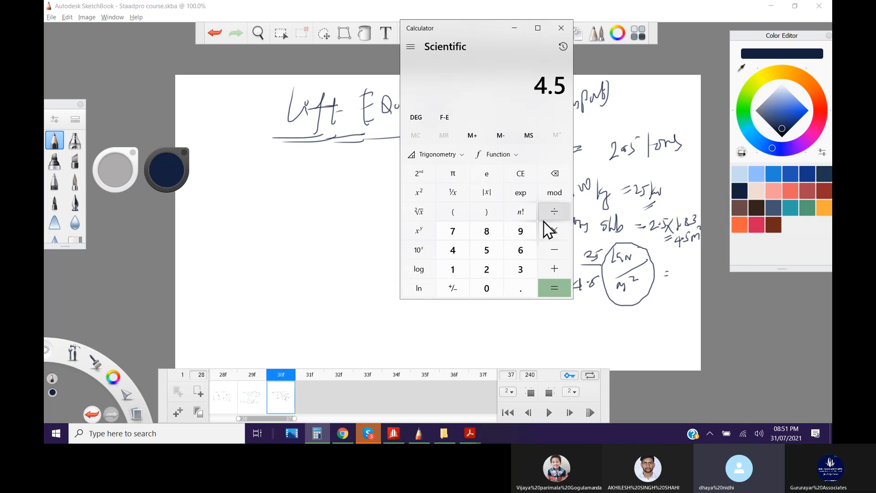
left_click(521, 174)
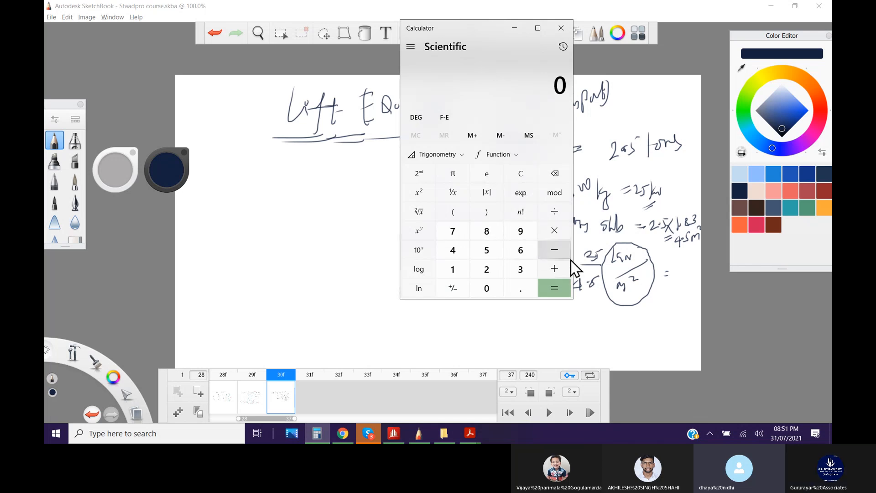
Calculate the lift pressure as 25 divided by 4.5
left_click(497, 269)
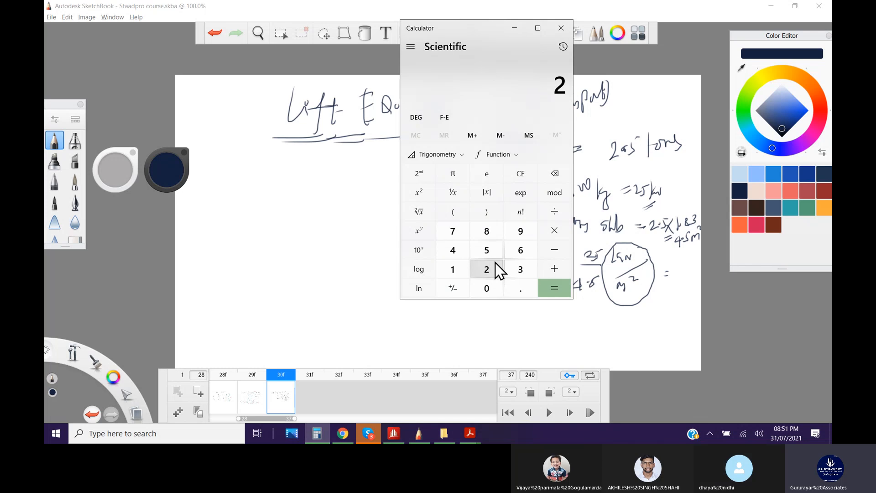
left_click(490, 250)
left_click(555, 213)
left_click(454, 251)
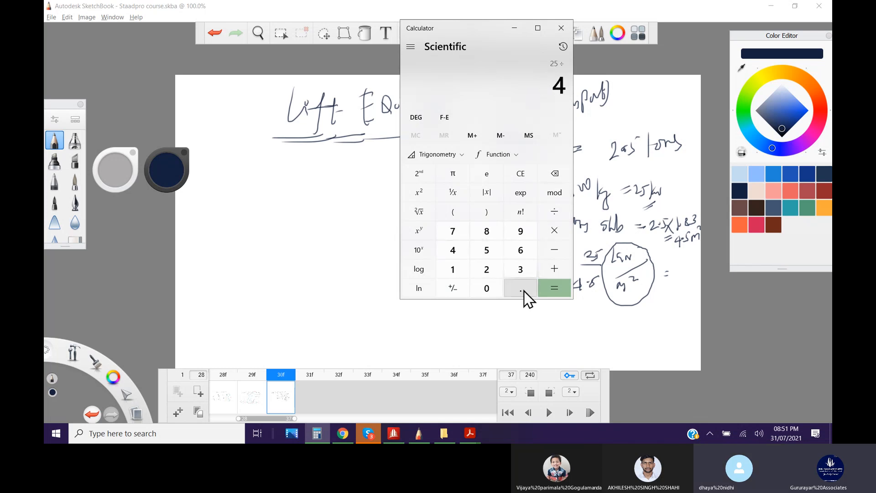
left_click(522, 290)
left_click(487, 254)
left_click(548, 288)
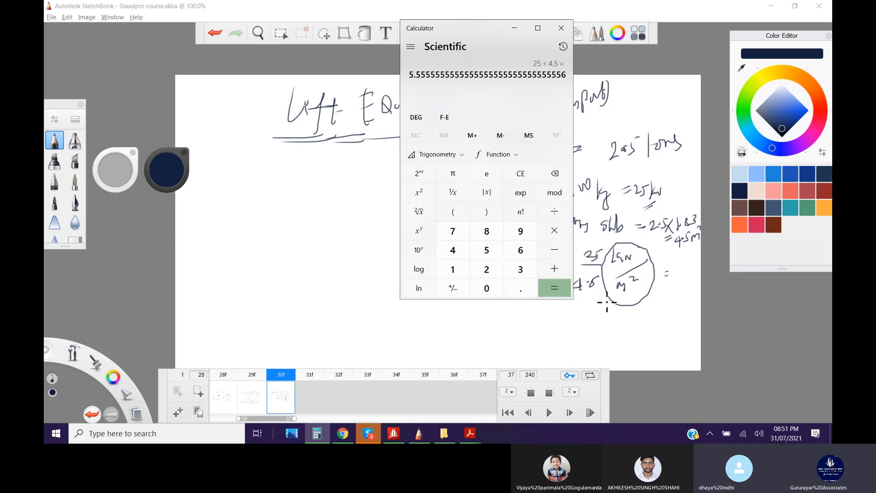
Return to SketchBook and handwrite the pressure "5.5 kN/m²" after the circled unit
left_click(676, 279)
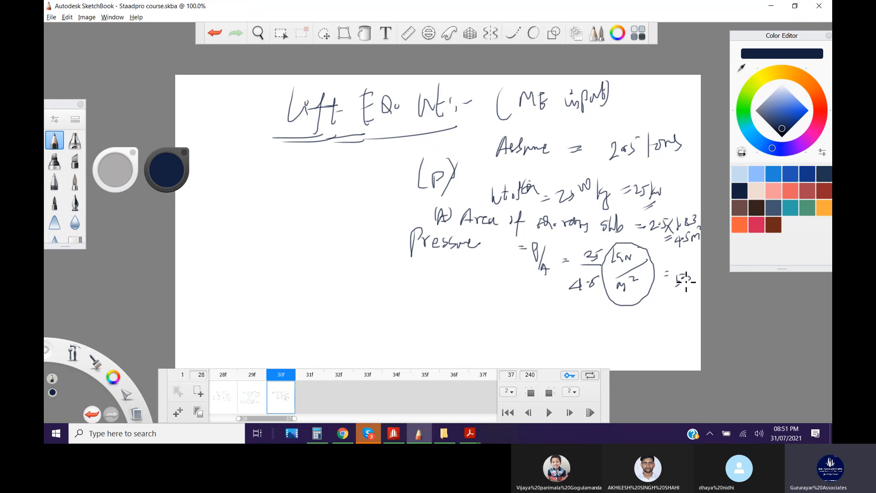
left_click_drag(690, 273, 696, 270)
left_click_drag(673, 303, 699, 303)
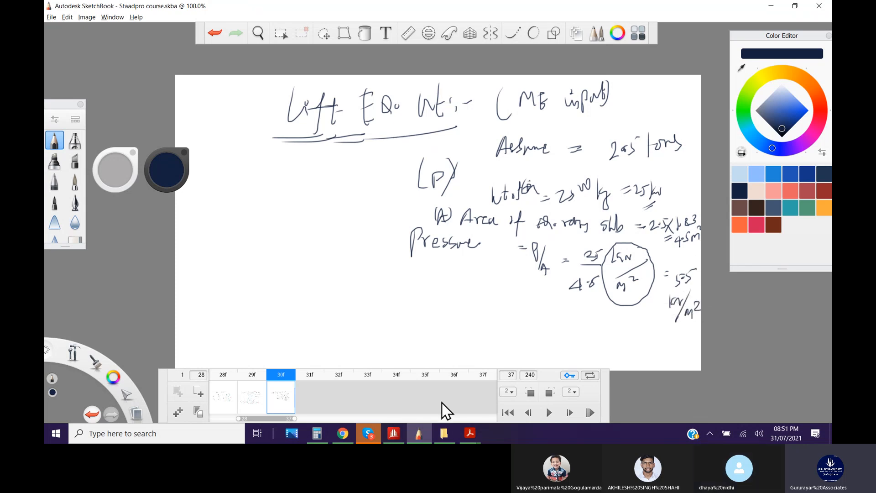
Switch to STAAD.Pro, select the lift machine-room slab plate beside the water tank, and collapse the water load case
left_click(395, 432)
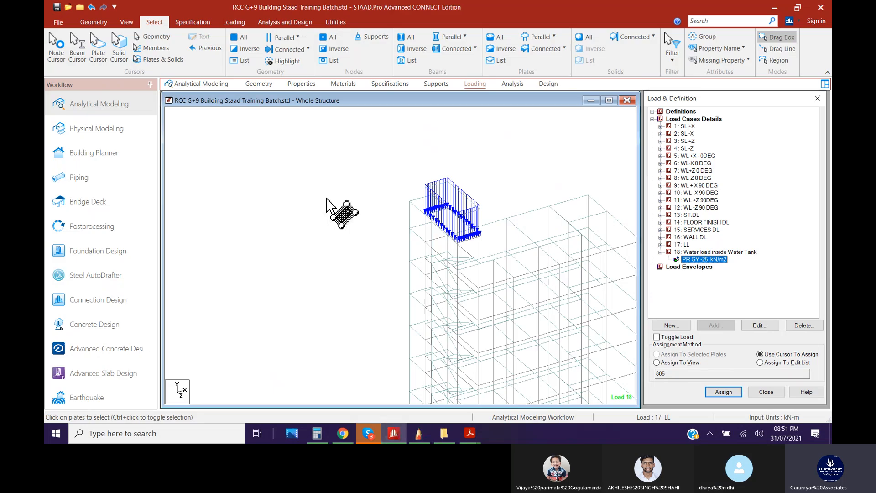
left_click(431, 236)
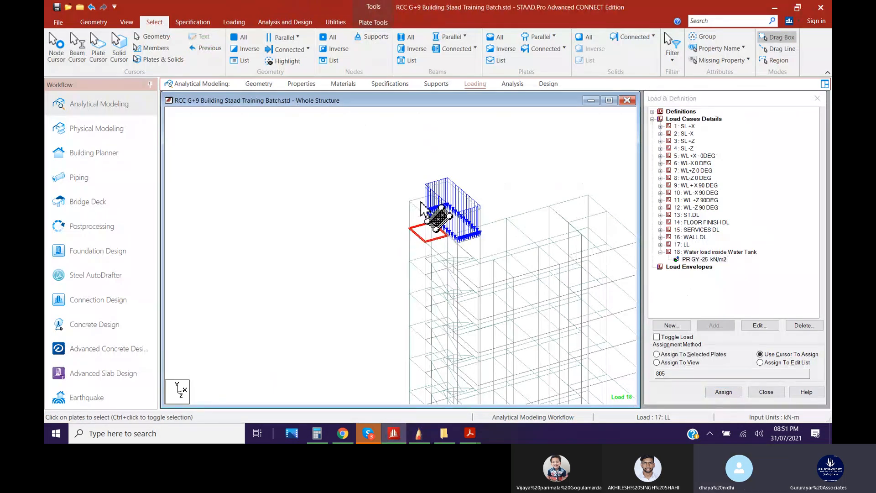
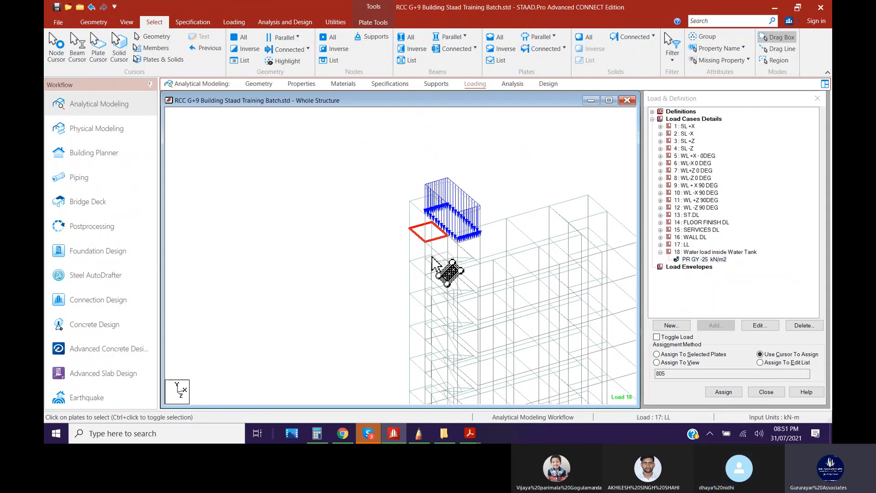
left_click(661, 252)
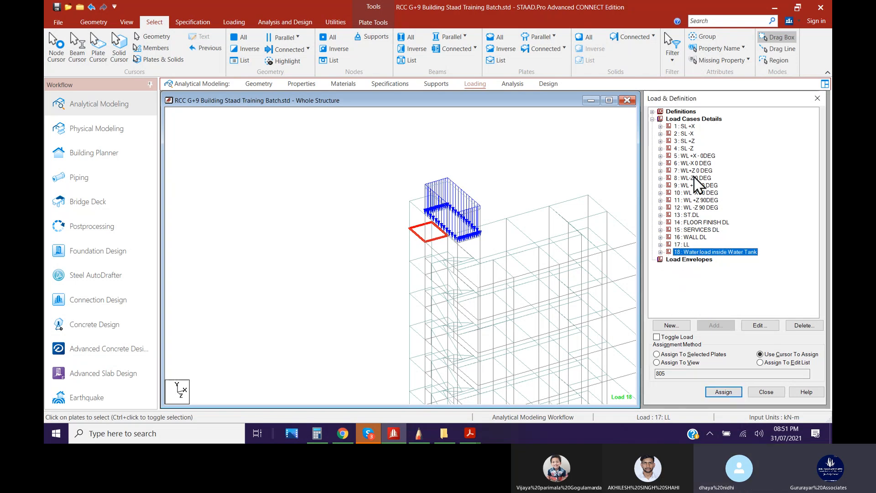
Start a new primary load case, number 19, with the loading type Dead
left_click(698, 119)
left_click(715, 325)
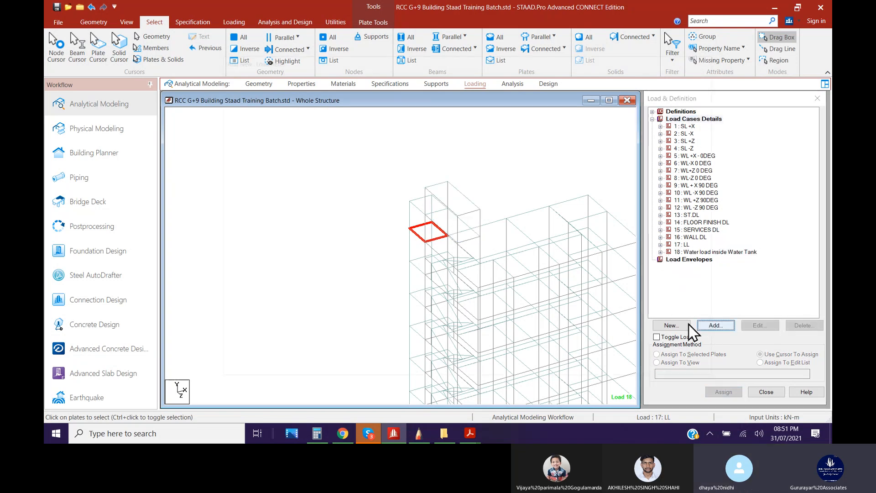
left_click(543, 185)
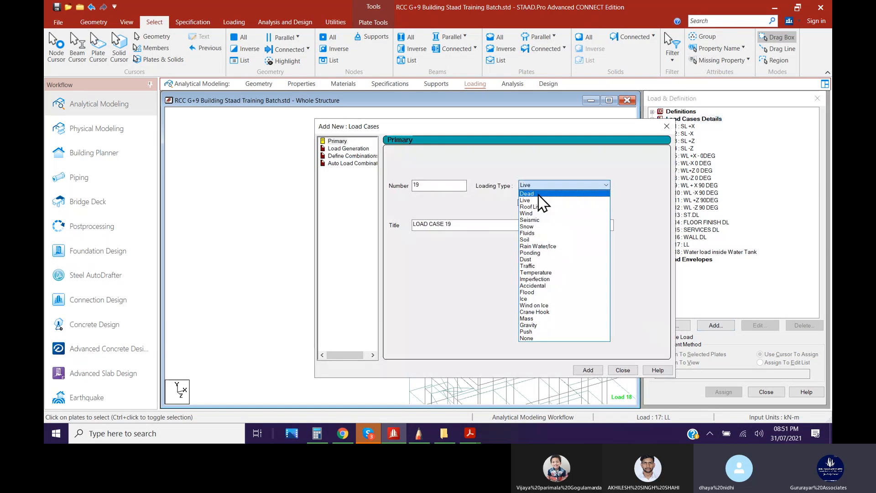
left_click(539, 194)
left_click(530, 185)
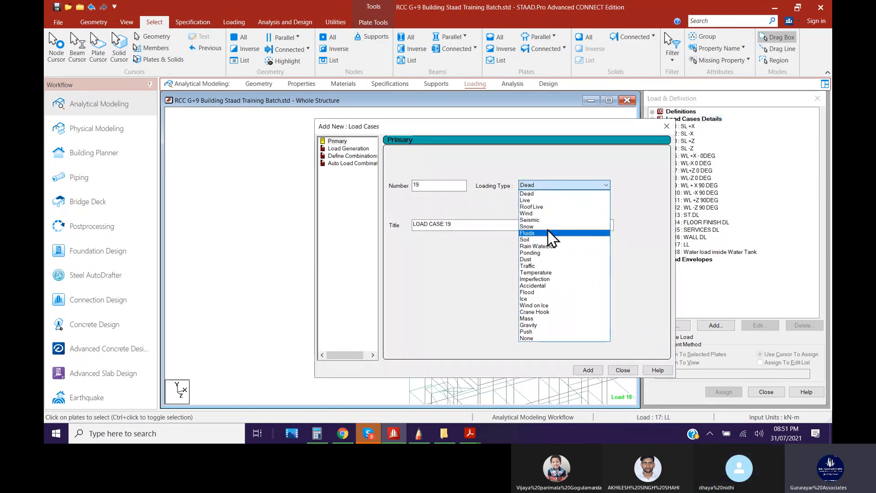
left_click(540, 194)
Title load case 19 "LIFT EQP.DL", add it, and close the load case dialog
left_click_drag(456, 225, 363, 219)
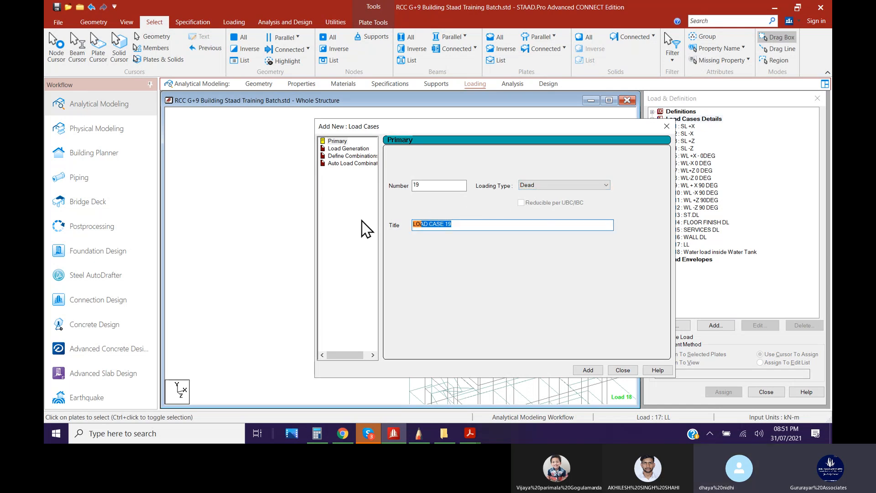
type("Equ")
key("BackSpace")
key("BackSpace")
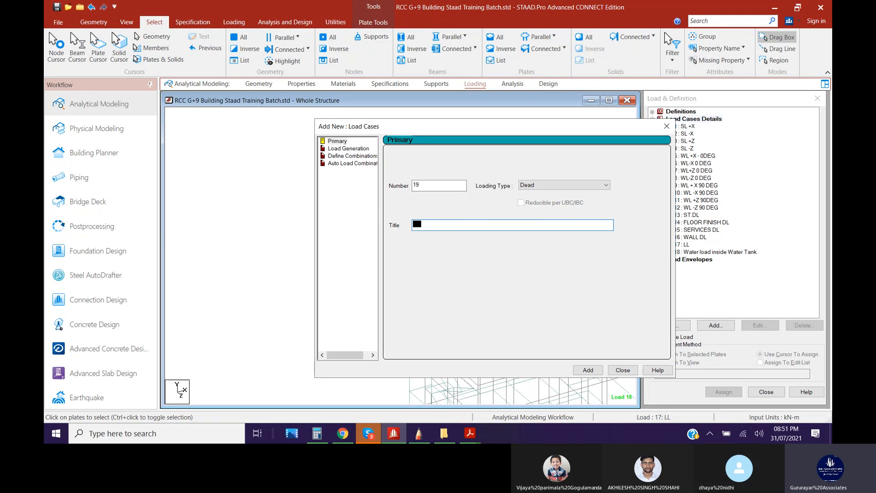
type("Lift Eq.Dead I")
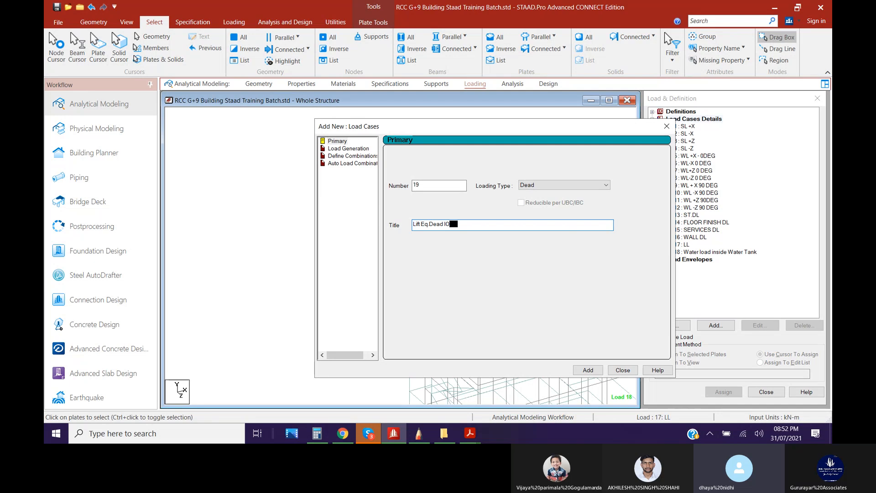
type("O")
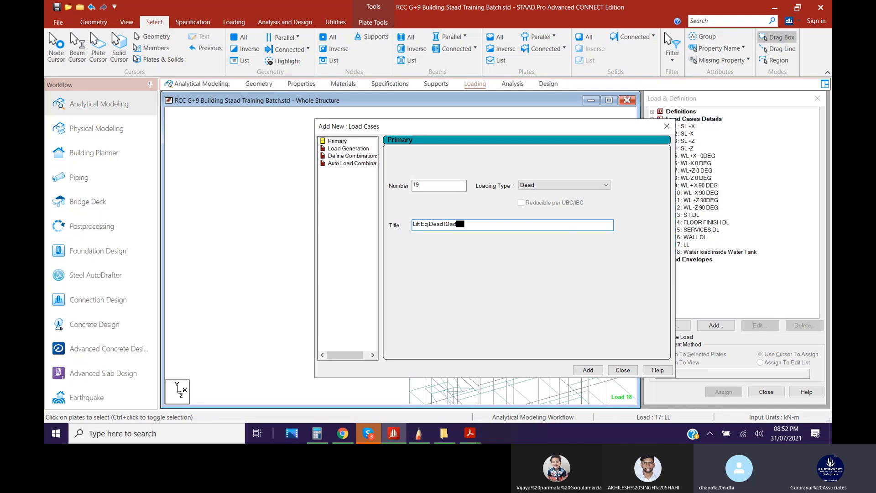
key("BackSpace")
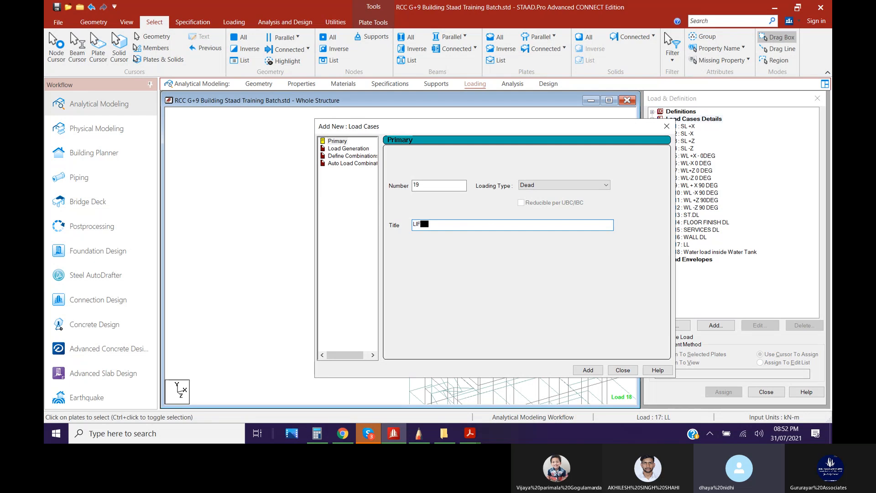
type("T EQP.DL")
left_click(583, 371)
left_click(623, 370)
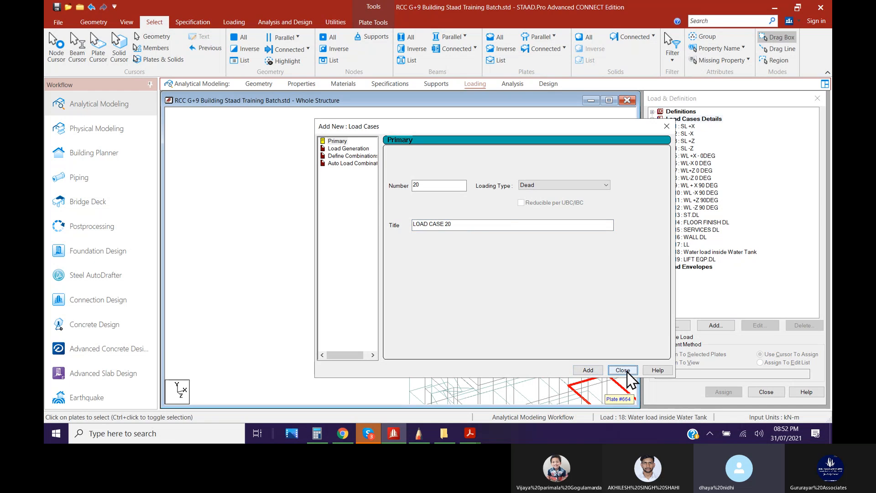
Add a full-plate pressure of -5.55 kN/m2 in the GY direction to the LIFT EQP.DL load case, checking the value in Calculator
left_click(696, 259)
left_click(716, 325)
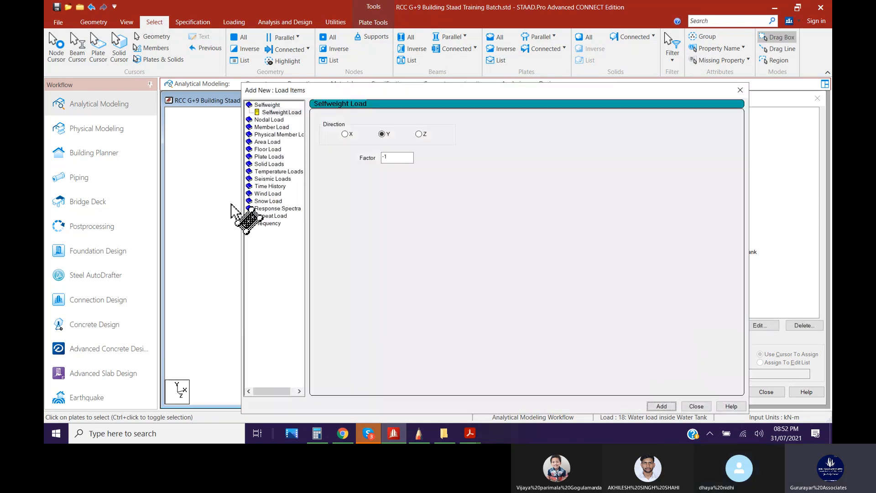
left_click(268, 157)
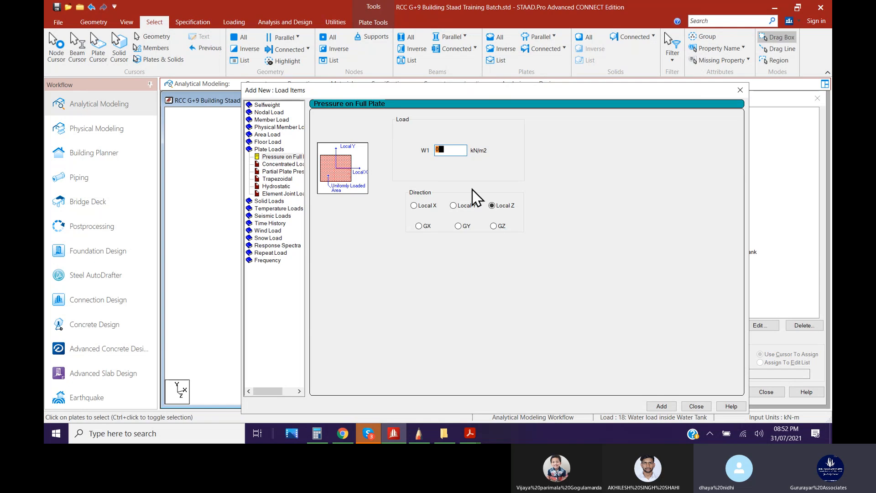
type("-5.55")
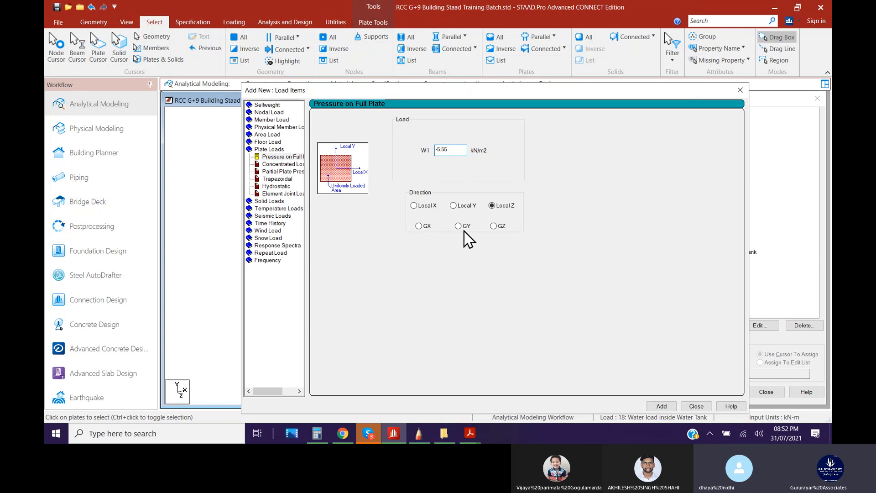
left_click(312, 435)
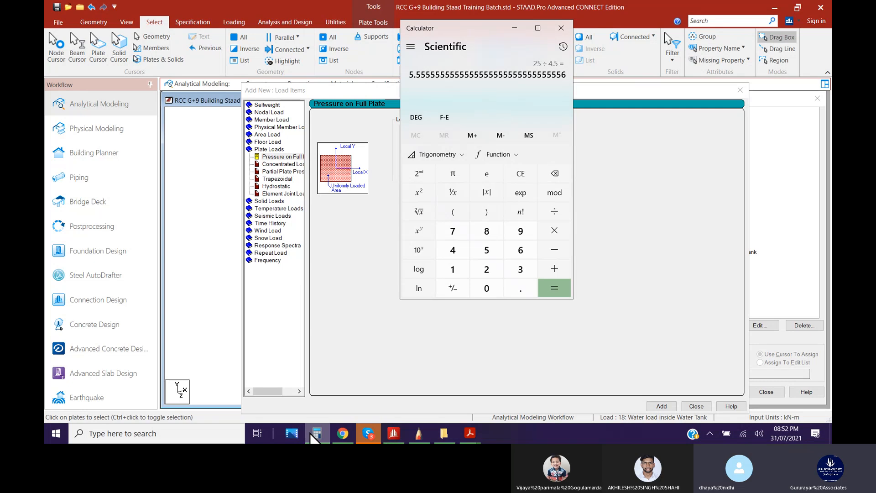
left_click(313, 434)
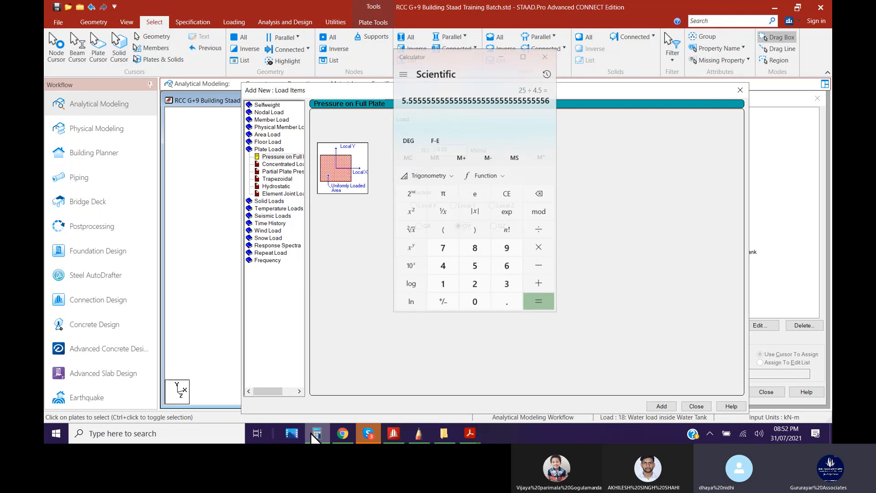
left_click(663, 406)
left_click(696, 406)
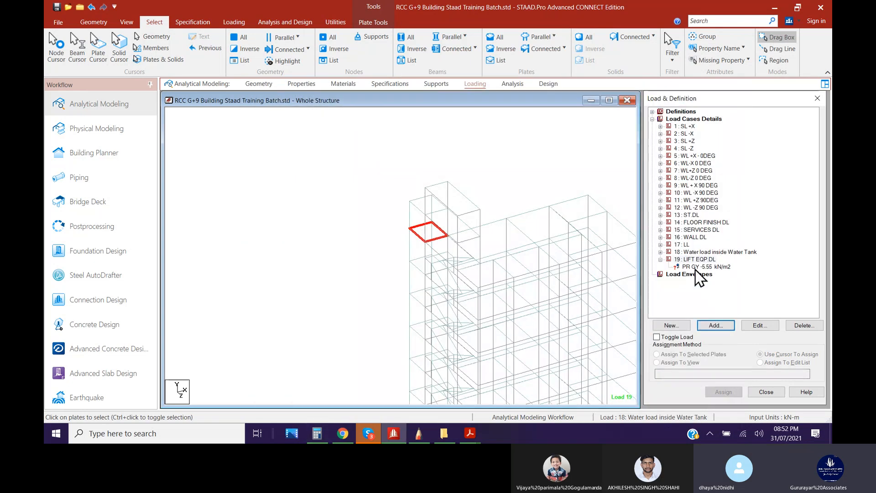
Assign the -5.55 kN/m2 pressure to the selected lift slab plate
left_click(699, 266)
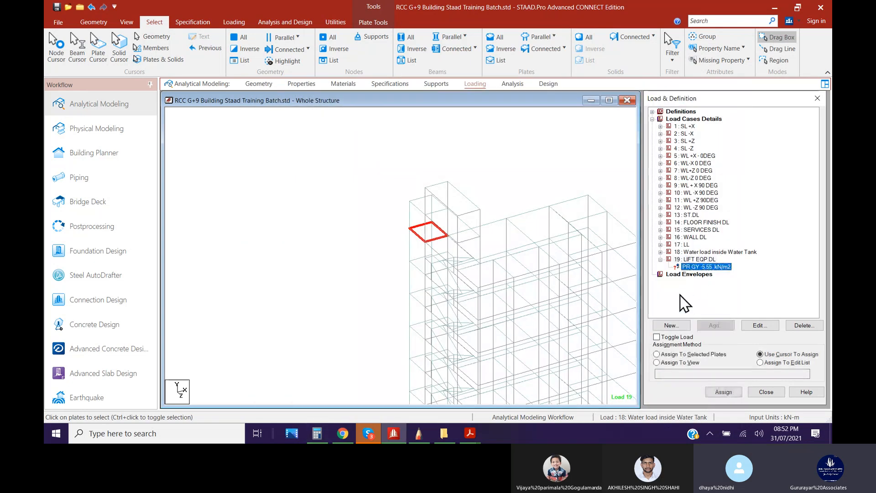
left_click(703, 355)
left_click(724, 391)
left_click(749, 277)
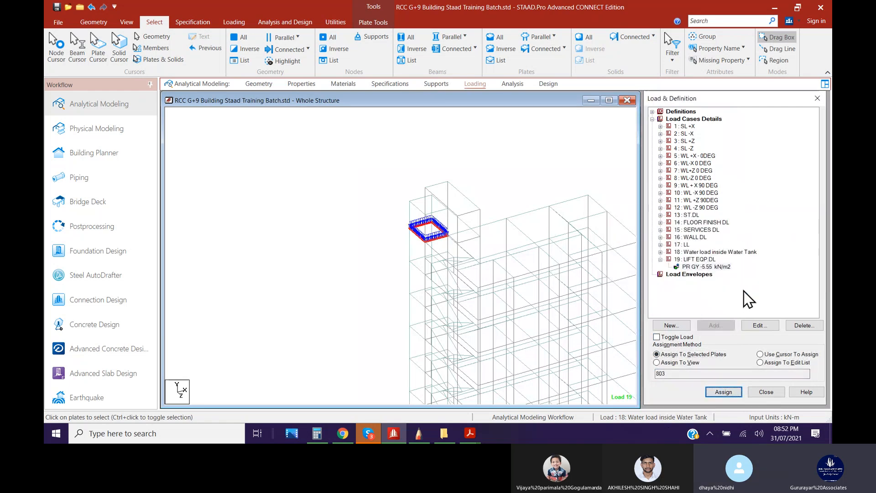
Review the water tank and lift equipment load items, collapse both cases, and display load case 9, WL + X 90 DEG
left_click(660, 252)
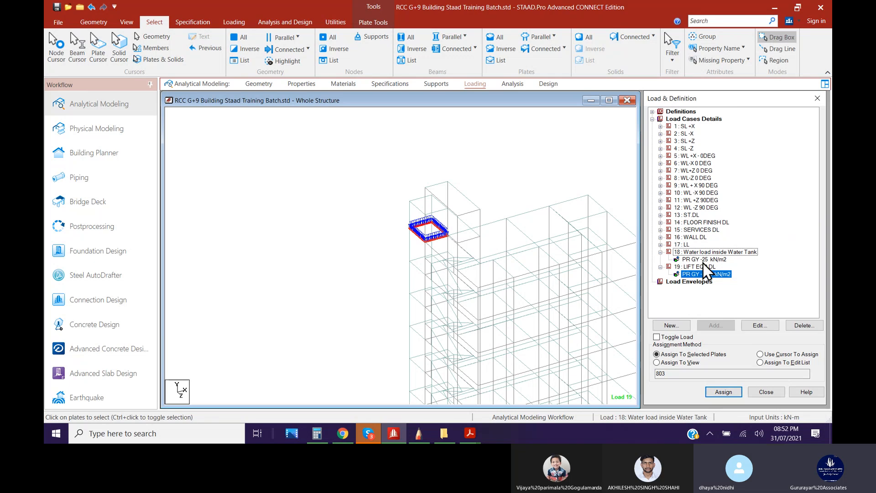
left_click(705, 272)
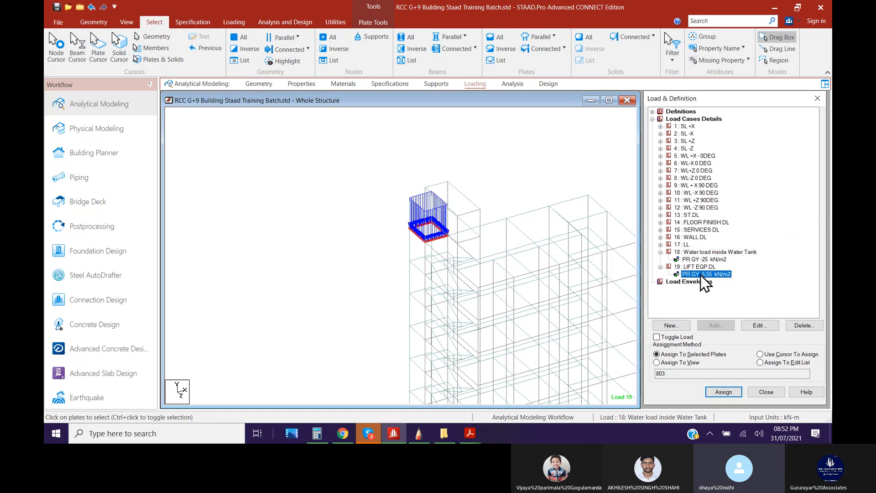
left_click(661, 252)
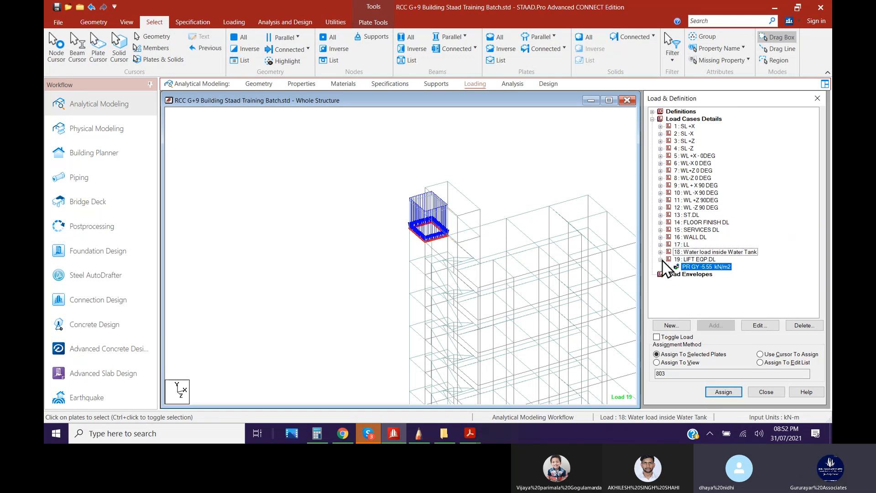
left_click(661, 259)
left_click(694, 185)
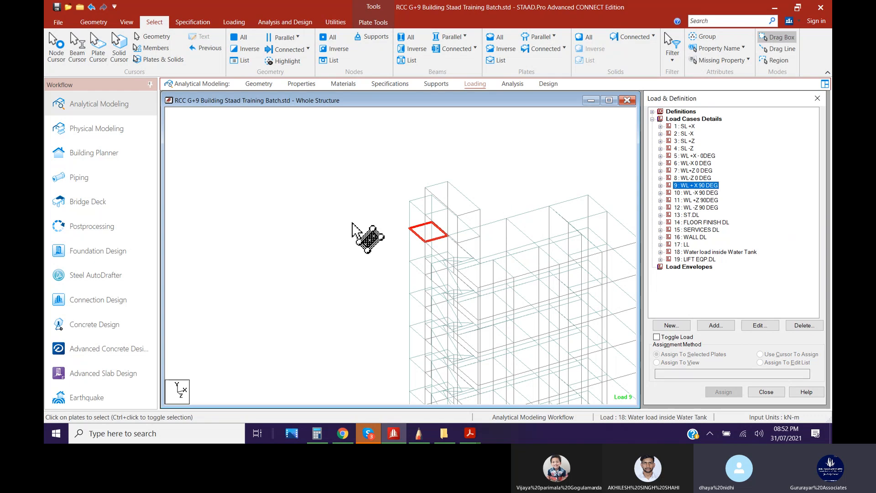
Clear the slab selection, examine the lift shaft down the building, and select one wall plate on its lower storeys
left_click(338, 238)
middle_click_drag(406, 302, 338, 235)
scroll(321, 237, "down", 1)
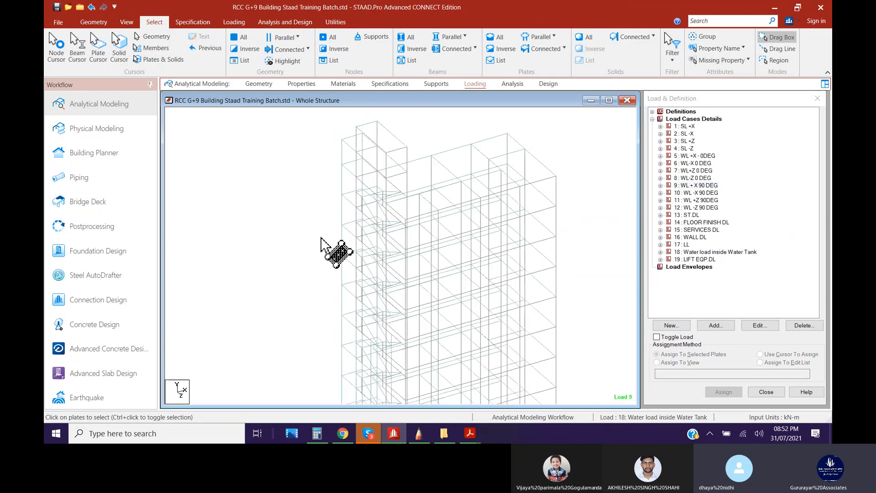
scroll(352, 283, "down", 1)
middle_click_drag(352, 284, 360, 244)
scroll(399, 297, "down", 2)
middle_click_drag(418, 323, 418, 315)
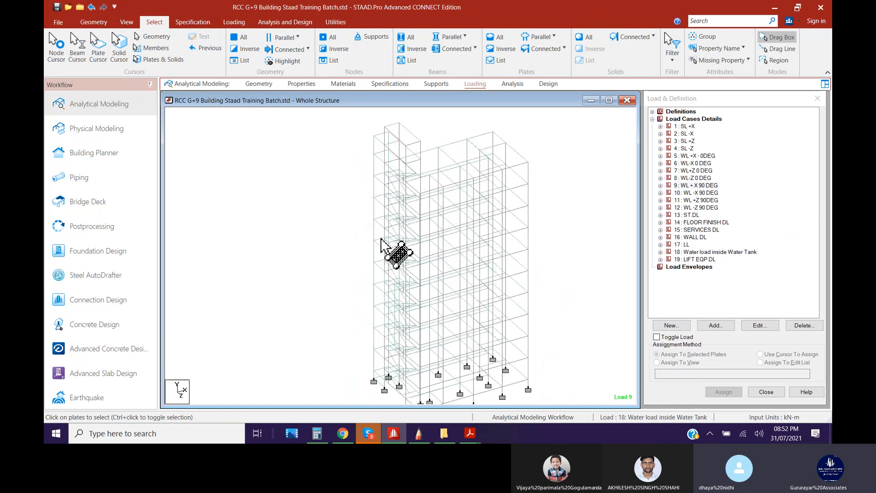
scroll(372, 310, "up", 1)
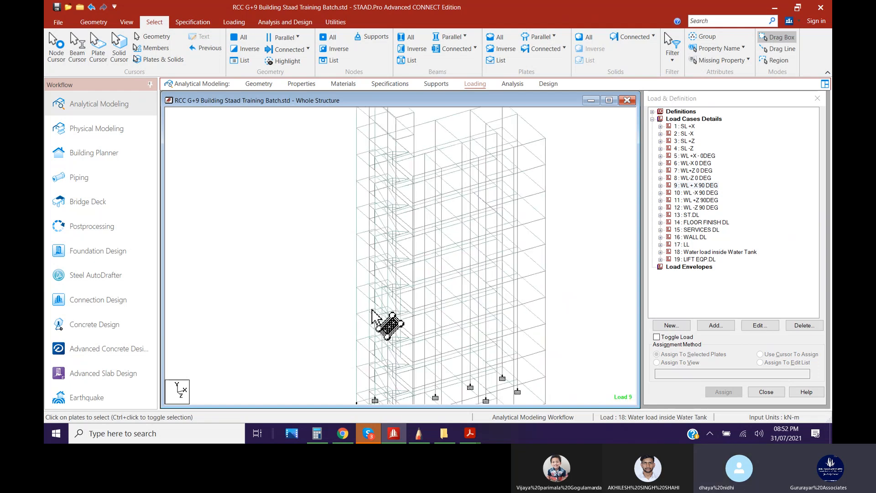
scroll(372, 315, "up", 1)
middle_click_drag(373, 322, 493, 313)
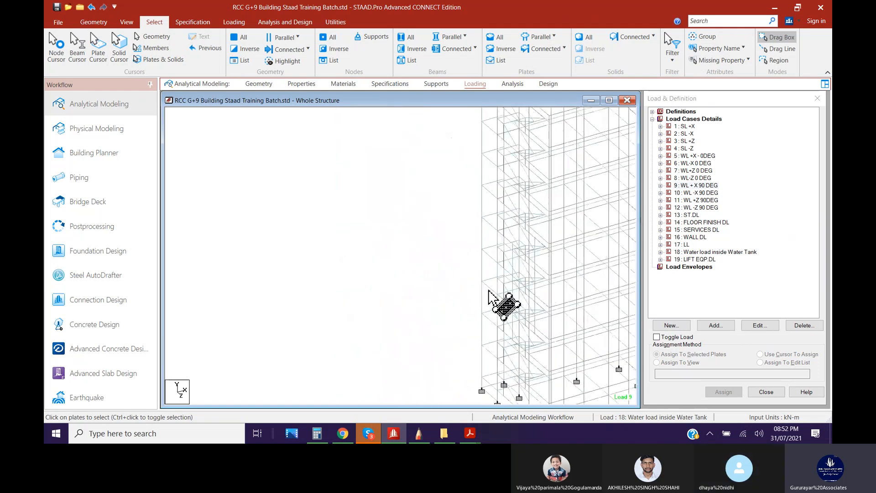
left_click(488, 292)
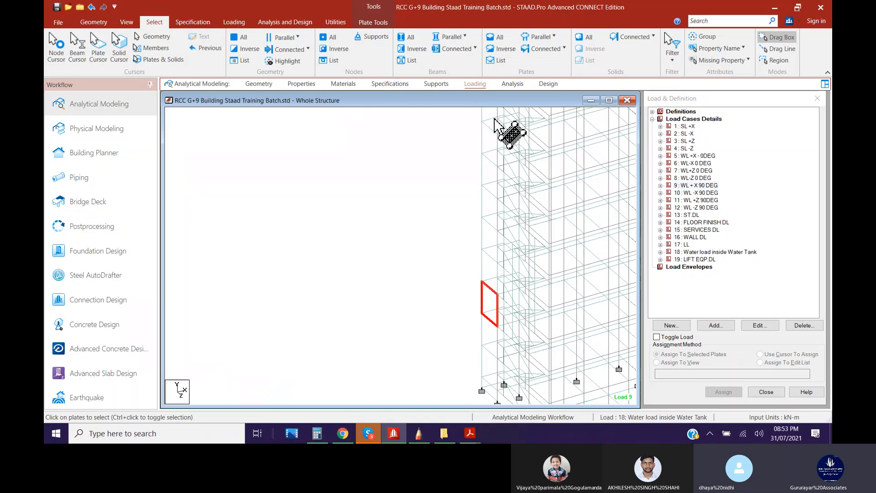
Switch to SketchBook and sketch a tall lift shaft in perspective with a four-sided top and three vertical edges on blank frame 31
left_click(419, 433)
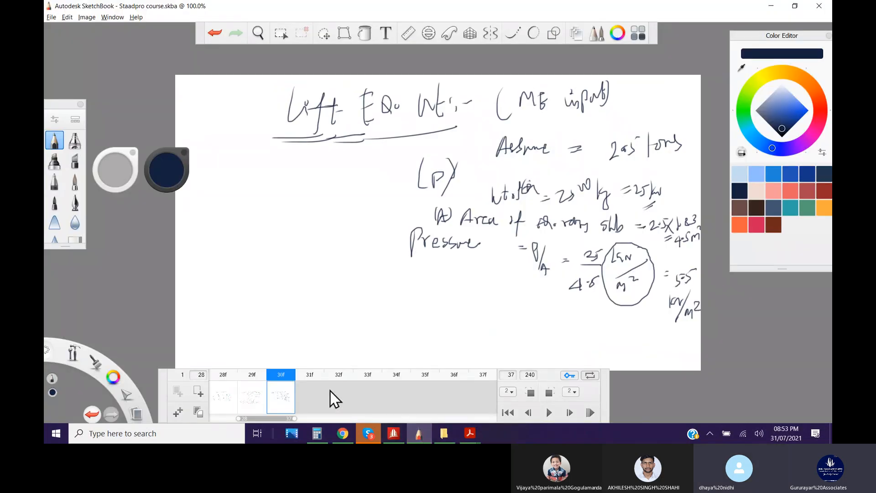
left_click(312, 399)
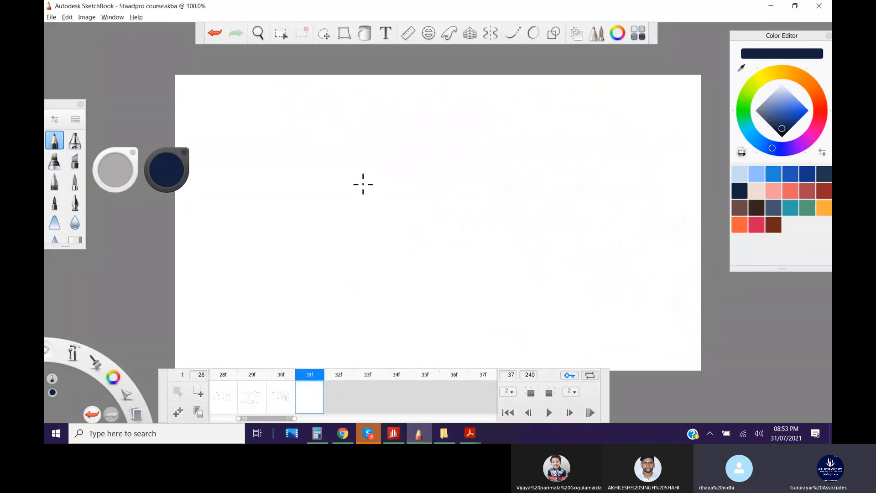
mouse_move(381, 147)
left_mouse_down()
mouse_move(449, 181)
mouse_move(408, 136)
mouse_move(454, 105)
mouse_move(518, 127)
left_mouse_up()
left_click_drag(448, 181, 461, 365, "shift")
left_click_drag(381, 147, 381, 368, "shift")
left_click_drag(516, 127, 517, 367, "shift")
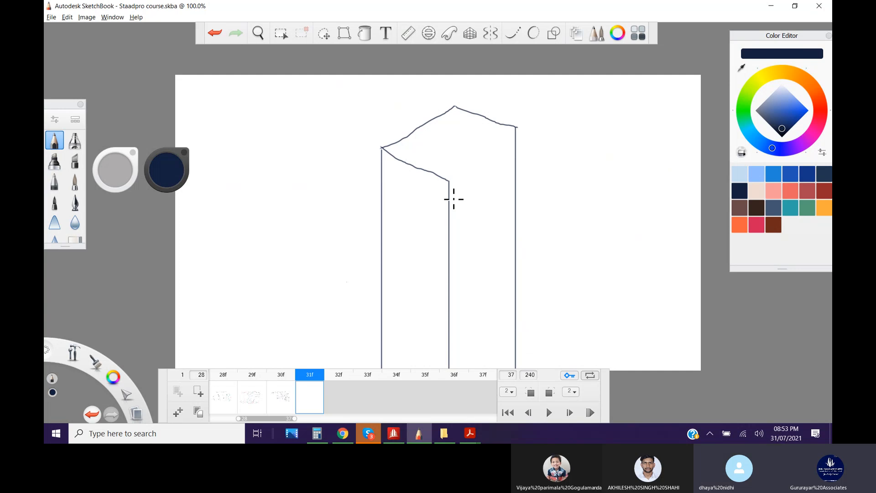
left_click_drag(450, 182, 511, 135)
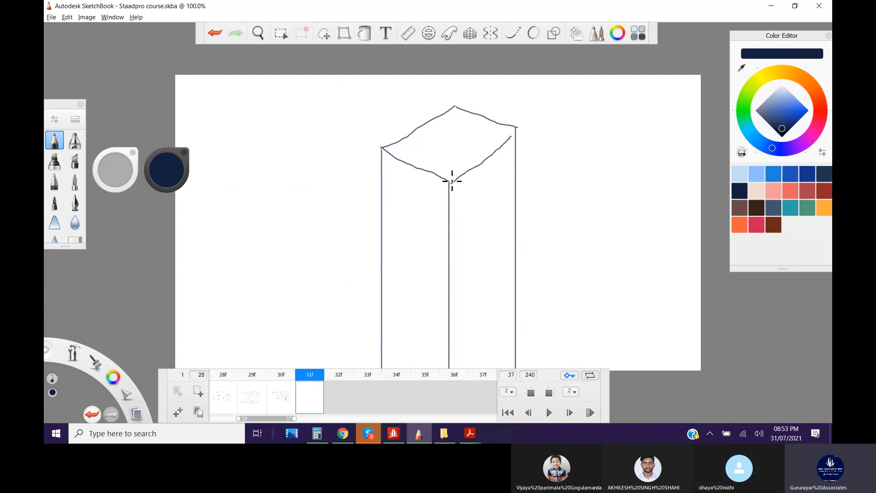
Sketch the two-leaf lift door with opening arrows on the shaft's front face, and floor lines running outward from its base
mouse_move(450, 182)
left_mouse_down()
mouse_move(444, 268)
mouse_move(511, 233)
left_mouse_up()
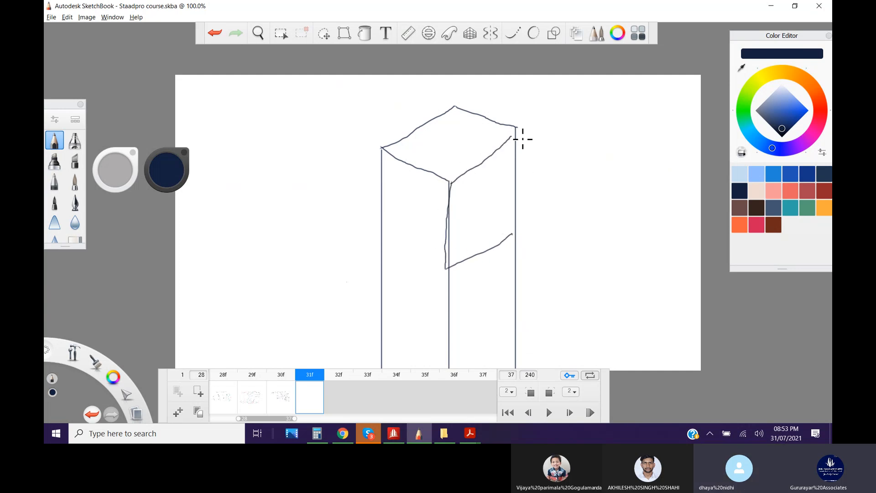
left_click_drag(513, 137, 508, 199)
mouse_move(480, 167)
left_mouse_down()
mouse_move(483, 249)
mouse_move(596, 252)
left_mouse_up()
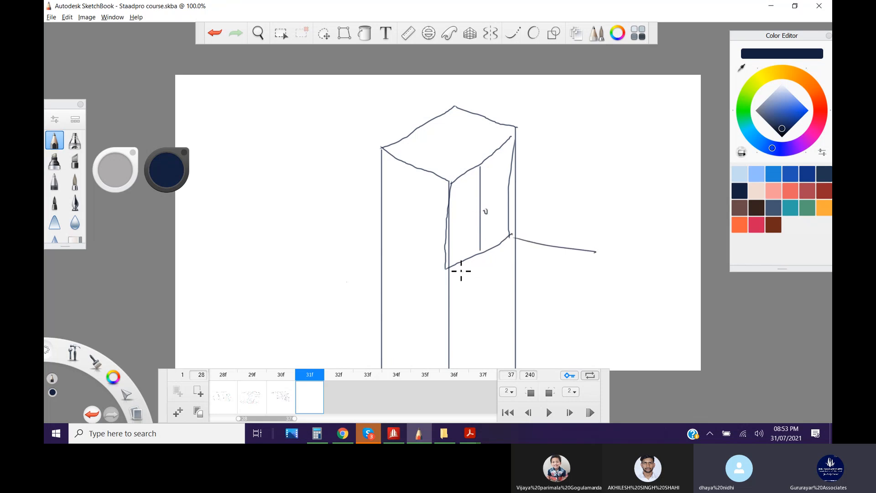
left_click_drag(458, 269, 666, 336)
mouse_move(486, 201)
left_mouse_down()
mouse_move(502, 192)
mouse_move(454, 220)
left_mouse_up()
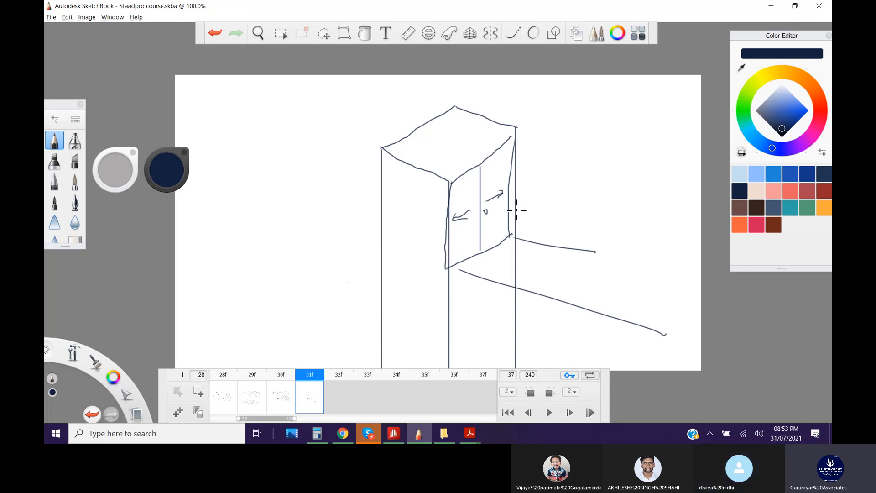
left_click_drag(593, 249, 639, 260)
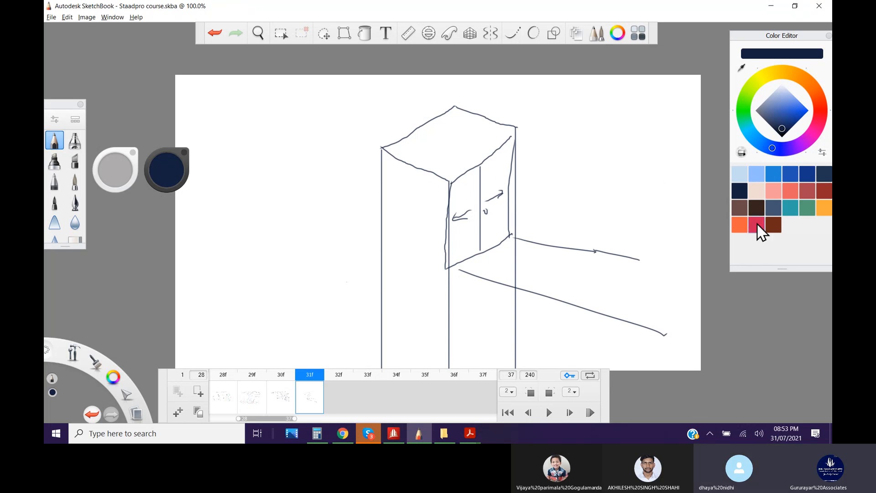
Draw two blue vertical channels on opposite sides of the shaft and label one as C channels with an arrow
left_click(774, 175)
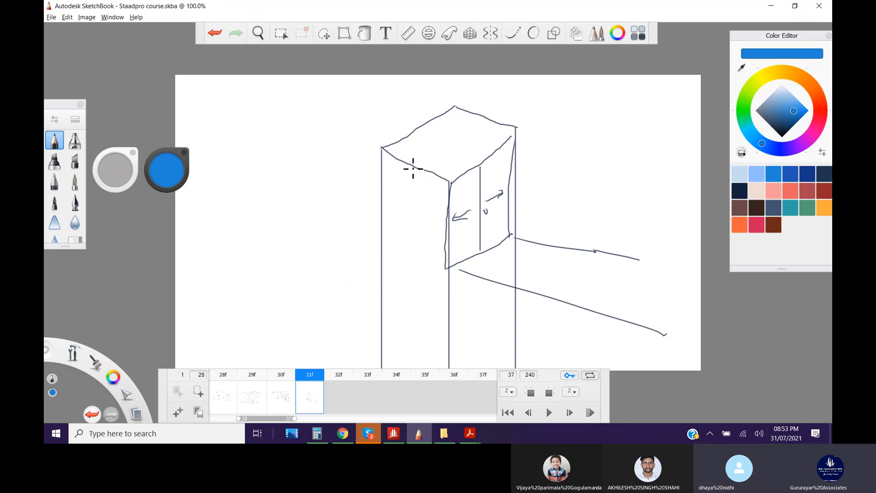
left_click_drag(414, 167, 400, 348)
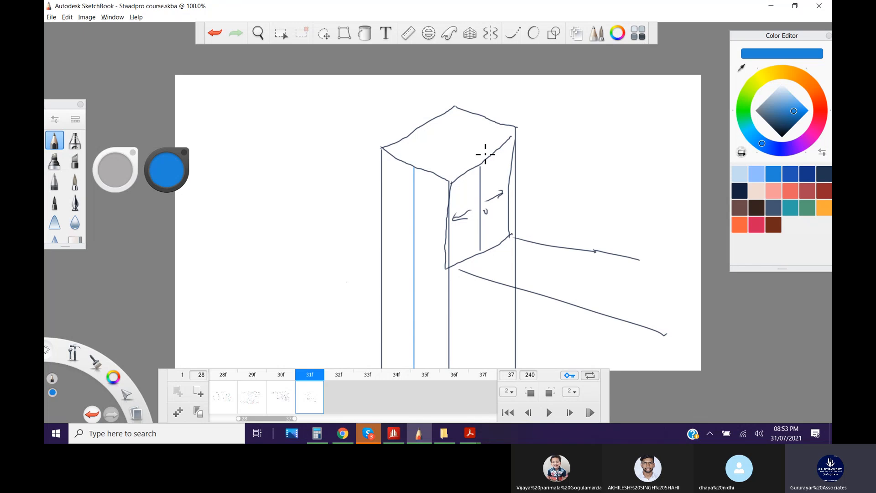
left_click_drag(483, 119, 484, 368)
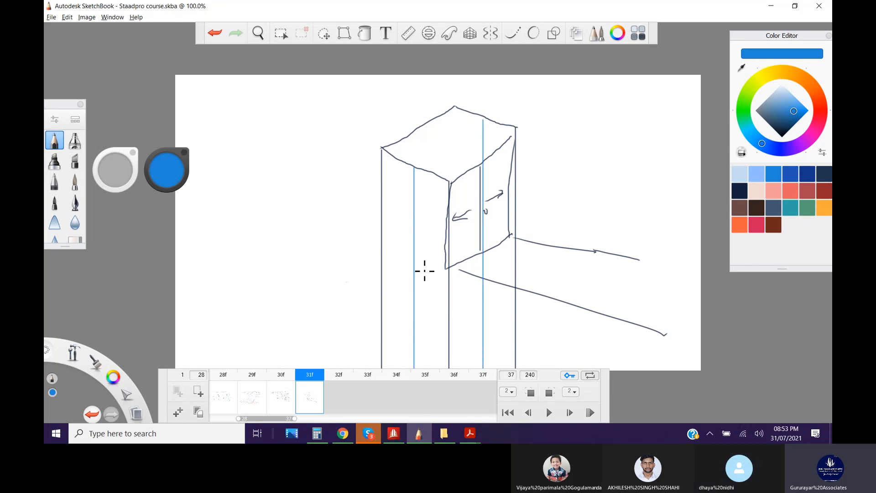
mouse_move(397, 268)
left_mouse_down()
mouse_move(329, 286)
mouse_move(361, 273)
left_mouse_up()
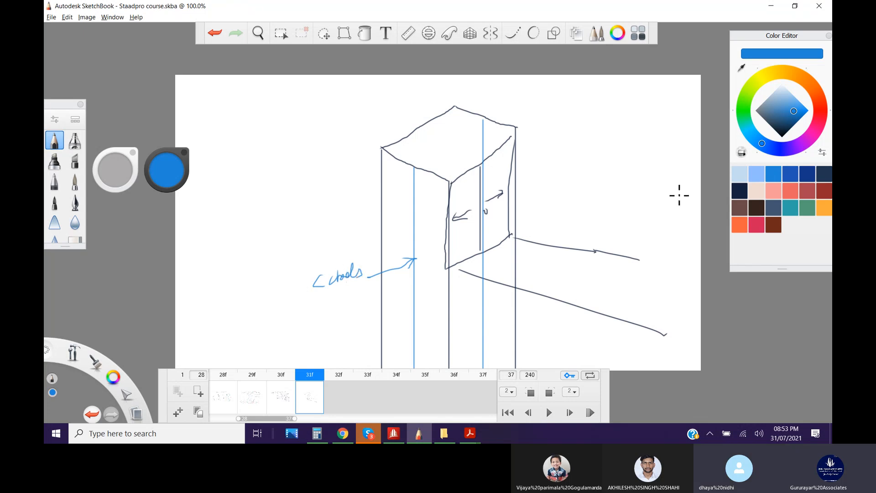
Sketch the lift cabin as an orange box inside the upper part of the shaft, undoing misplaced strokes
left_click(740, 225)
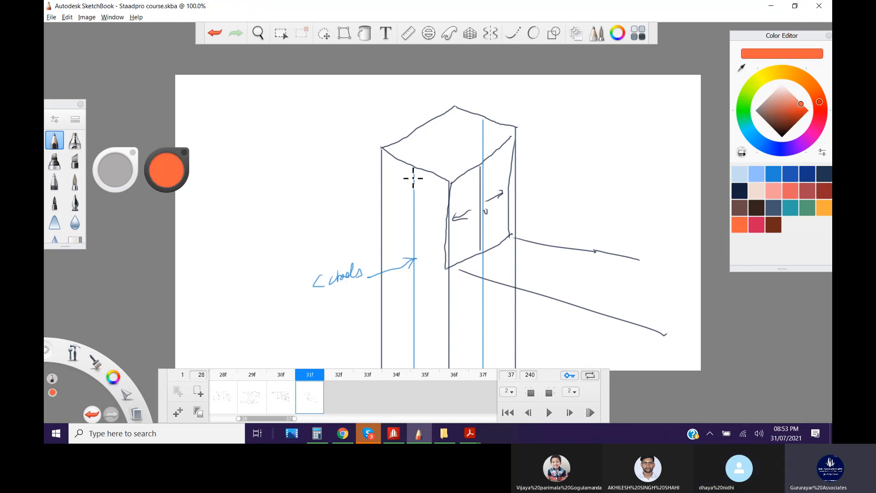
mouse_move(392, 161)
left_mouse_down()
mouse_move(434, 180)
mouse_move(471, 158)
left_mouse_up()
mouse_move(396, 164)
left_mouse_down()
mouse_move(446, 133)
mouse_move(477, 156)
left_mouse_up()
left_click_drag(399, 168, 399, 228)
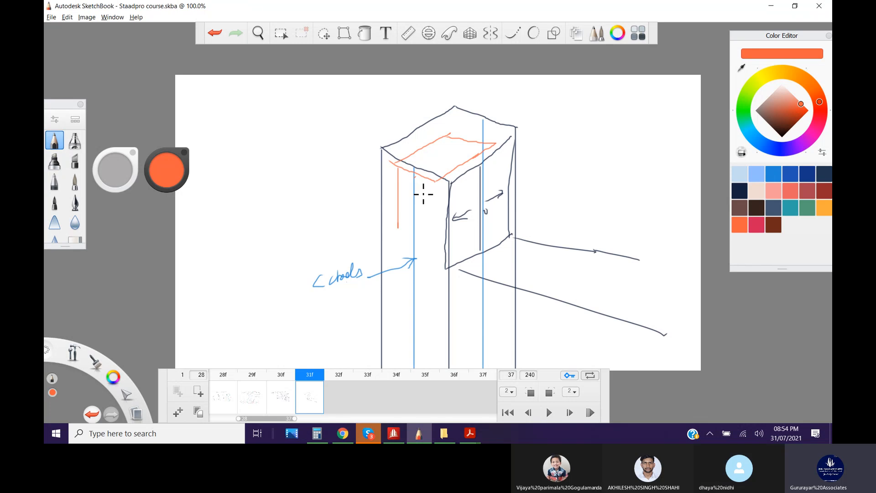
left_click_drag(432, 181, 433, 231)
left_click(215, 32)
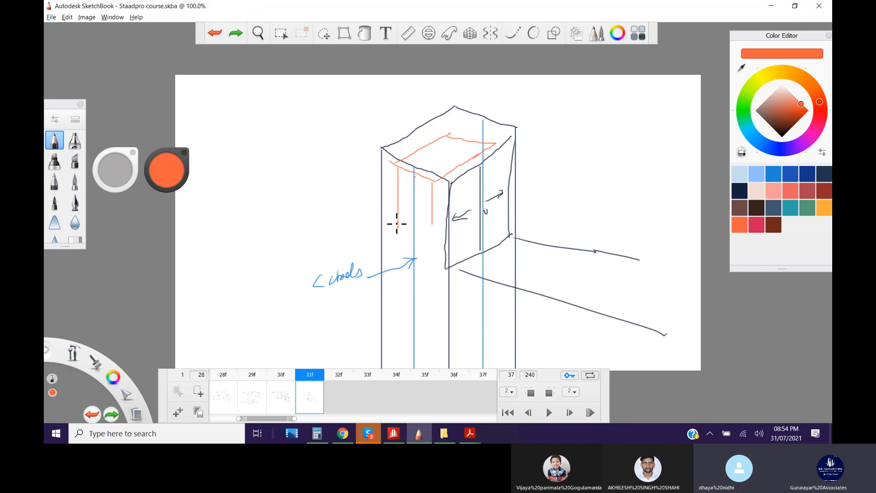
left_click_drag(397, 228, 399, 255)
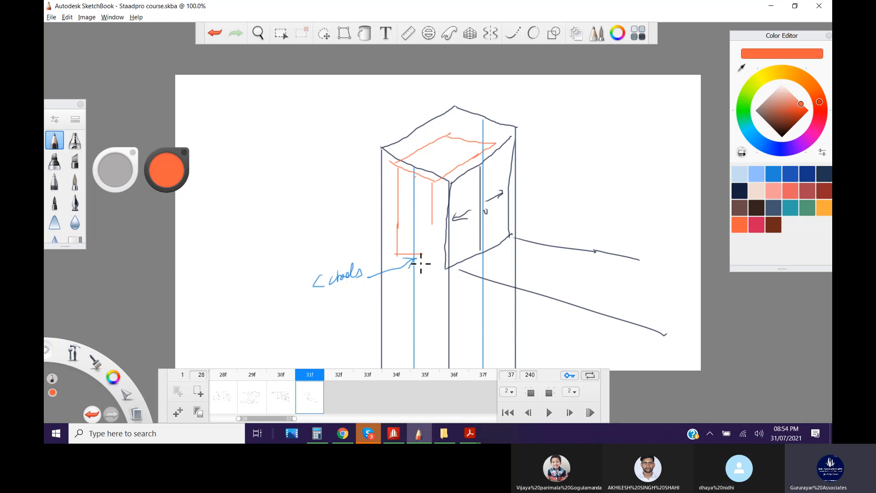
left_click(215, 33)
mouse_move(430, 221)
left_mouse_down()
mouse_move(430, 268)
mouse_move(491, 234)
left_mouse_up()
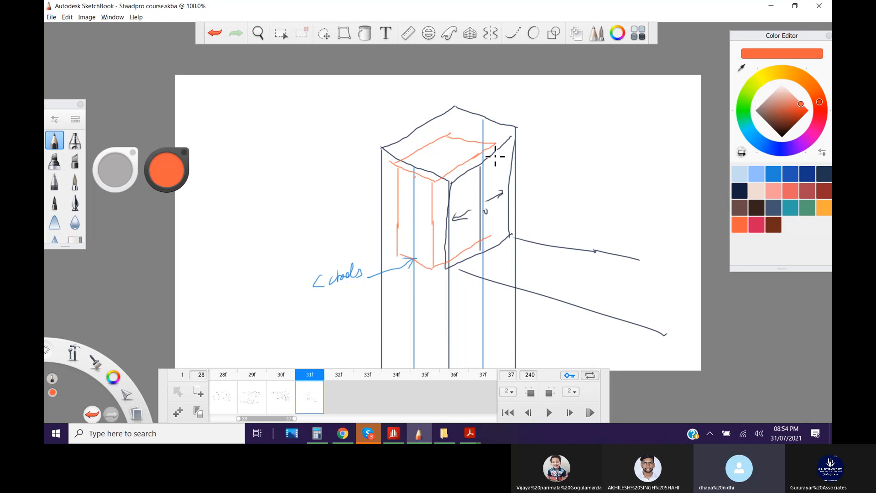
left_click_drag(497, 145, 497, 237)
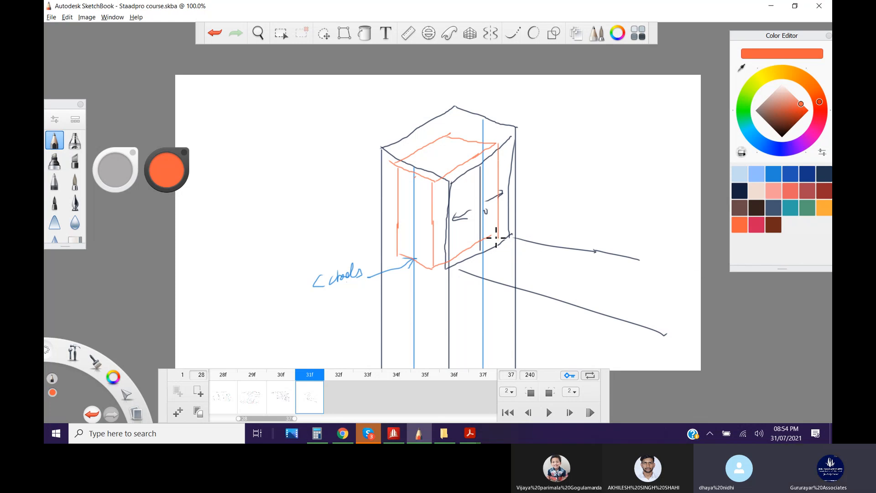
Mark the cabin's connection points on both channels in amber and draw the cable looping over the cabin and down the sides
left_click(824, 208)
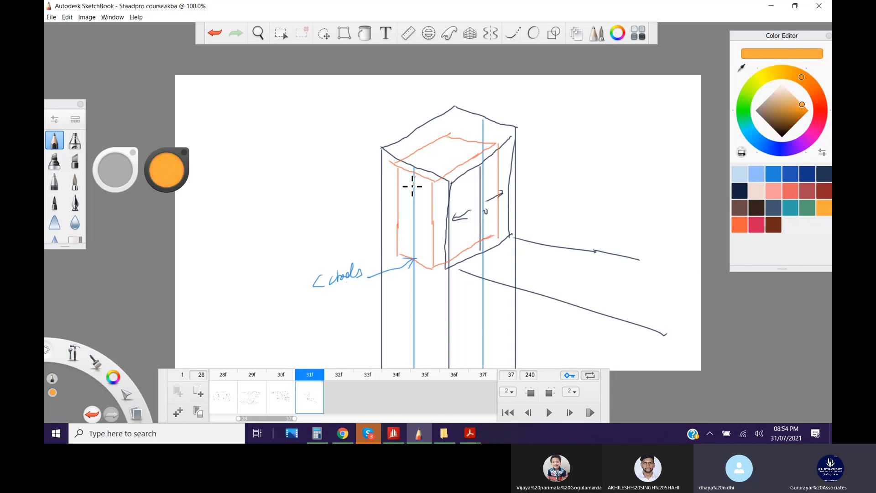
left_click_drag(413, 184, 411, 189)
left_click_drag(416, 240, 415, 232)
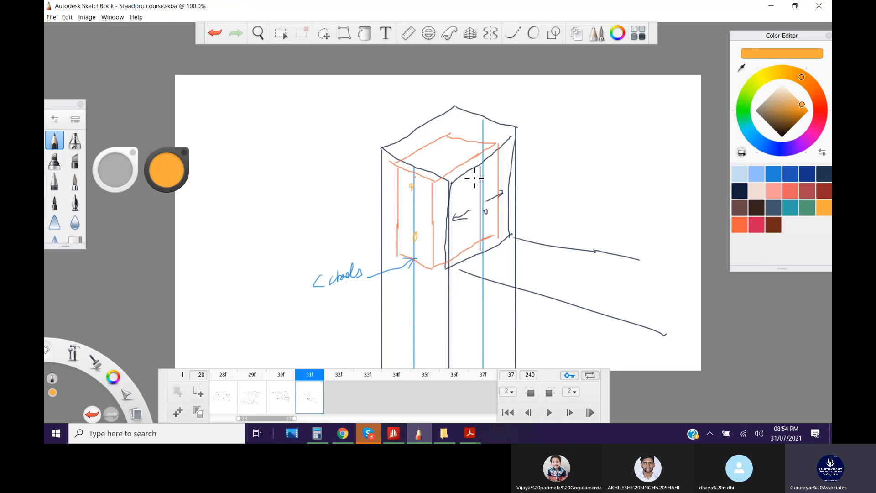
left_click_drag(485, 158, 483, 162)
left_click_drag(483, 210, 483, 214)
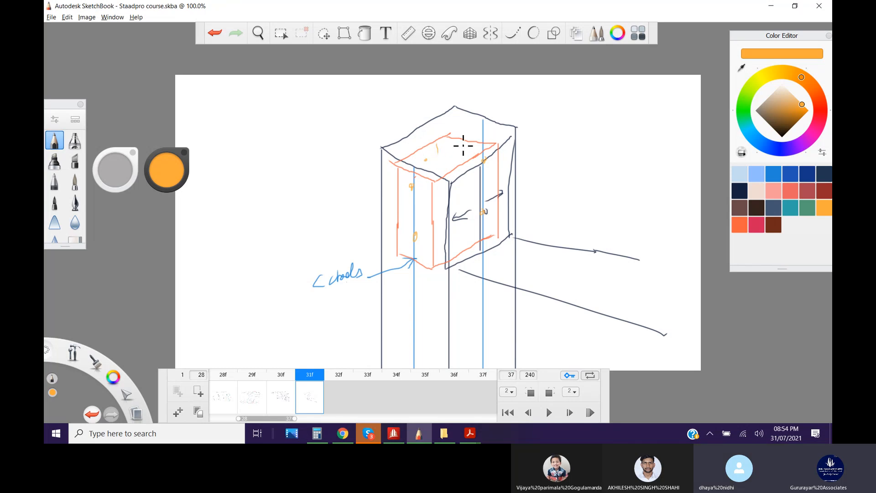
mouse_move(466, 159)
left_mouse_down()
mouse_move(454, 122)
mouse_move(411, 204)
mouse_move(399, 329)
left_mouse_up()
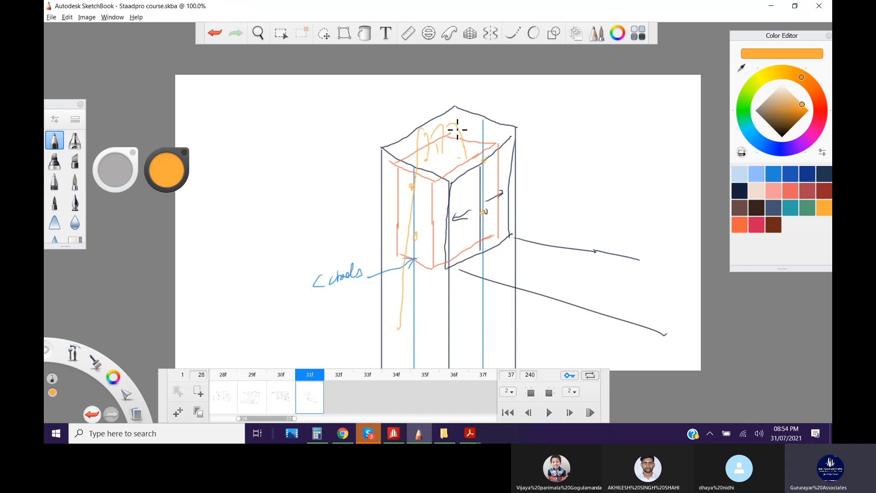
left_click_drag(457, 130, 504, 236)
Label the box "Lift cabin" with a leader line, and mark the adjoining floor level as the 8th floor
left_click_drag(396, 187, 326, 189)
left_click_drag(301, 156, 332, 170)
left_click_drag(310, 202, 334, 197)
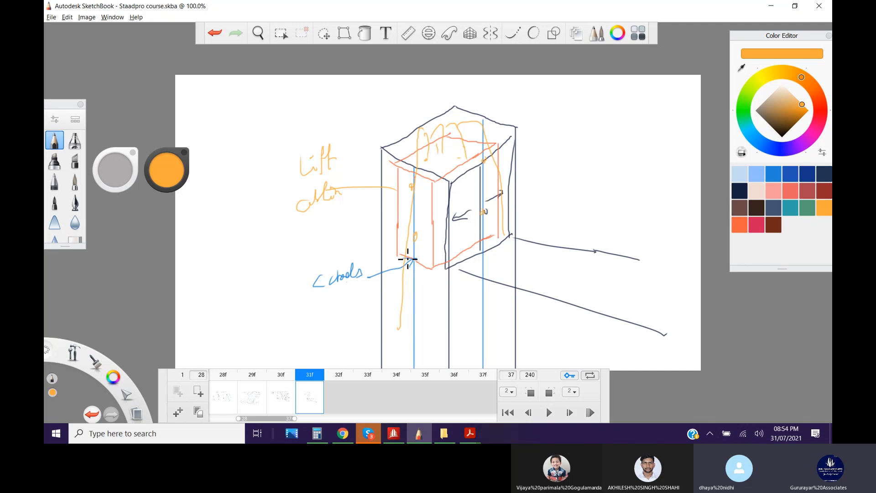
mouse_move(445, 268)
left_mouse_down()
mouse_move(543, 293)
mouse_move(559, 279)
mouse_move(566, 250)
mouse_move(580, 276)
mouse_move(609, 260)
left_mouse_up()
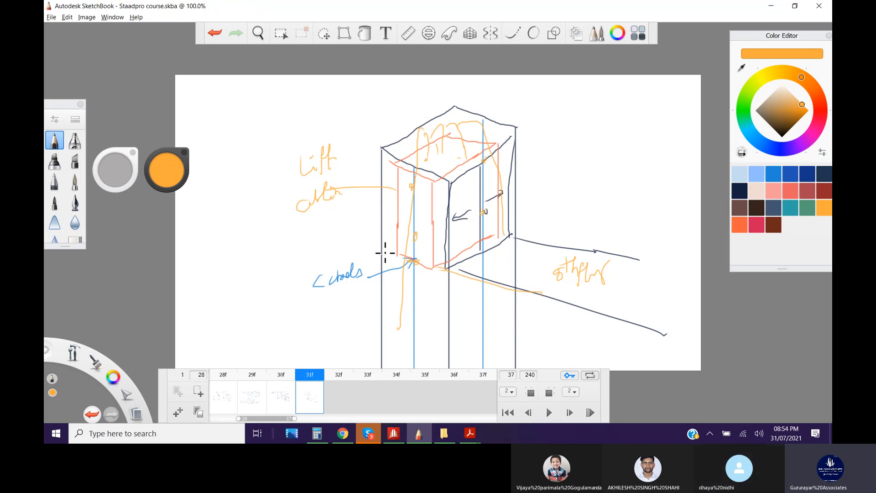
left_click_drag(387, 253, 419, 264)
Draw teal downward load arrows on both channels and write a circled load value beside the leader of the first arrow
left_click(740, 191)
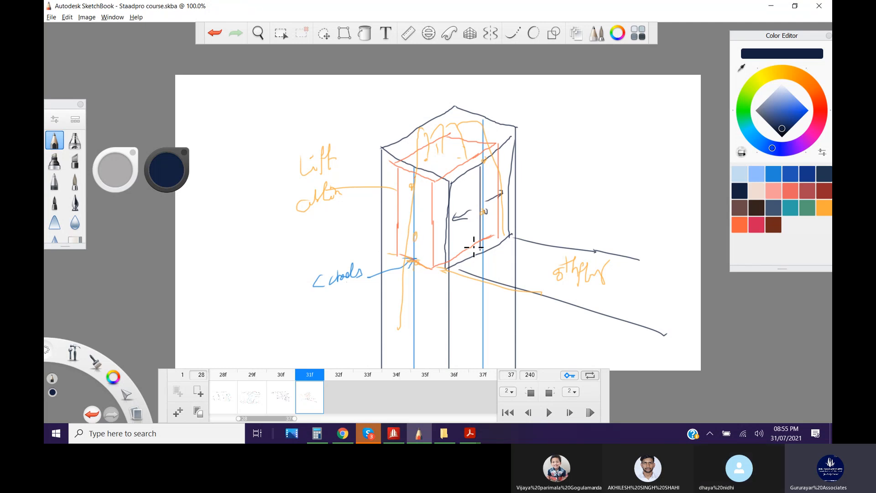
left_click(791, 211)
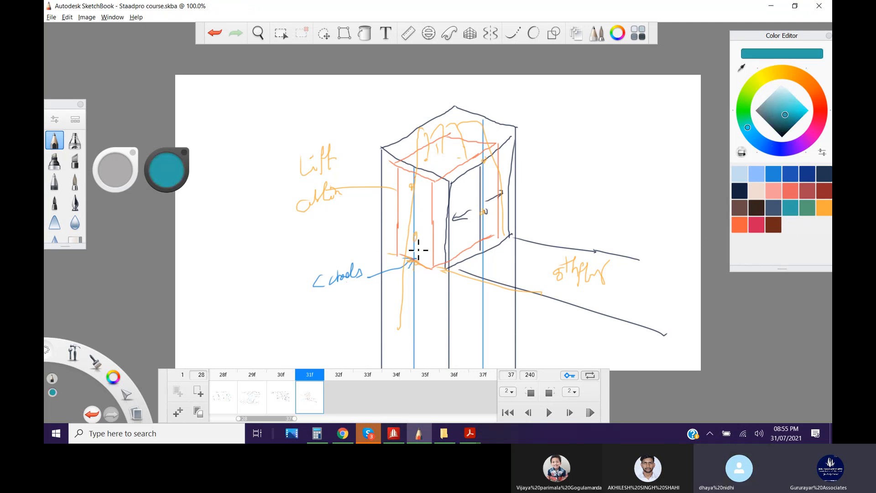
mouse_move(407, 247)
left_mouse_down()
mouse_move(412, 259)
mouse_move(413, 236)
left_mouse_up()
left_click_drag(415, 223, 362, 235)
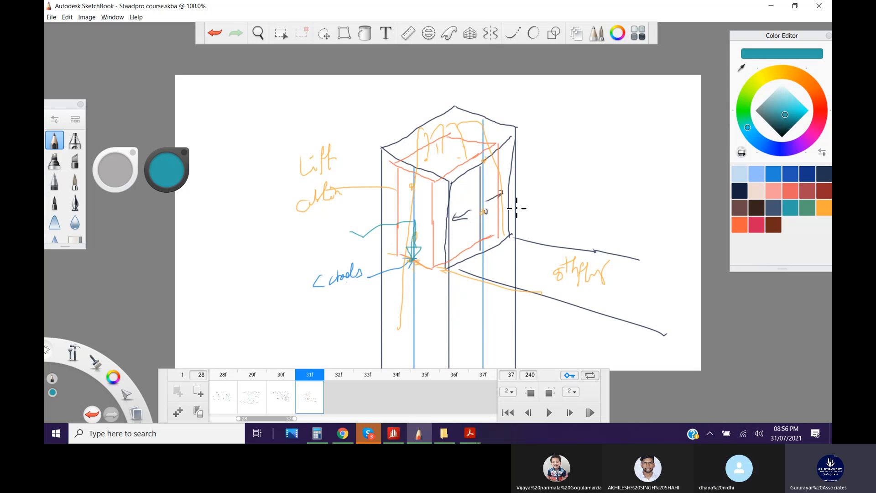
mouse_move(481, 203)
left_mouse_down()
mouse_move(478, 222)
mouse_move(481, 214)
left_mouse_up()
mouse_move(327, 219)
left_mouse_down()
mouse_move(344, 219)
mouse_move(348, 235)
left_mouse_up()
mouse_move(348, 202)
left_mouse_down()
mouse_move(363, 226)
mouse_move(349, 204)
left_mouse_up()
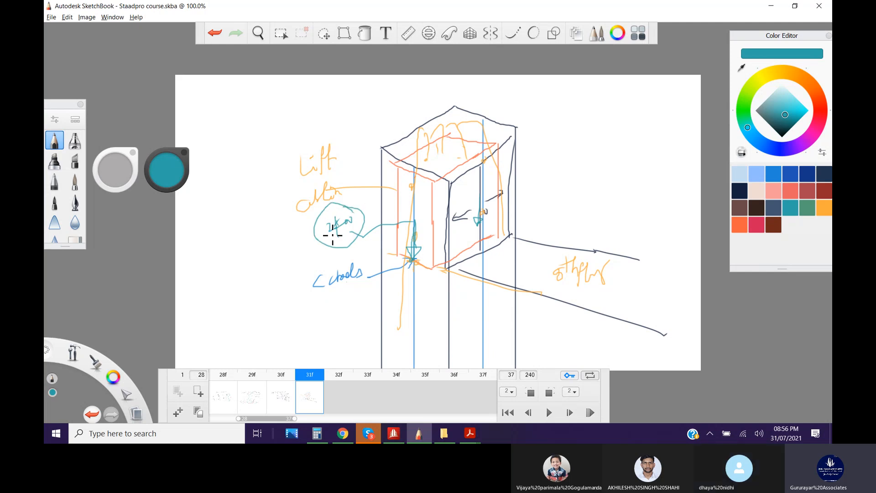
Point an arrow at the circled load, label its source "Lift vendor" with an underline, and add a stroke beside the cabin label
left_click_drag(326, 236, 251, 279)
mouse_move(298, 239)
left_mouse_down()
mouse_move(313, 244)
mouse_move(308, 257)
left_mouse_up()
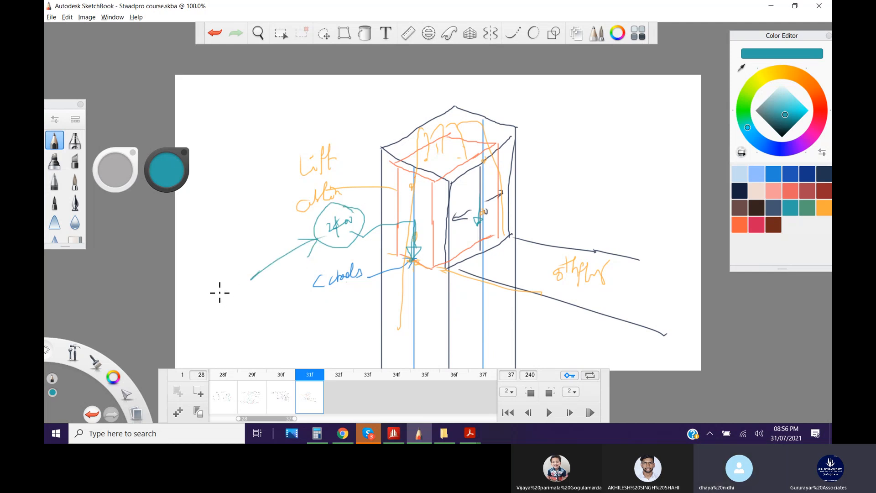
mouse_move(221, 293)
left_mouse_down()
mouse_move(237, 307)
mouse_move(246, 296)
mouse_move(251, 307)
mouse_move(248, 293)
mouse_move(284, 285)
mouse_move(310, 257)
left_mouse_up()
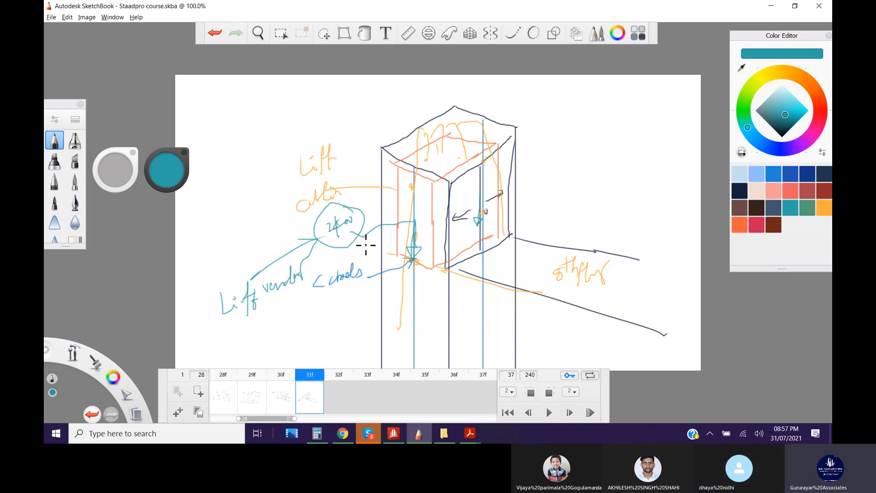
left_click_drag(274, 302, 281, 300)
left_click_drag(275, 238, 302, 176)
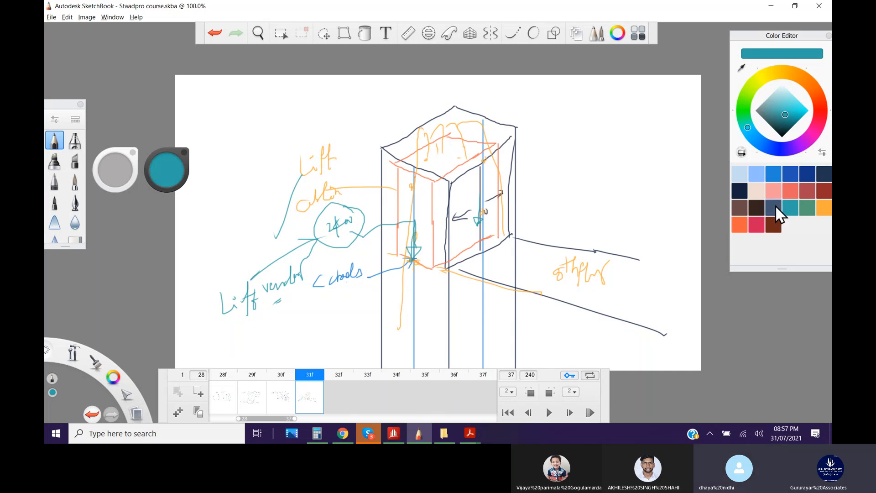
Draw a blue arrow to the channel by the door and a separate vertical channel line with a distributed load outline beside the shaft
left_click(774, 174)
left_click_drag(482, 177, 565, 164)
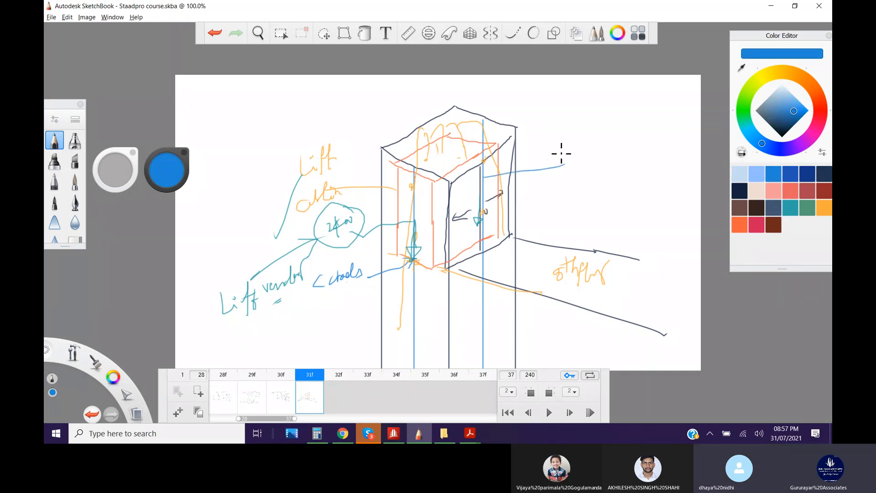
left_click_drag(602, 111, 588, 238)
left_click(215, 32)
left_click_drag(615, 100, 615, 261)
left_click_drag(609, 106, 613, 244)
Label the separate channel line "moving load" with a leader arrow, and note it as a UDL in kN/m
mouse_move(612, 172)
left_mouse_down()
mouse_move(564, 127)
mouse_move(593, 84)
mouse_move(621, 102)
left_mouse_up()
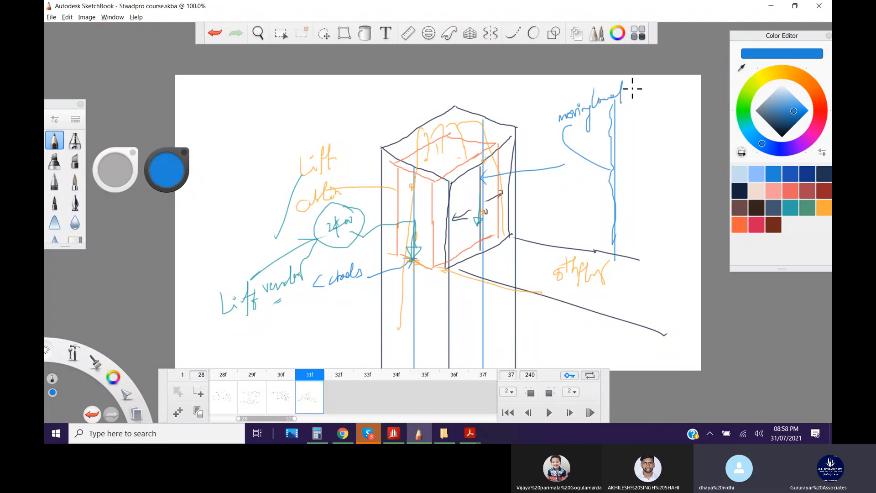
mouse_move(600, 163)
left_mouse_down()
mouse_move(610, 171)
mouse_move(599, 180)
left_mouse_up()
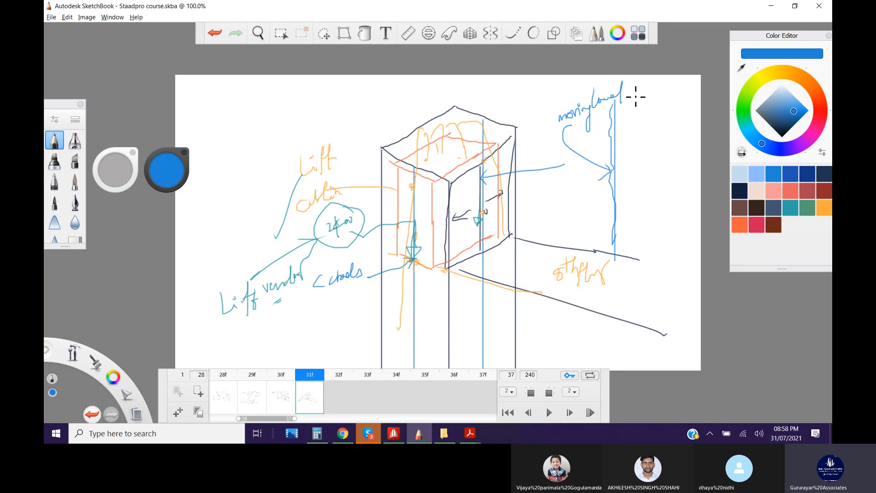
mouse_move(635, 93)
left_mouse_down()
mouse_move(657, 91)
mouse_move(651, 127)
mouse_move(663, 114)
mouse_move(669, 125)
mouse_move(677, 121)
mouse_move(667, 136)
left_mouse_up()
left_click_drag(658, 141, 664, 137)
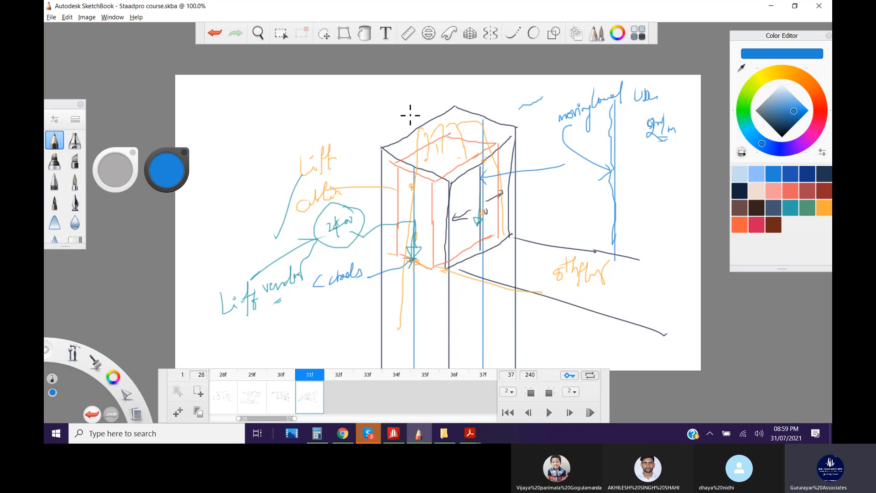
Add blue strokes above the lift shaft, write a bracketed "By vendor" under the moving load's kN/m value, and tick that value
left_click_drag(413, 103, 413, 78)
mouse_move(653, 143)
left_mouse_down()
mouse_move(662, 181)
mouse_move(671, 159)
left_mouse_up()
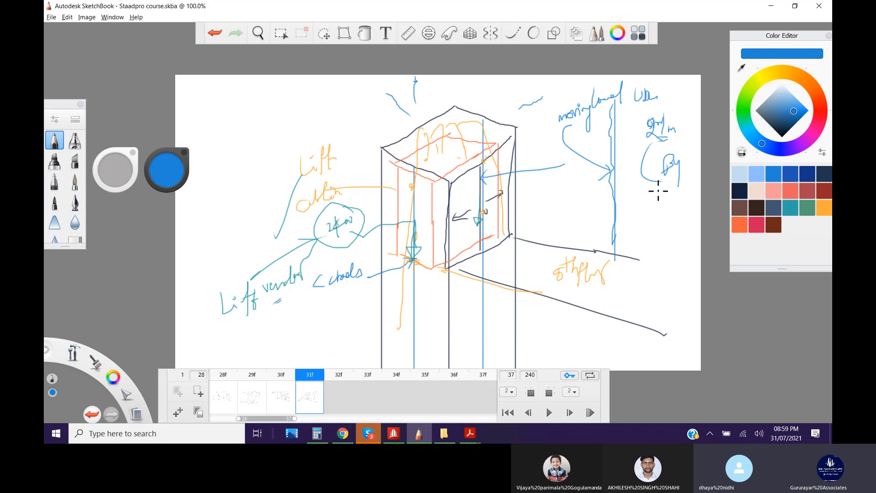
left_click_drag(658, 191, 696, 192)
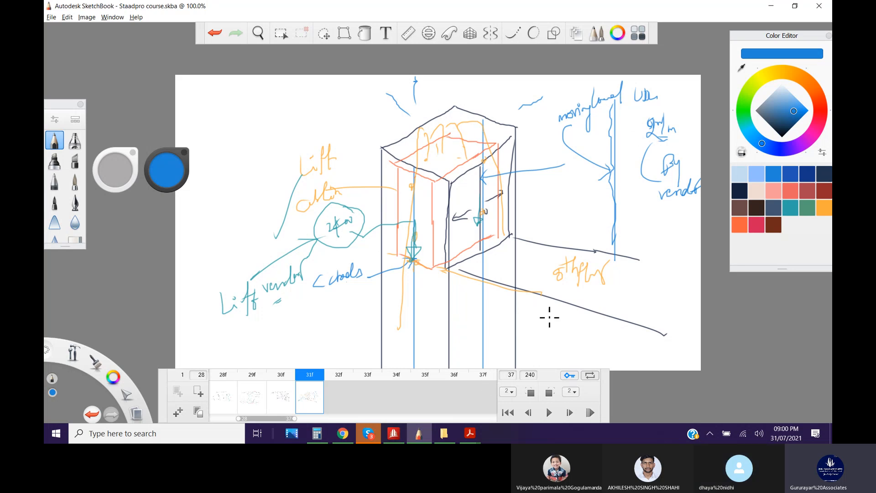
left_click_drag(679, 116, 695, 95)
Switch to STAAD.Pro and clear the plate selection in the building model around the lift shaft
left_click(770, 6)
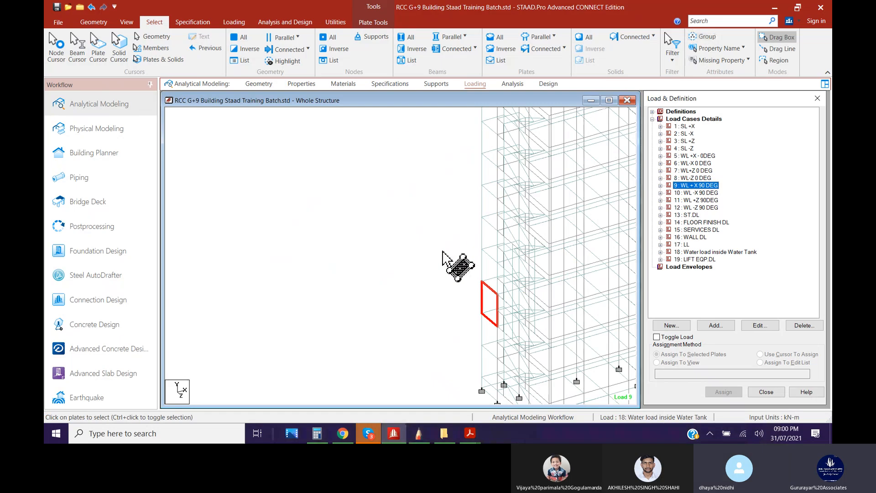
middle_click_drag(456, 261, 324, 301)
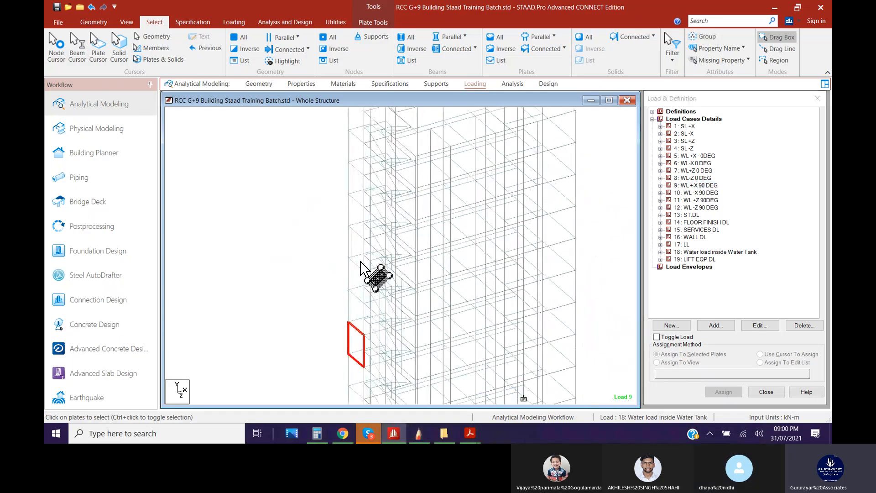
middle_click_drag(305, 224, 320, 305)
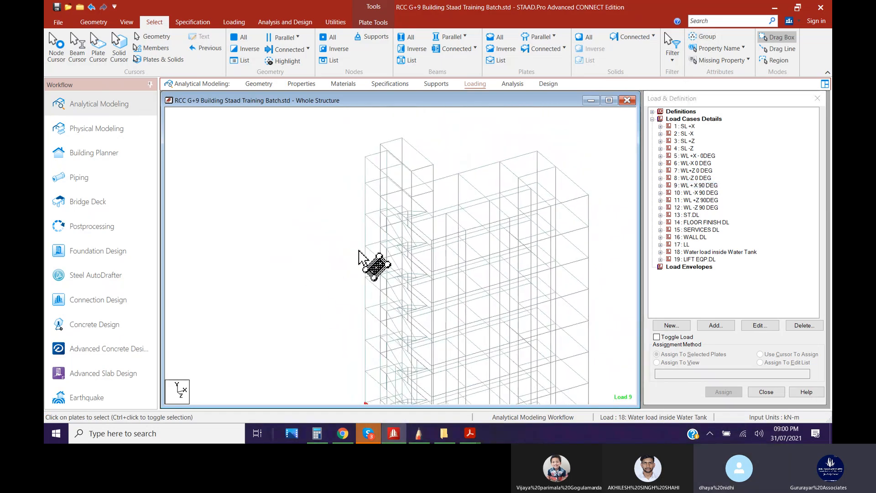
middle_click_drag(383, 257, 368, 239)
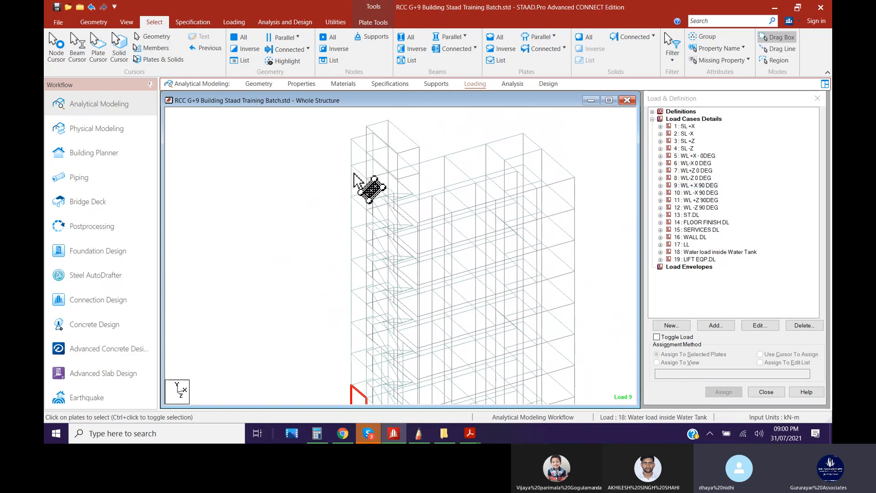
left_click(303, 195)
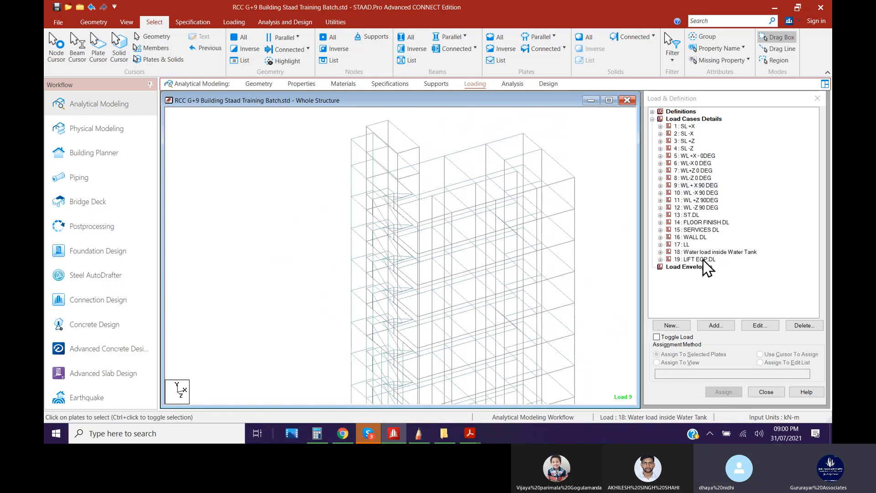
Review the plate pressure in load case 19 LIFT EQP.DL and the load item in case 17 LL
left_click(661, 259)
left_click(694, 267)
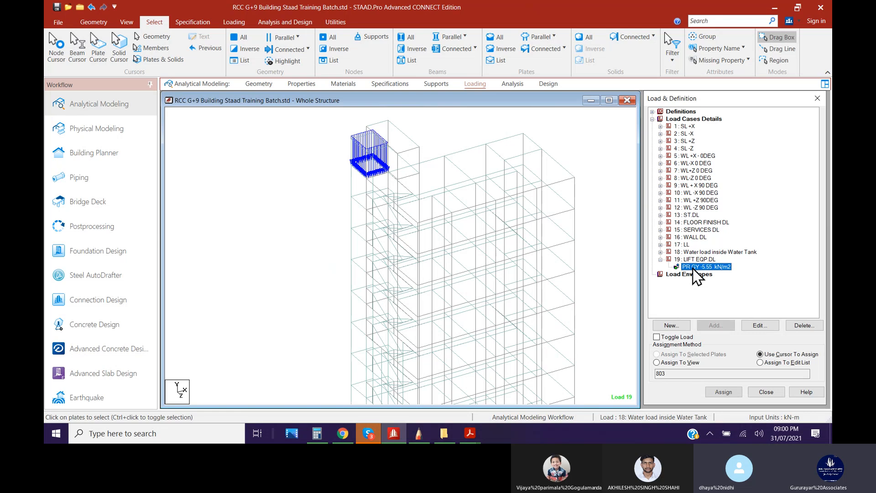
left_click(661, 260)
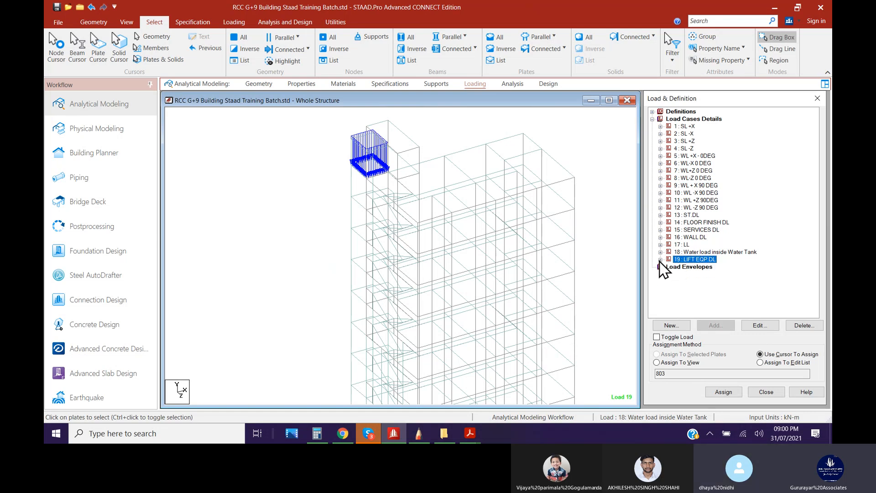
left_click(661, 245)
left_click(683, 245)
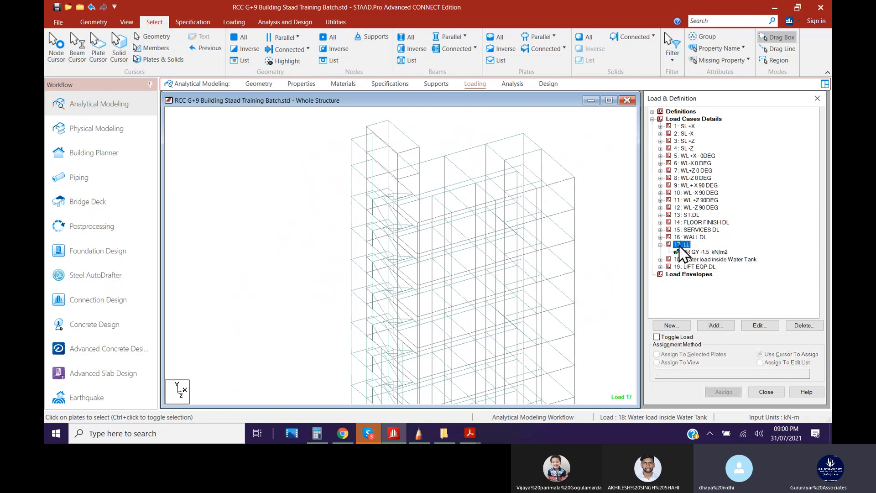
left_click(660, 245)
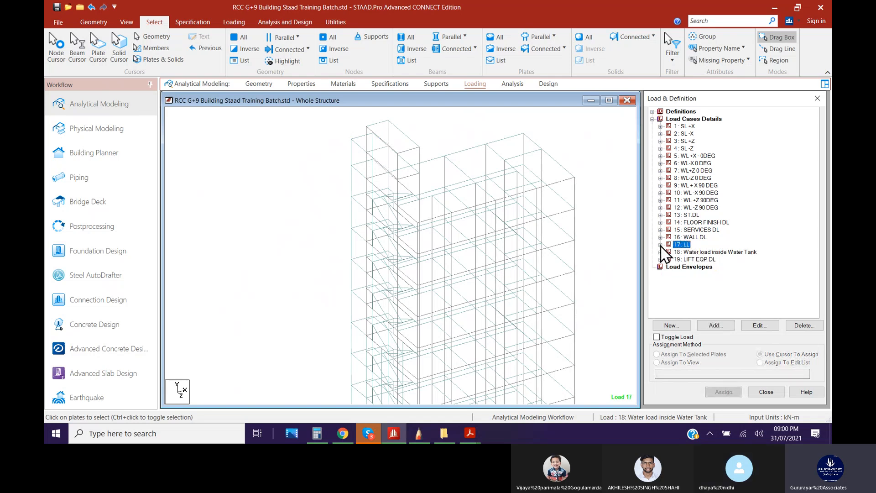
Add primary load case 20 with loading type Live and the title "LIFT EQP.LIVE CABIN LOAD"
left_click(695, 120)
left_click(716, 326)
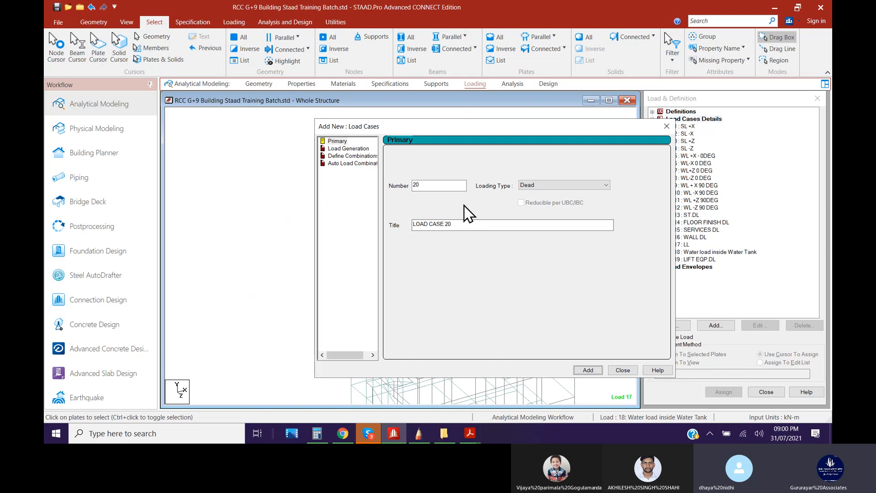
left_click(548, 186)
left_click(548, 201)
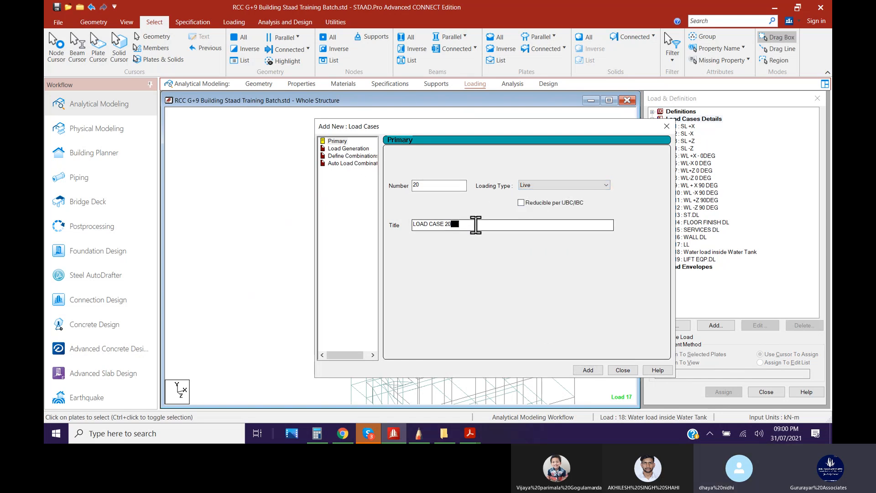
left_click_drag(475, 227, 348, 218)
type("LI")
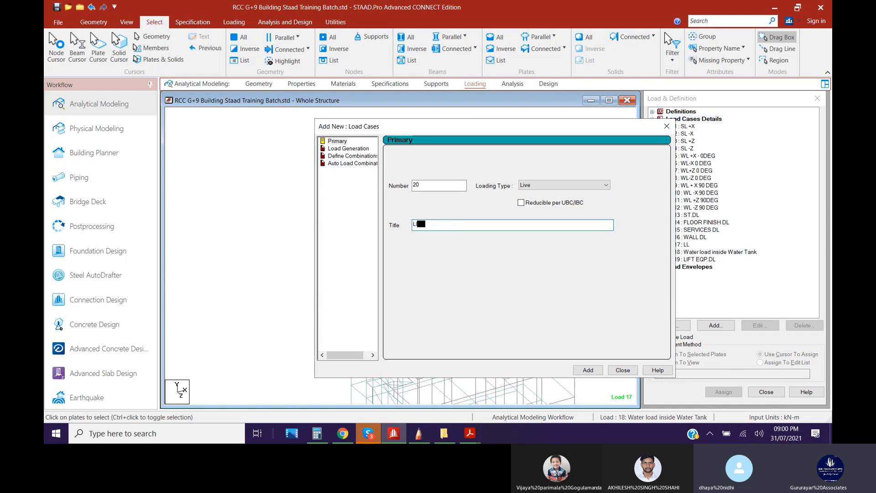
type("FT EQP.LIVE")
key("BackSpace")
key("BackSpace")
key("BackSpace")
key("BackSpace")
key("BackSpace")
key("BackSpace")
key("BackSpace")
key("BackSpace")
key("BackSpace")
type("CABI")
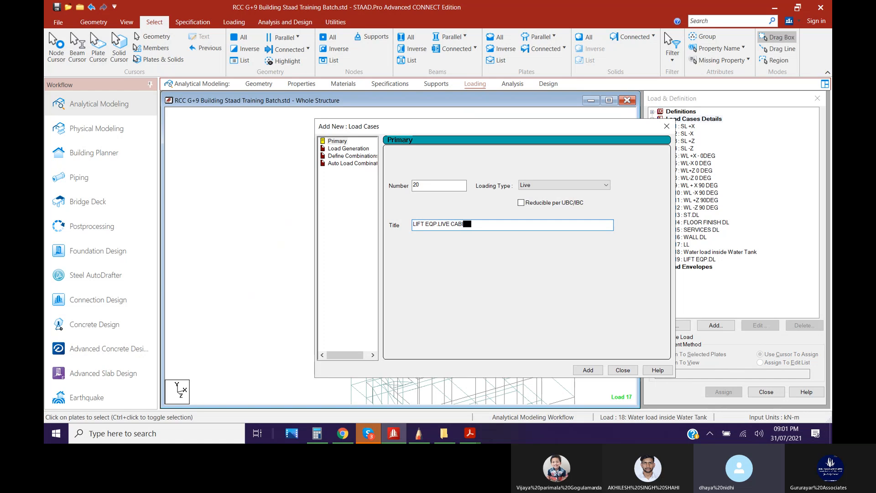
type("N LOAD")
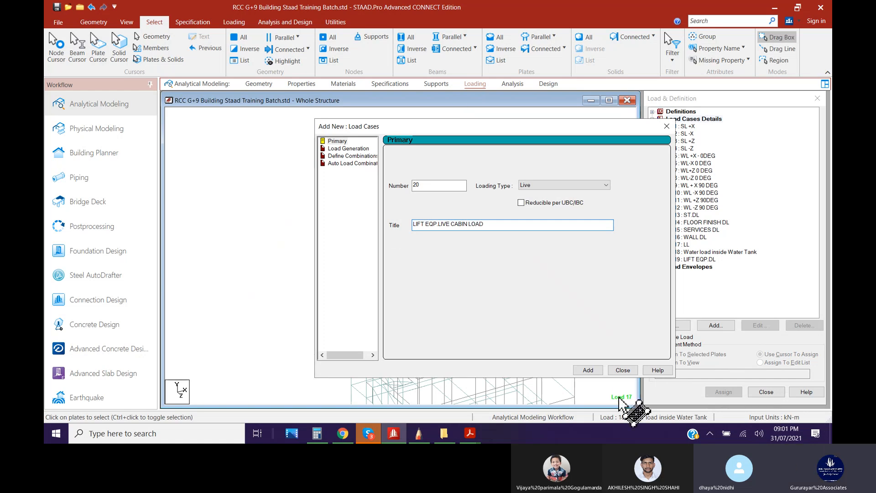
left_click(588, 371)
left_click(623, 370)
Add a nodal load with Fy of -2 kN to load case 20, the lift cabin load
left_click(695, 268)
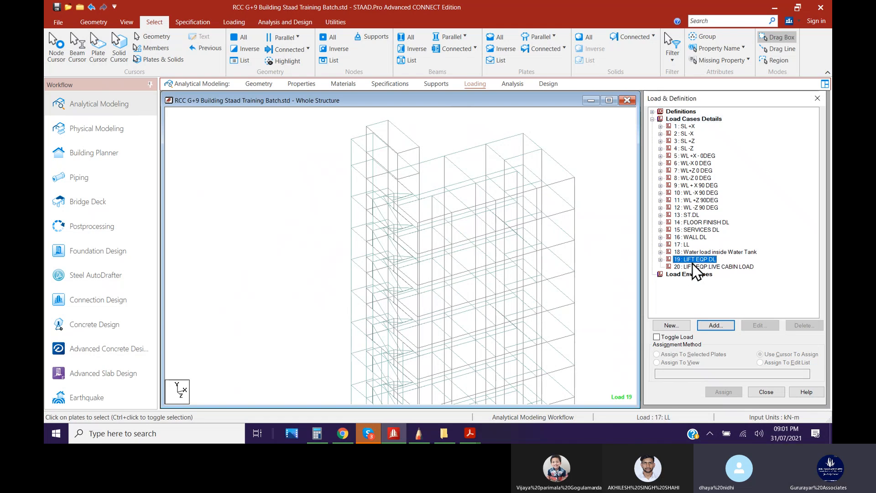
left_click(713, 326)
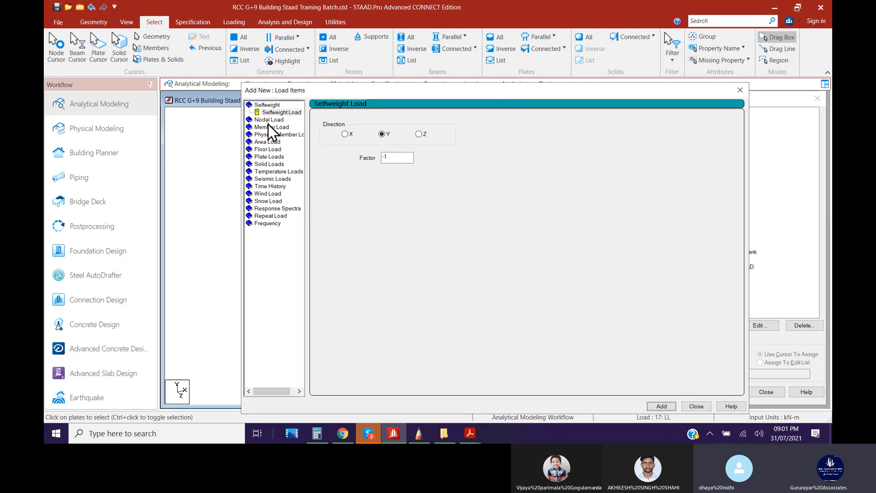
left_click(269, 120)
double_click(342, 145)
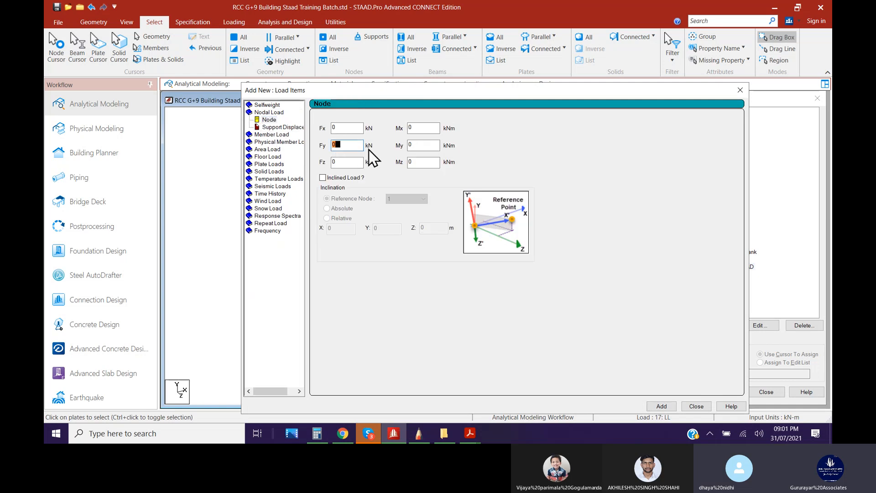
type("-2")
left_click(658, 407)
left_click(696, 406)
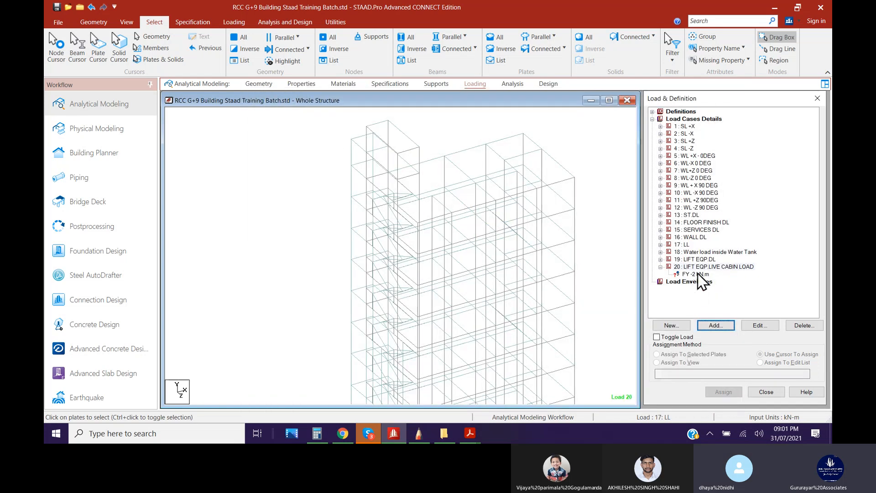
Start a partial plate pressure load item for load case 20 and set its direction to GX
left_click(715, 326)
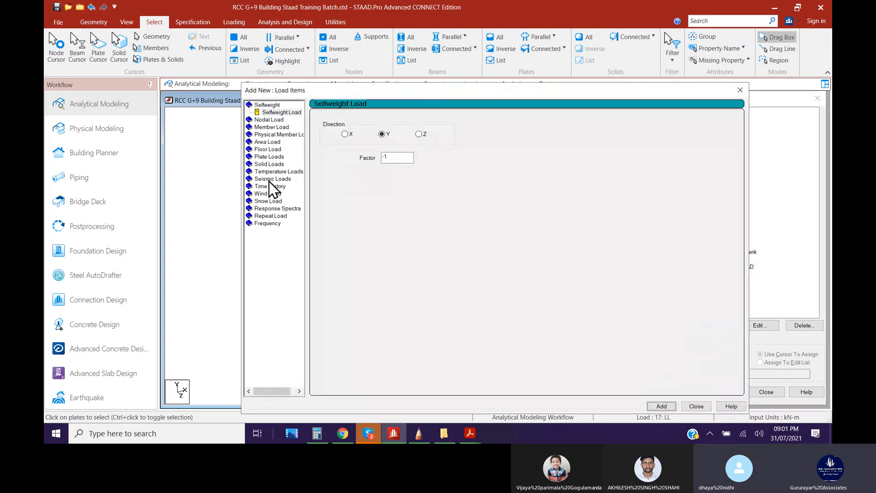
left_click(269, 157)
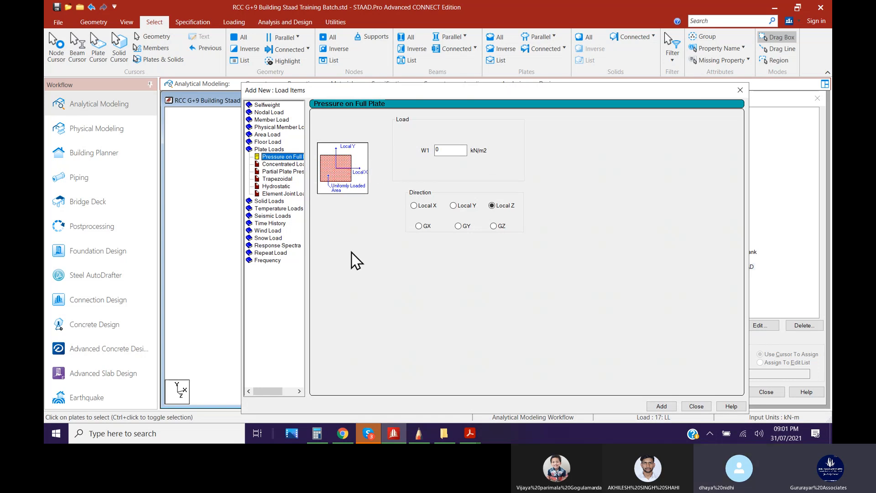
left_click(285, 173)
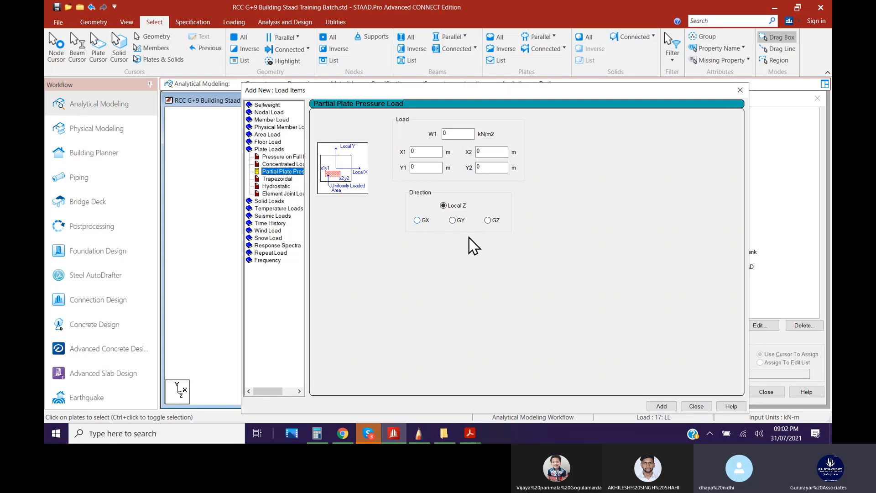
left_click_drag(504, 90, 771, 90)
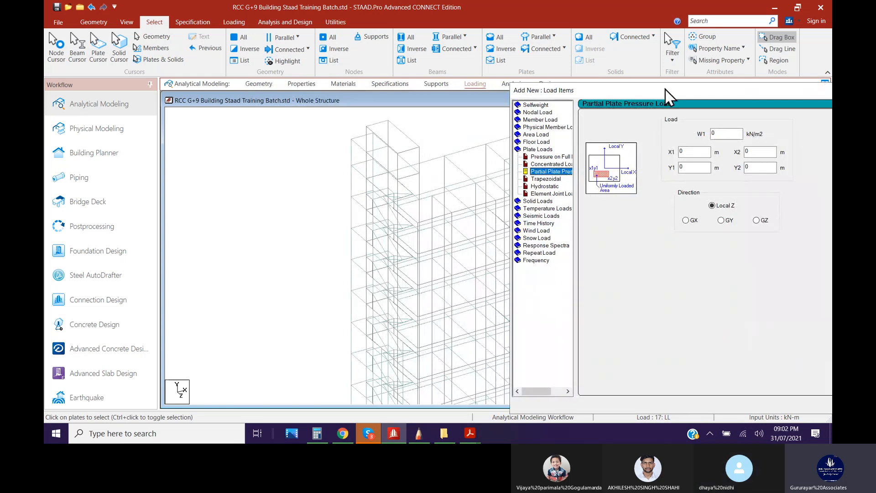
left_click_drag(665, 93, 396, 101)
left_click(416, 230)
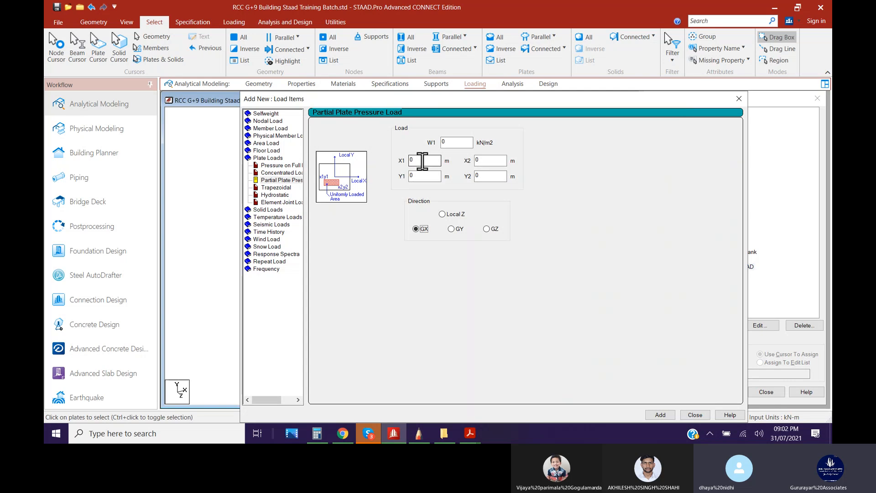
left_click(446, 142)
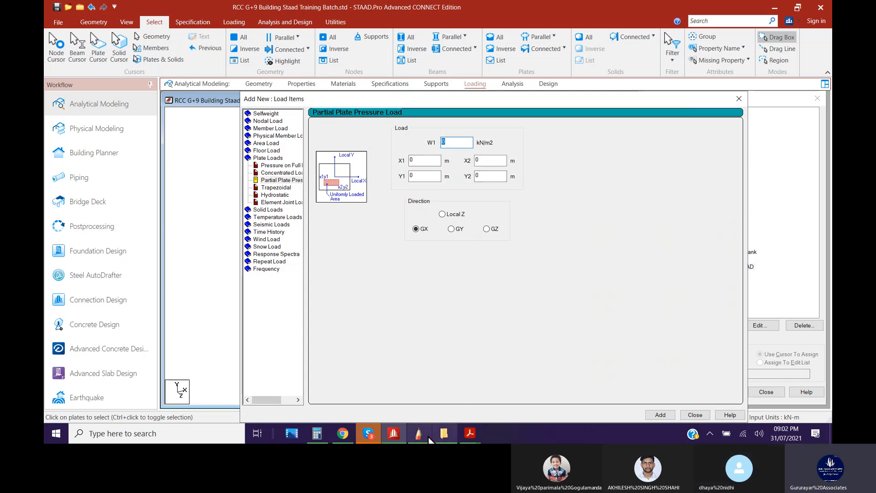
Switch to SketchBook and write a kN/m note beneath the moving load line, with an arrow to a channel width in m note
left_click(419, 434)
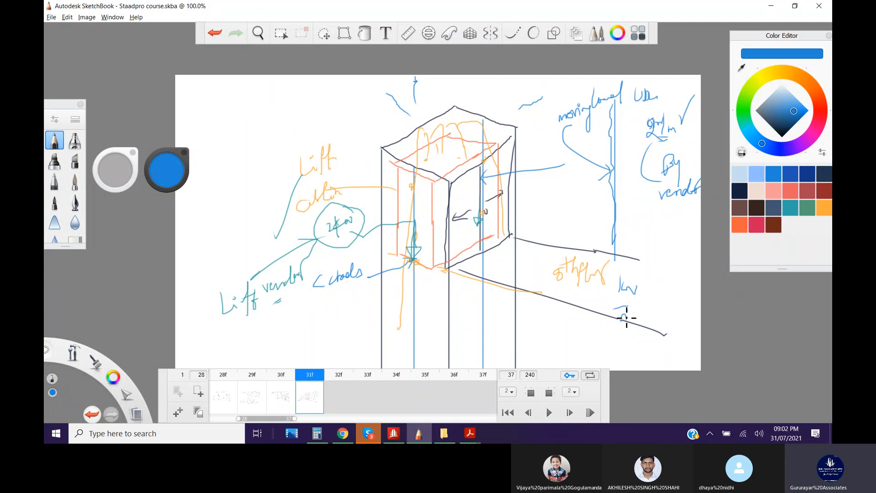
left_click_drag(627, 318, 639, 310)
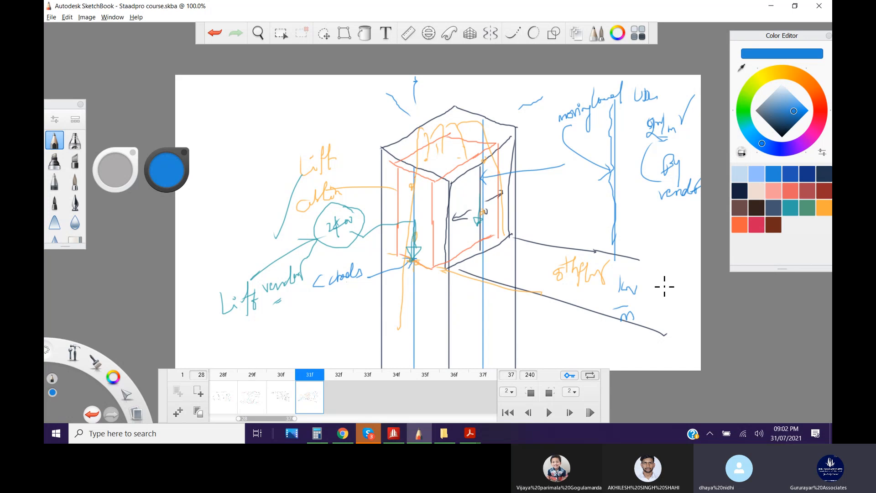
mouse_move(656, 338)
left_mouse_down()
mouse_move(666, 333)
mouse_move(652, 345)
left_mouse_up()
left_click_drag(684, 346, 687, 293)
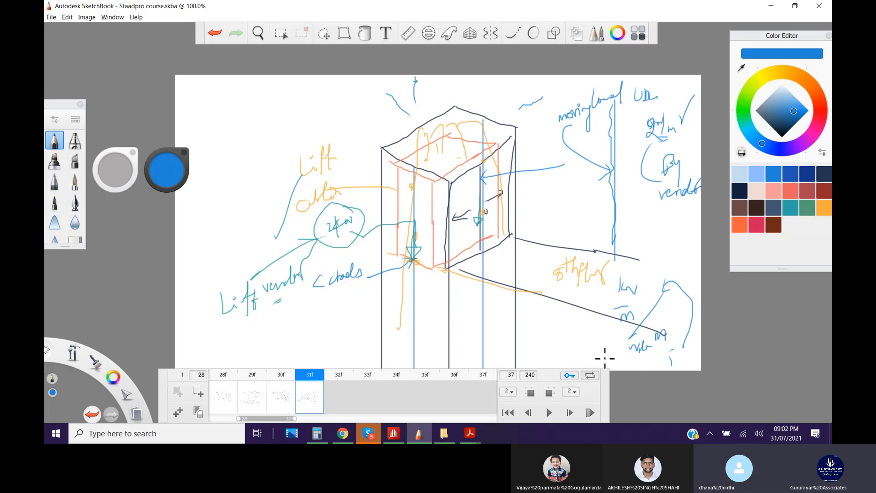
mouse_move(592, 364)
left_mouse_down()
mouse_move(599, 353)
mouse_move(625, 358)
left_mouse_up()
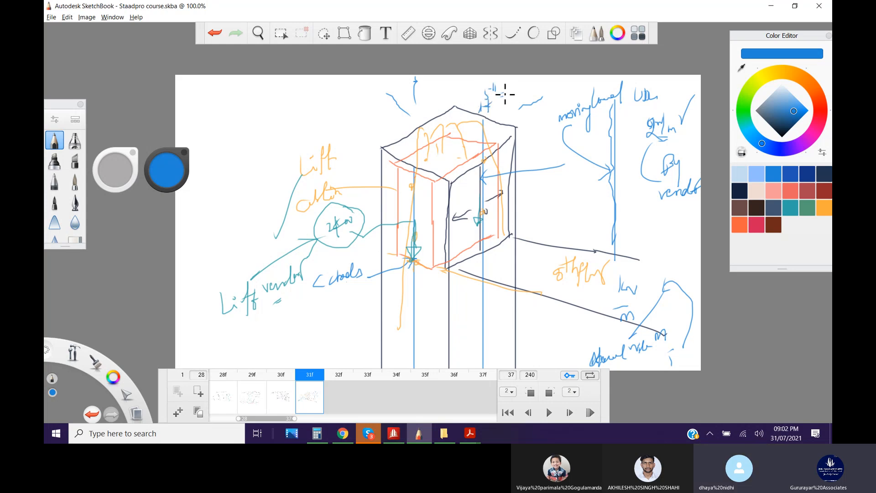
Note the channel width as 5" = 125 mm above the shaft and write the pressure formula Pr = 2/0.125
left_click_drag(514, 87, 526, 91)
left_click_drag(658, 245, 656, 258)
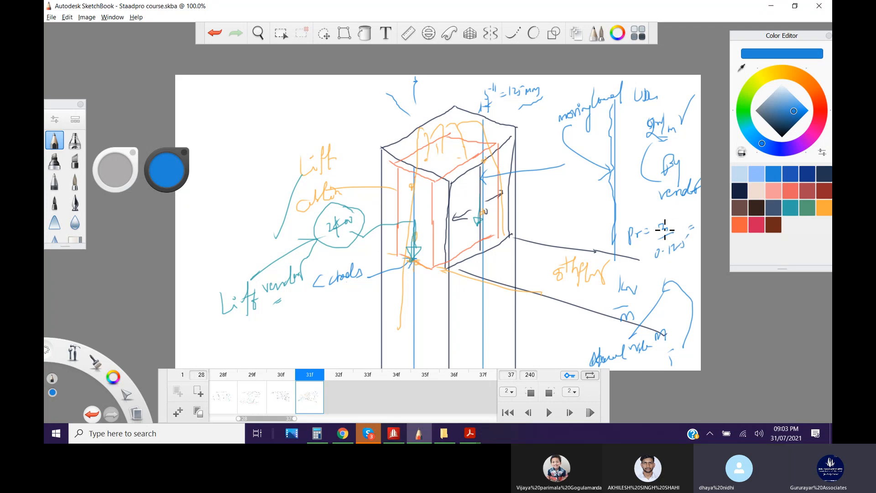
Calculate 2 ÷ 0.125 in Calculator and write the result, 16, beneath the pressure formula in the SketchBook drawing
left_click(316, 433)
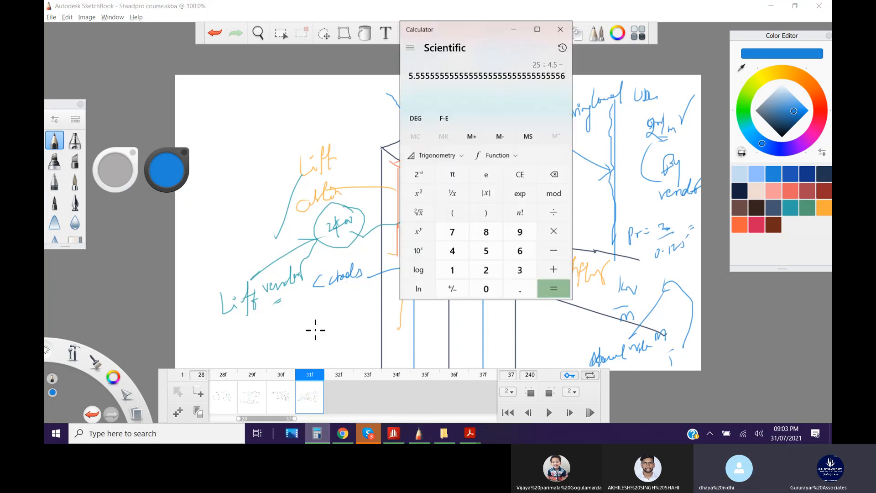
left_click(521, 174)
left_click(487, 269)
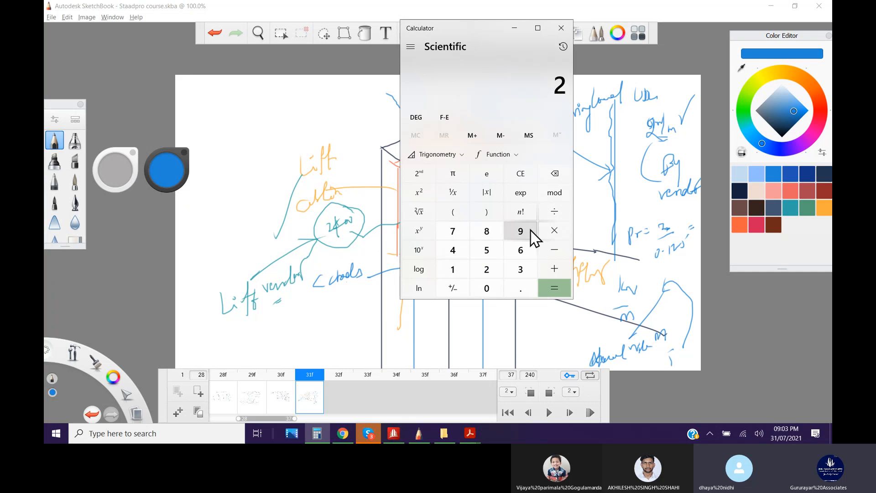
left_click(554, 214)
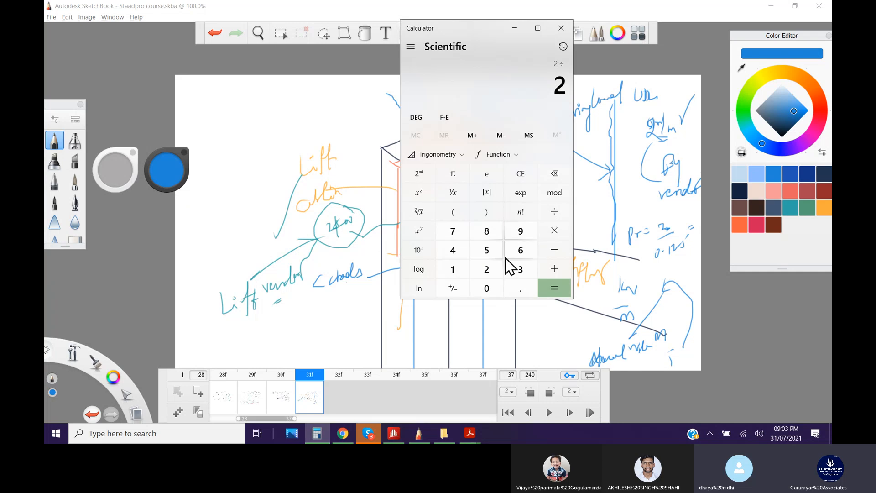
left_click(483, 291)
left_click(522, 292)
left_click(454, 271)
left_click(487, 269)
left_click(487, 250)
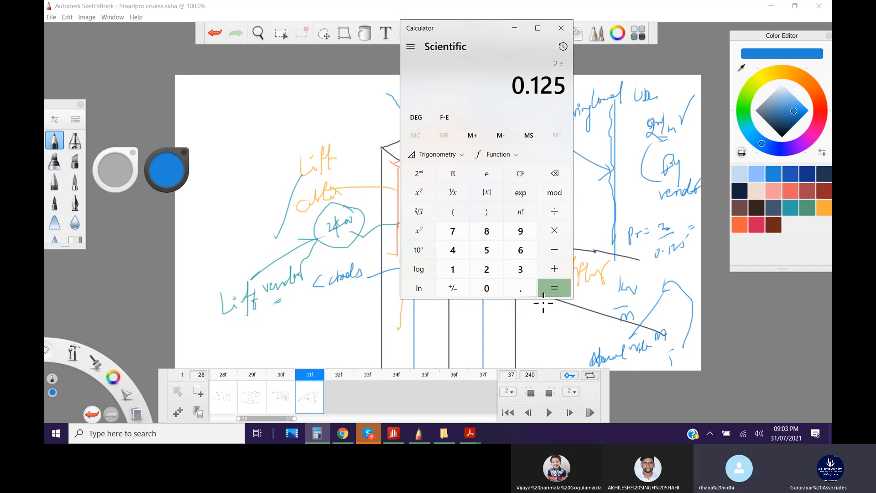
left_click(554, 288)
left_click(514, 27)
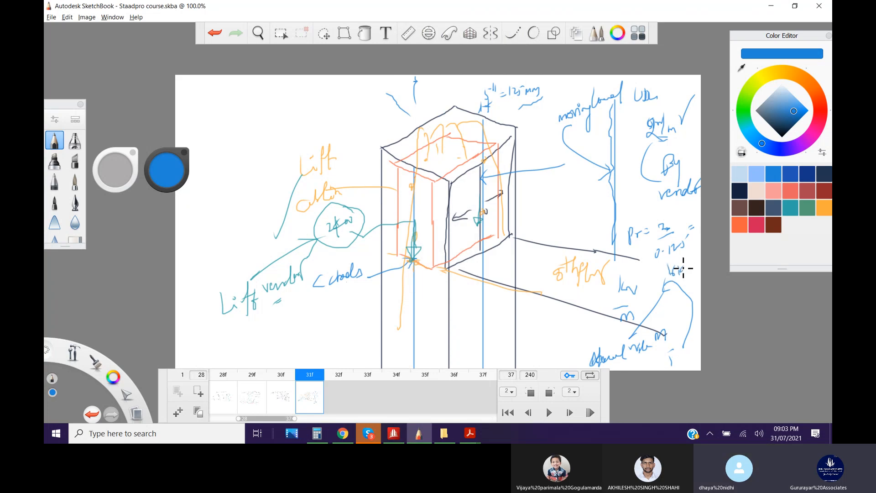
left_click_drag(688, 286, 696, 279)
Return to STAAD.Pro and set the partial plate pressure W1 to 16 kN/m2, moving the load dialog aside to reveal the model
left_click(366, 438)
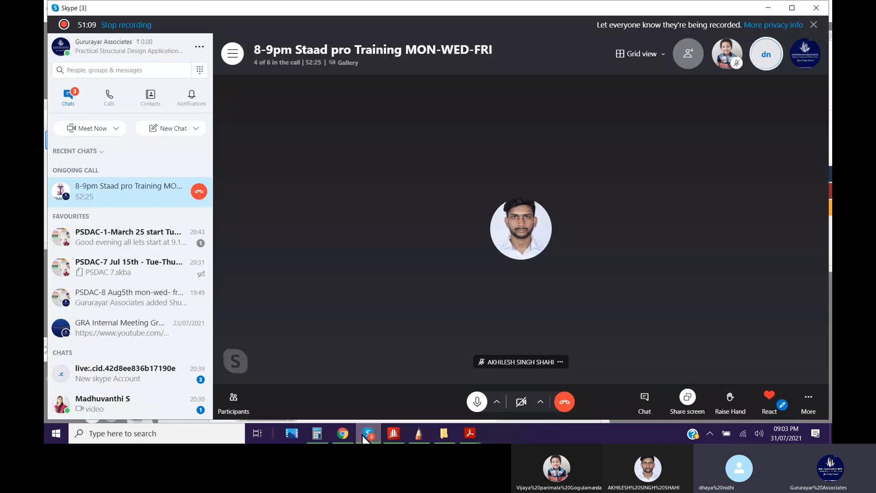
left_click(368, 434)
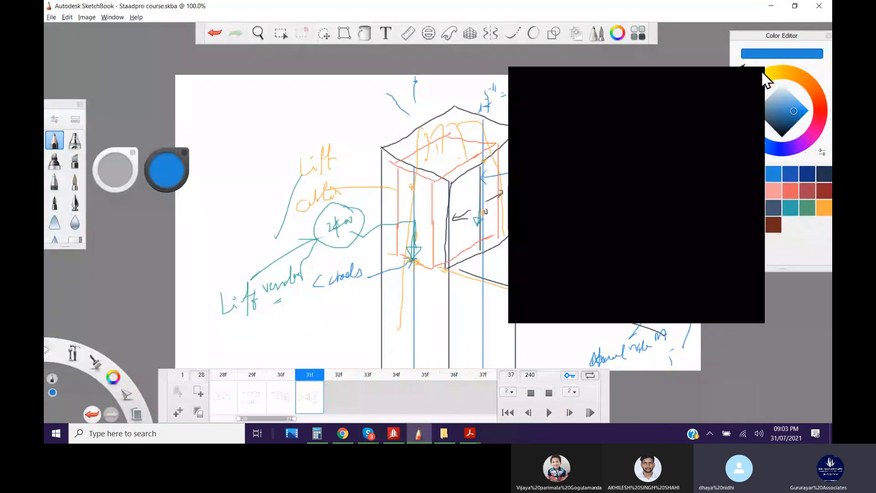
left_click(772, 6)
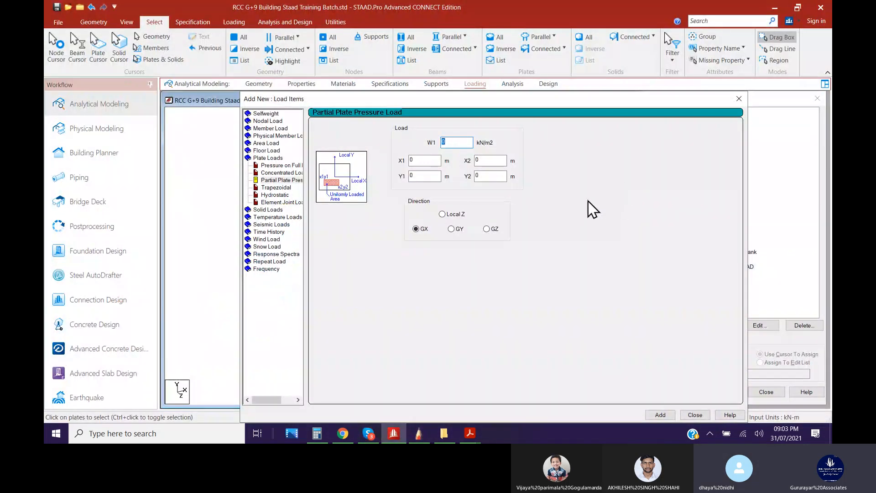
type("16")
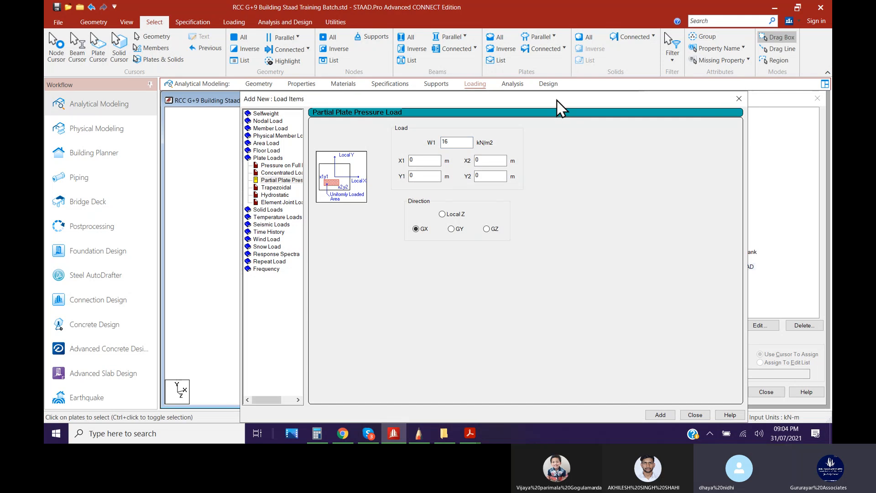
left_click_drag(557, 100, 801, 87)
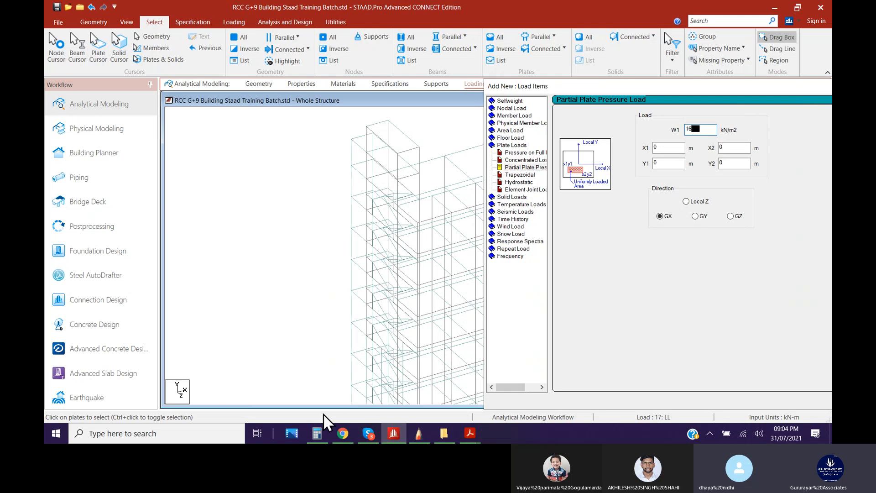
Switch to Calculator and compute 2500 minus 125, divided by 2, keeping the result readable beside the load dialog
left_click(317, 433)
left_click(521, 180)
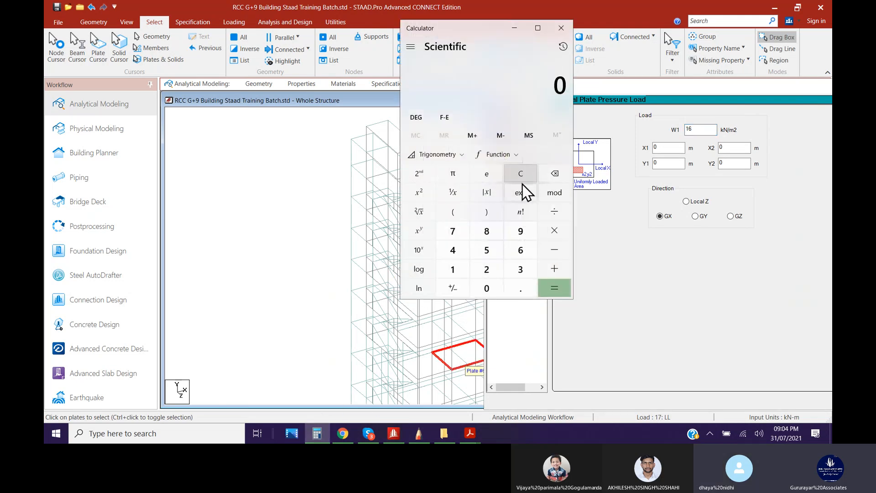
left_click(486, 273)
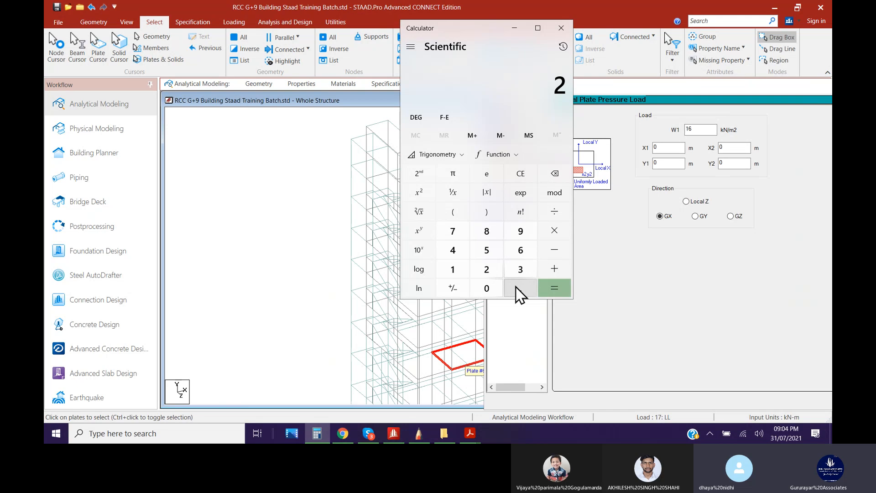
left_click(486, 250)
double_click(487, 288)
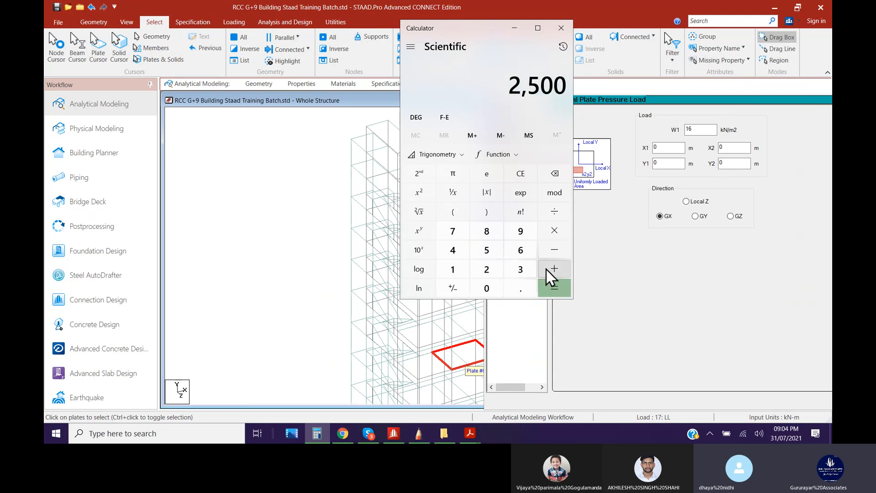
left_click(555, 249)
left_click(453, 269)
left_click(486, 269)
left_click(487, 250)
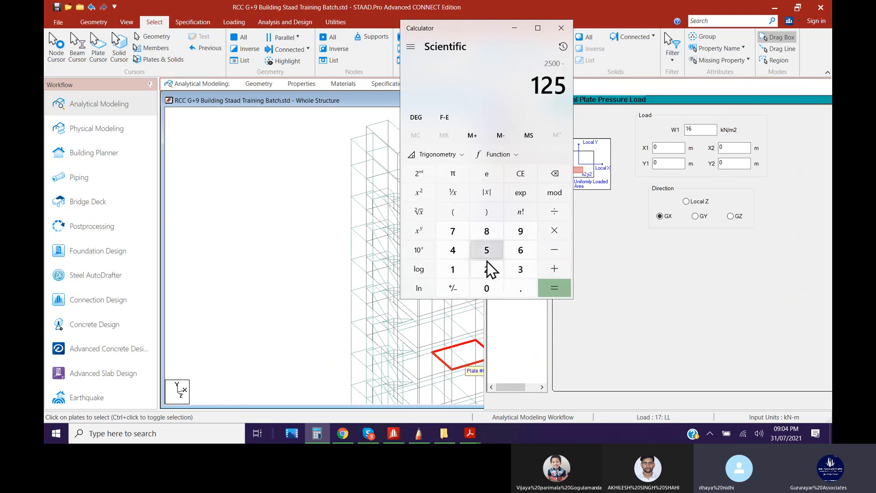
left_click(554, 288)
left_click(555, 211)
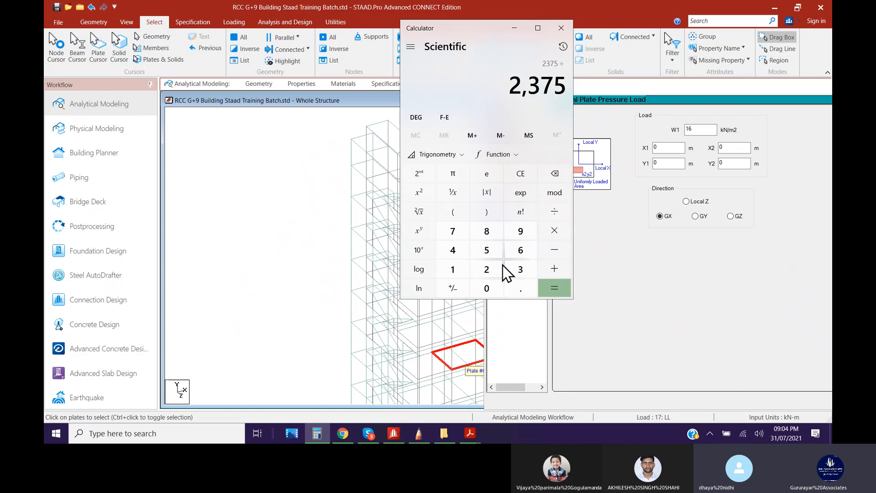
left_click(487, 269)
left_click(551, 290)
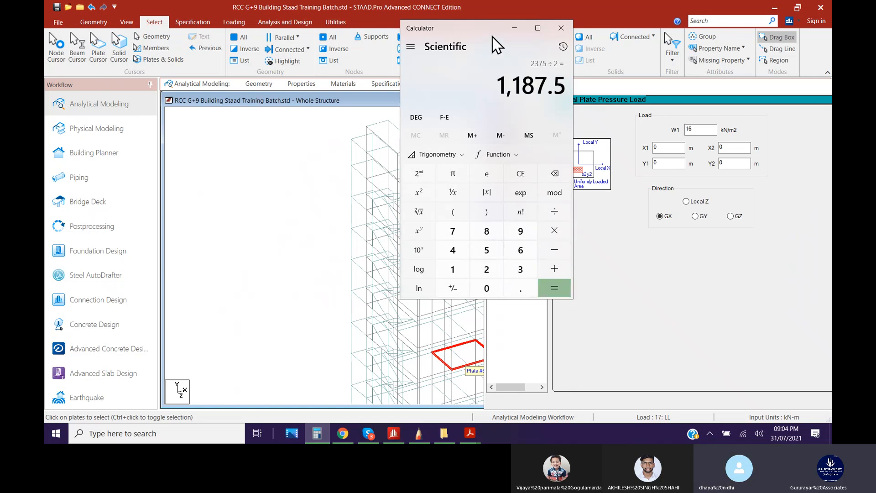
left_click_drag(484, 33, 187, 53)
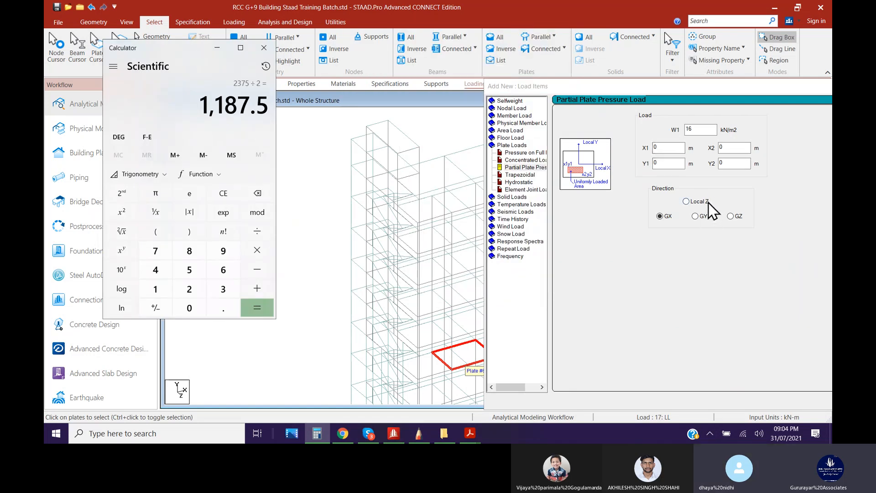
Set X1 and X2 of the partial plate pressure load to 1.187 m and try to add it to load case 20
left_click(666, 147)
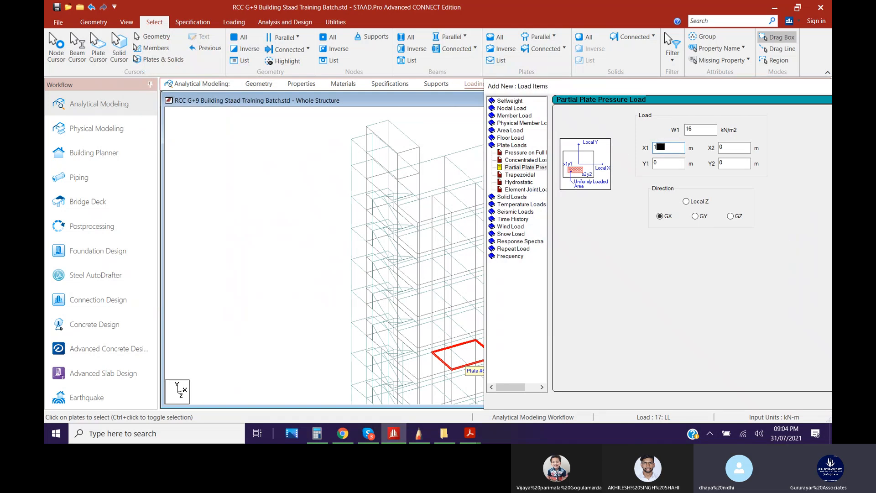
type("1.1")
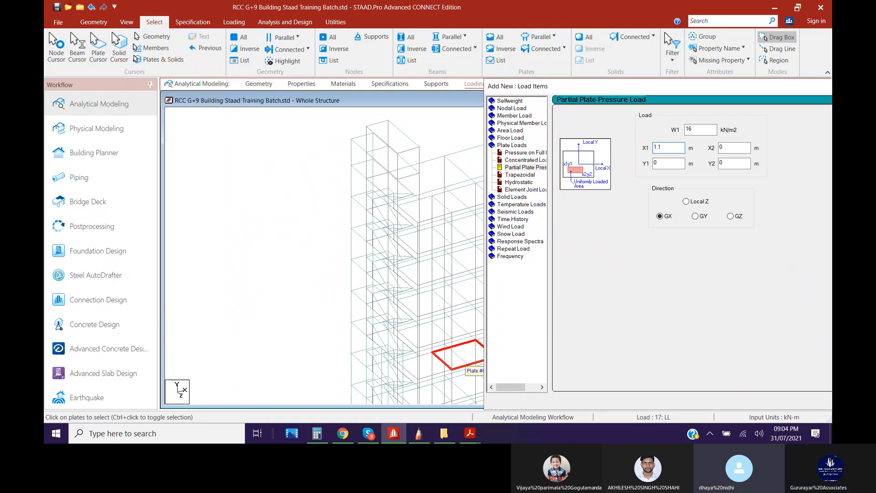
type("87")
left_click(730, 147)
type("1")
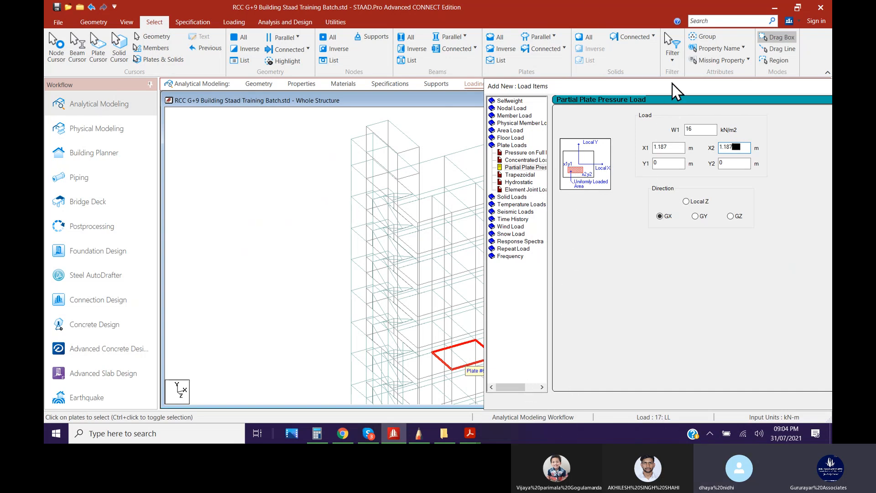
left_click_drag(676, 90, 386, 72)
left_click(613, 382)
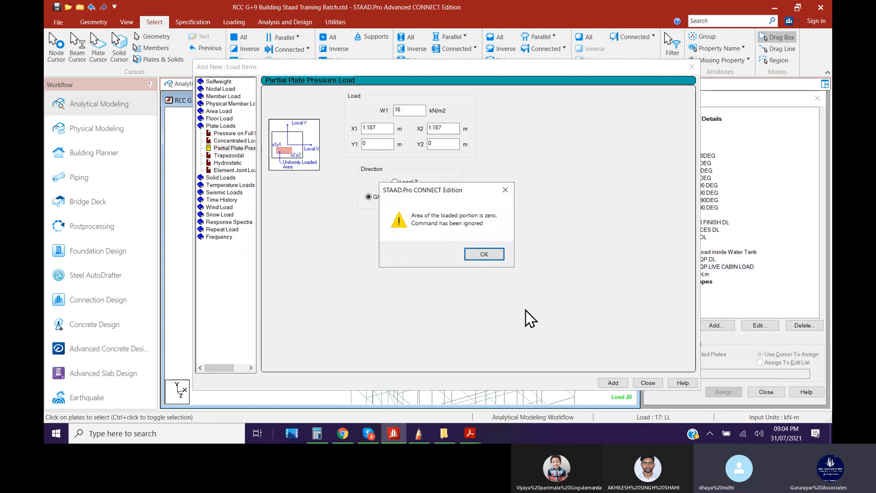
left_click(484, 255)
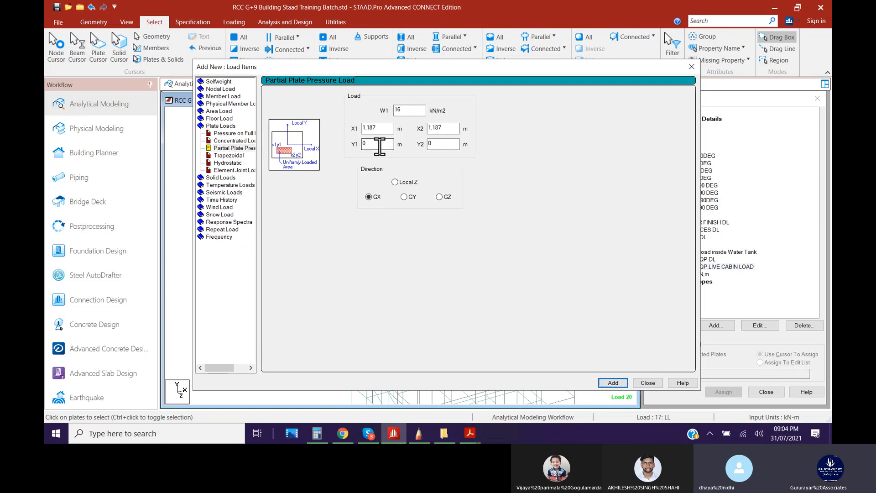
Set Y1 and Y2 of the partial plate pressure load to 0.125 m and try again to add it
double_click(376, 144)
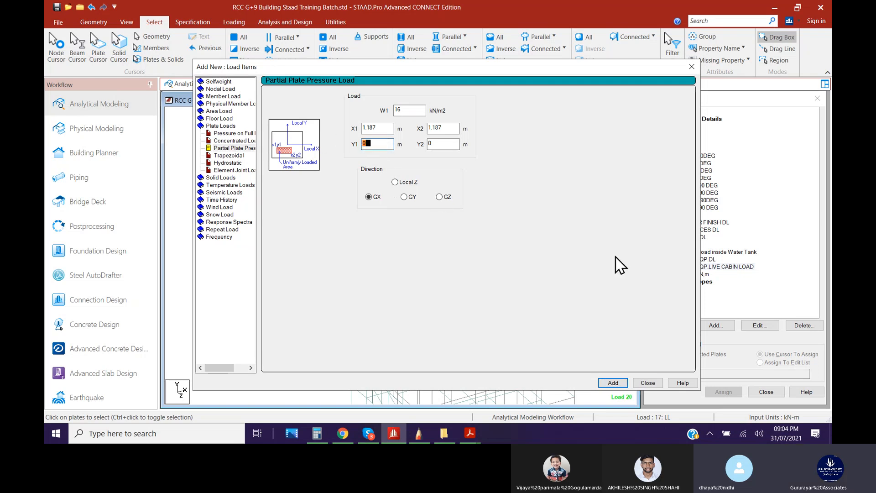
type(".125")
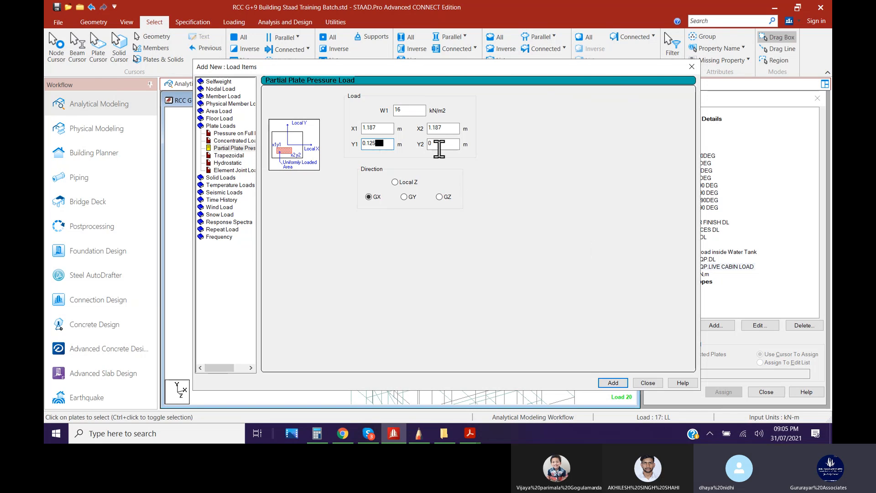
double_click(439, 144)
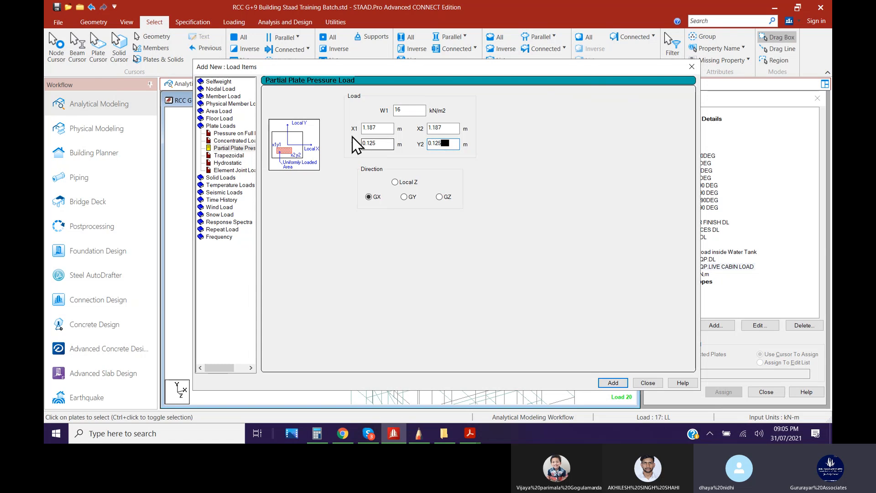
left_click(607, 381)
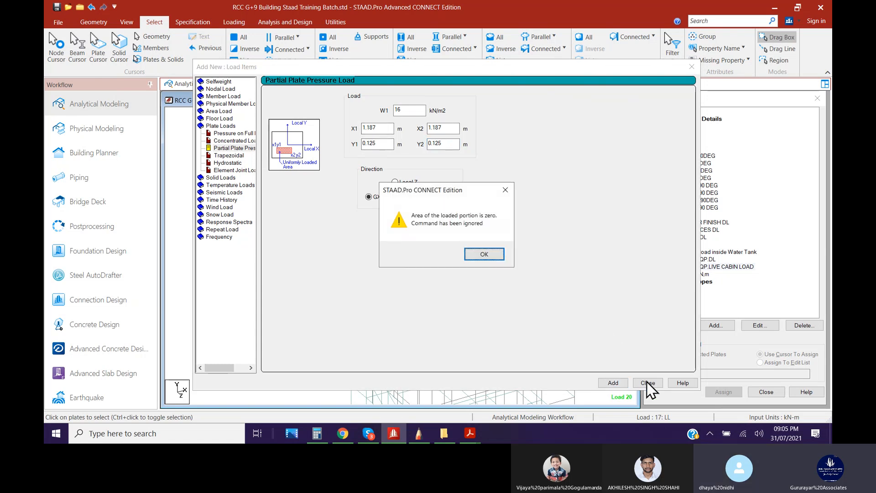
left_click(494, 255)
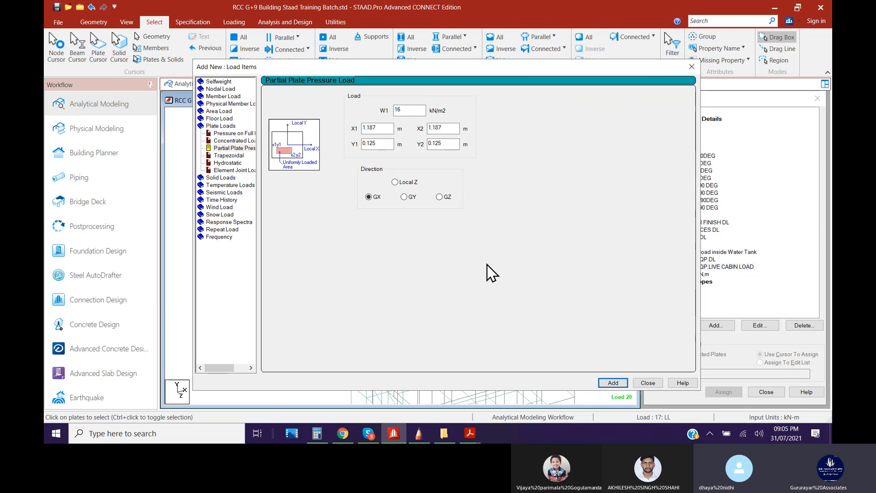
Reset X1, X2, Y1 and Y2 to 0, try to add the partial pressure load, and close the load items dialog
left_click_drag(390, 128, 358, 145)
type("00")
left_click_drag(454, 129, 431, 144)
type("0")
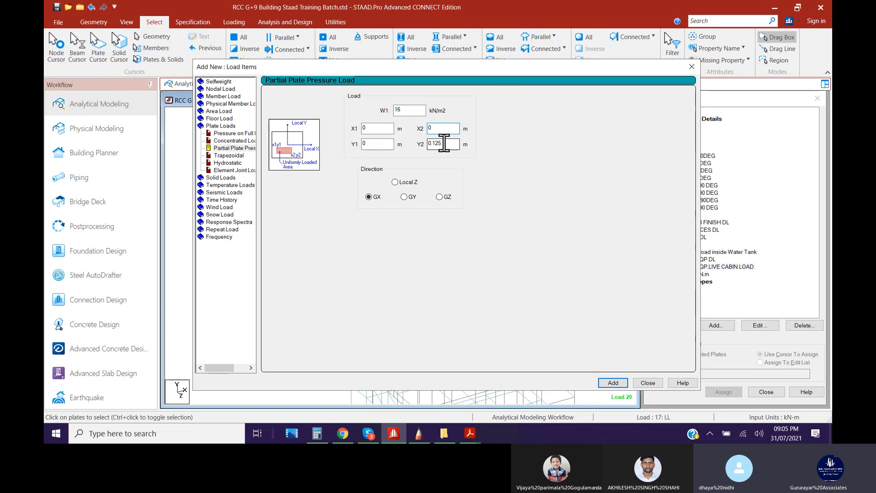
type("0")
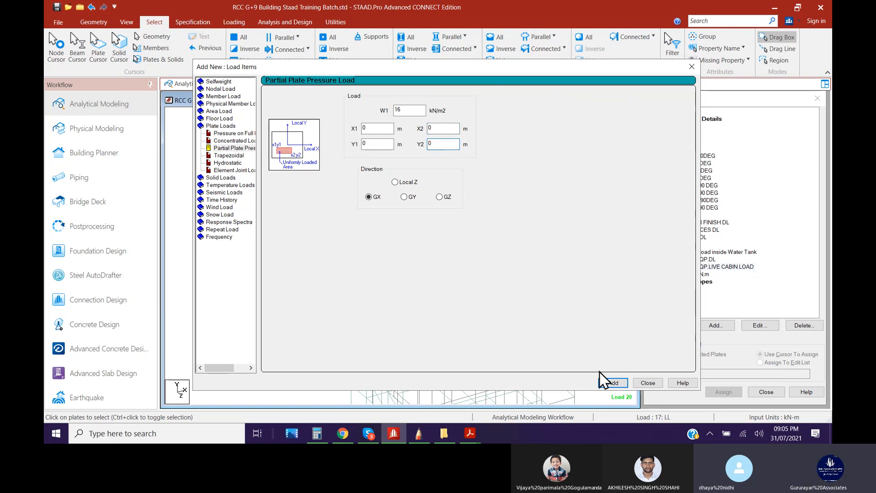
left_click(616, 383)
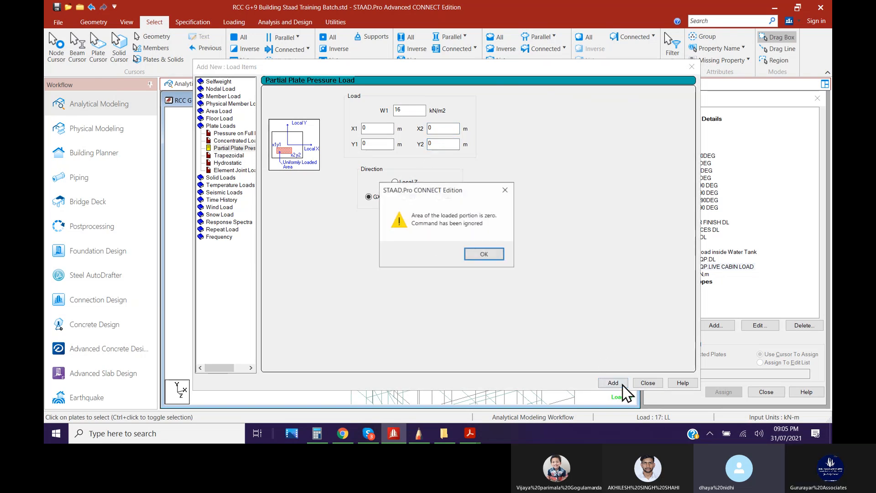
left_click(481, 254)
left_click(652, 384)
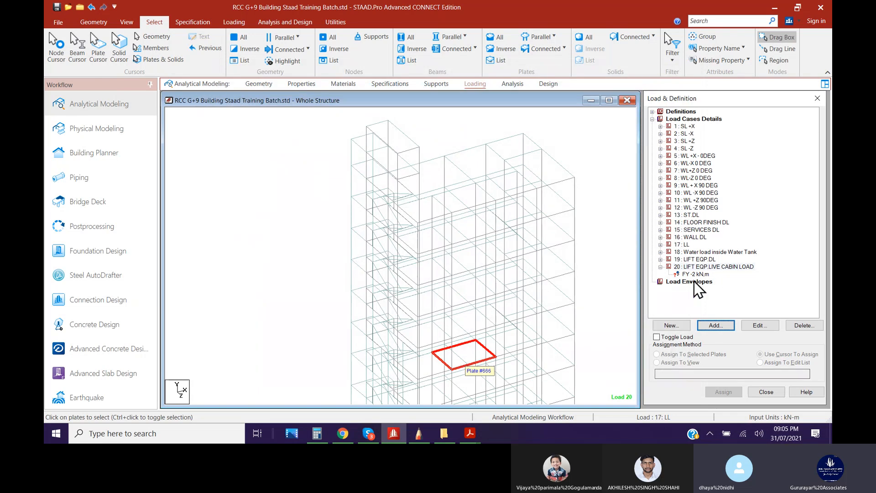
Start a new load item for load case 20 and review the element joint, hydrostatic, trapezoidal and partial pressure plate load options
left_click(710, 267)
left_click(716, 325)
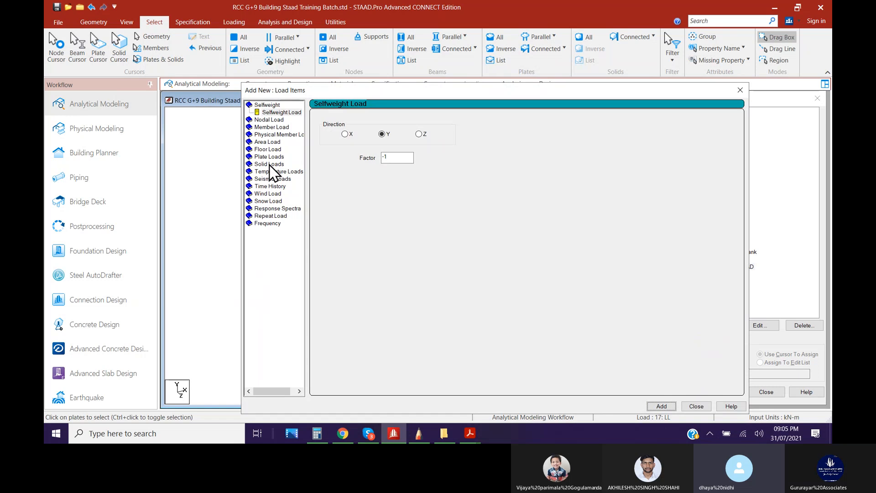
left_click(270, 156)
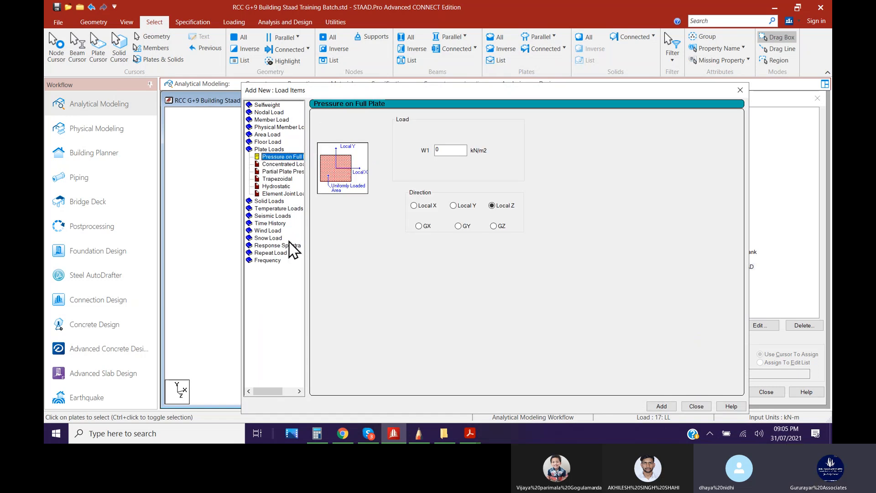
left_click(282, 194)
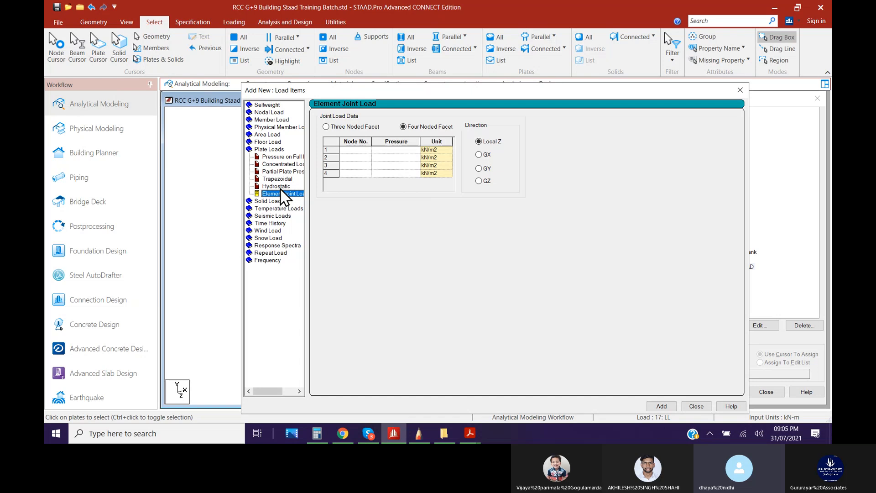
left_click(280, 188)
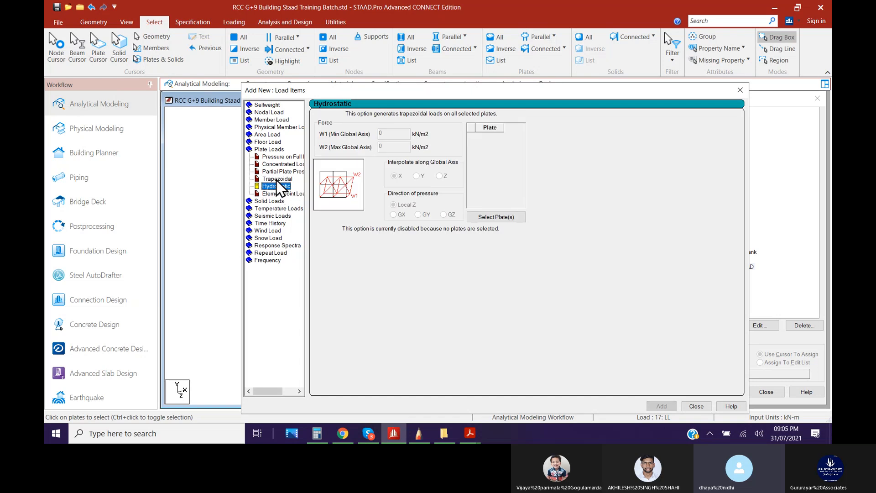
left_click(277, 179)
left_click(275, 171)
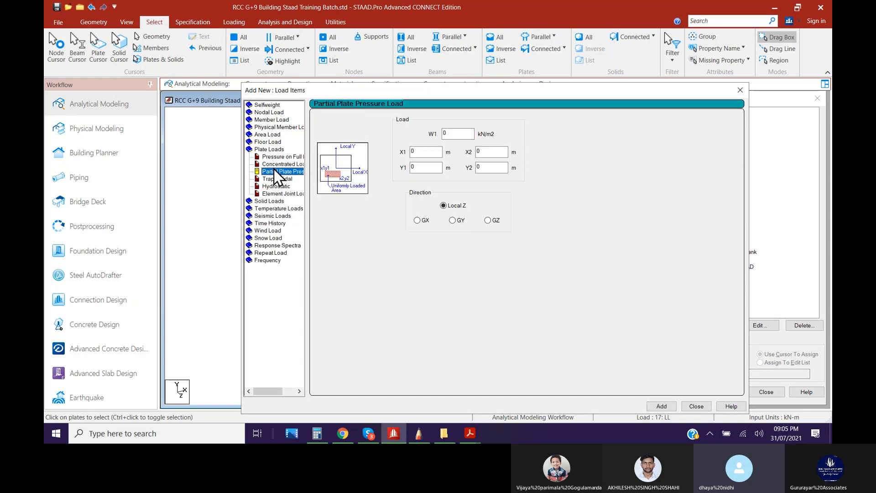
Check the lift sketch in SketchBook and add a 16 kN/m2 full-plate pressure in the GX direction to load case 20
left_click(274, 158)
double_click(439, 150)
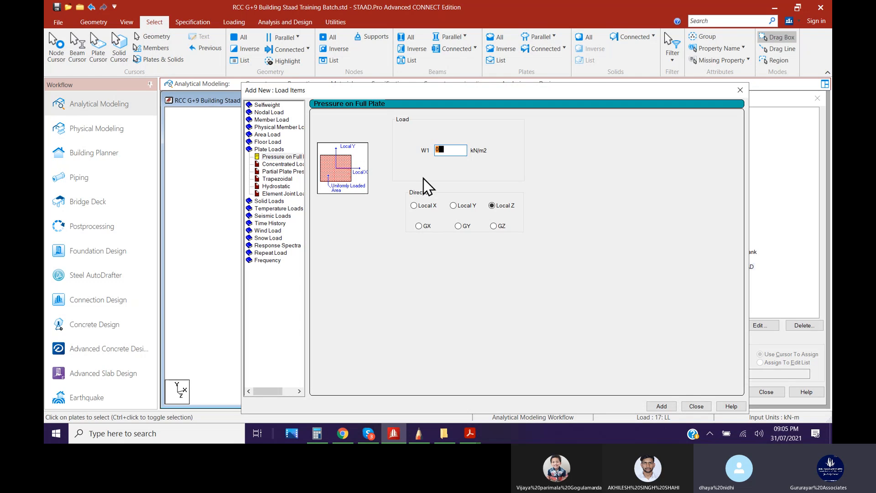
left_click(424, 433)
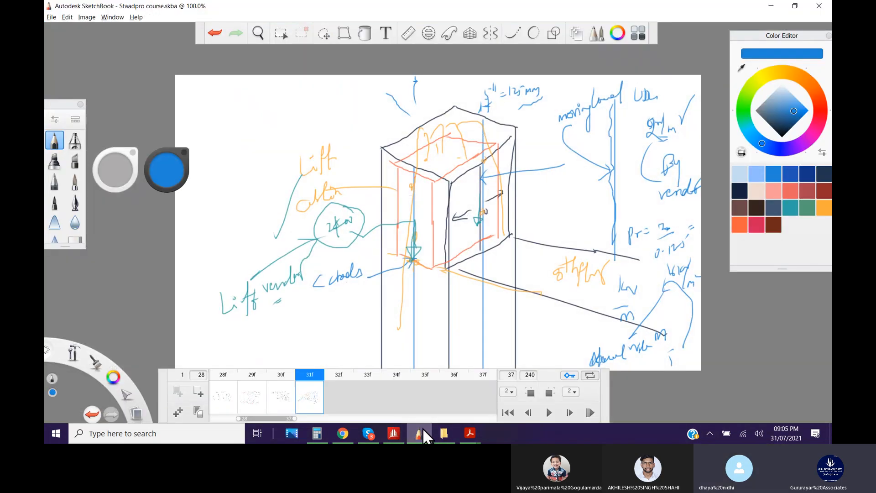
left_click(423, 432)
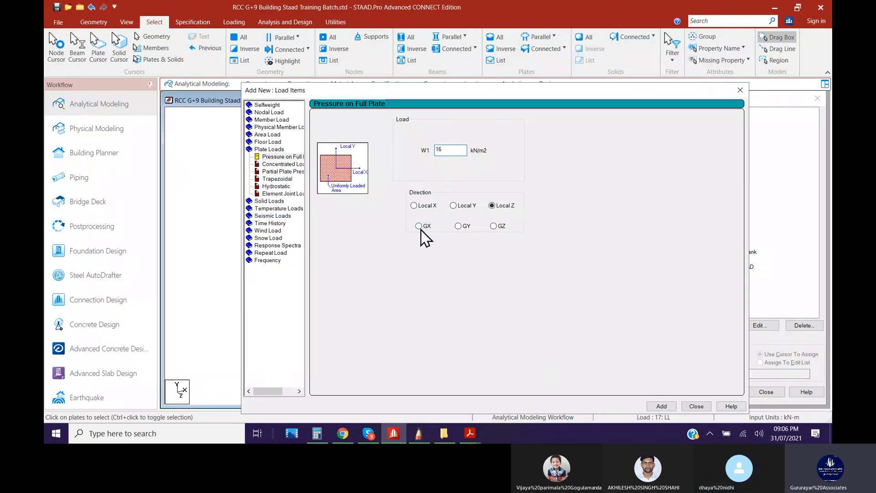
left_click(662, 406)
left_click(696, 407)
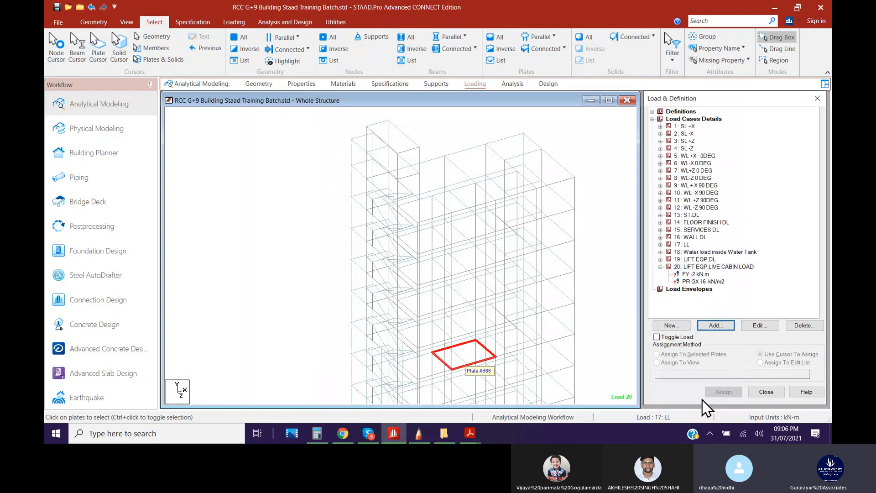
Add a second full-plate pressure of -16 kN/m2 in the GX direction to load case 20
left_click(716, 325)
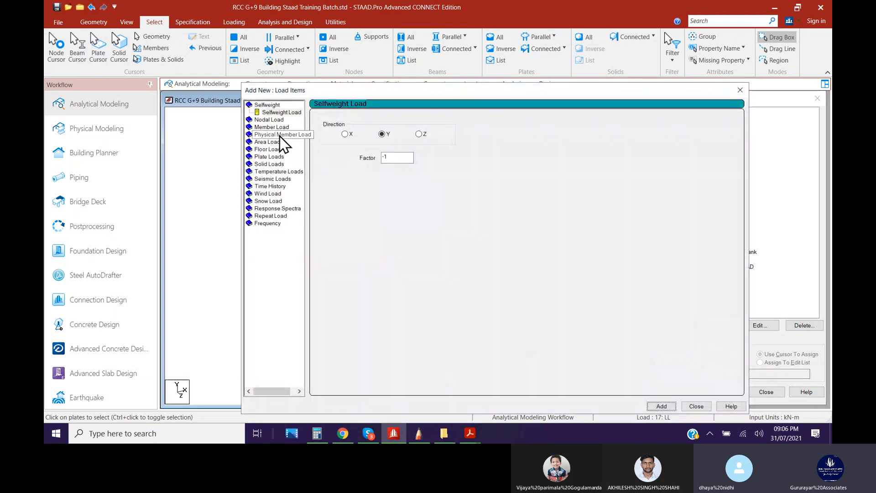
left_click(267, 157)
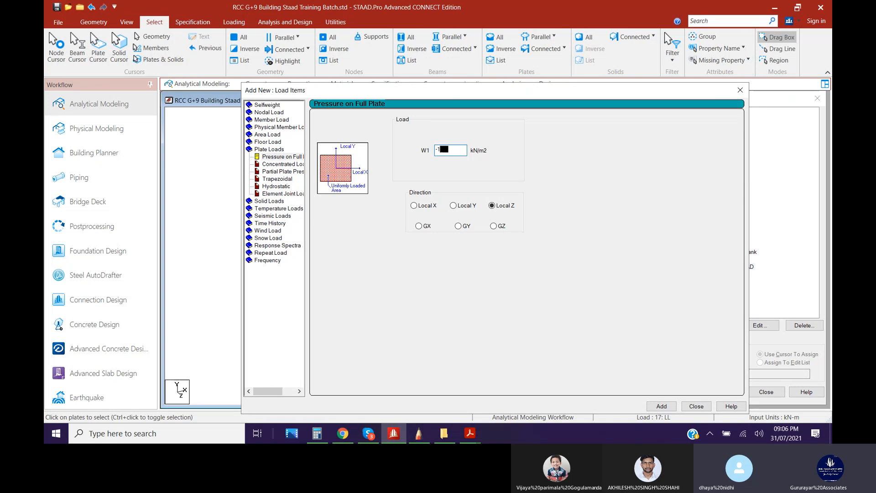
left_click(424, 227)
left_click(662, 407)
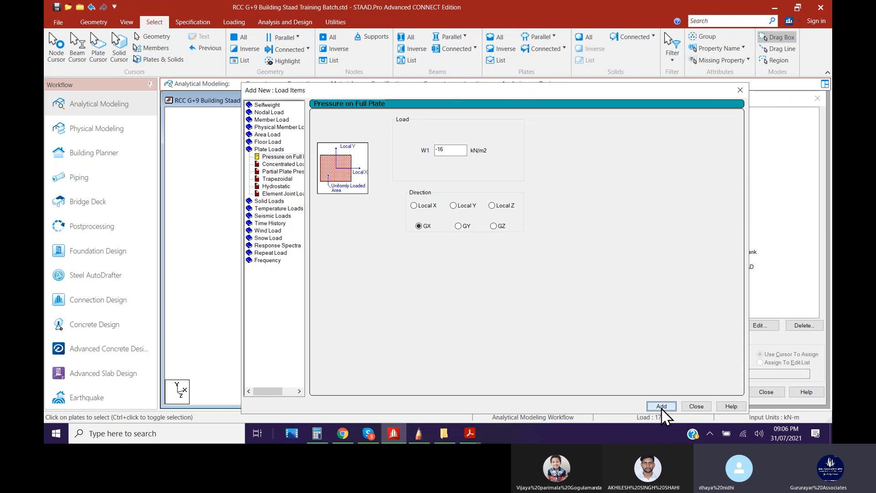
left_click(697, 407)
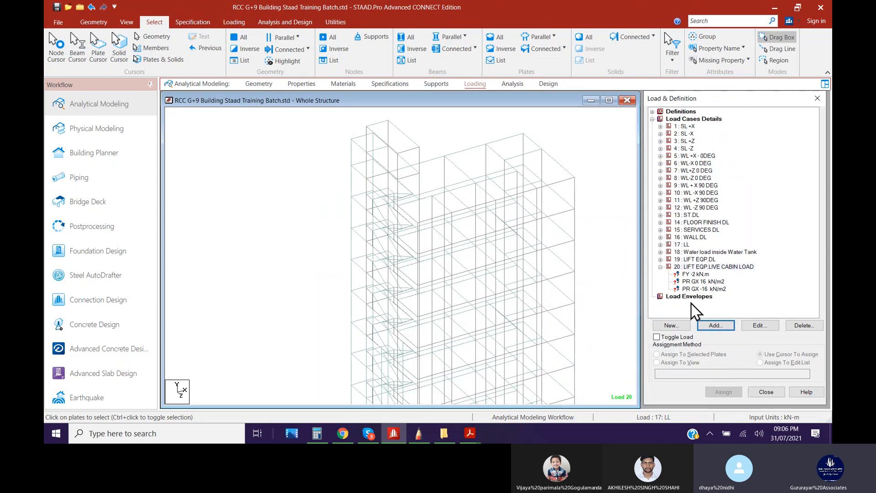
Assign the GX 16 kN/m2 pressure to the outer lift wall's column of plates, selected from the top storey down to the supports
left_click(696, 274)
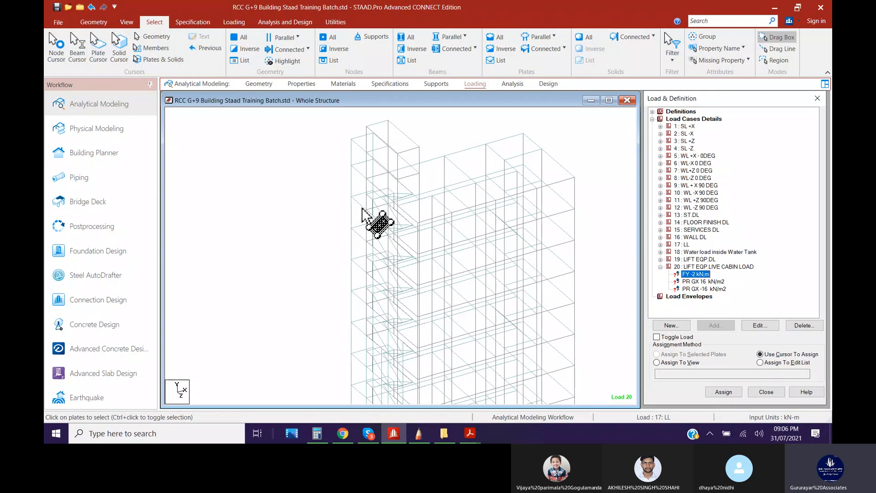
left_click(699, 282)
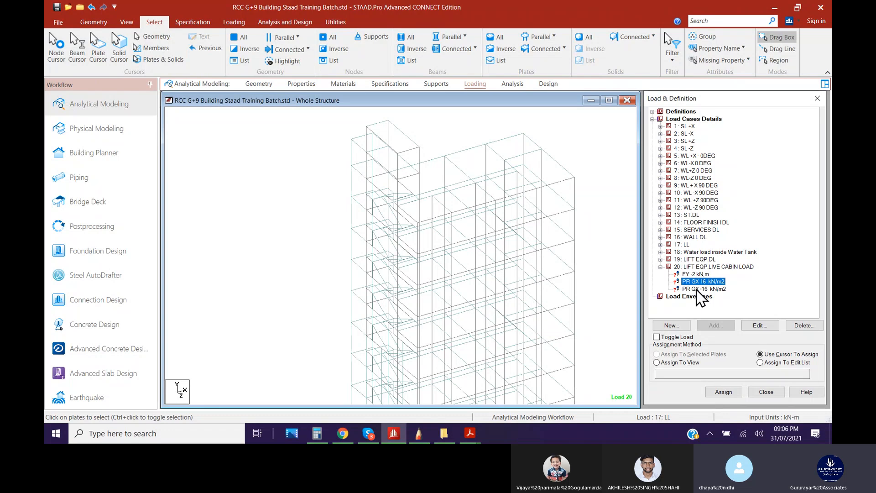
left_click(361, 169)
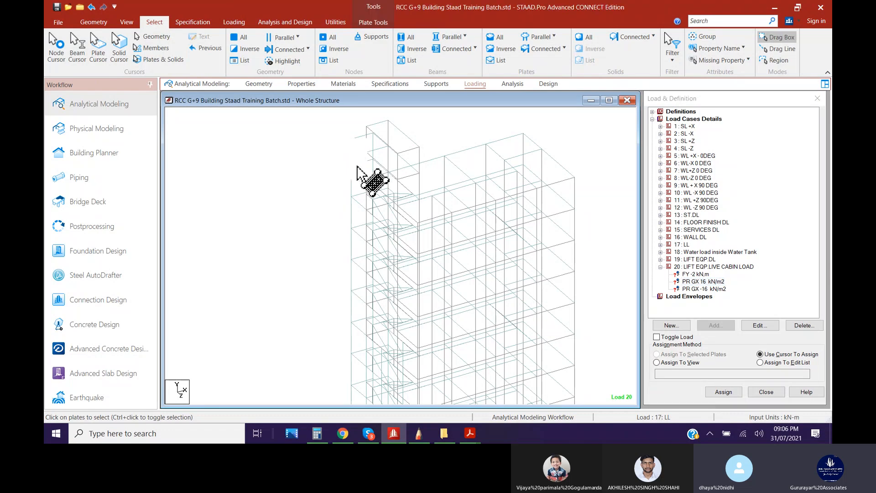
left_click(358, 194)
left_click(359, 226)
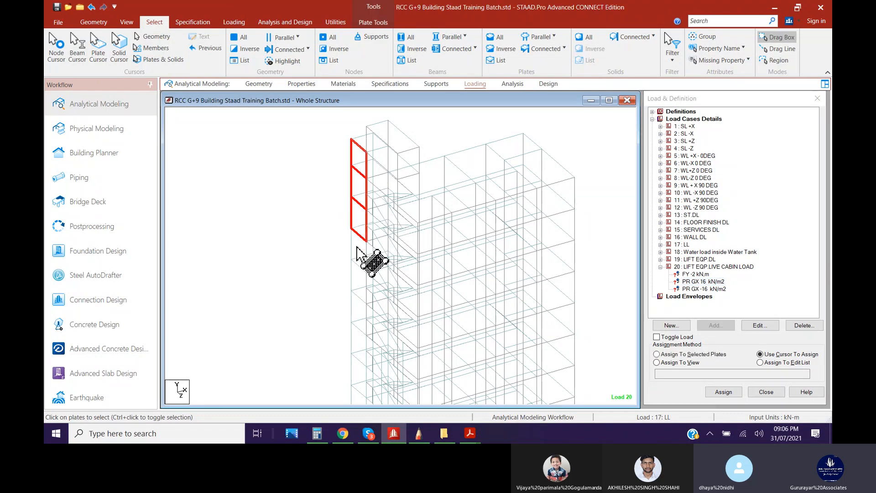
left_click(357, 249)
left_click(359, 281)
left_click(355, 313)
middle_click_drag(392, 350, 383, 235)
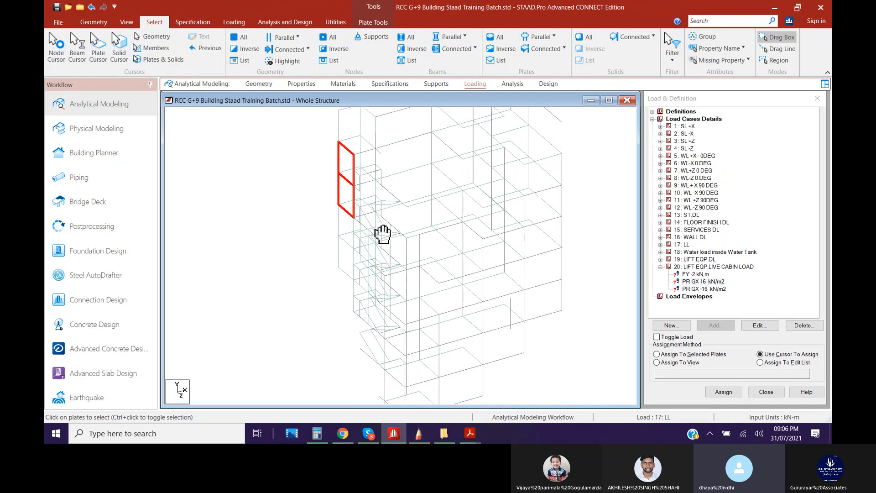
scroll(383, 235, "down", 3)
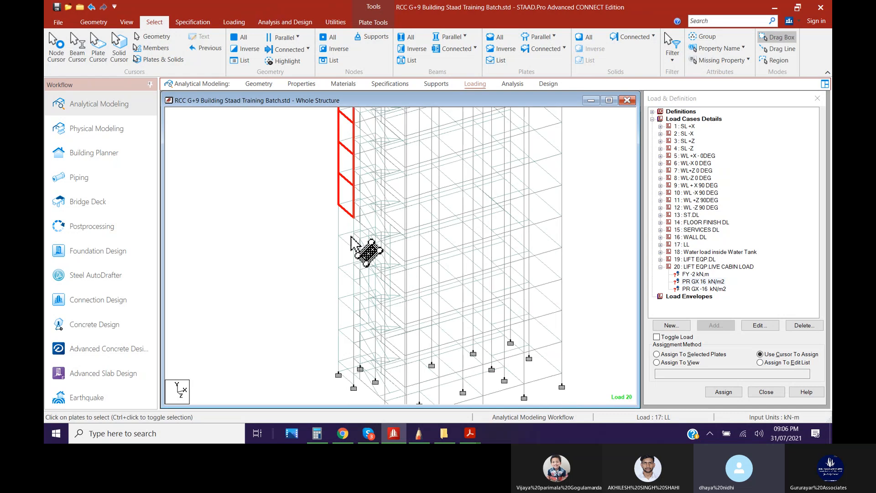
left_click(347, 290)
left_click(346, 318)
left_click(347, 350)
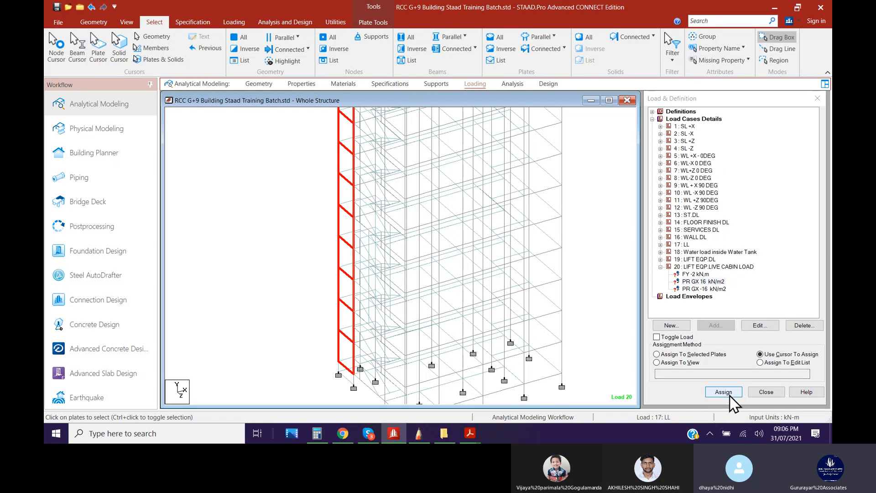
left_click(692, 355)
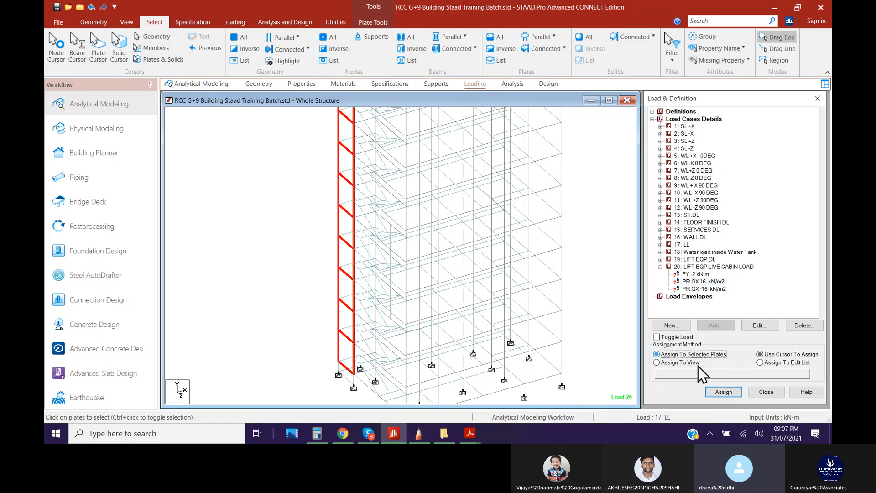
left_click(717, 393)
Inspect the load items of cases 19 and 20 and examine the direction of the GX pressure on the lift wall
left_click(754, 277)
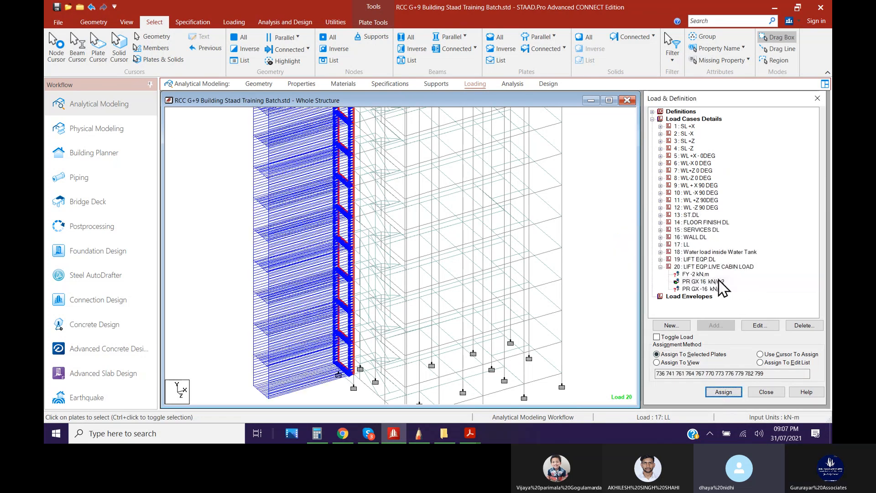
left_click(709, 281)
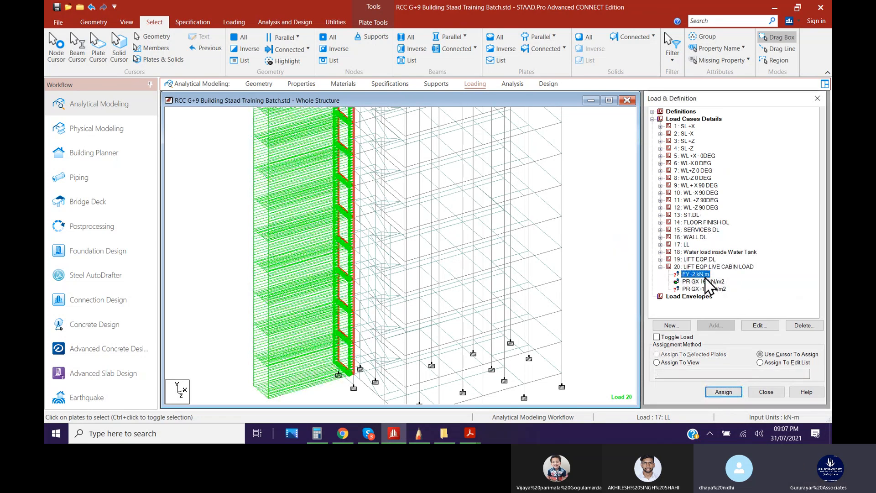
left_click(660, 260)
left_click(701, 267)
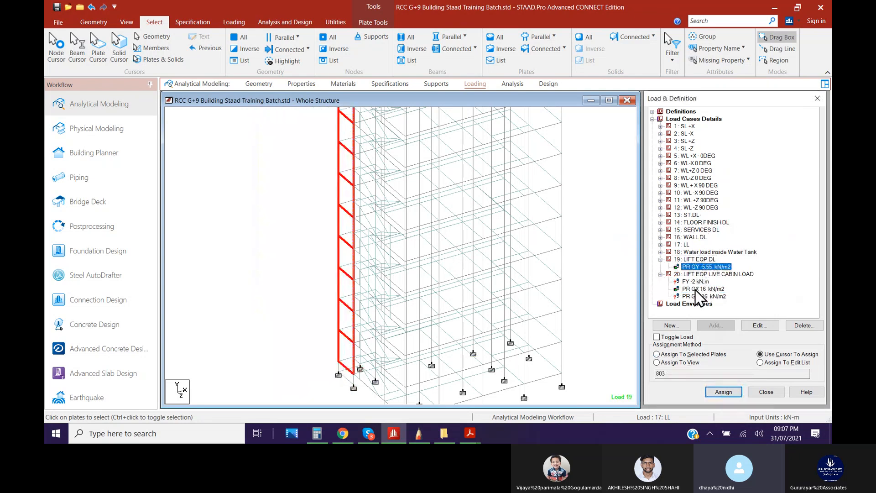
left_click(701, 289)
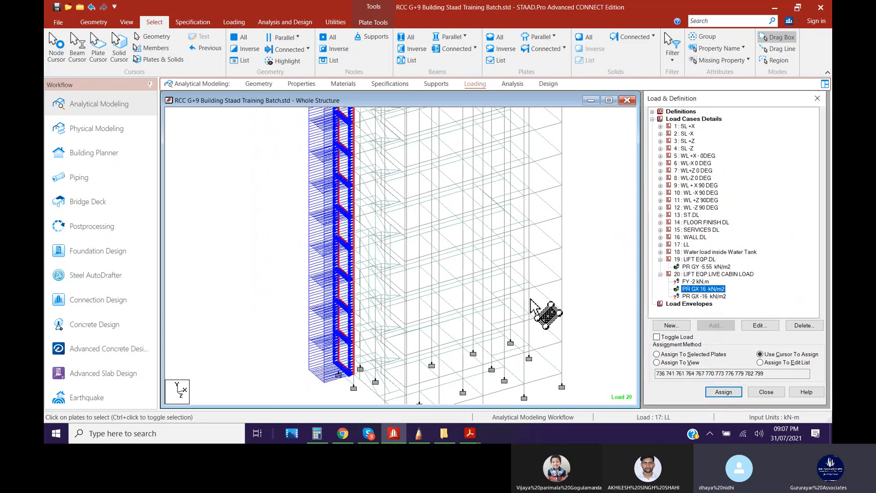
left_click(400, 235)
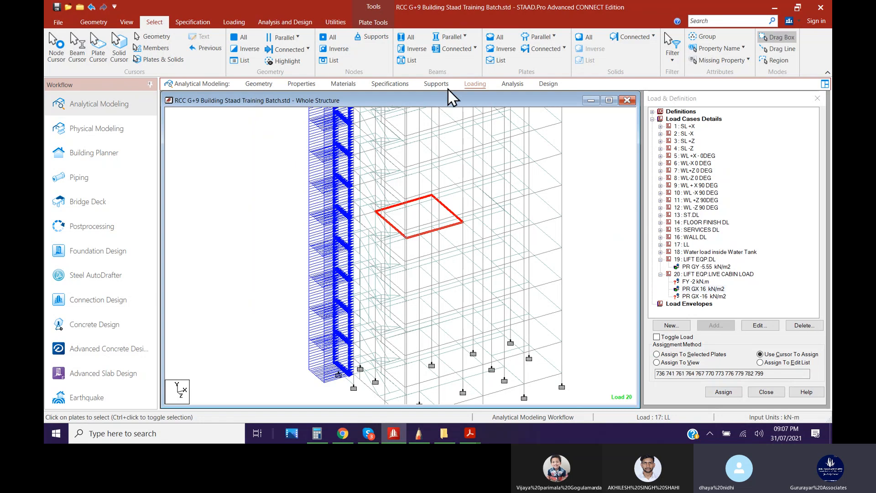
left_click(705, 297)
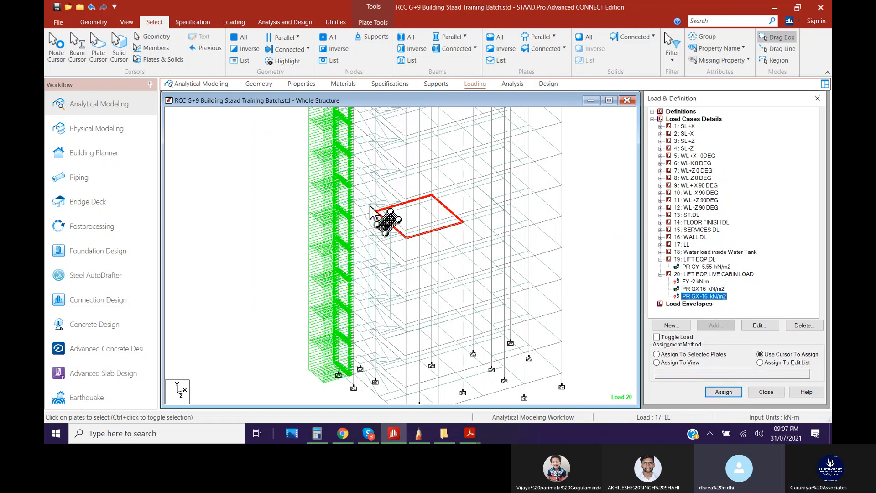
scroll(446, 284, "down", 3)
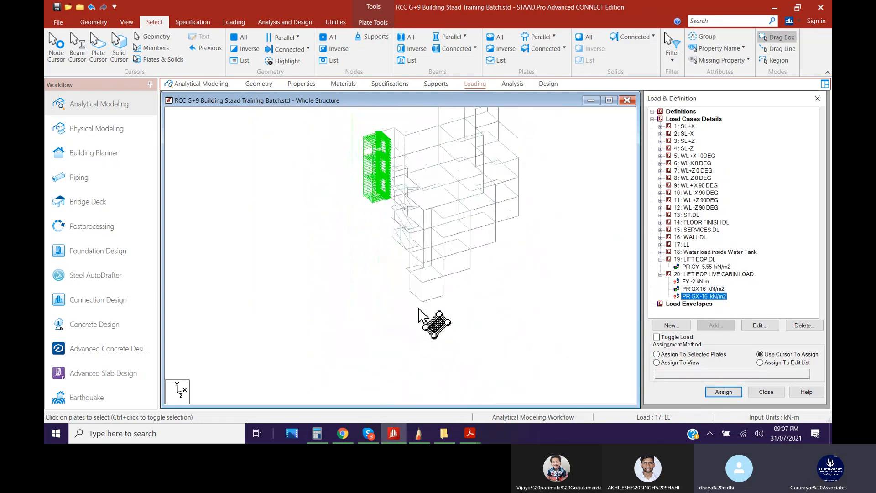
scroll(352, 274, "up", 4)
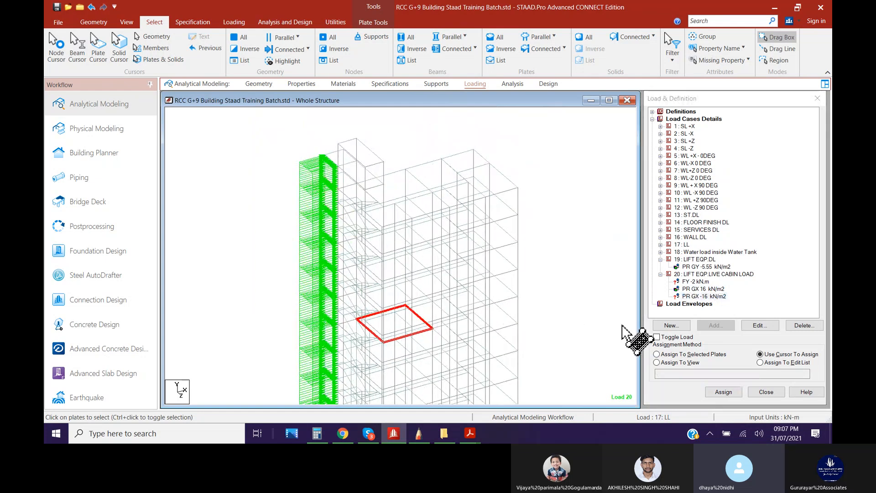
Set the assigned GX plate pressure in load case 20 to -16 kN/m2 and select the unassigned GX pressure item
left_click(715, 291)
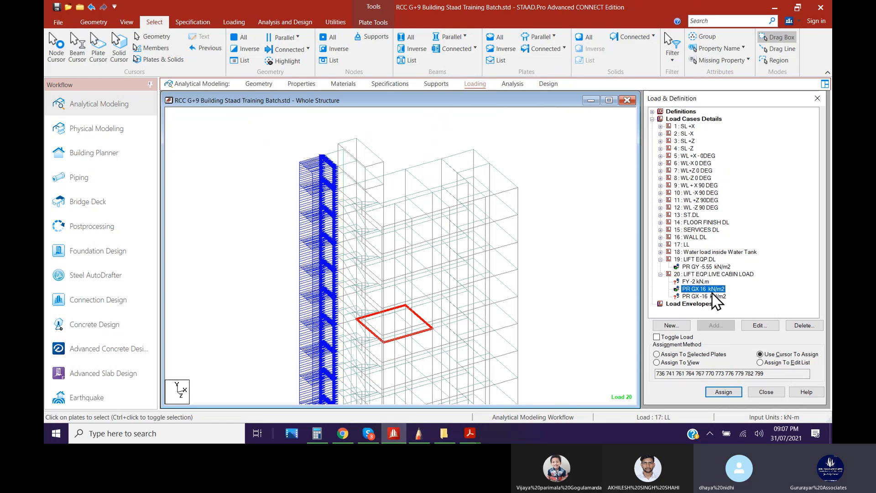
double_click(712, 289)
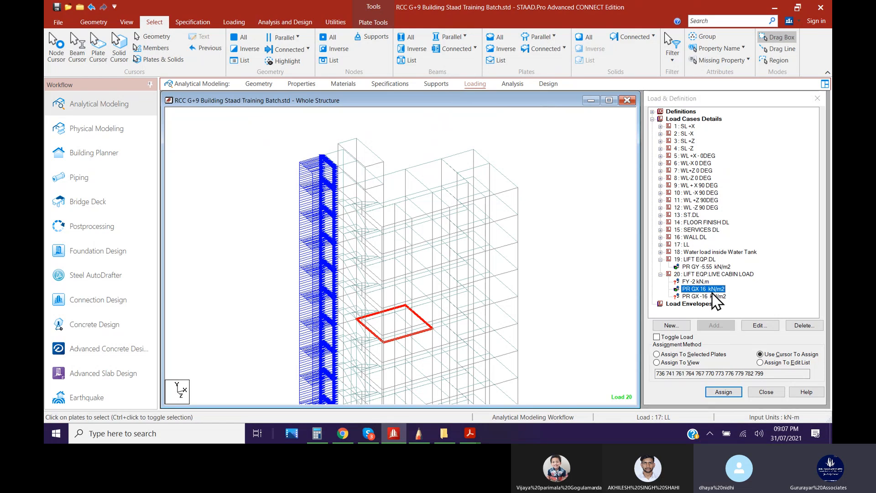
double_click(475, 217)
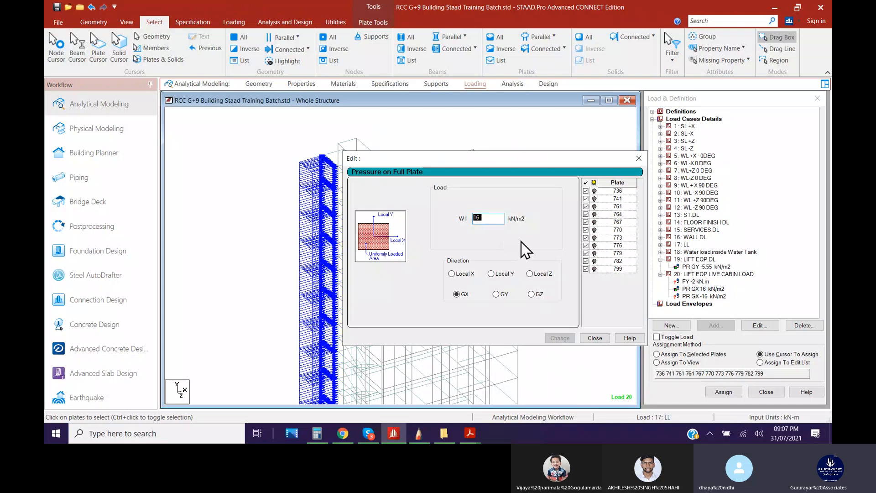
type("-16")
left_click(560, 338)
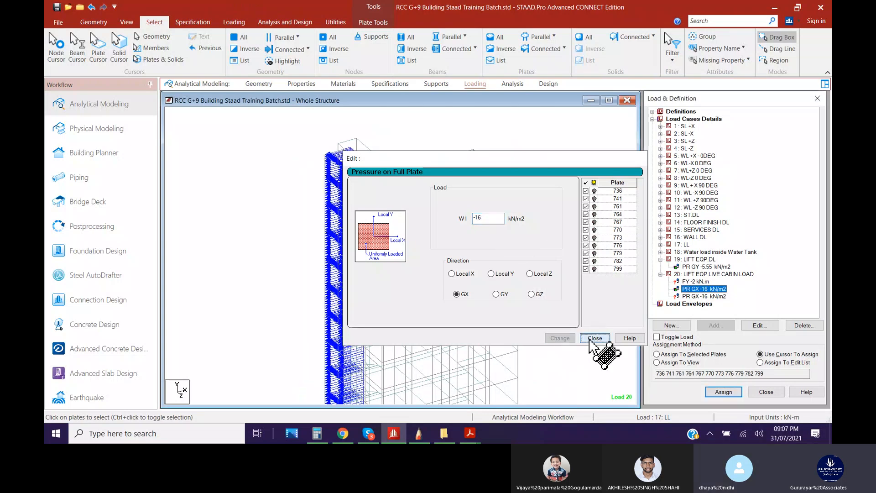
left_click(595, 338)
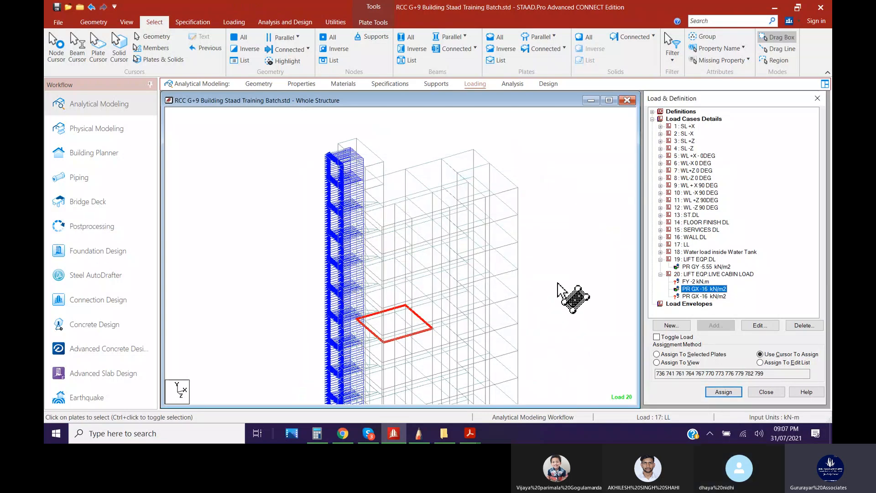
left_click(703, 297)
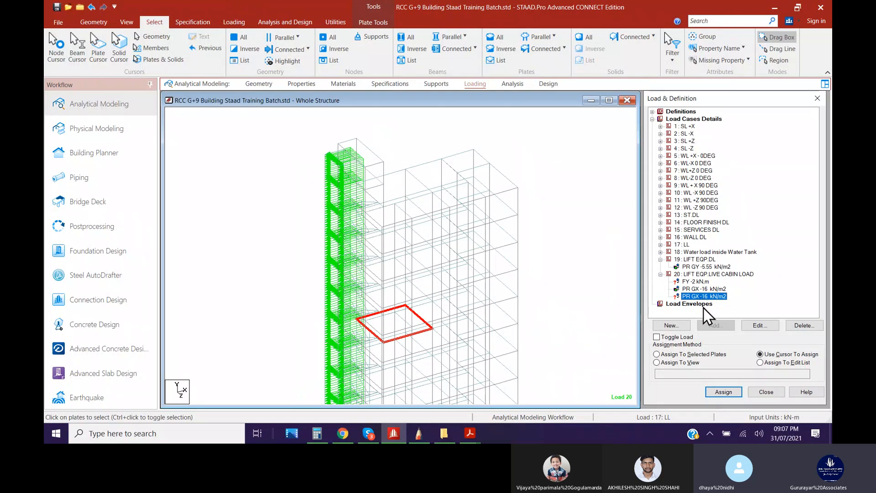
Set the unassigned GX full-plate pressure in load case 20 to 16 kN/m2
double_click(707, 298)
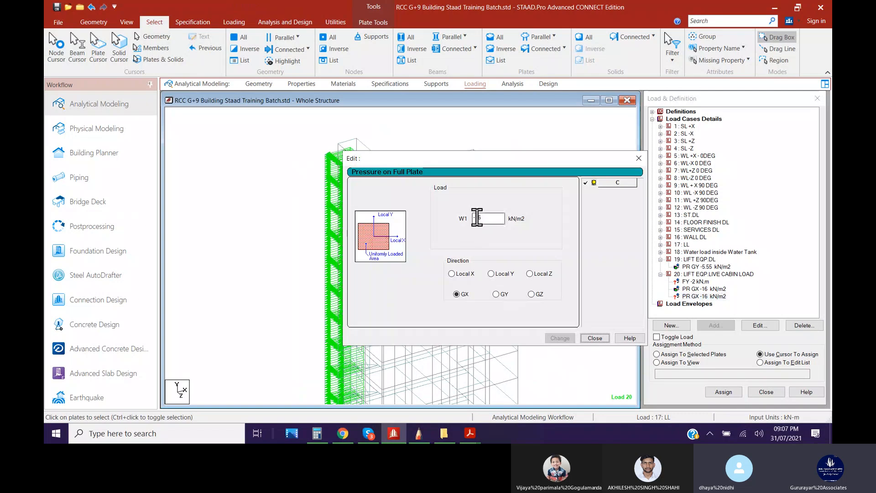
double_click(477, 217)
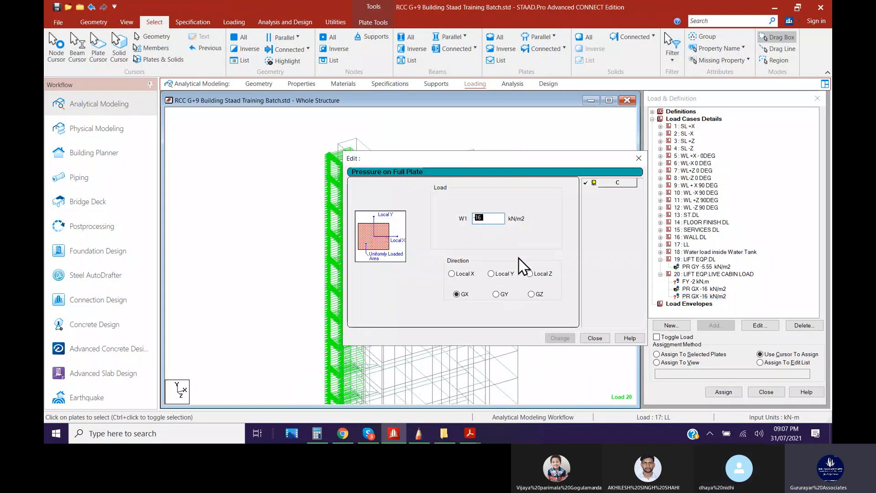
left_click(594, 339)
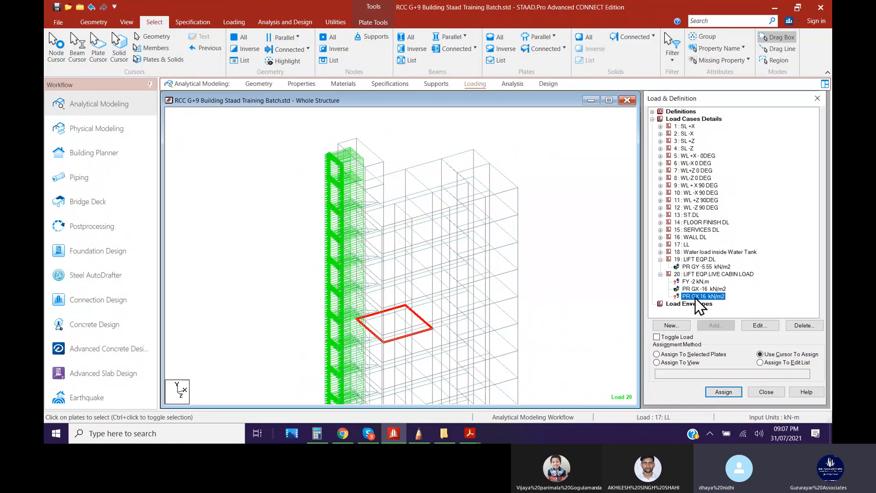
Clear the plate selection and select the inner lift wall's plates over the full height in the plan view
left_click(357, 165)
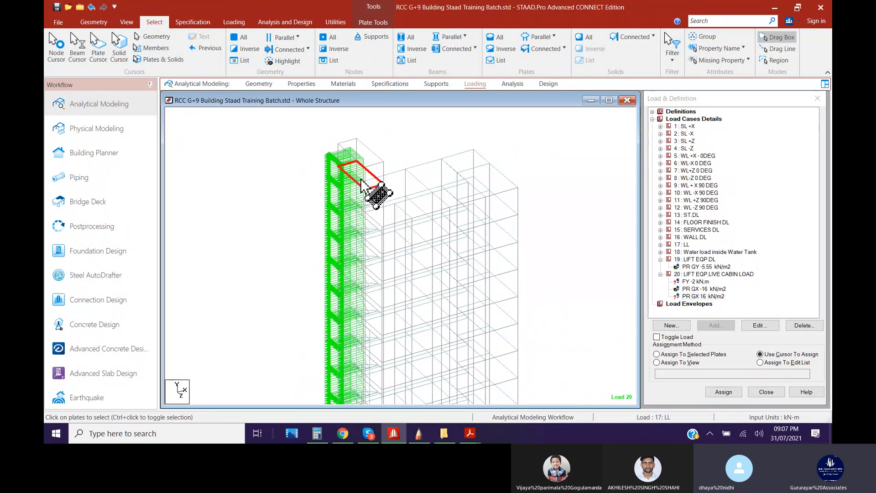
left_click(398, 151)
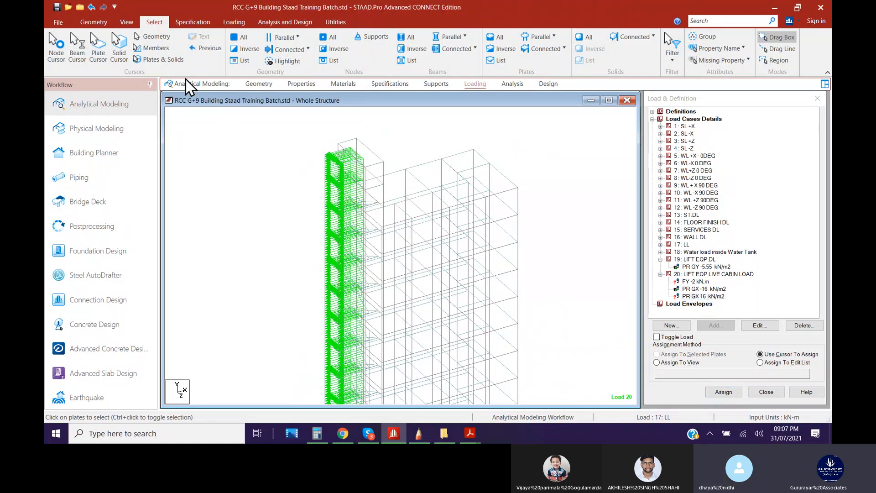
left_click(136, 22)
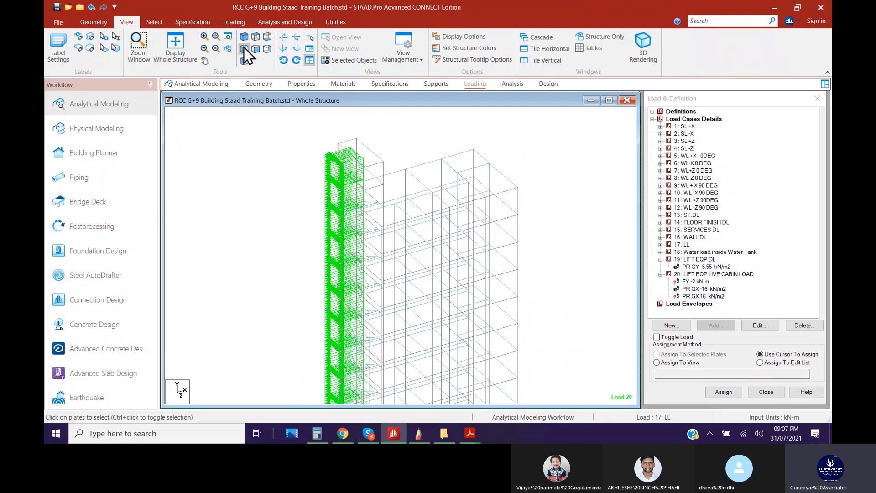
left_click(256, 38)
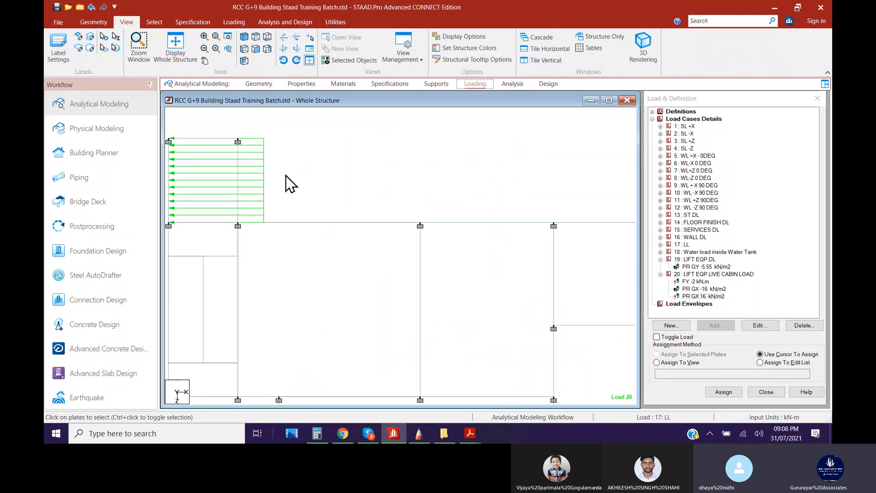
left_click(154, 22)
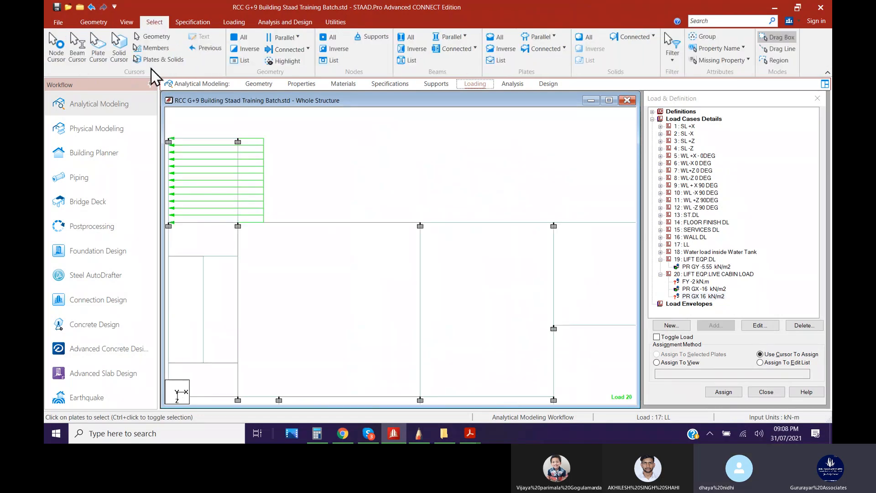
left_click(99, 49)
left_click_drag(256, 126, 248, 224)
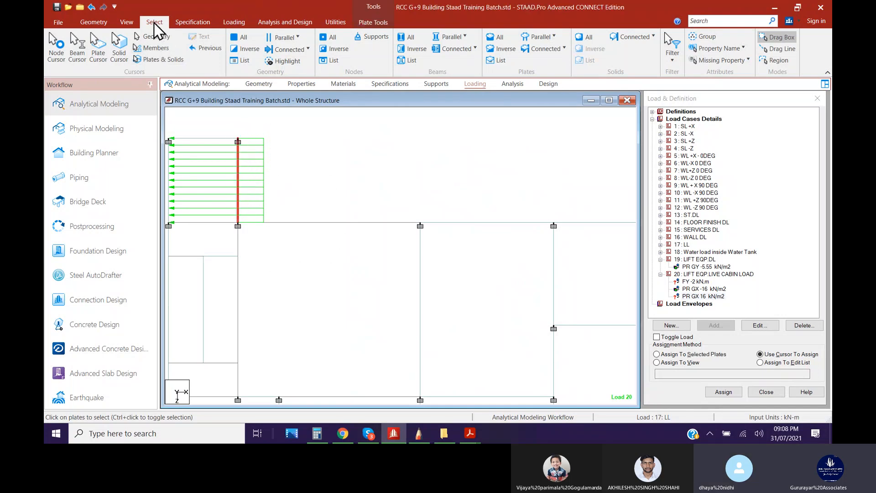
Assign the GX 16 kN/m2 pressure of load case 20 to the selected inner lift wall plates
left_click(131, 25)
left_click(255, 40)
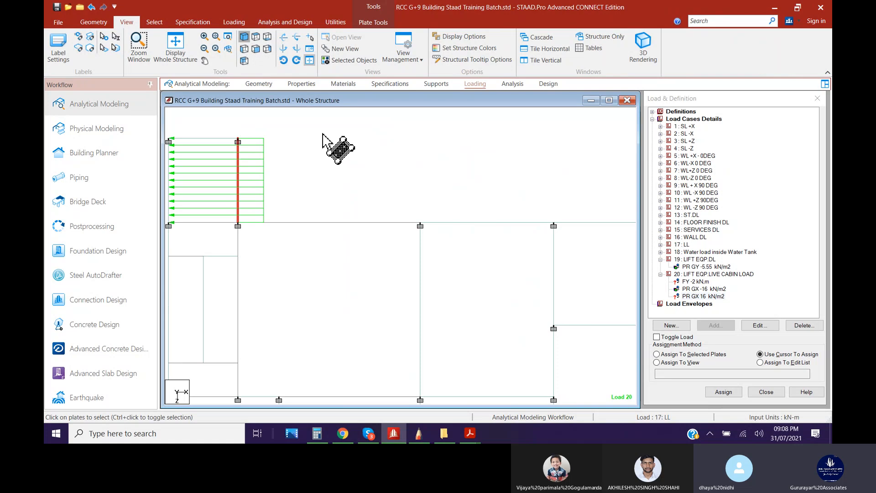
left_click(719, 297)
left_click(684, 357)
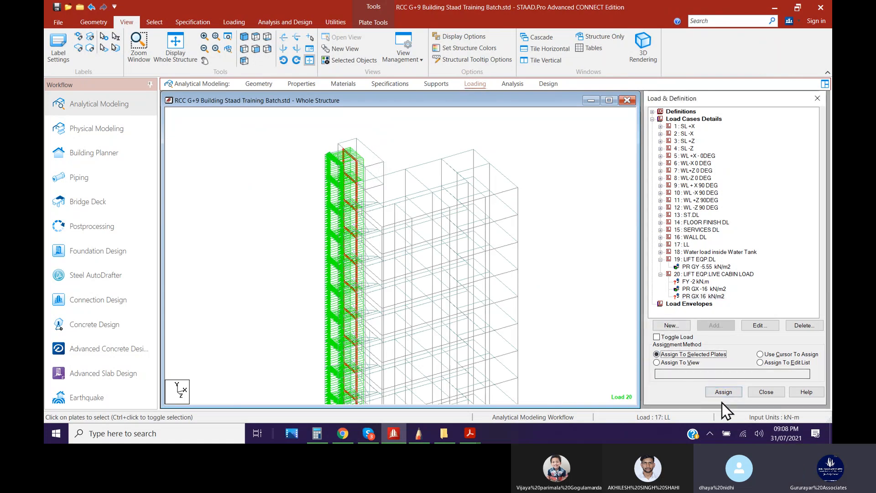
left_click(723, 392)
Compare the plates and directions of the GX -16 and GX 16 kN/m2 pressures on the two lift walls
left_click(754, 277)
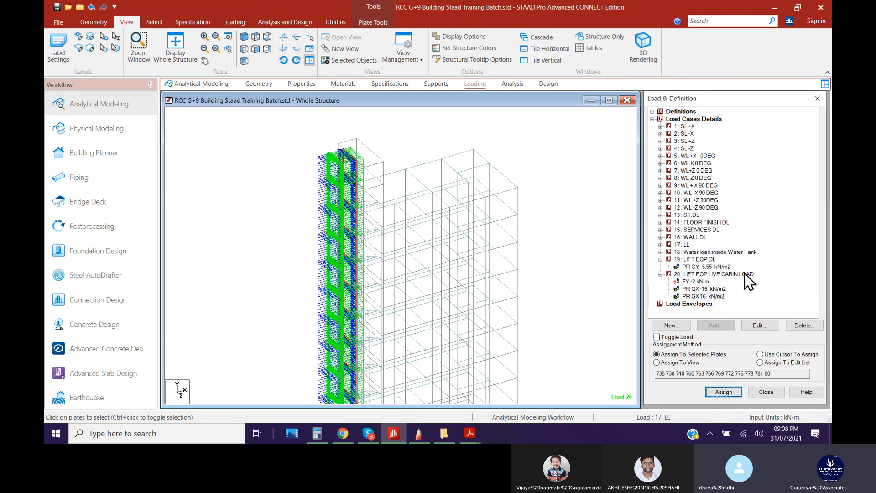
left_click(696, 290)
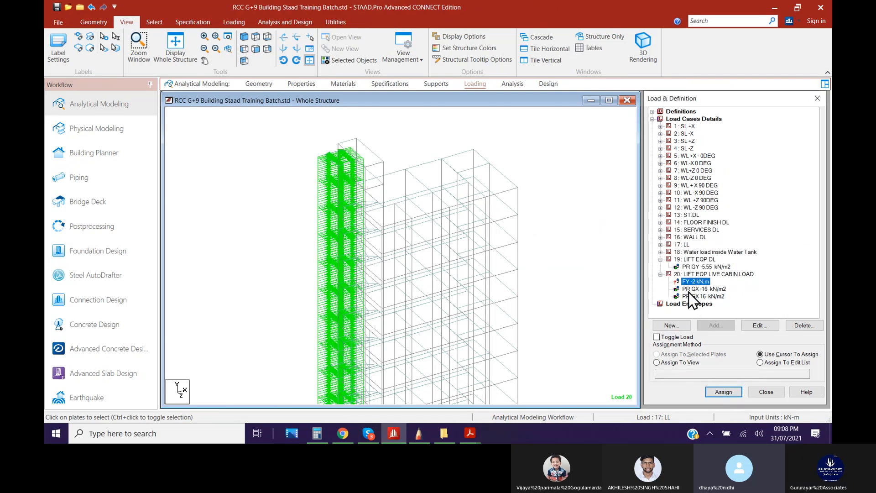
left_click(697, 297)
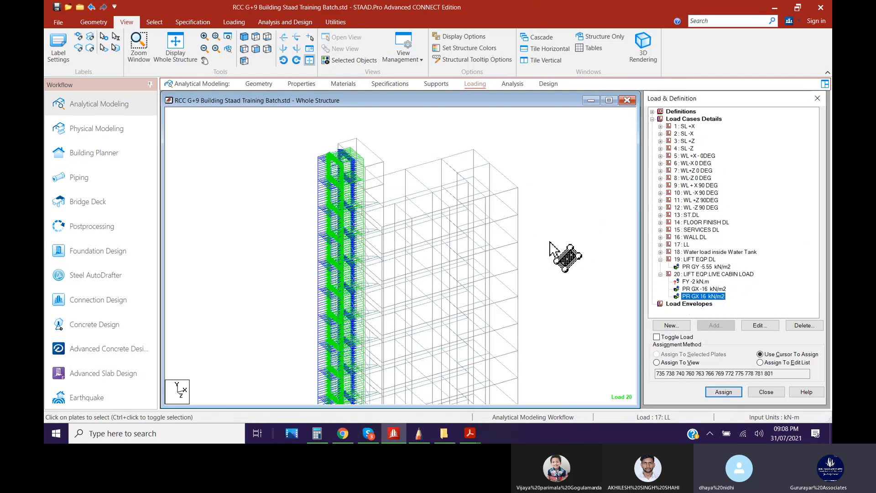
left_click(705, 289)
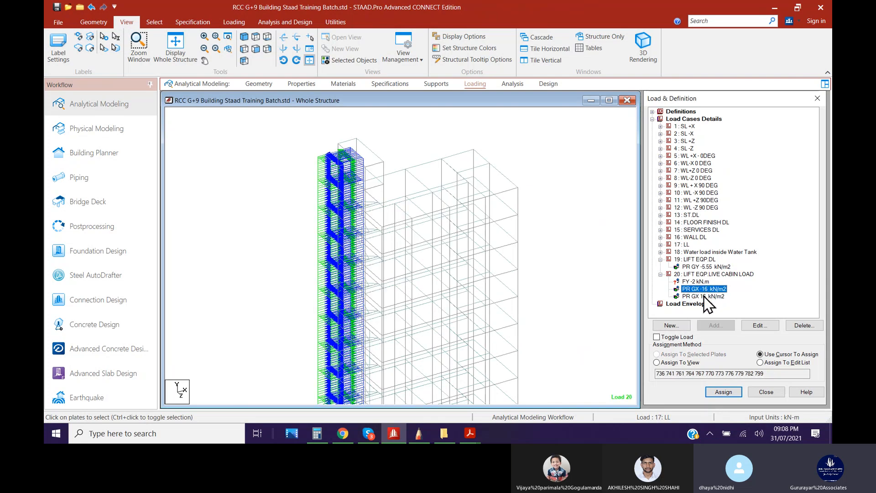
left_click(704, 296)
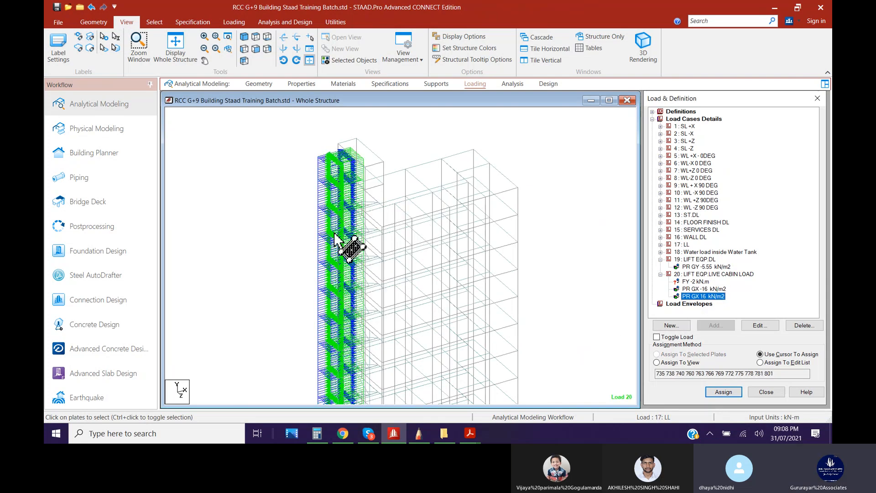
left_click(694, 290)
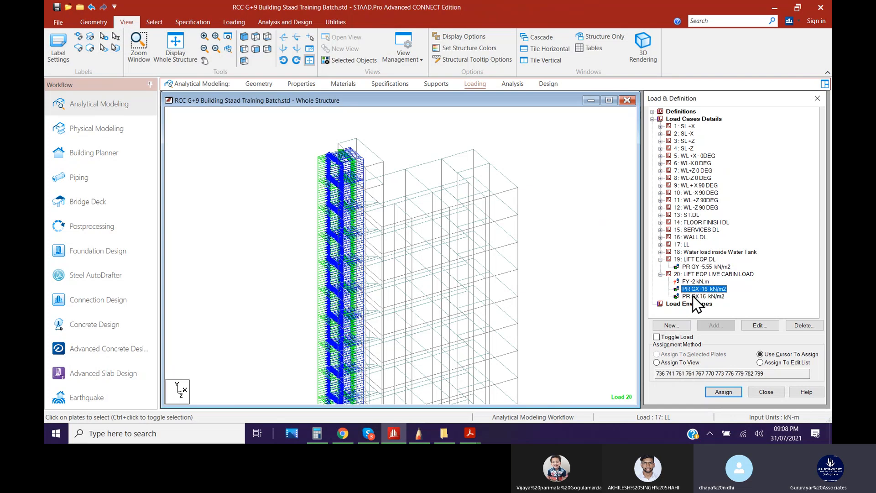
left_click(694, 297)
left_click(696, 290)
left_click(695, 297)
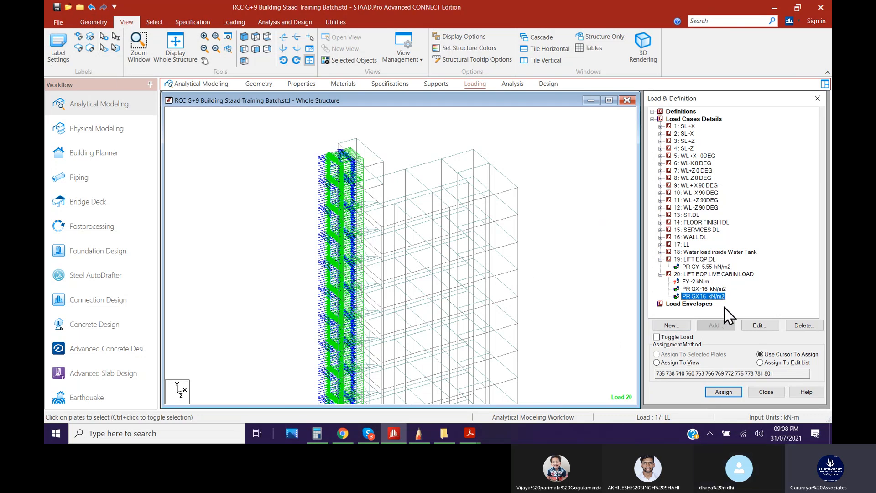
left_click(698, 281)
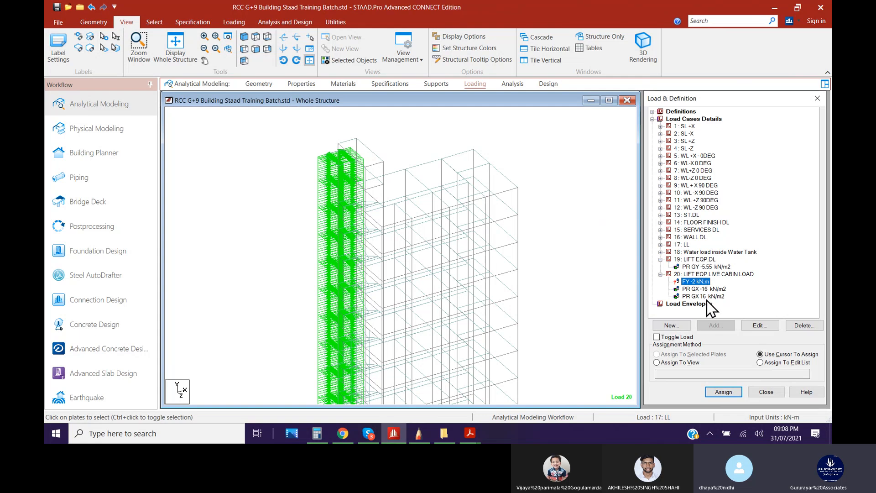
Collapse load cases 19 and 20 and view the whole building with load case 11 active
left_click(660, 260)
left_click(660, 266)
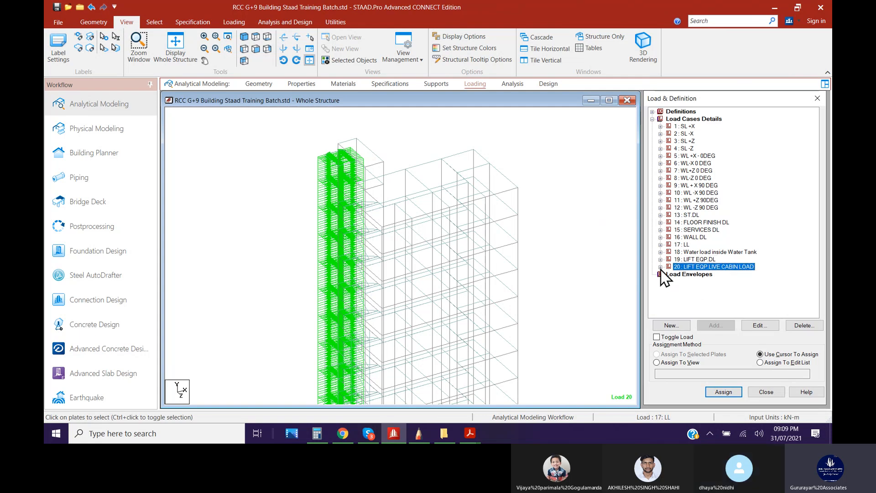
left_click(704, 200)
middle_click_drag(411, 247, 339, 198)
scroll(345, 205, "down", 4)
middle_click_drag(402, 297, 409, 310)
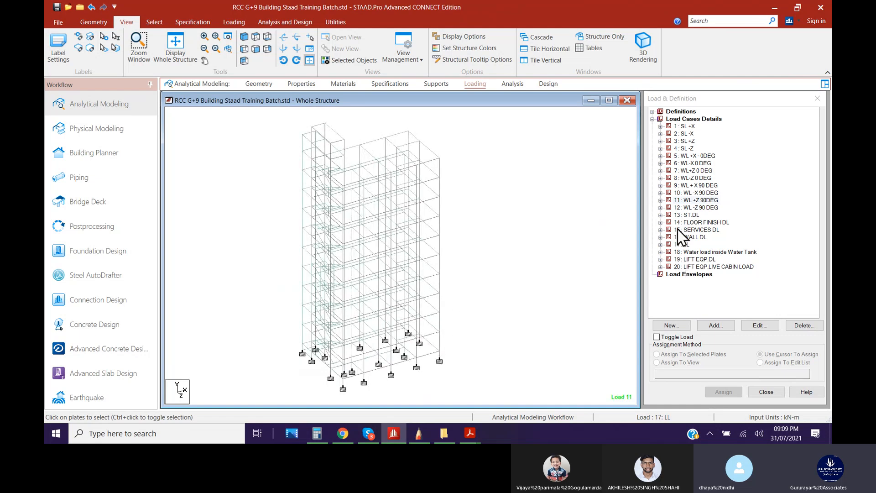
Expand load case 20, activate the node cursor and display the unassigned FY -2 load item
left_click(661, 267)
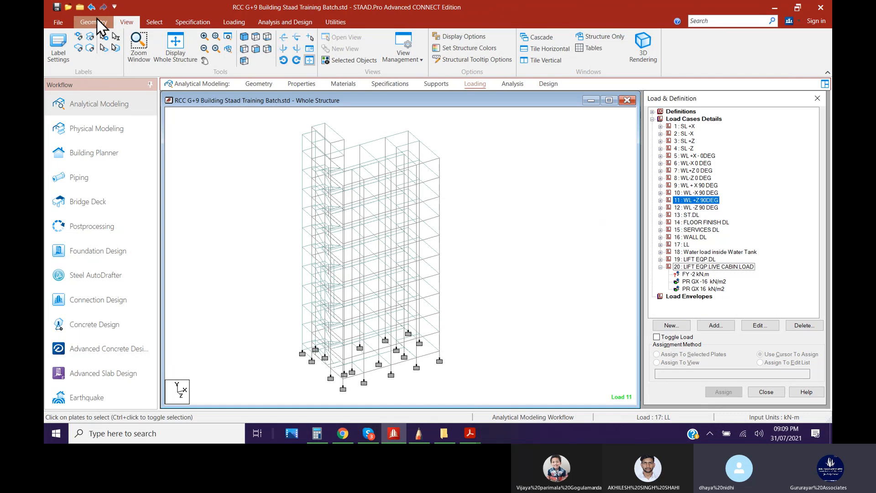
left_click(155, 22)
left_click(58, 51)
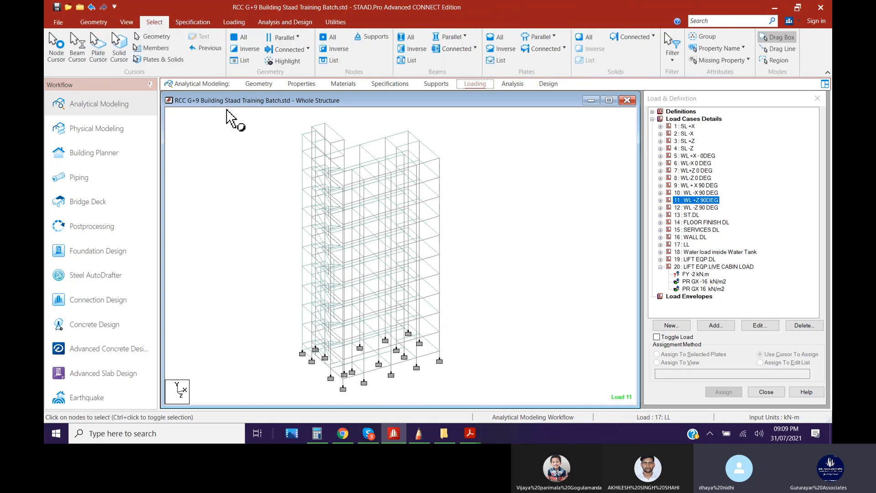
middle_click_drag(293, 166, 290, 205)
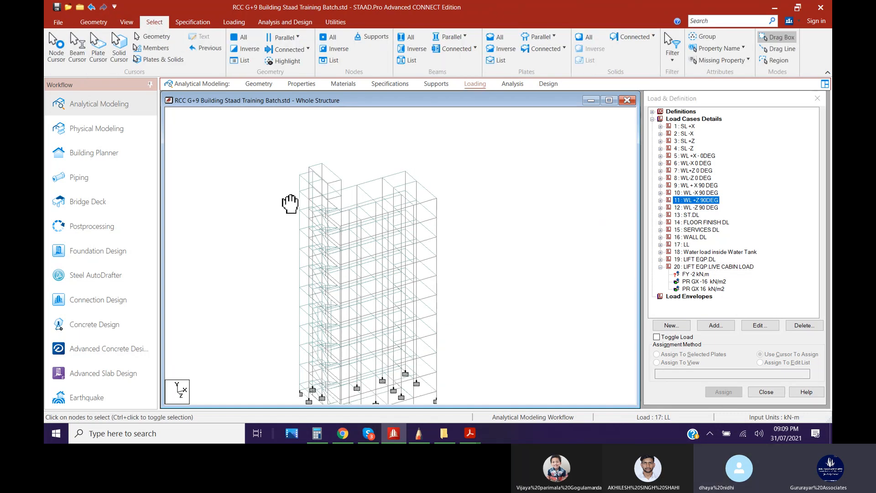
left_click(696, 274)
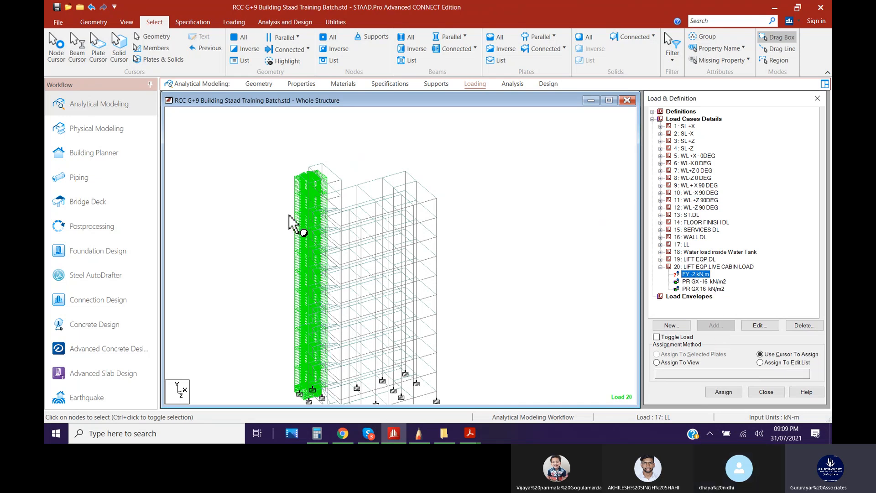
Add a concentrated plate load of -2 kN in the GY direction, with X and Y at 0, to load case 20
left_click(715, 266)
left_click(715, 325)
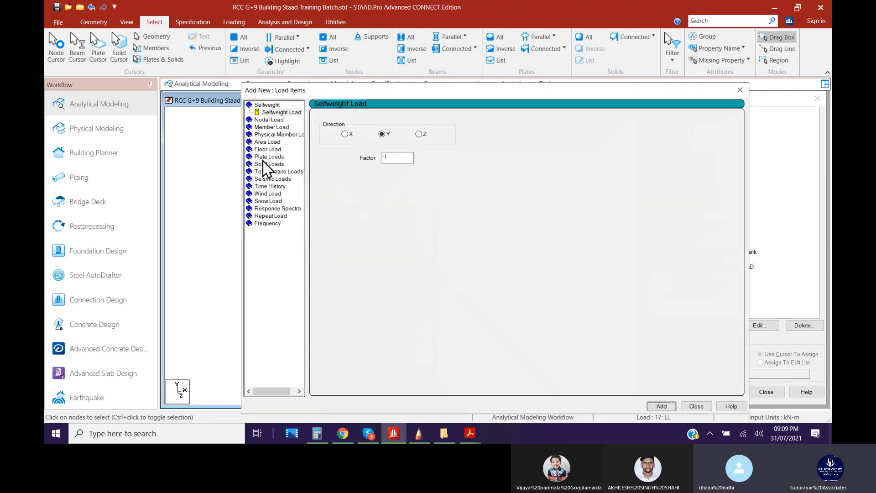
double_click(267, 159)
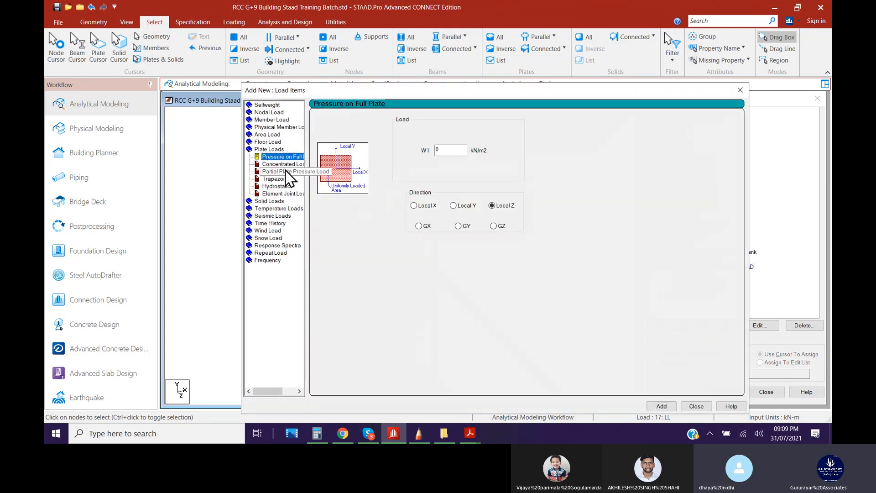
left_click(286, 164)
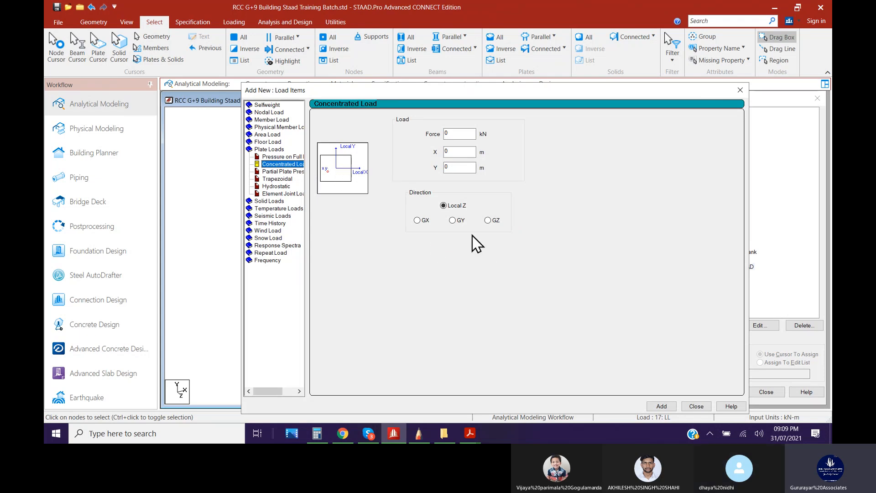
left_click(453, 220)
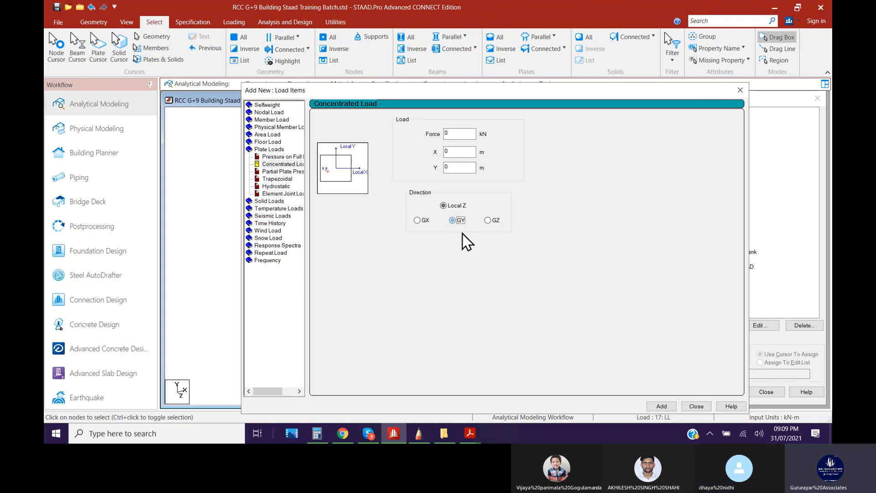
double_click(461, 133)
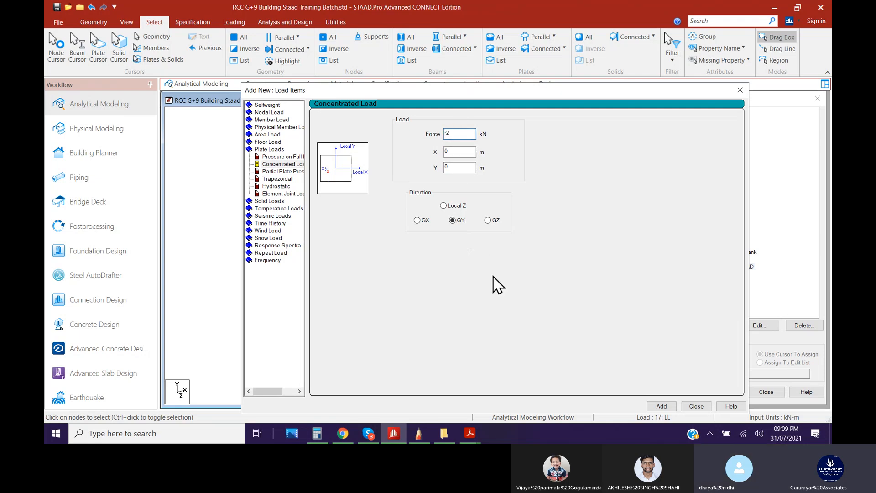
left_click(662, 406)
left_click(696, 406)
Check the GY concentrated load's settings and review the FY -2 and GX -16 kN/m2 items of load case 20
left_click(712, 297)
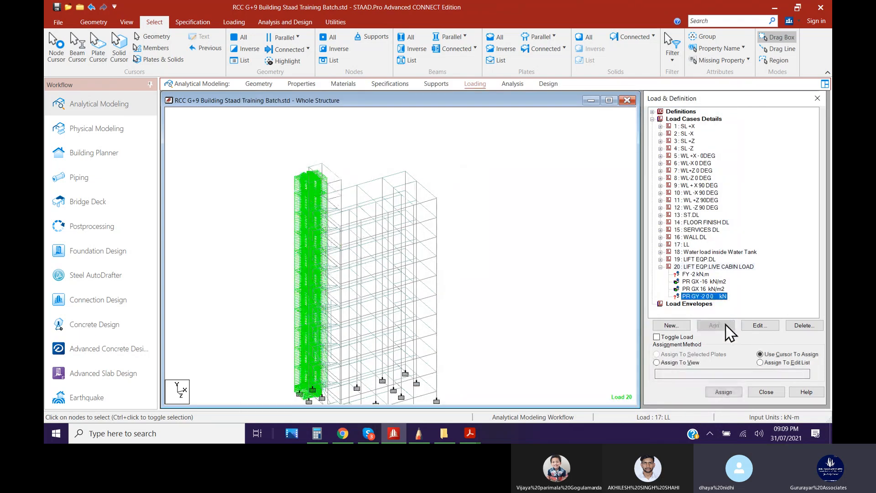
double_click(719, 297)
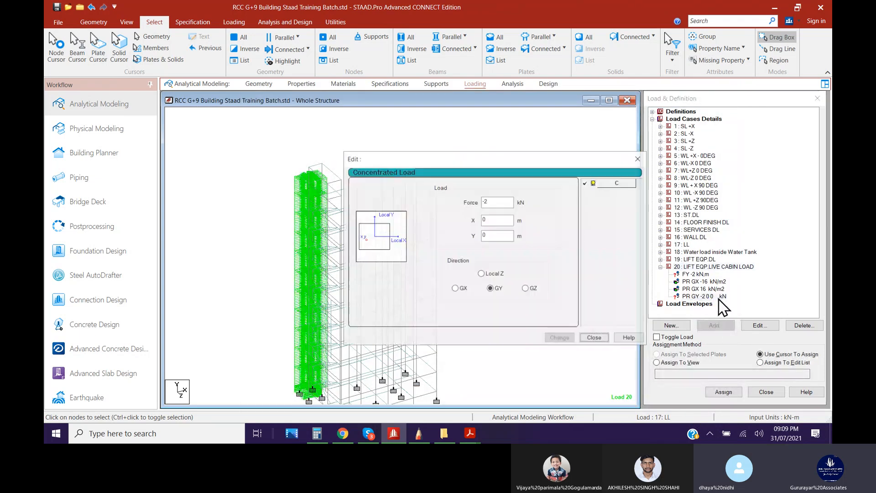
left_click(591, 339)
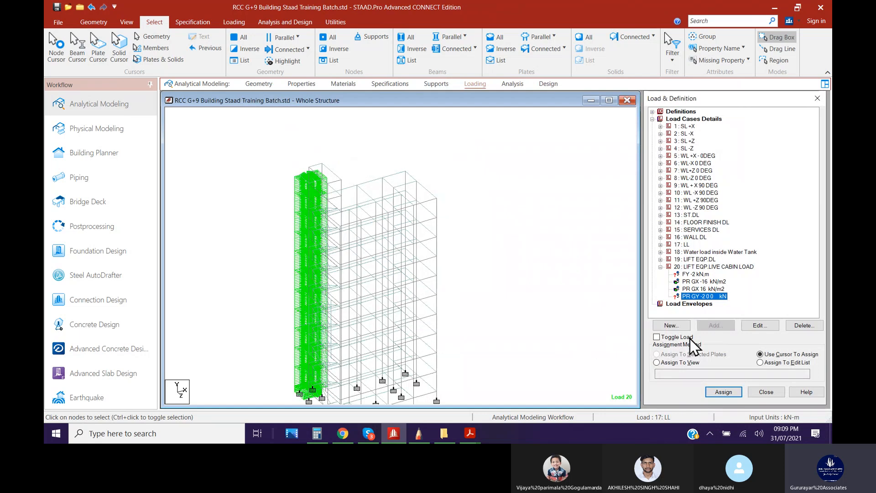
left_click(700, 275)
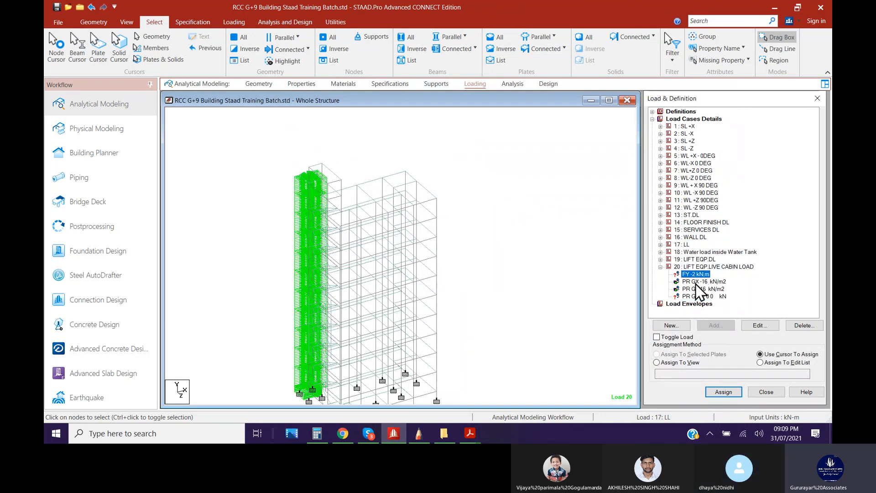
left_click(696, 282)
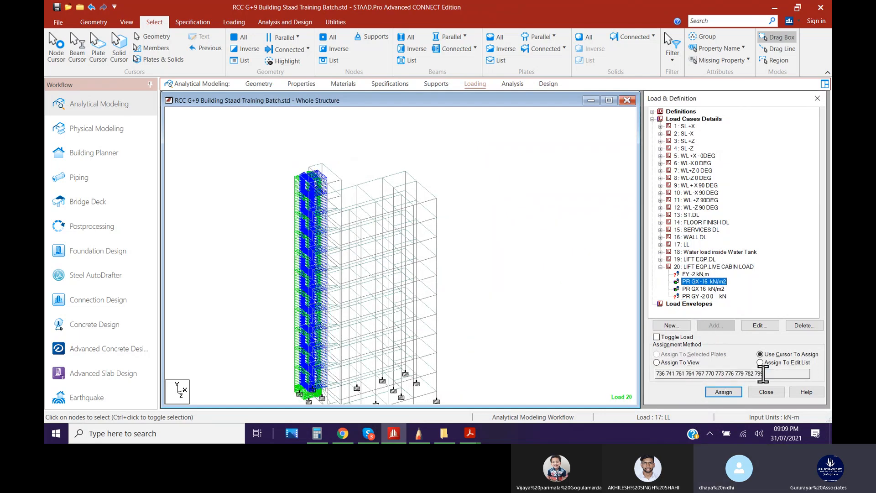
Assign the -2 kN GY concentrated load to the plates carrying the GX -16 kN/m2 pressure, reusing that load's plate list
left_click_drag(765, 374, 634, 378)
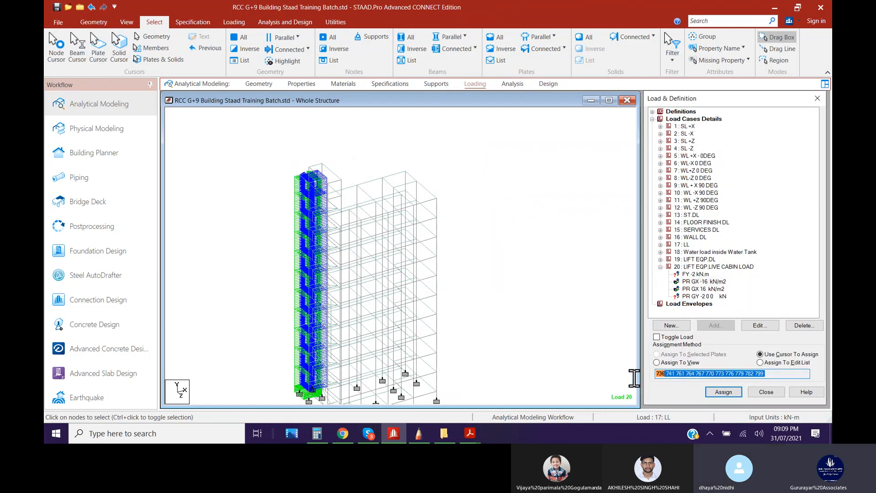
right_click(703, 375)
left_click(618, 303)
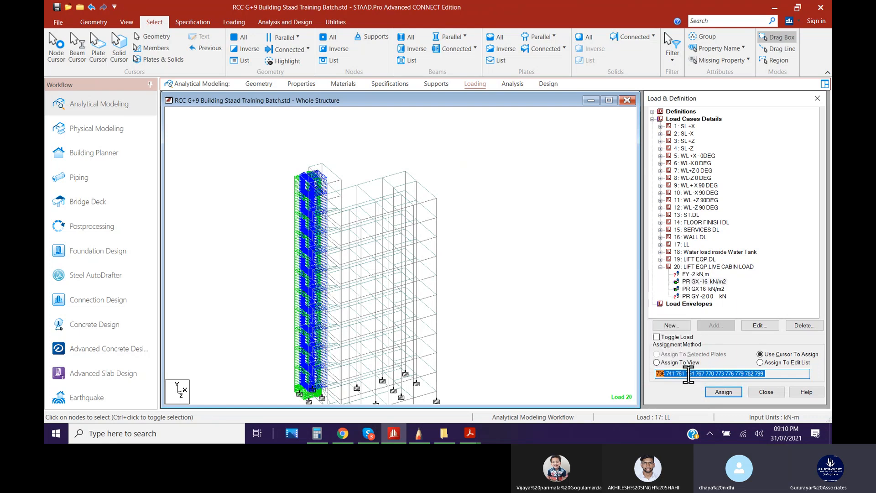
left_click(687, 297)
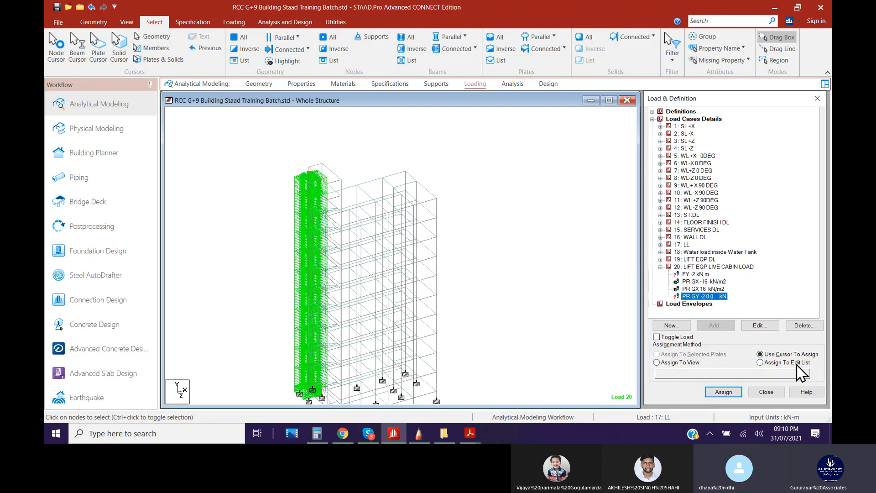
left_click(760, 362)
right_click(713, 373)
left_click(607, 286)
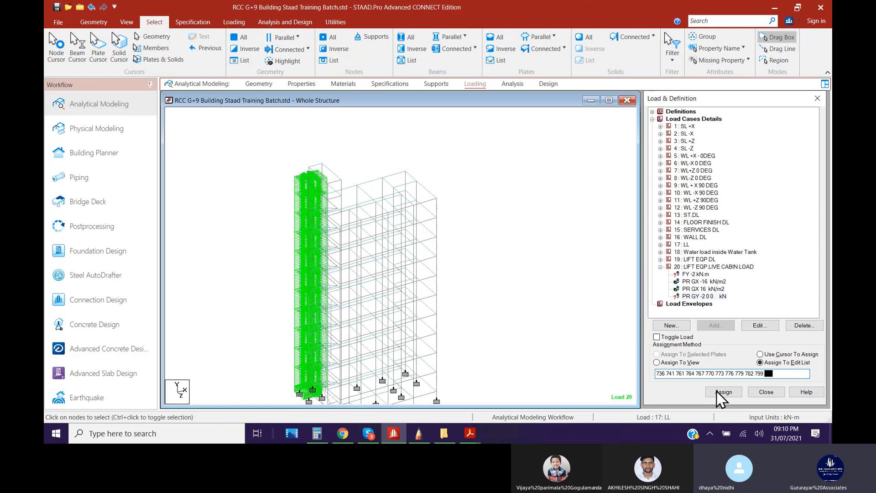
left_click(725, 393)
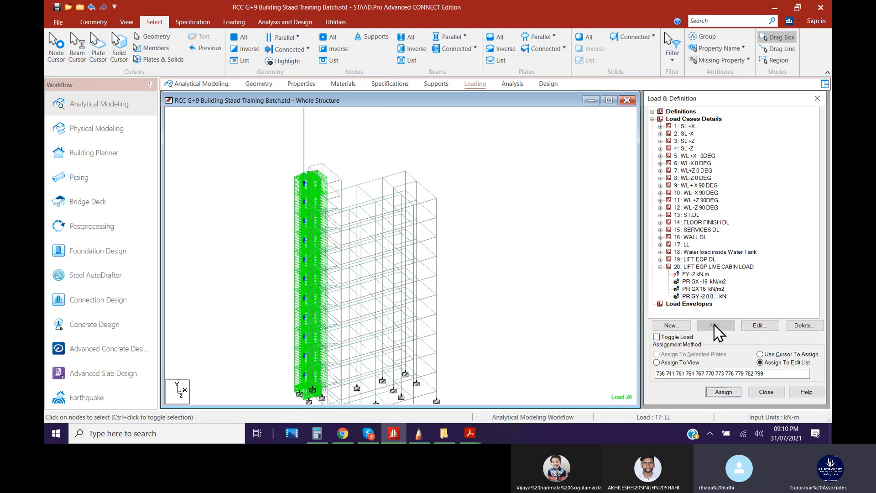
Copy the GX -16 kN/m2 plate list again and reassign it to the GY -2 kN concentrated load
left_click(702, 289)
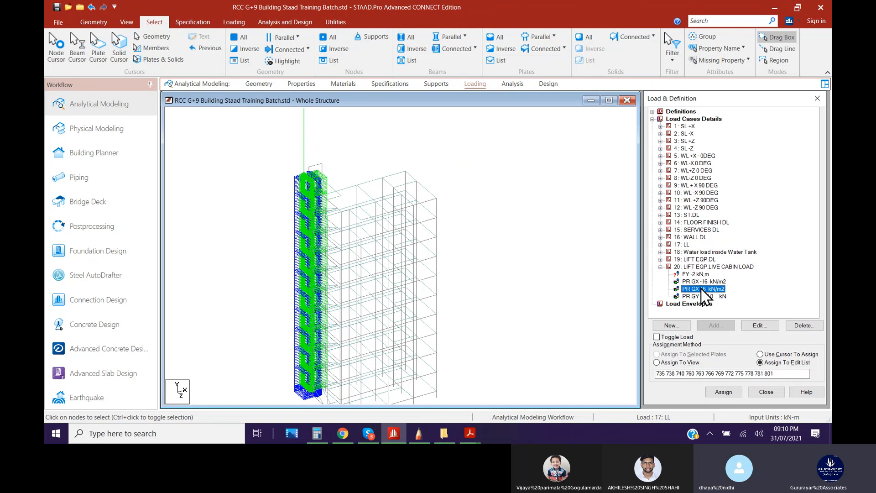
left_click(702, 281)
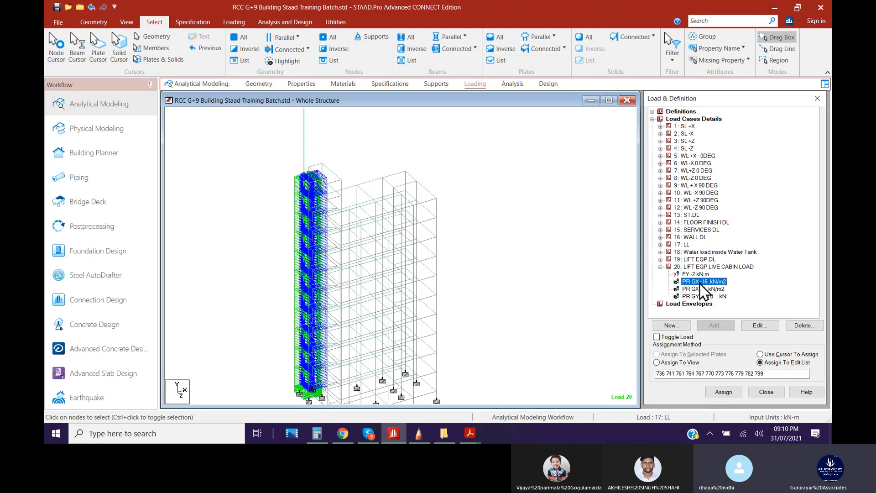
left_click(657, 375)
left_click_drag(657, 375, 793, 373)
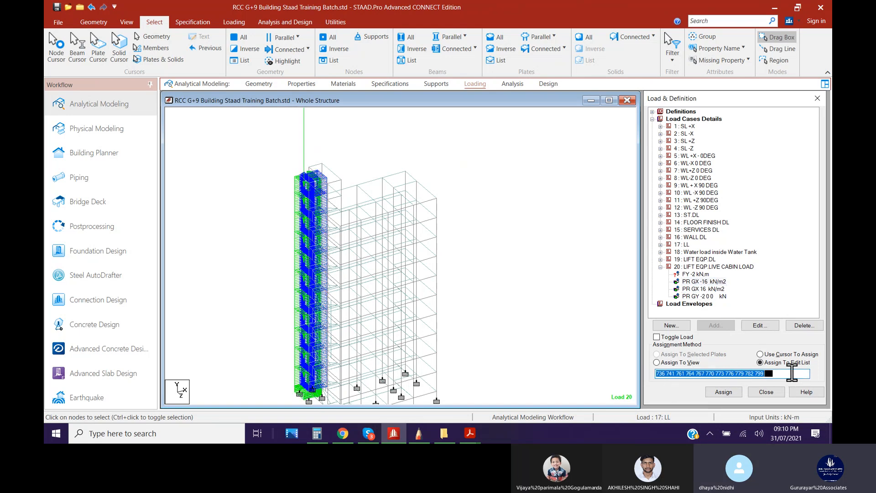
right_click(739, 372)
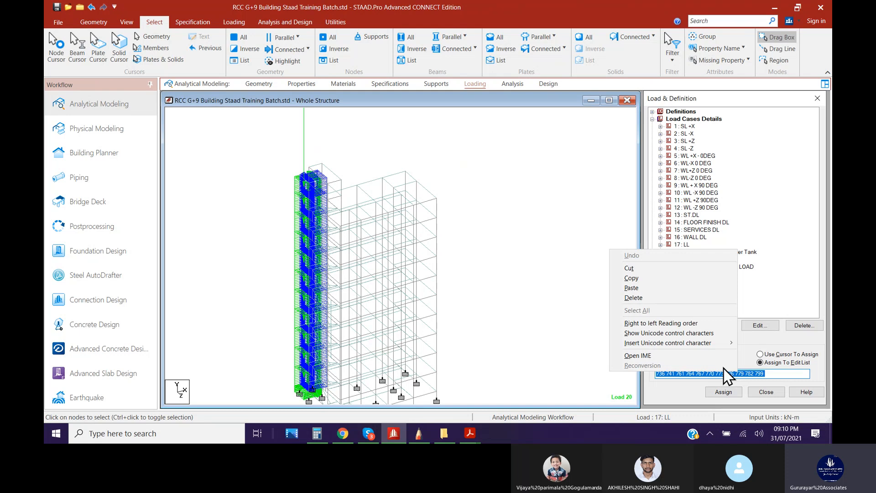
left_click(647, 280)
left_click(703, 296)
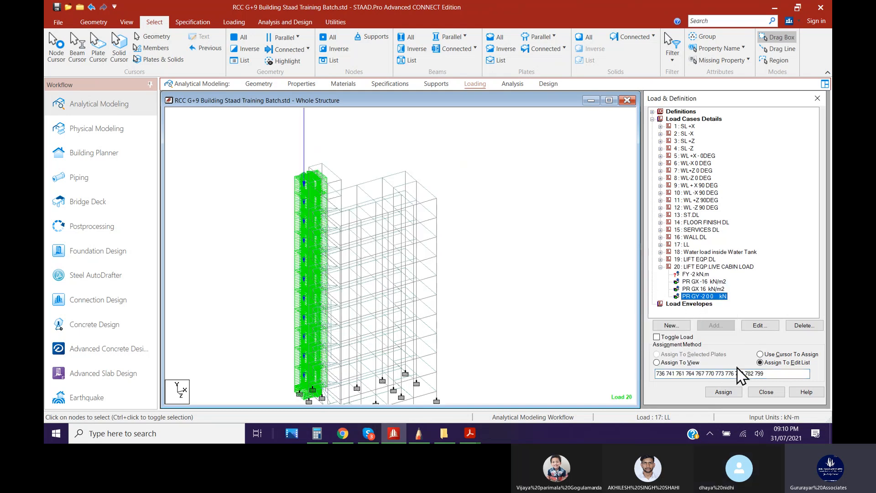
left_click(774, 373)
key("ctrl+v")
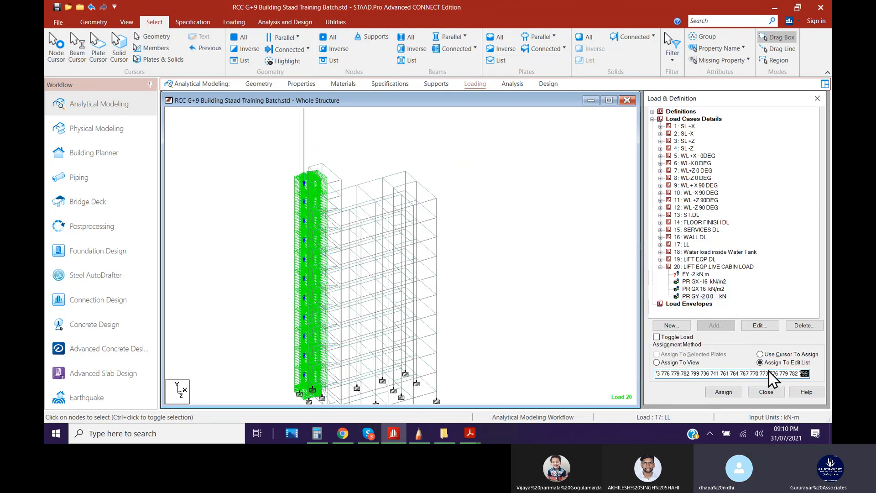
left_click(719, 393)
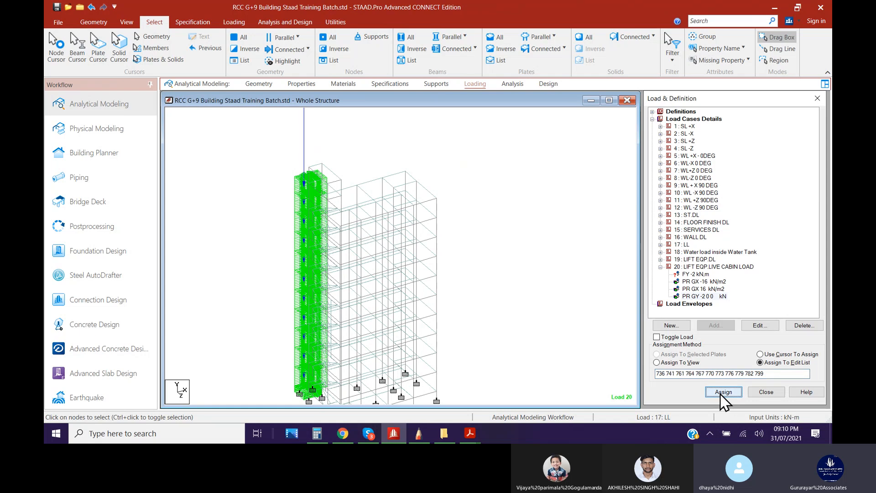
Append the GX 16 kN/m2 load's plate list to the GY -2 kN load, assign it and check the lift walls
left_click(704, 289)
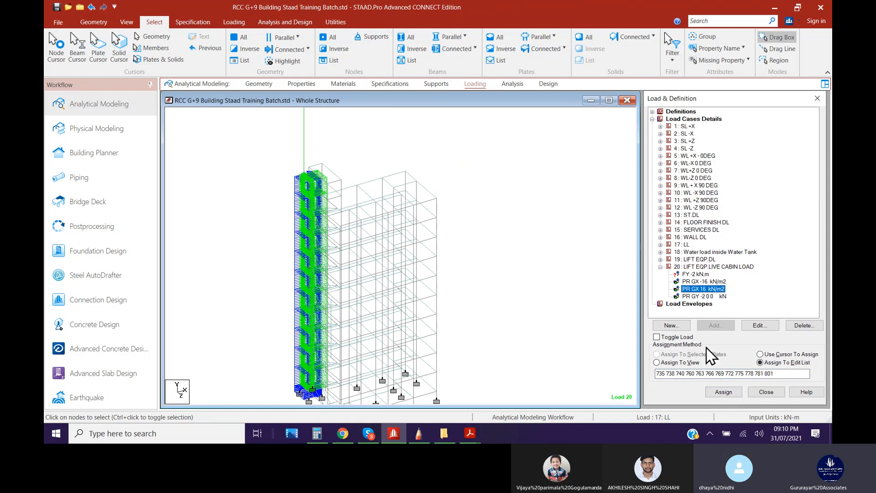
left_click_drag(784, 373, 657, 373)
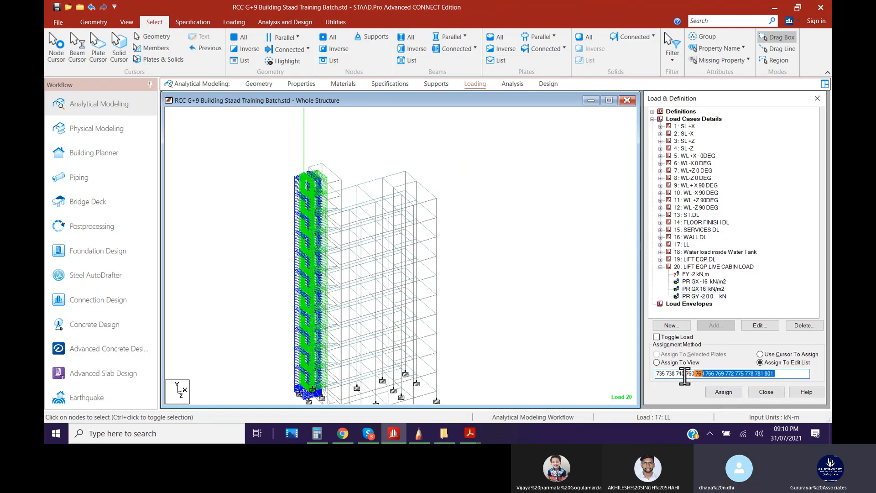
right_click(690, 375)
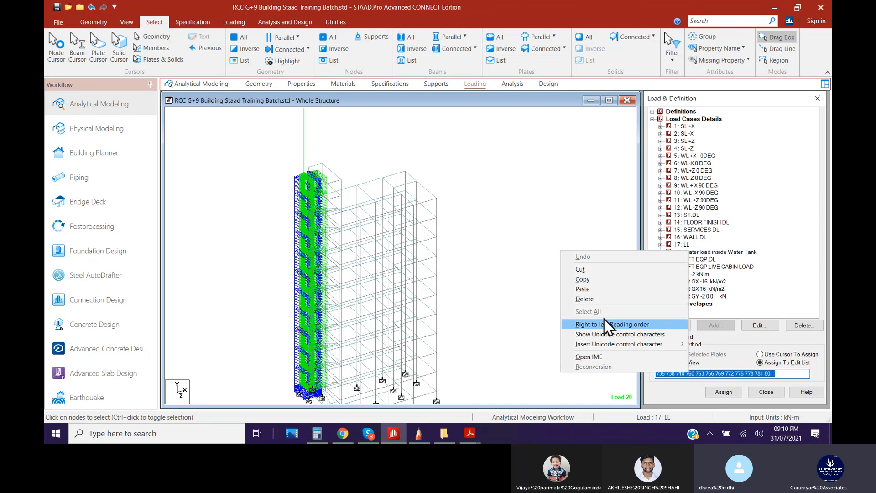
left_click(608, 279)
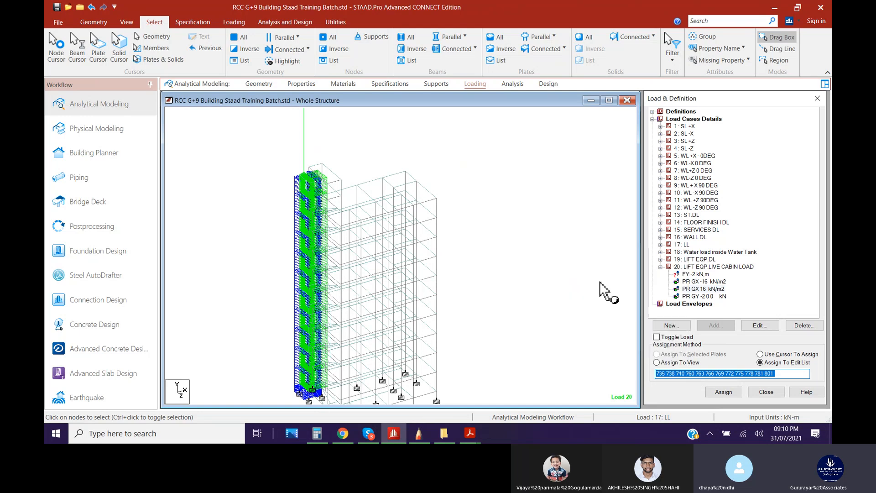
left_click(699, 296)
left_click(770, 374)
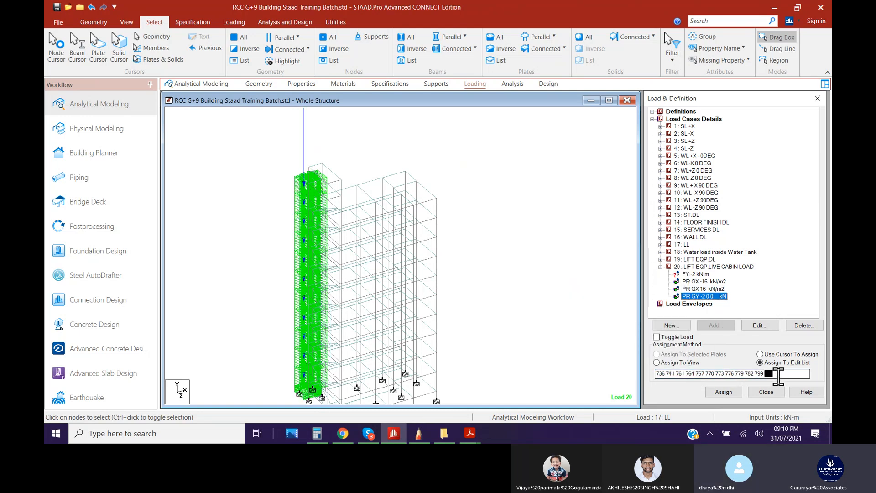
key("ctrl+v")
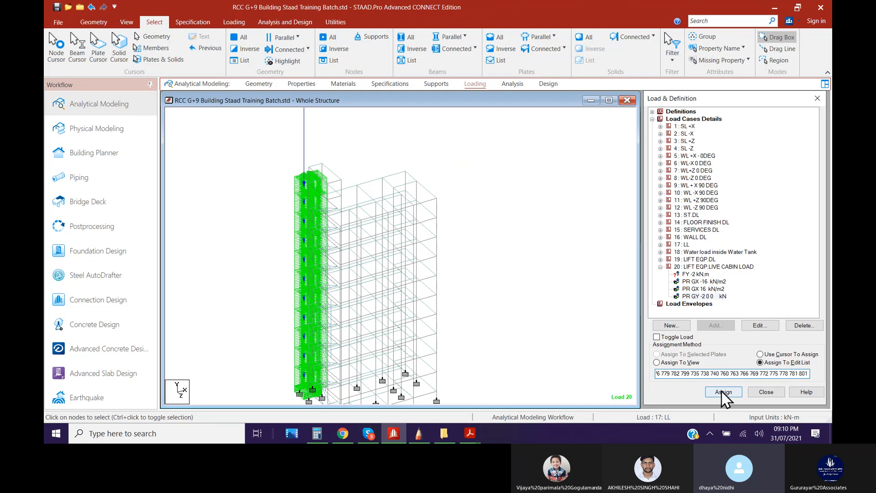
left_click(724, 393)
left_click(715, 297)
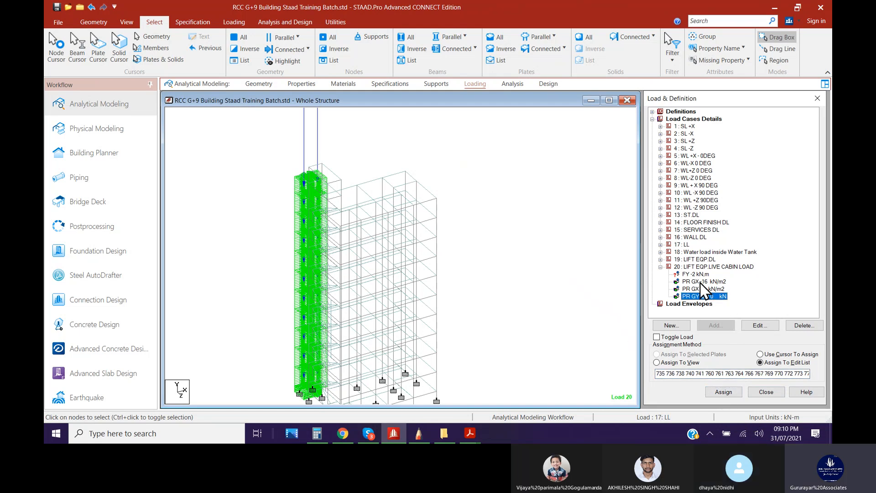
left_click(701, 282)
left_click(703, 298)
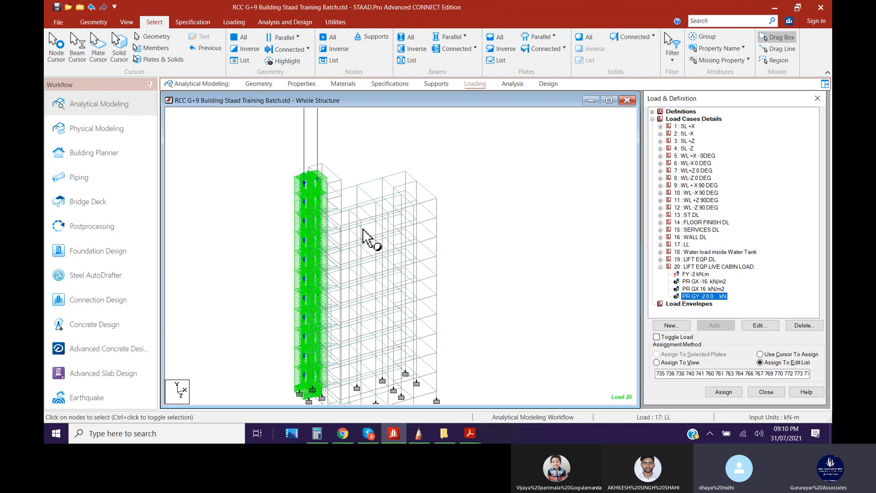
scroll(368, 299, "down", 3)
scroll(368, 294, "up", 1)
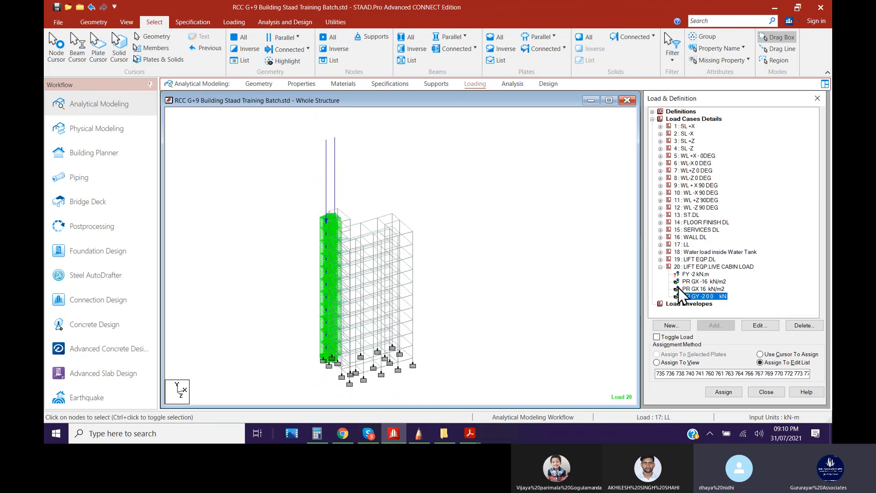
Delete the unassigned FY -2 load item from load case 20 and check the remaining GX pressure items
left_click(693, 275)
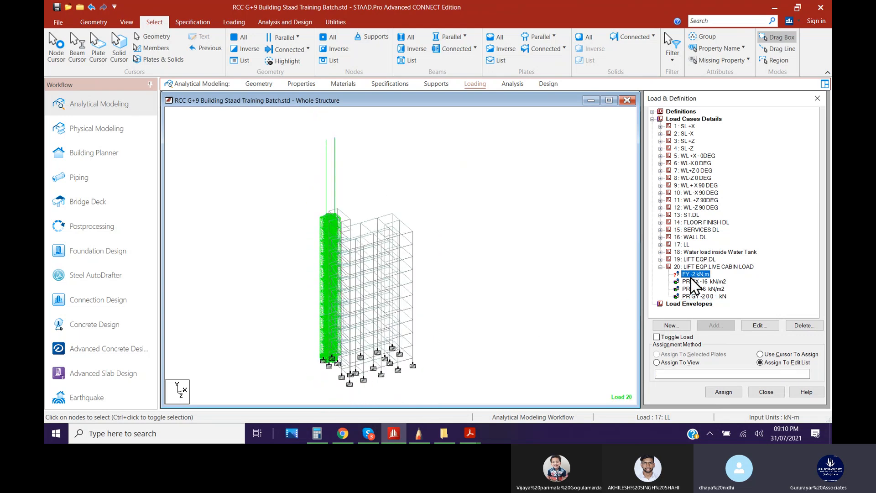
left_click(805, 326)
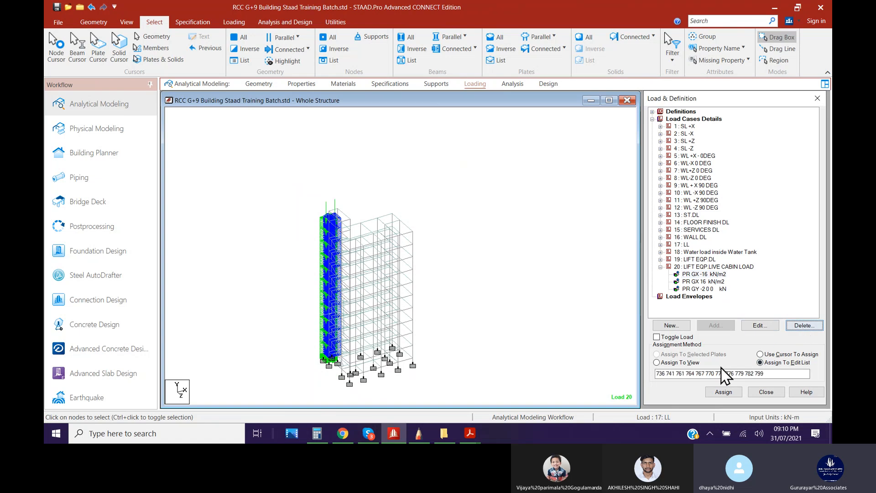
left_click(710, 289)
left_click(708, 282)
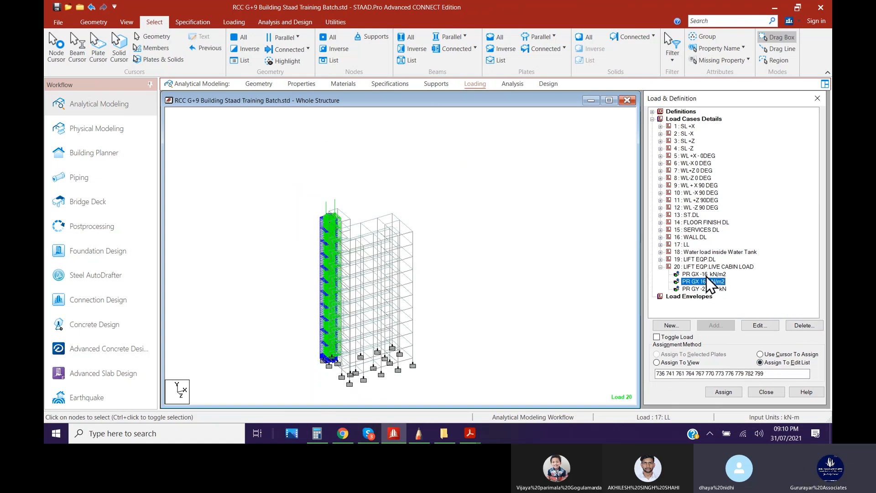
left_click(707, 274)
left_click(709, 281)
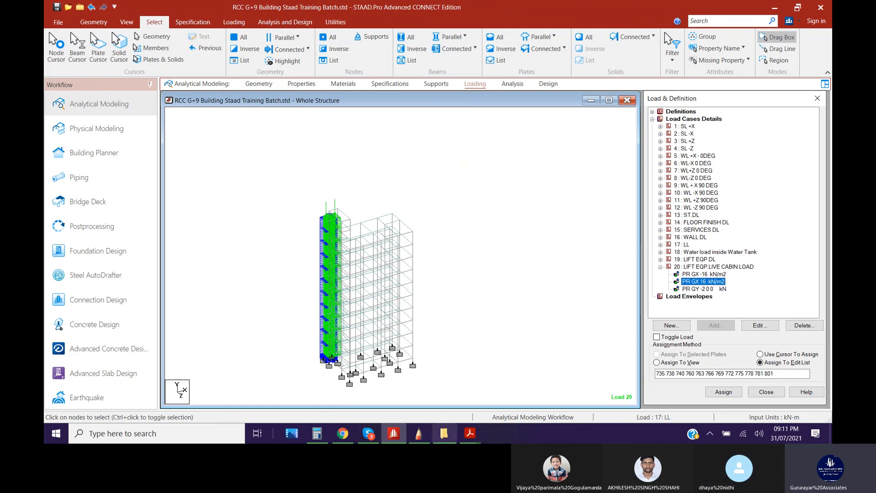
Save the modified structure and collapse load case 20
left_click(57, 8)
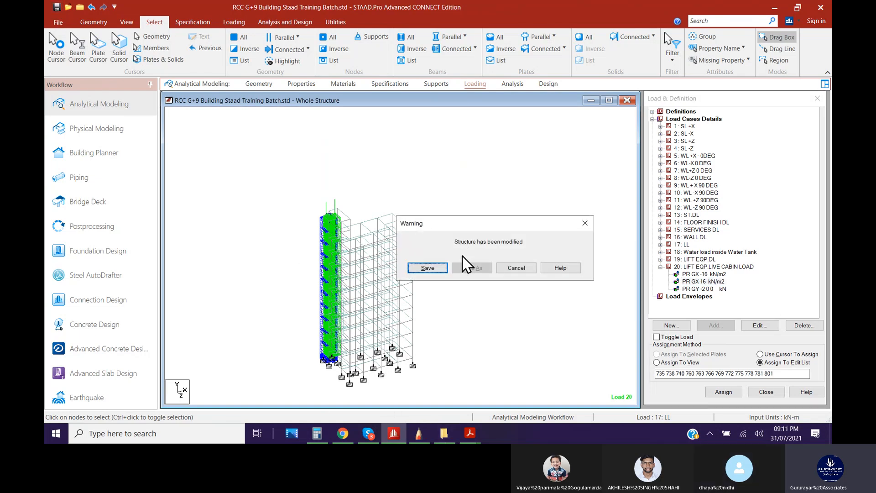
left_click(433, 270)
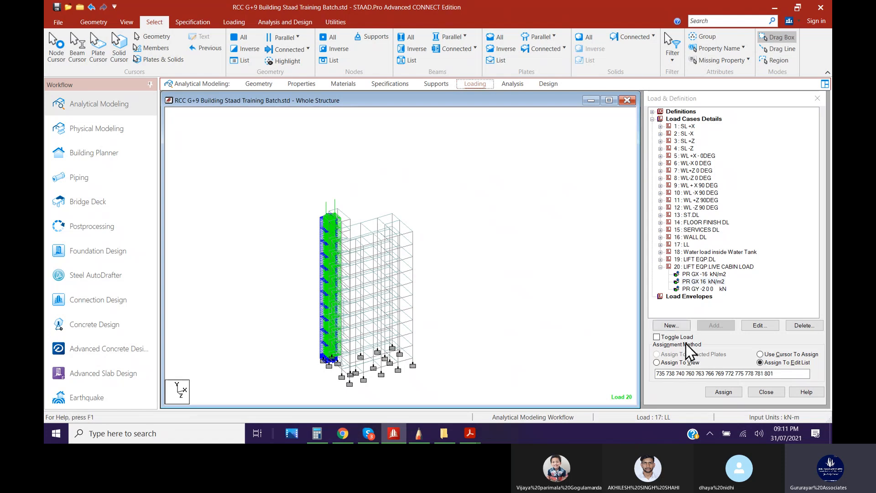
left_click(661, 266)
Examine the lift wall loads on the whole building, including the GX -16 kN/m2 and GY -2 kN items of load case 20
scroll(347, 356, "up", 5)
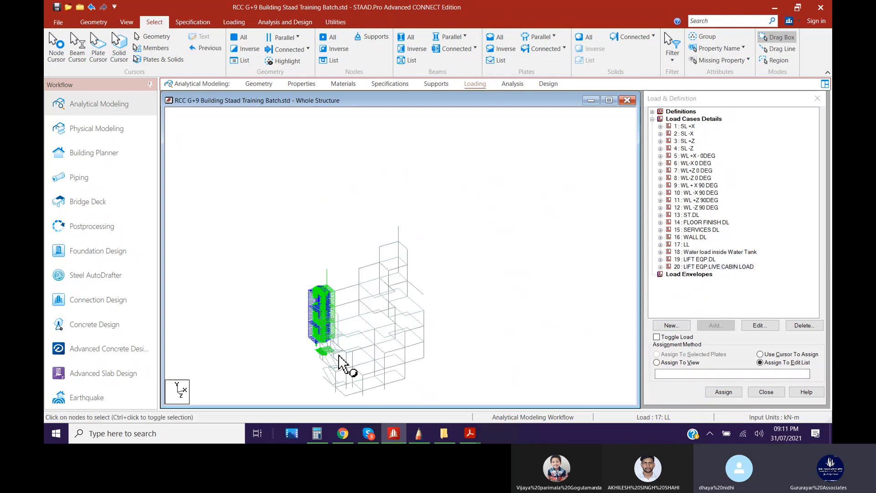
middle_click_drag(307, 381, 478, 185)
scroll(440, 235, "up", 4)
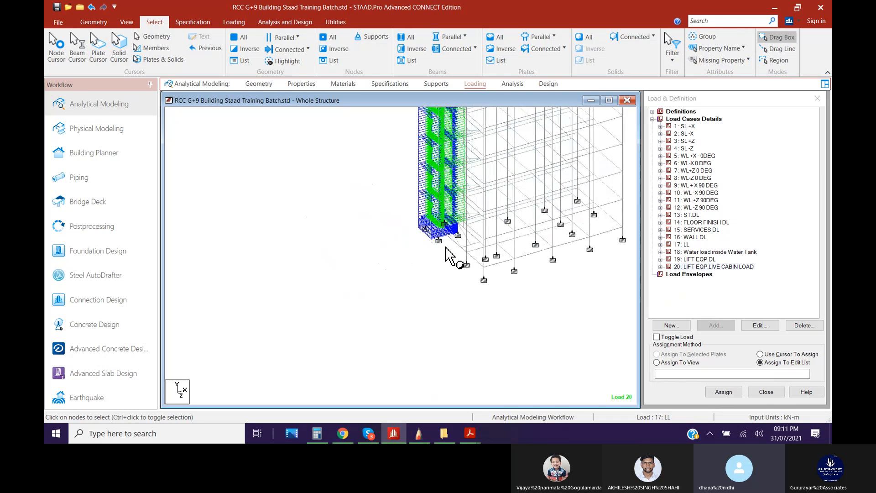
middle_click_drag(472, 274, 441, 305)
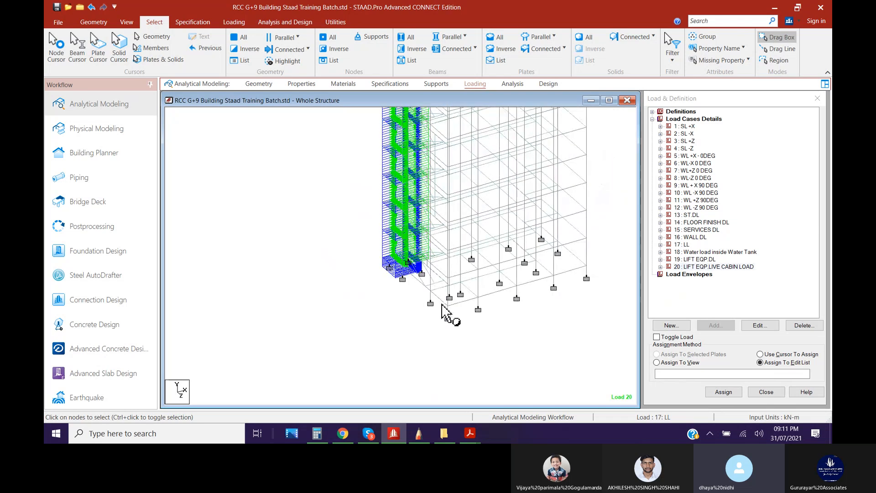
scroll(401, 311, "down", 2)
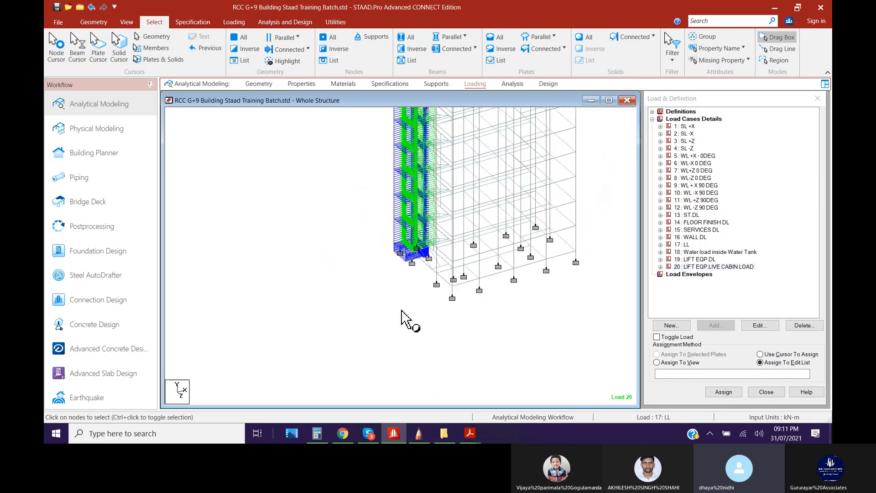
middle_click_drag(462, 298, 510, 299)
scroll(470, 231, "down", 3)
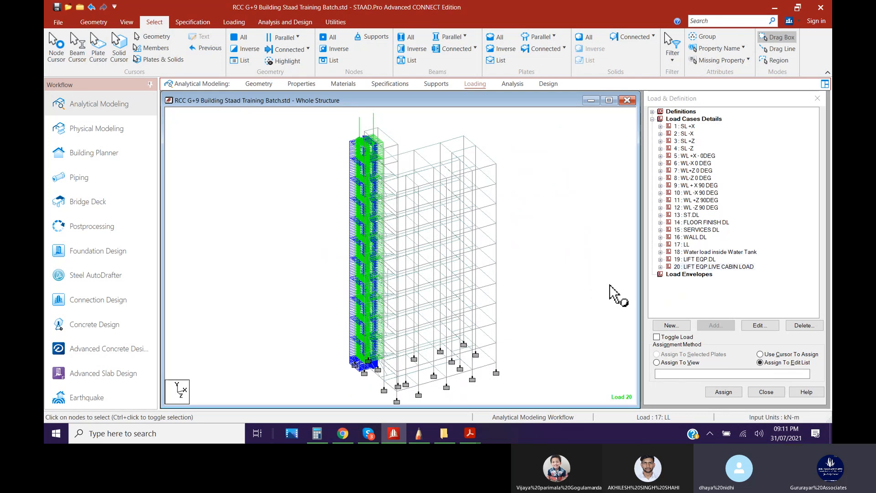
left_click(660, 267)
left_click(692, 276)
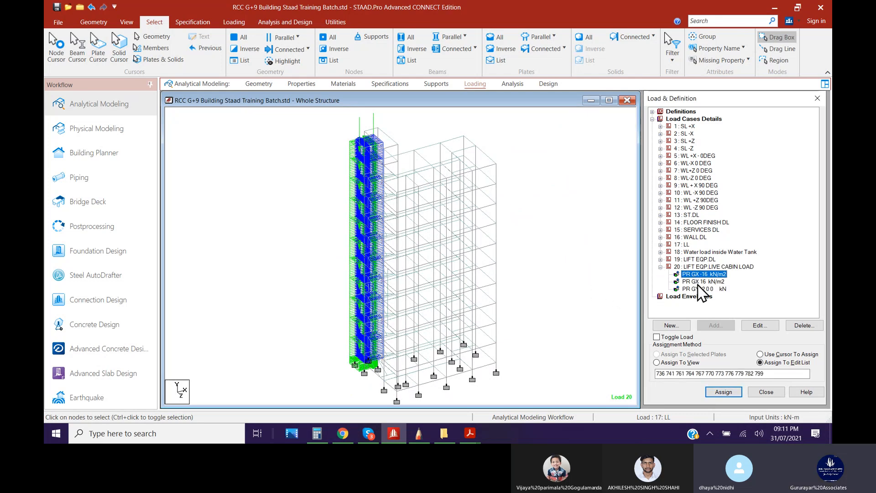
left_click(698, 289)
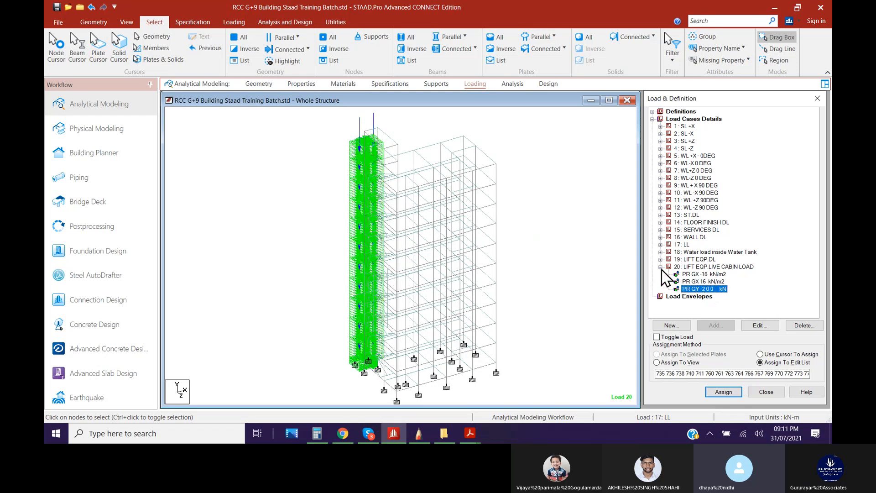
Switch to the Skype training call window
left_click(368, 433)
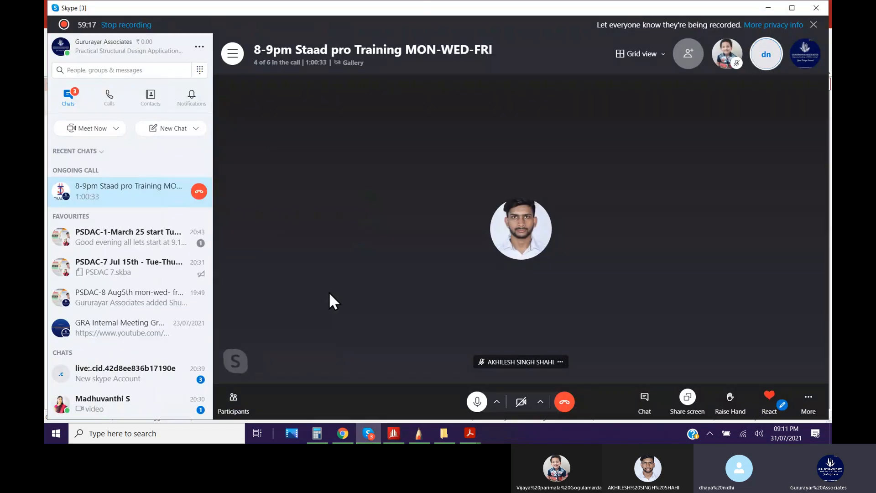